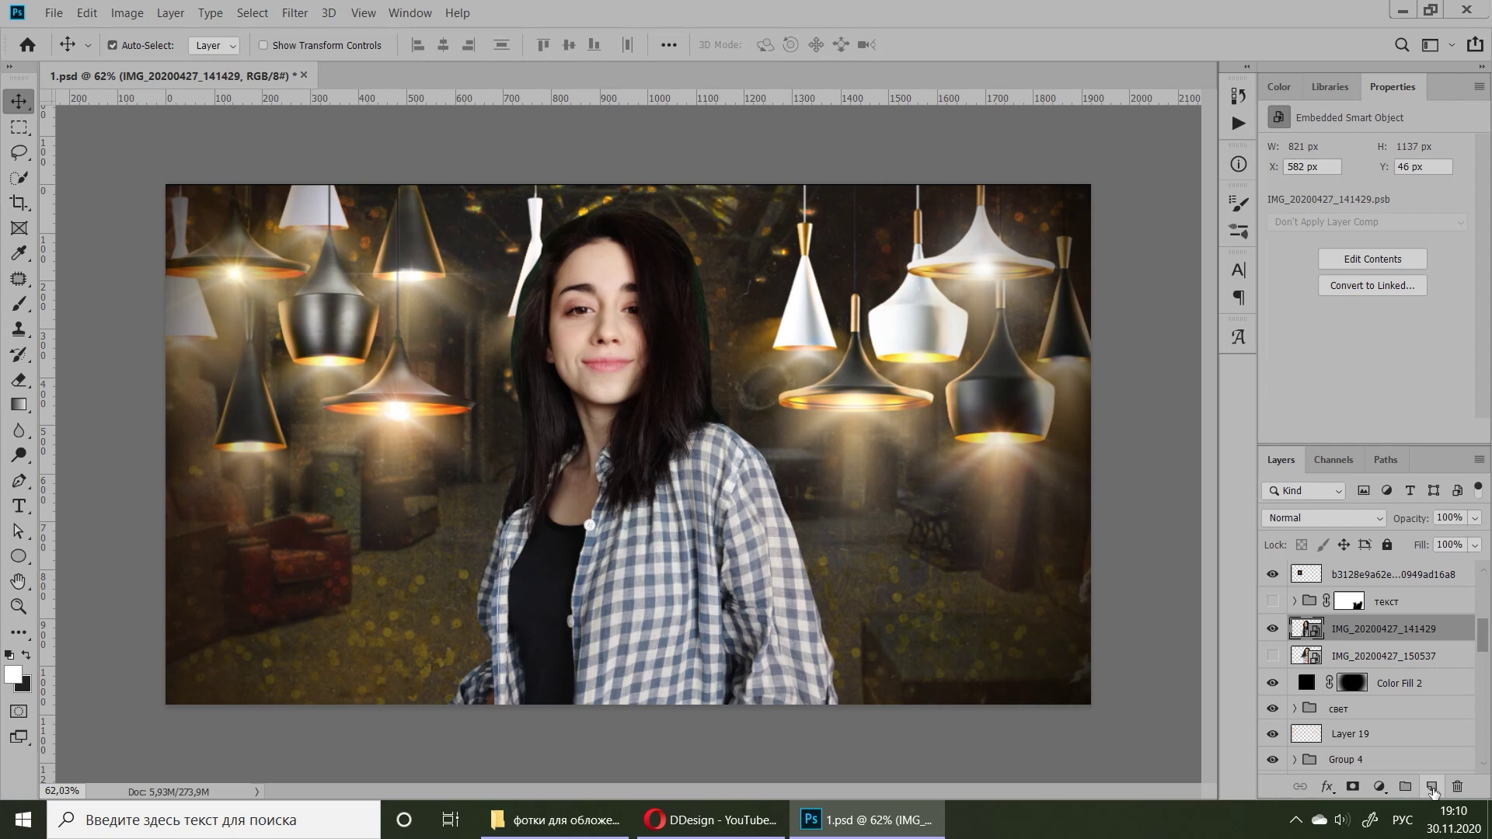
- Add a new layer and set up a 26 px soft cream brush
left_click(1432, 787)
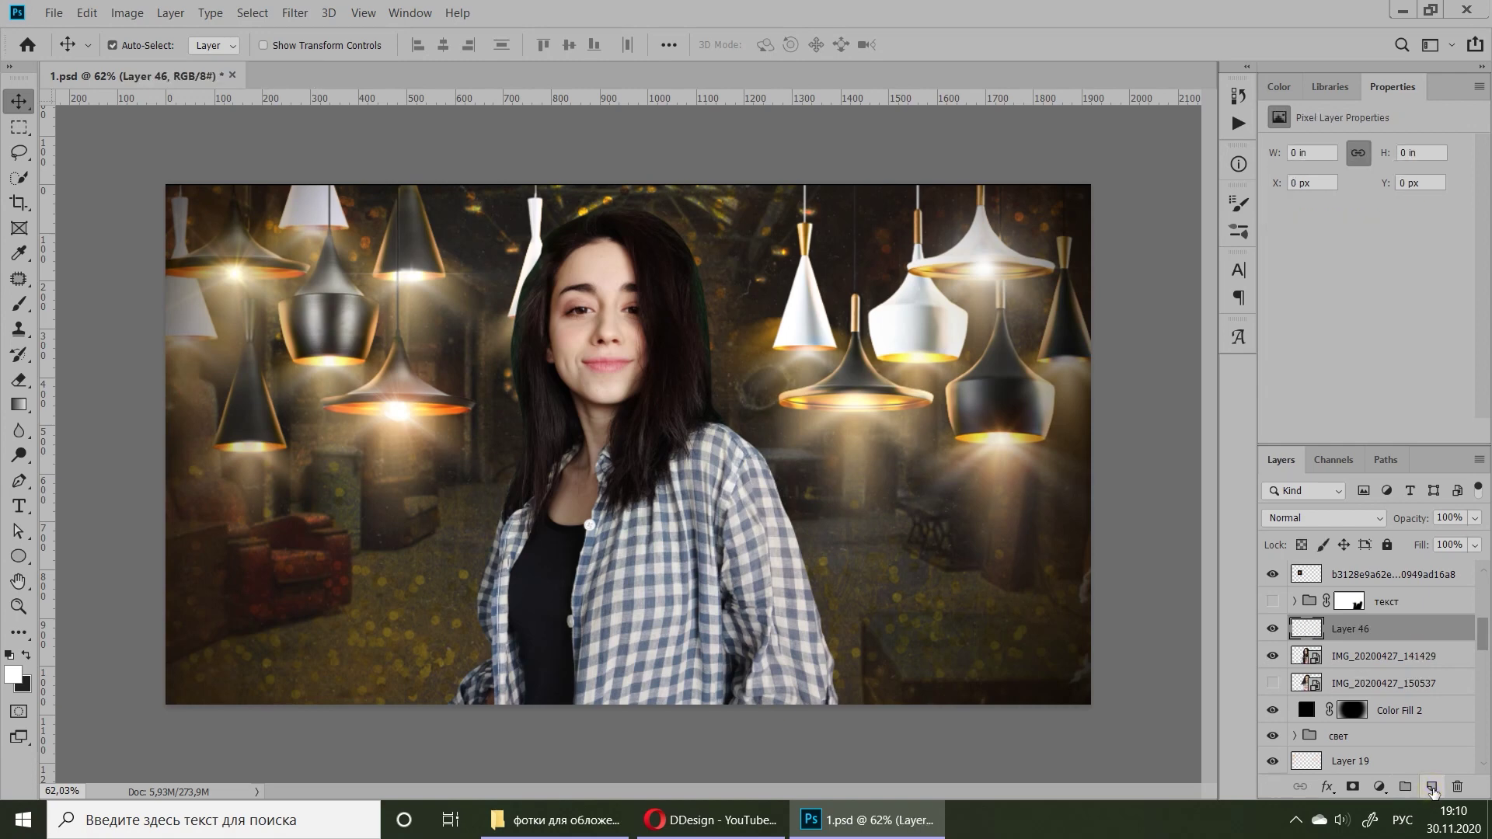
left_click(25, 307)
left_click(128, 44)
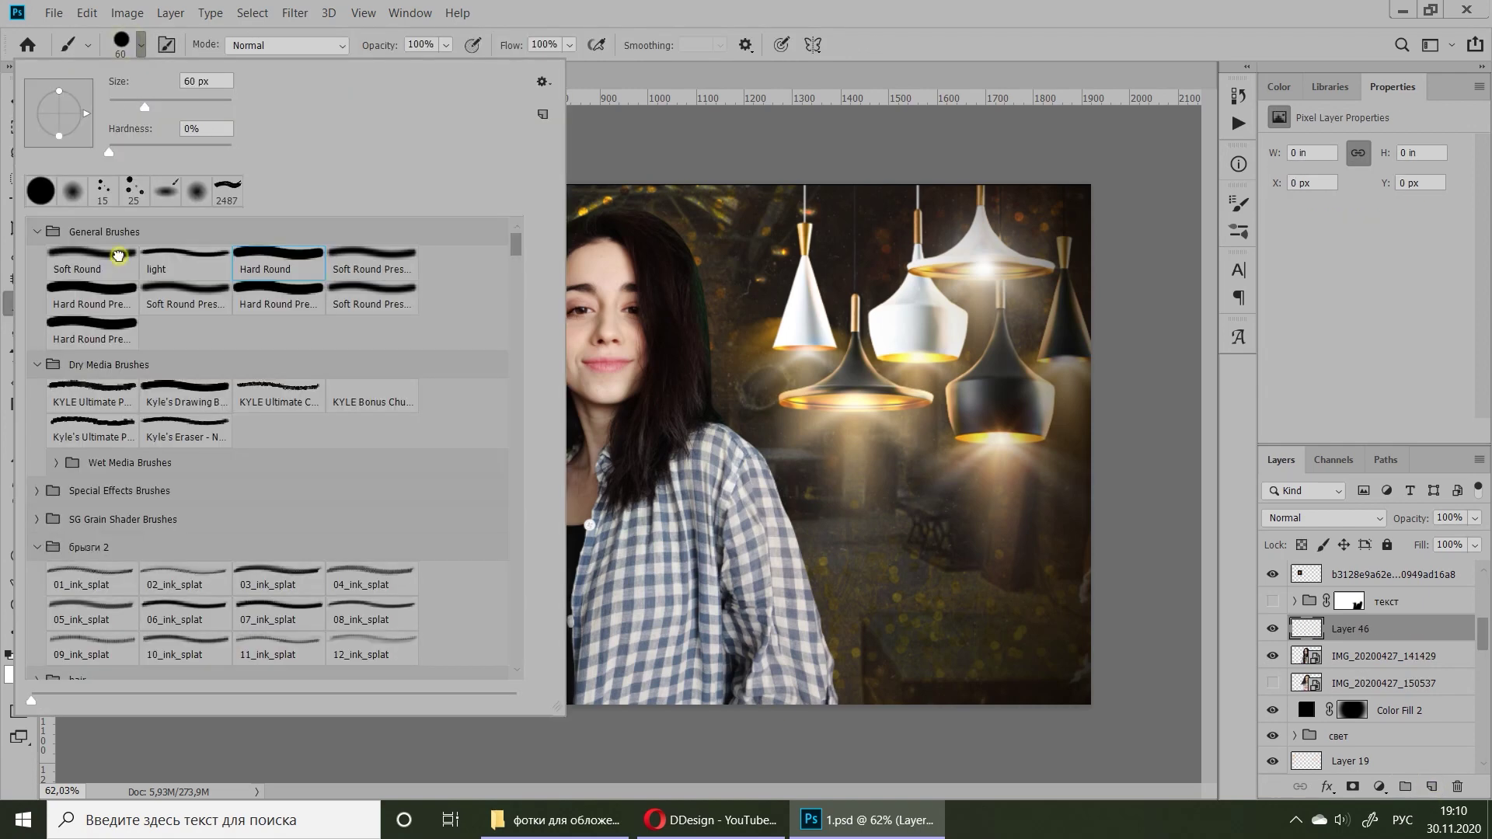
left_click_drag(124, 105, 124, 106)
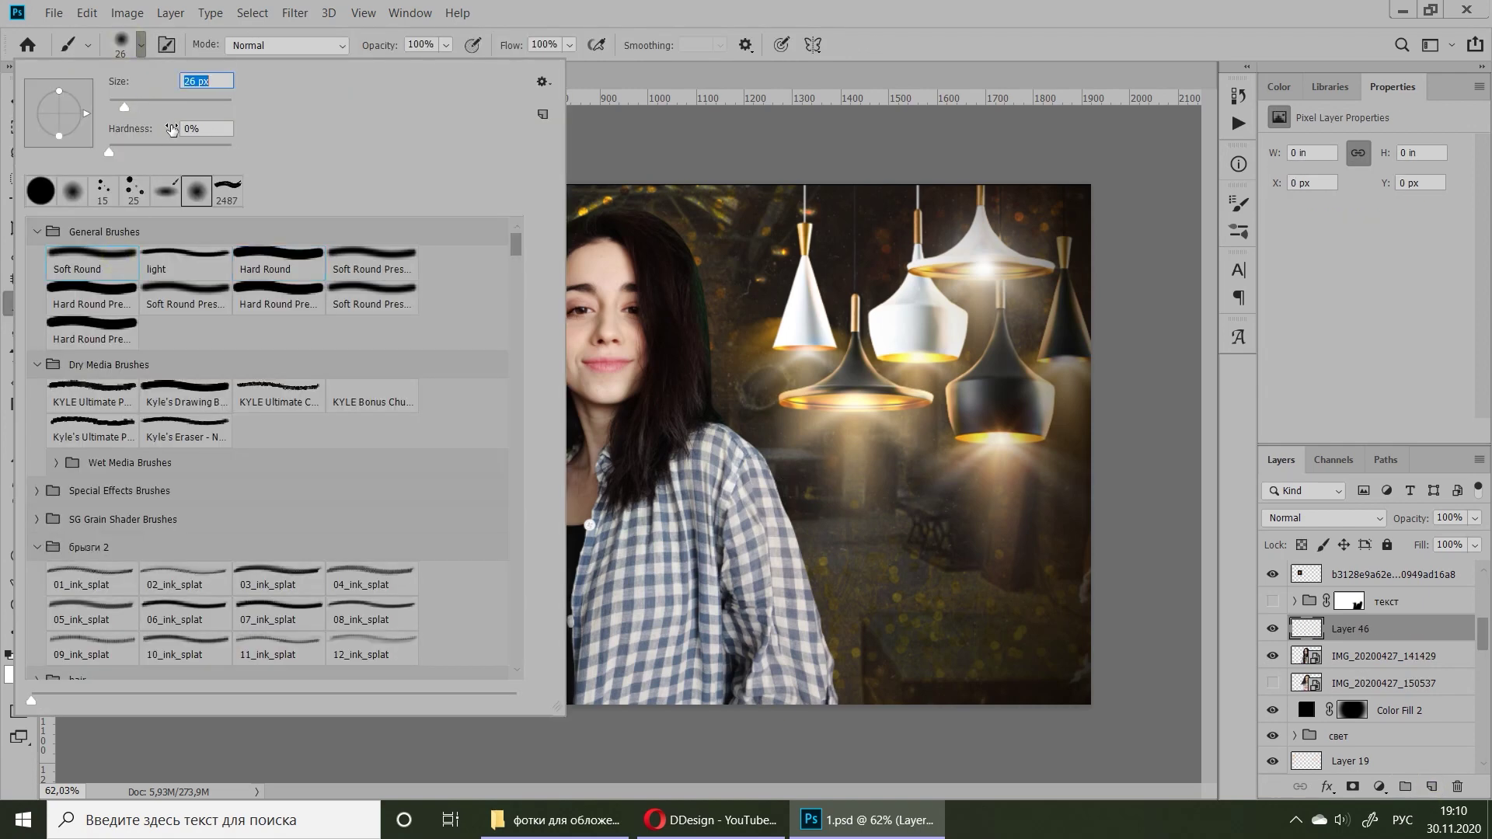
left_click(792, 455)
scroll(783, 482, "up", 3)
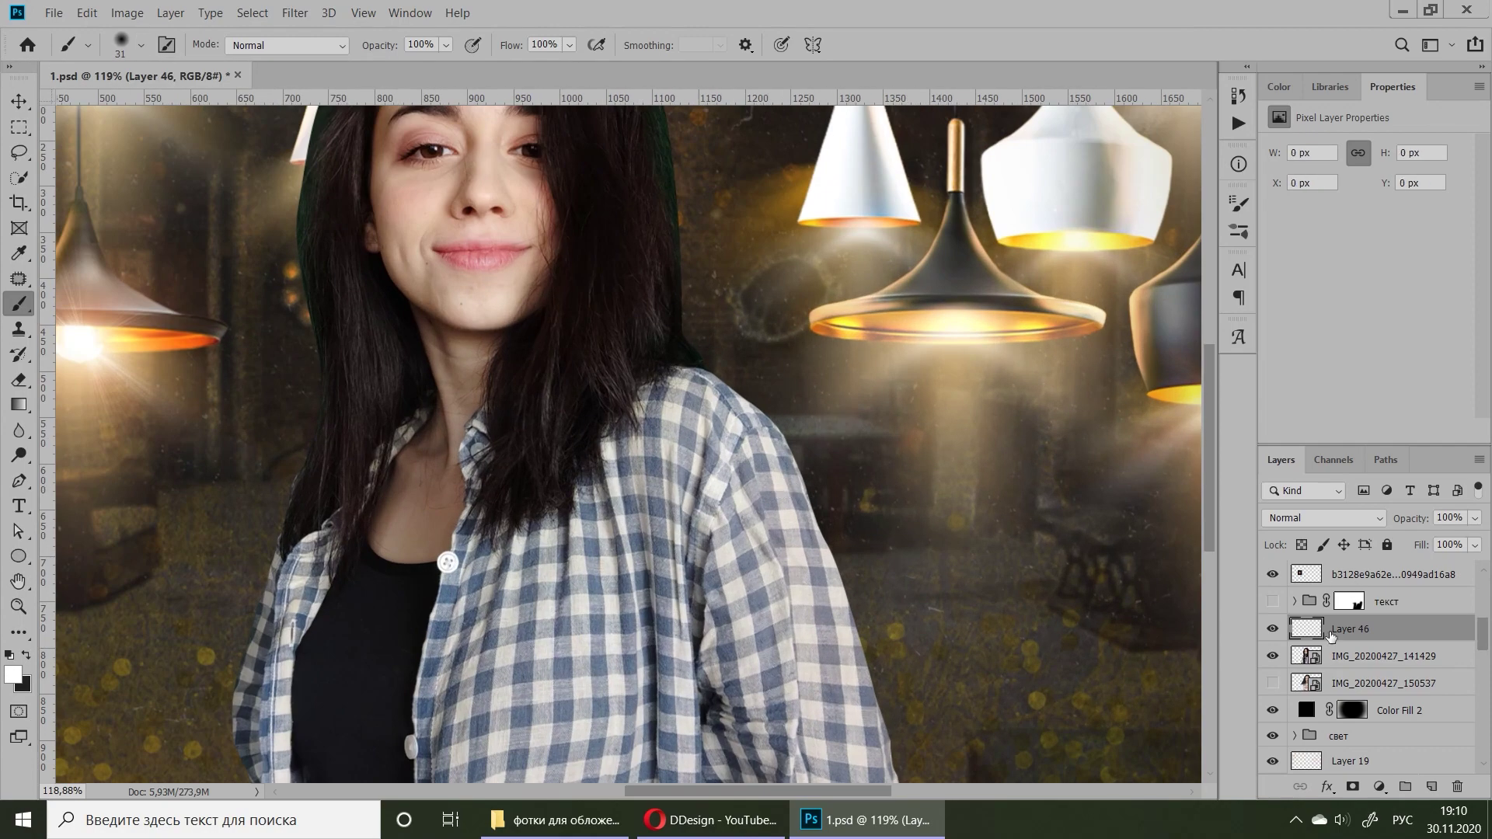
scroll(746, 392, "up", 4)
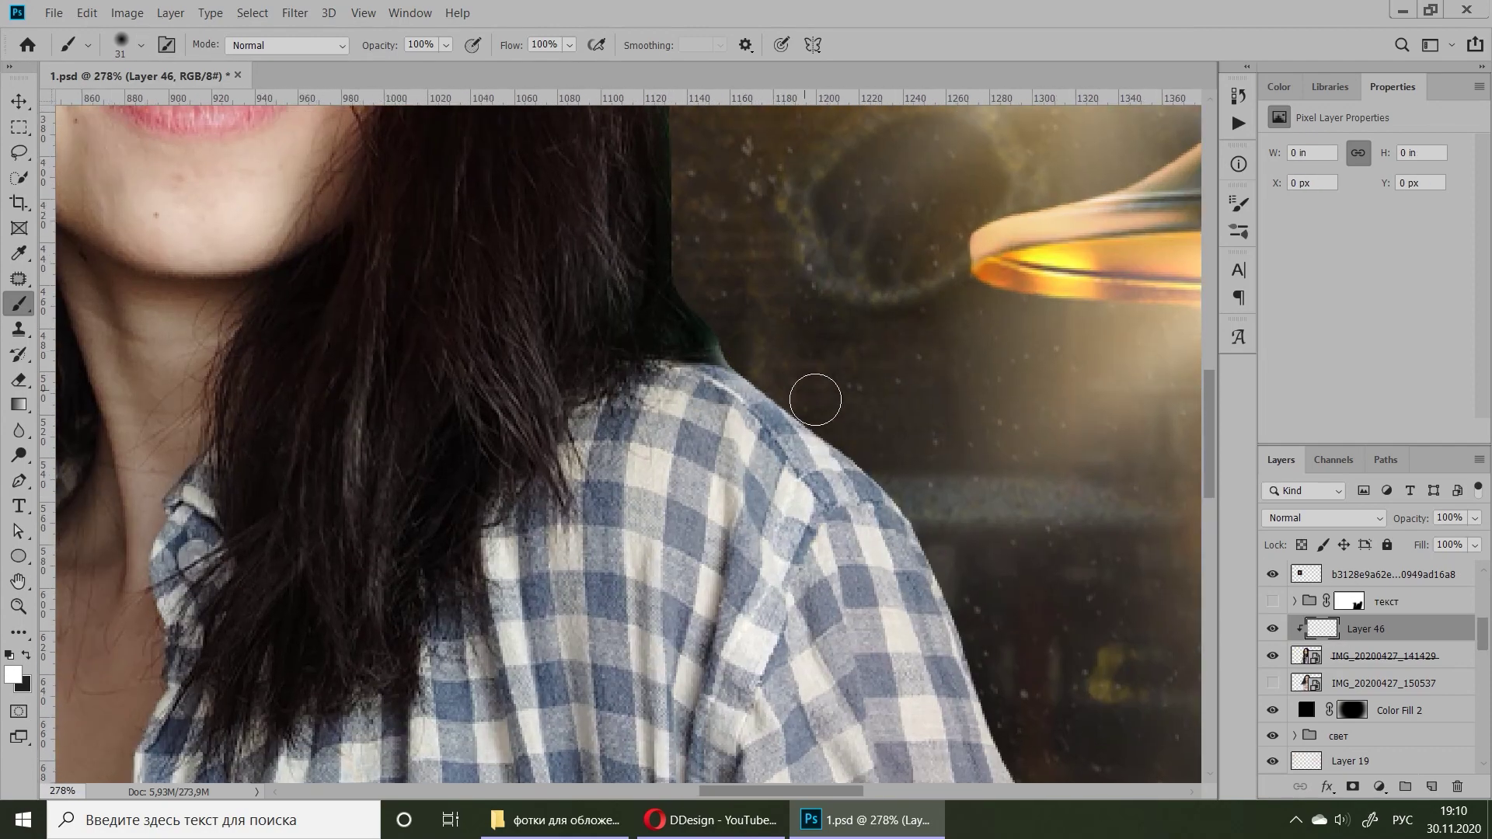
- Paint cream rim light along the right shoulder and shirt edge
left_click_drag(929, 529, 956, 630)
scroll(409, 587, "down", 3)
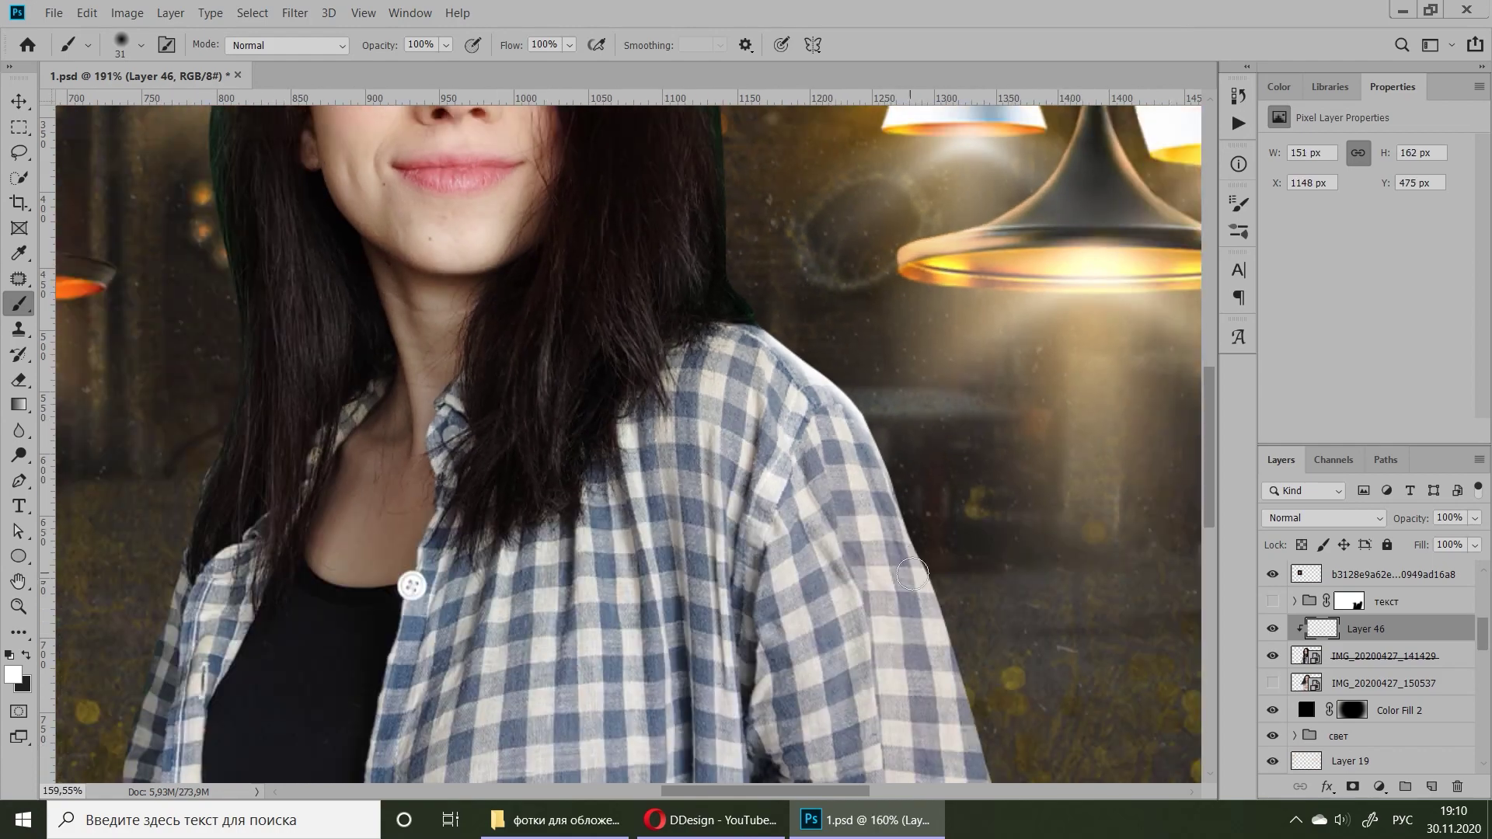
scroll(891, 422, "up", 4)
left_click_drag(900, 456, 955, 626)
mouse_move(1005, 618)
left_mouse_down()
mouse_move(828, 333)
mouse_move(894, 699)
left_mouse_up()
mouse_move(948, 559)
left_mouse_down()
mouse_move(893, 334)
mouse_move(943, 760)
left_mouse_up()
mouse_move(893, 117)
left_mouse_down()
mouse_move(873, 284)
mouse_move(917, 738)
left_mouse_up()
scroll(923, 518, "down", 2)
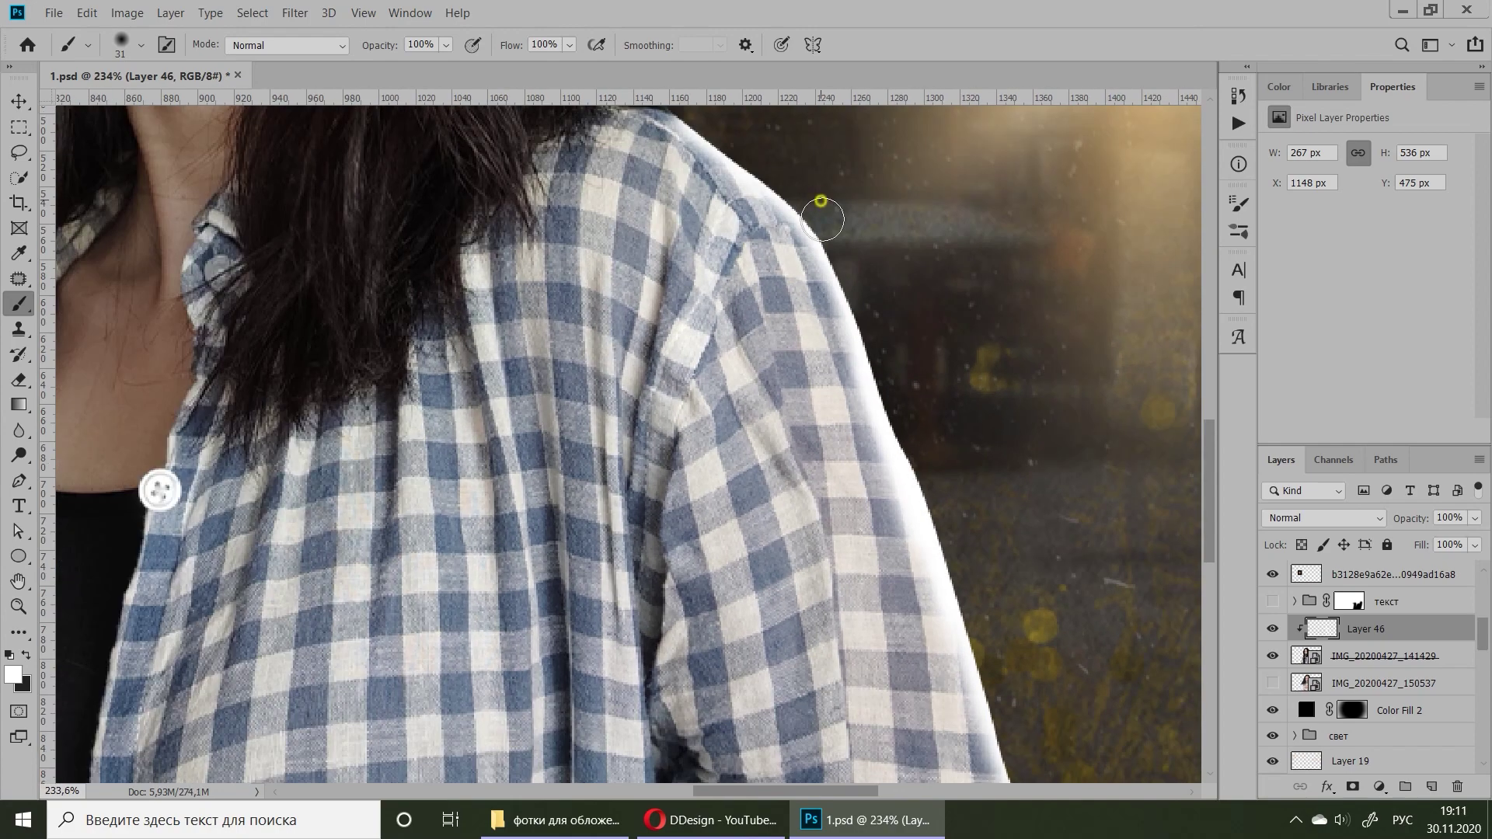
scroll(793, 217, "down", 2)
scroll(794, 217, "down", 2)
scroll(420, 488, "up", 3)
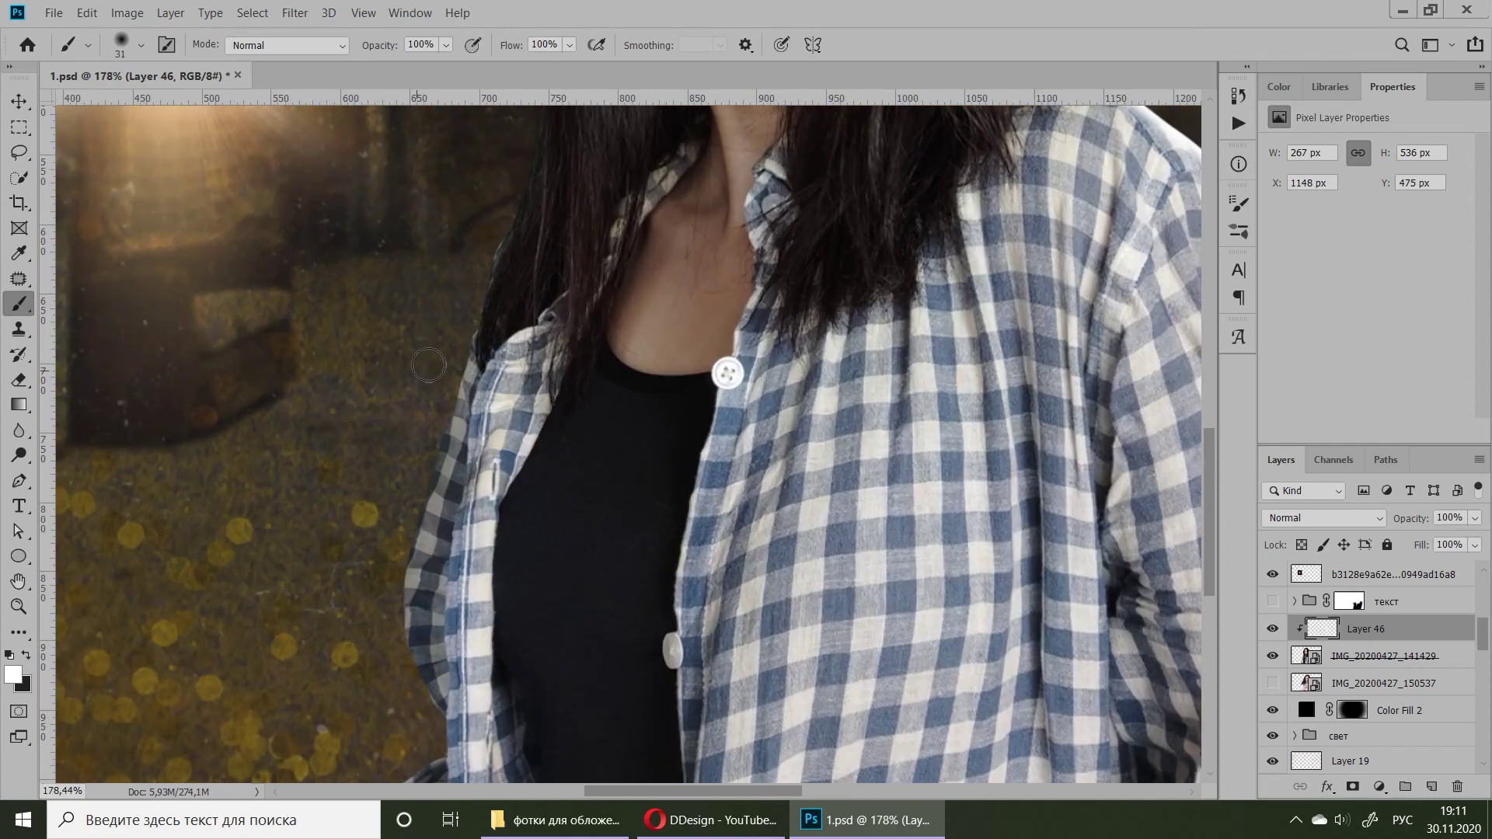
scroll(540, 591, "down", 4)
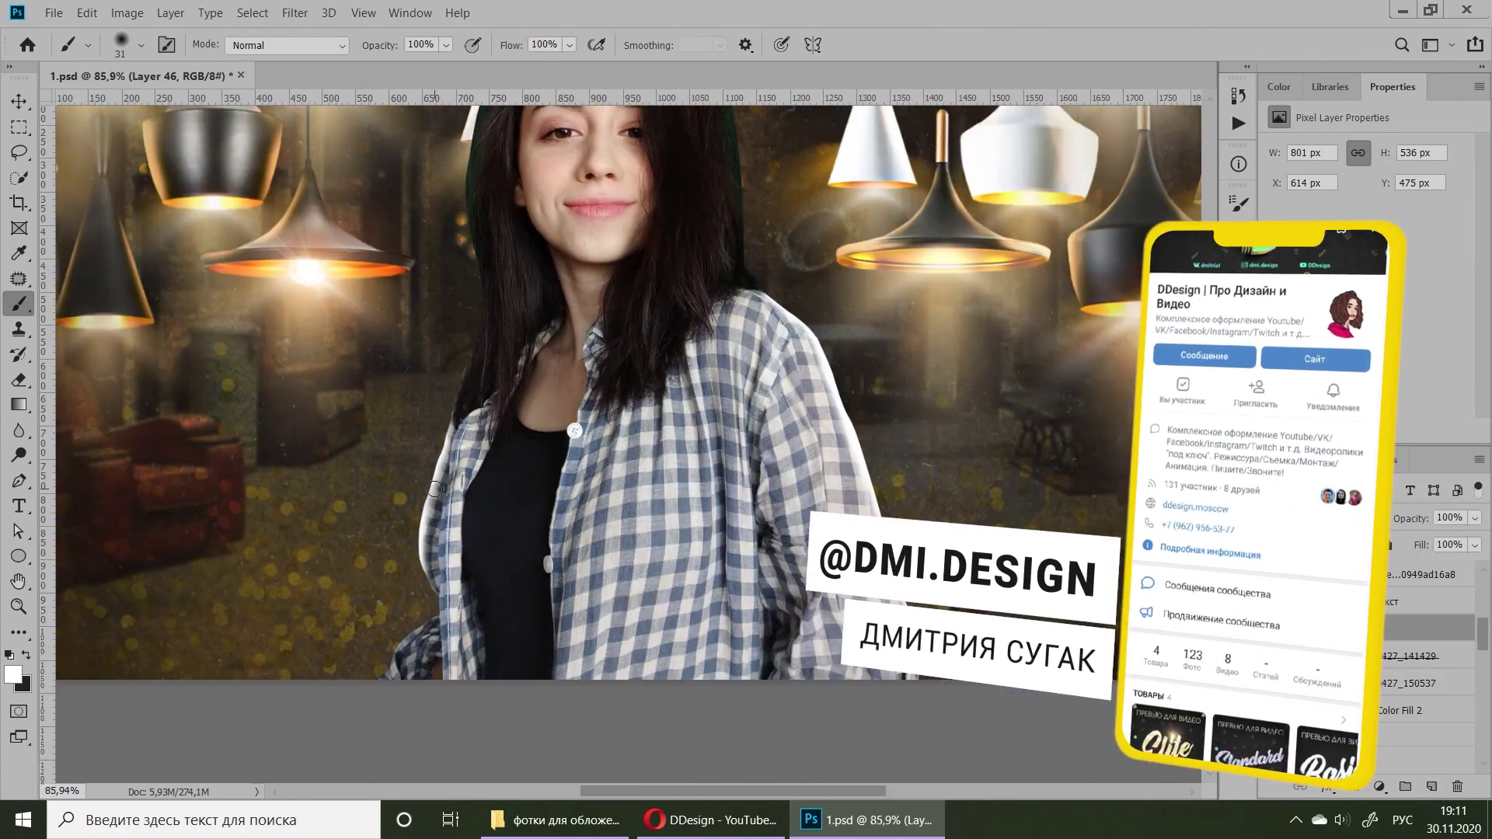
- On another new layer, paint cream glow along both shoulders with a 100 px brush
key("ctrl+shift+alt+n")
scroll(893, 521, "up", 5)
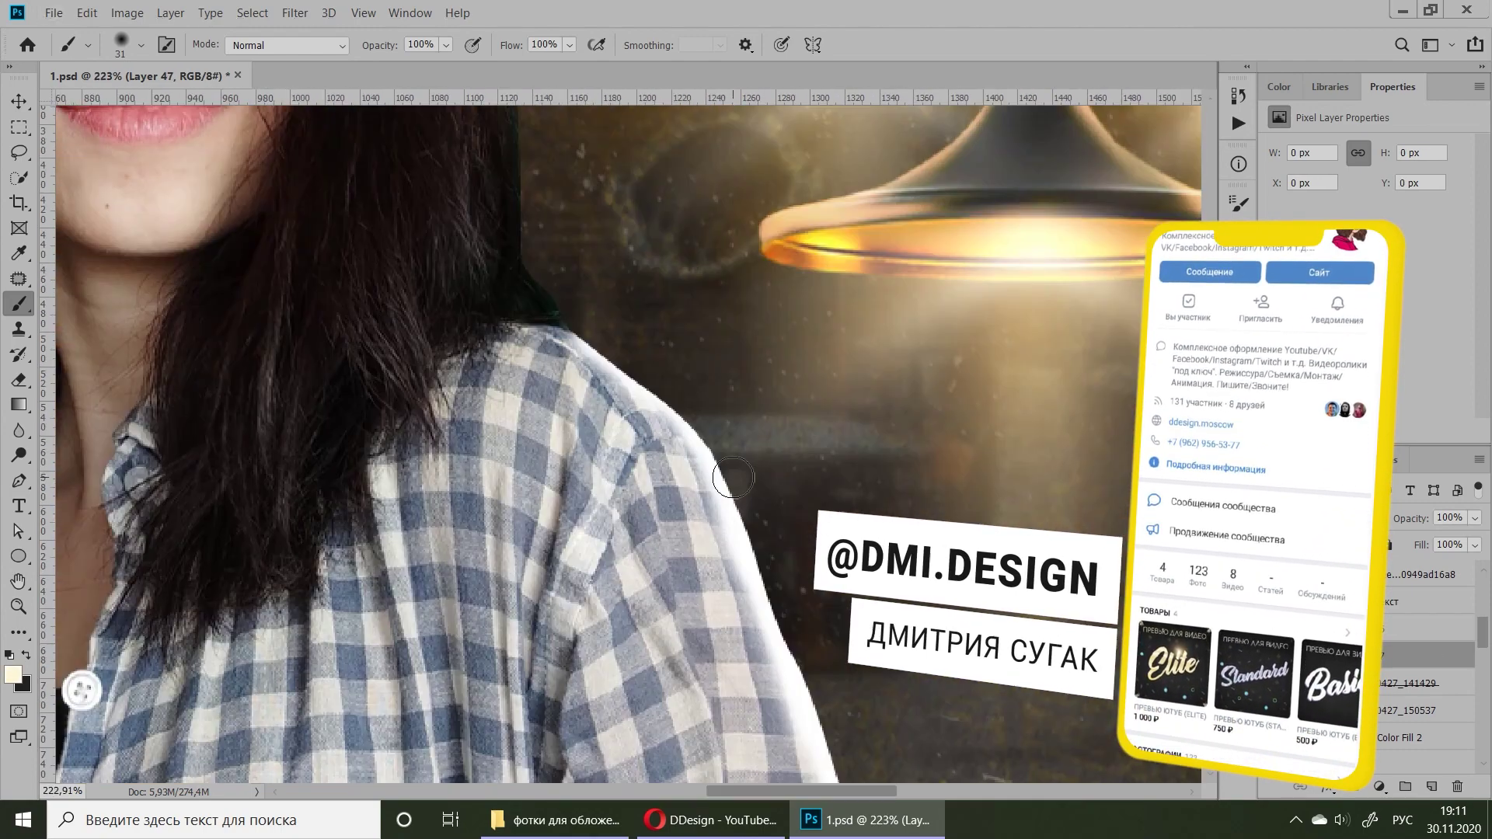
key("bracketright")
key("bracketright")
key("bracketright")
left_click_drag(842, 523, 790, 593)
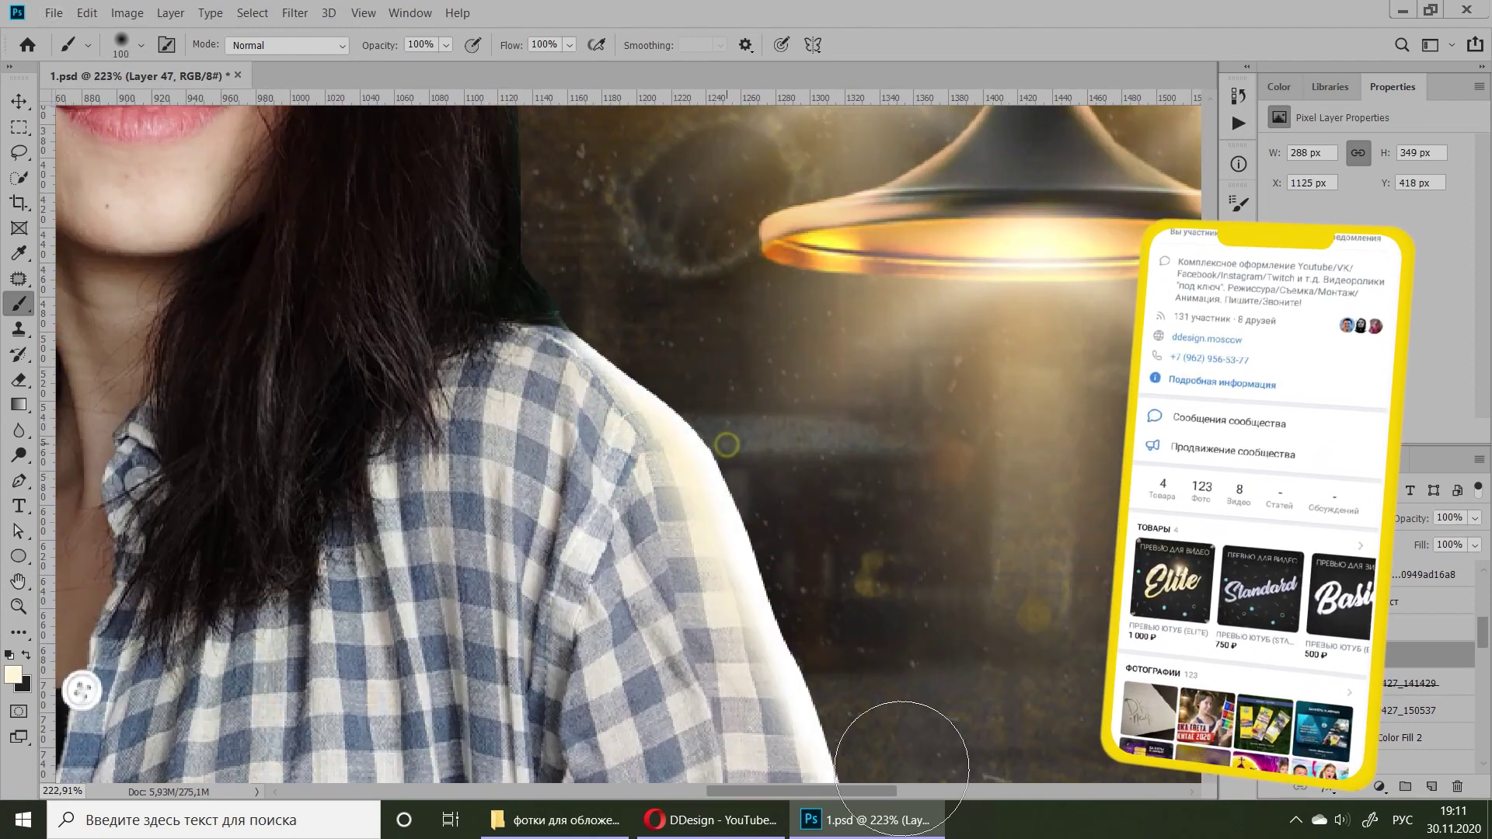
scroll(826, 504, "down", 5)
left_click_drag(449, 533, 416, 615)
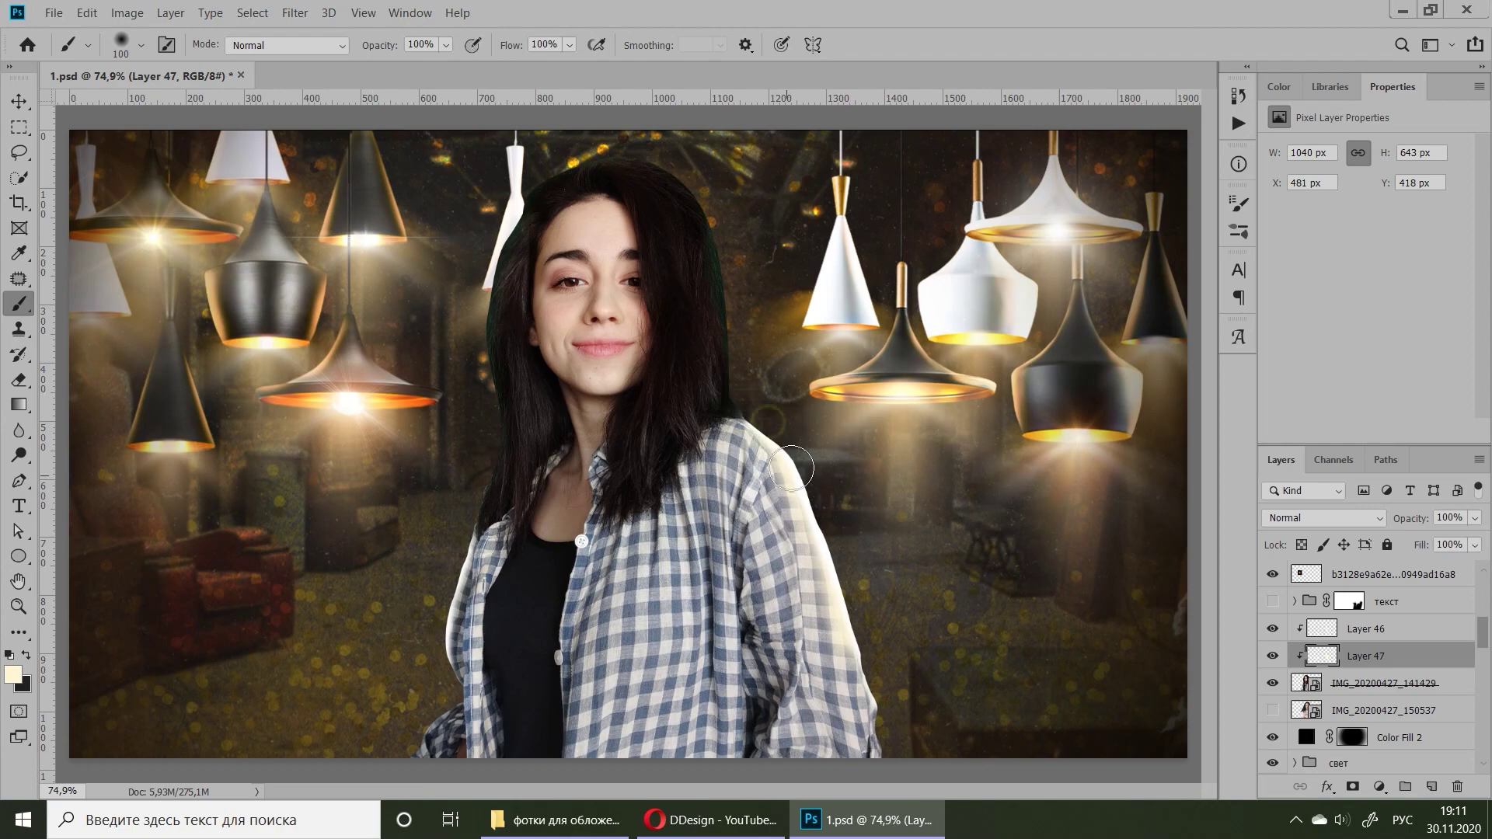
scroll(907, 629, "up", 2)
scroll(855, 505, "down", 3)
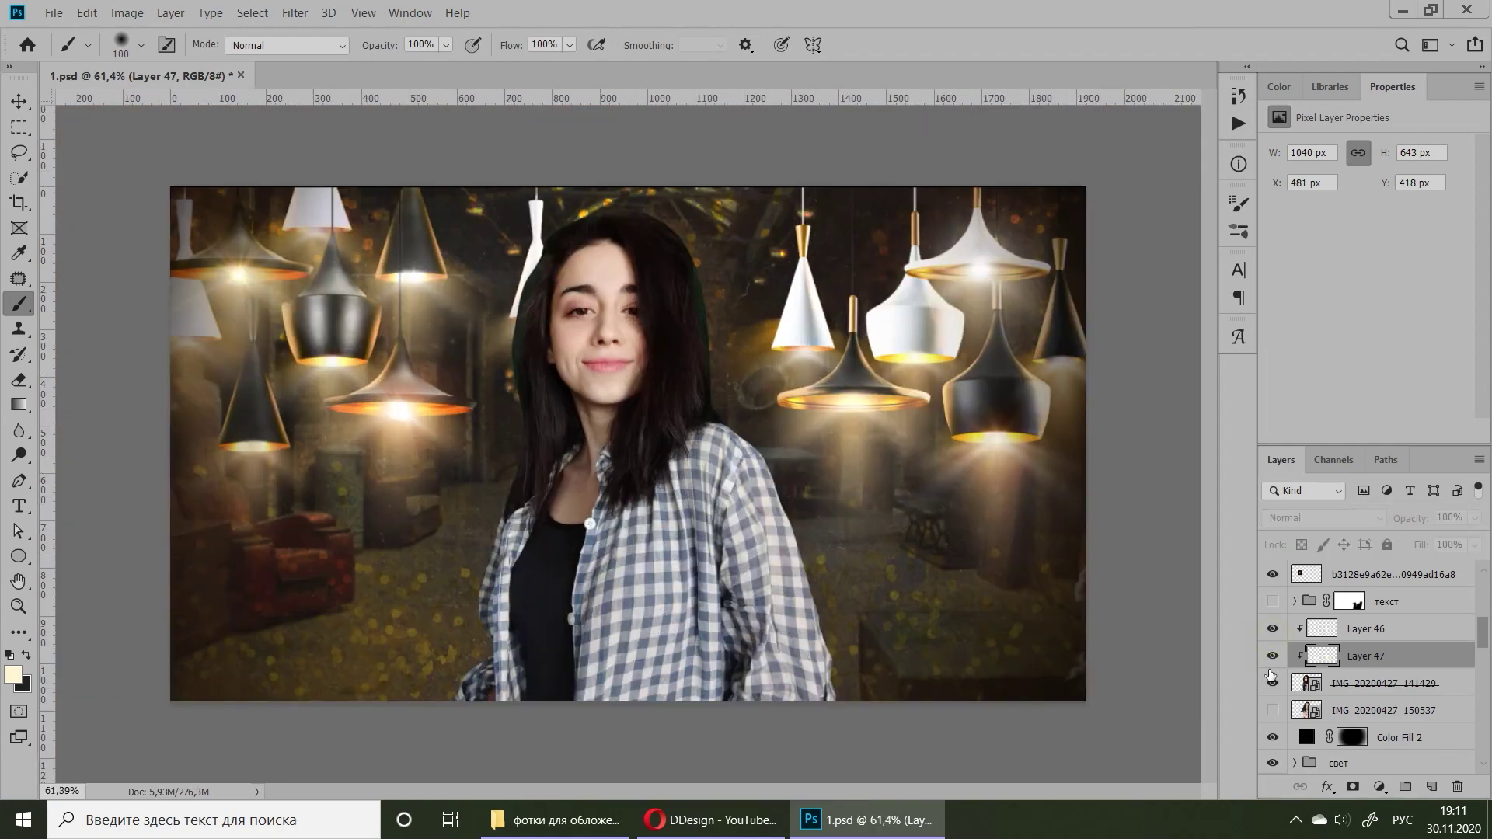
- Fit the whole banner in view and add a new layer for the hair glow
key("ctrl+0")
left_click(1366, 629)
key("ctrl+shift+alt+n")
- Pick the 15 px scattered-dot brush preset and undo a thin test stroke
scroll(777, 350, "up", 3)
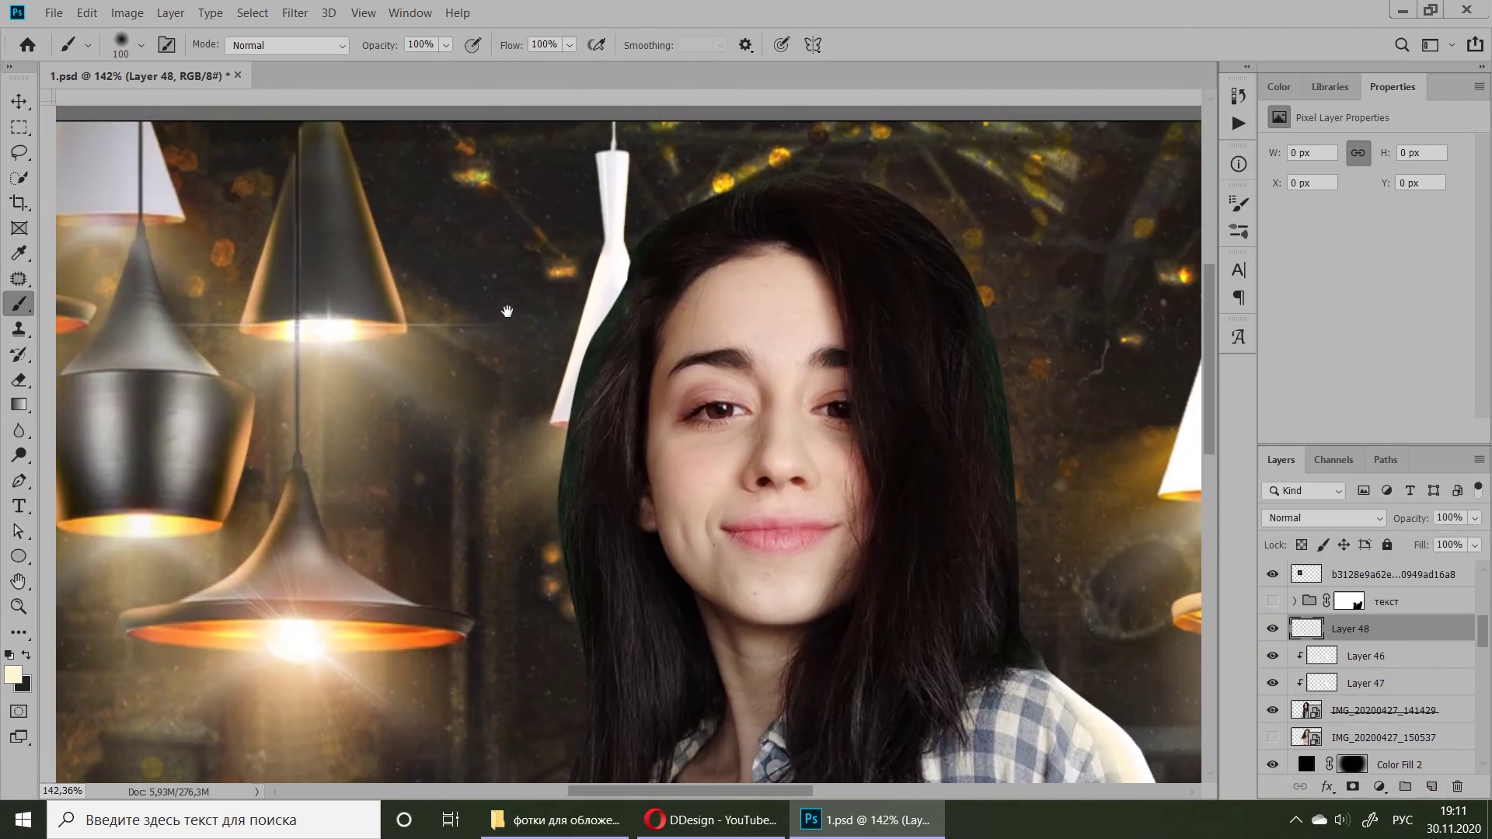
left_click(141, 45)
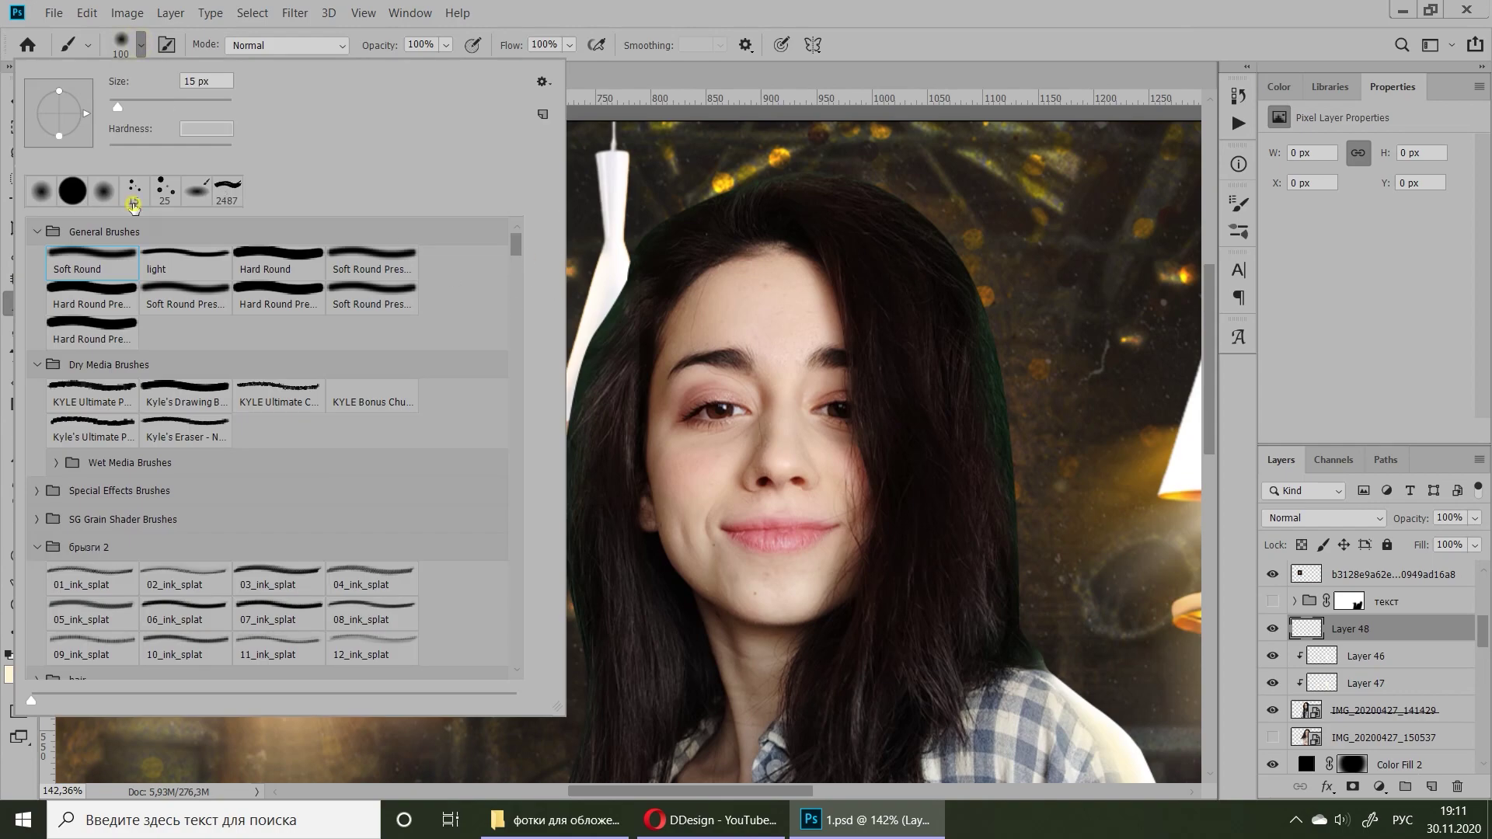
double_click(133, 204)
key("ctrl+z")
scroll(617, 455, "up", 3)
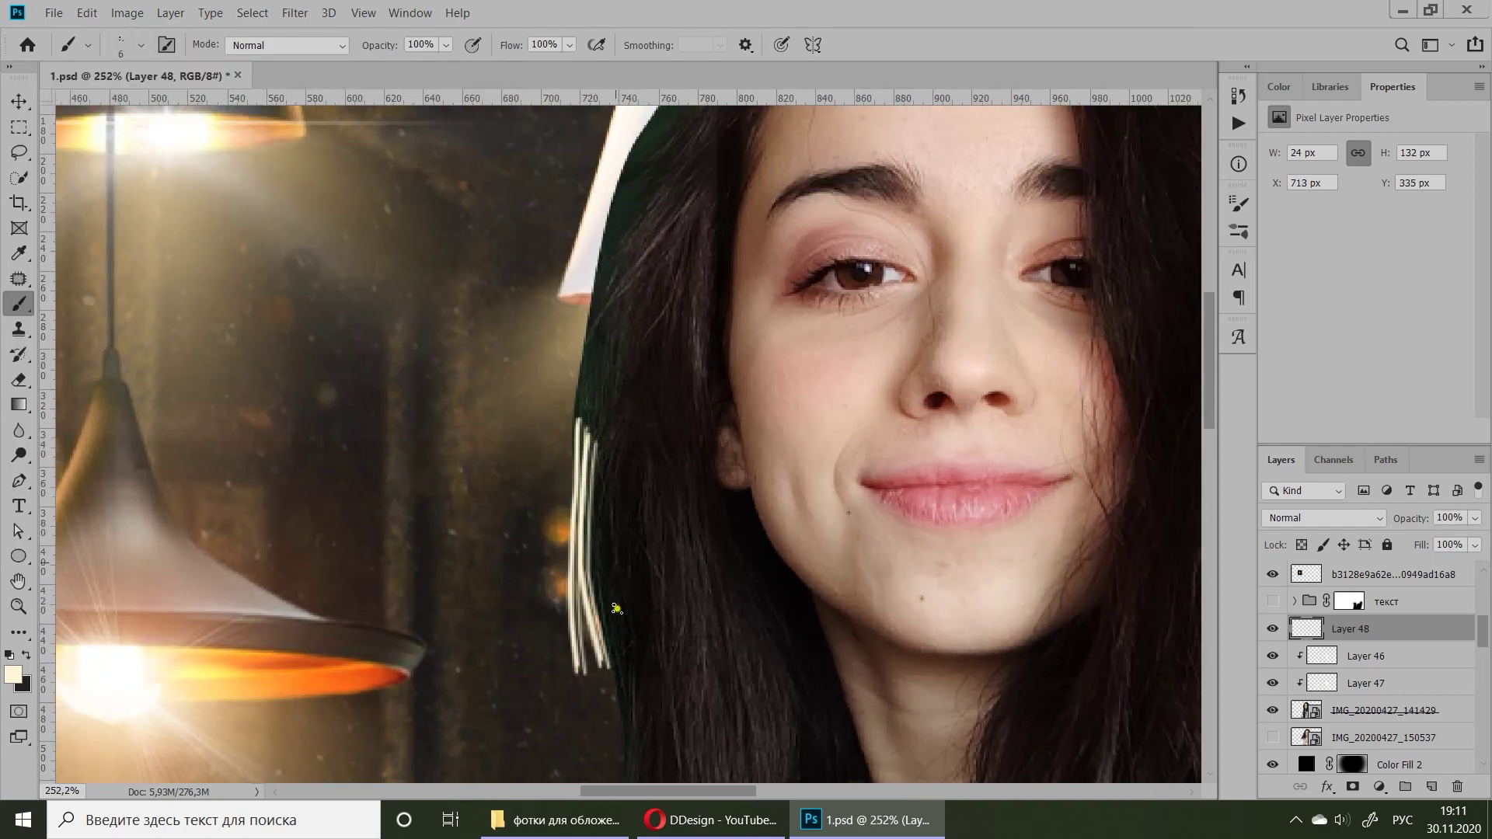
scroll(616, 609, "down", 2)
scroll(625, 575, "down", 1)
left_click(119, 48)
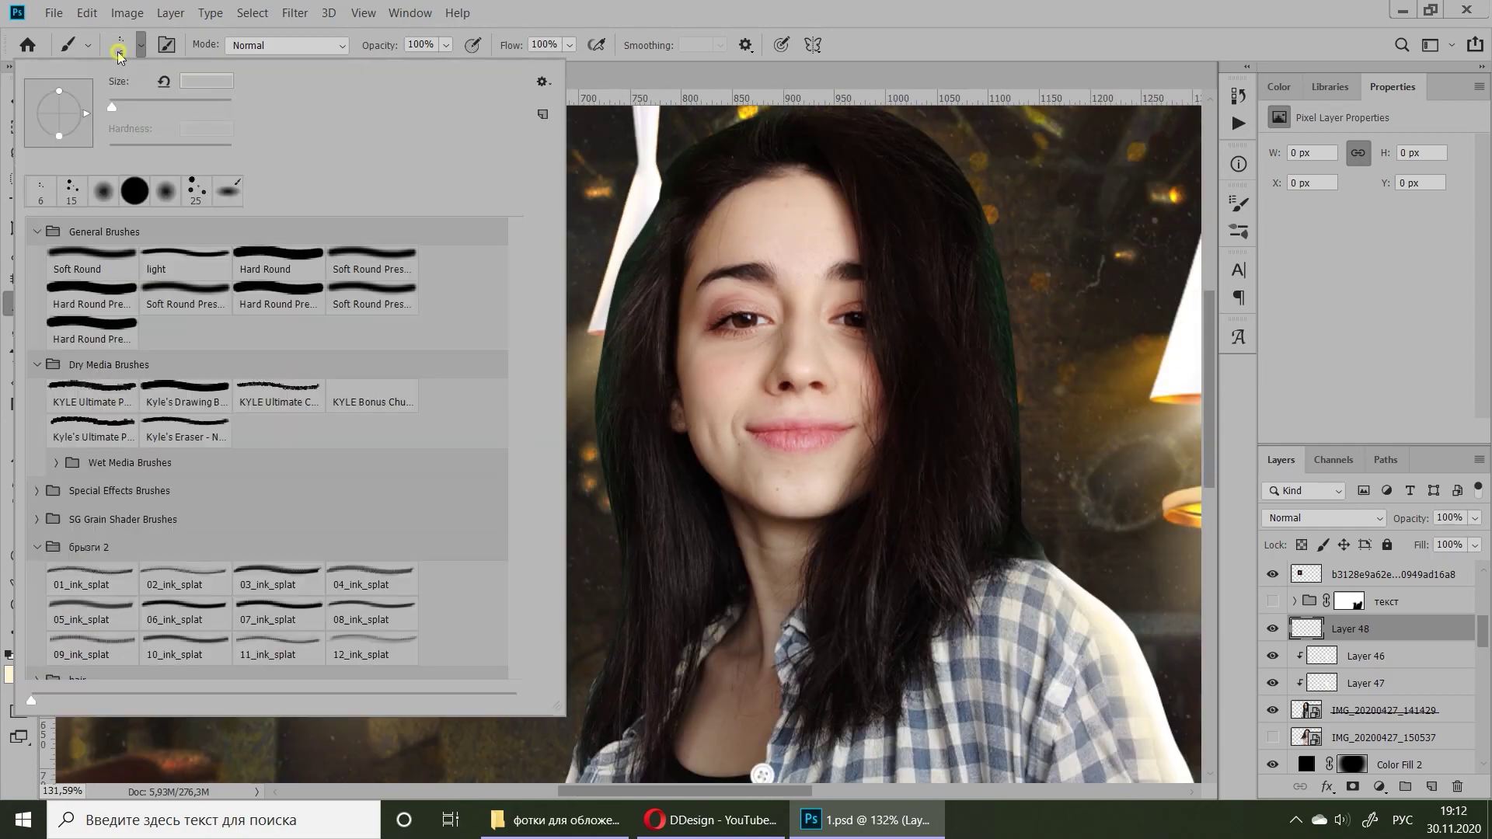
left_click(643, 208)
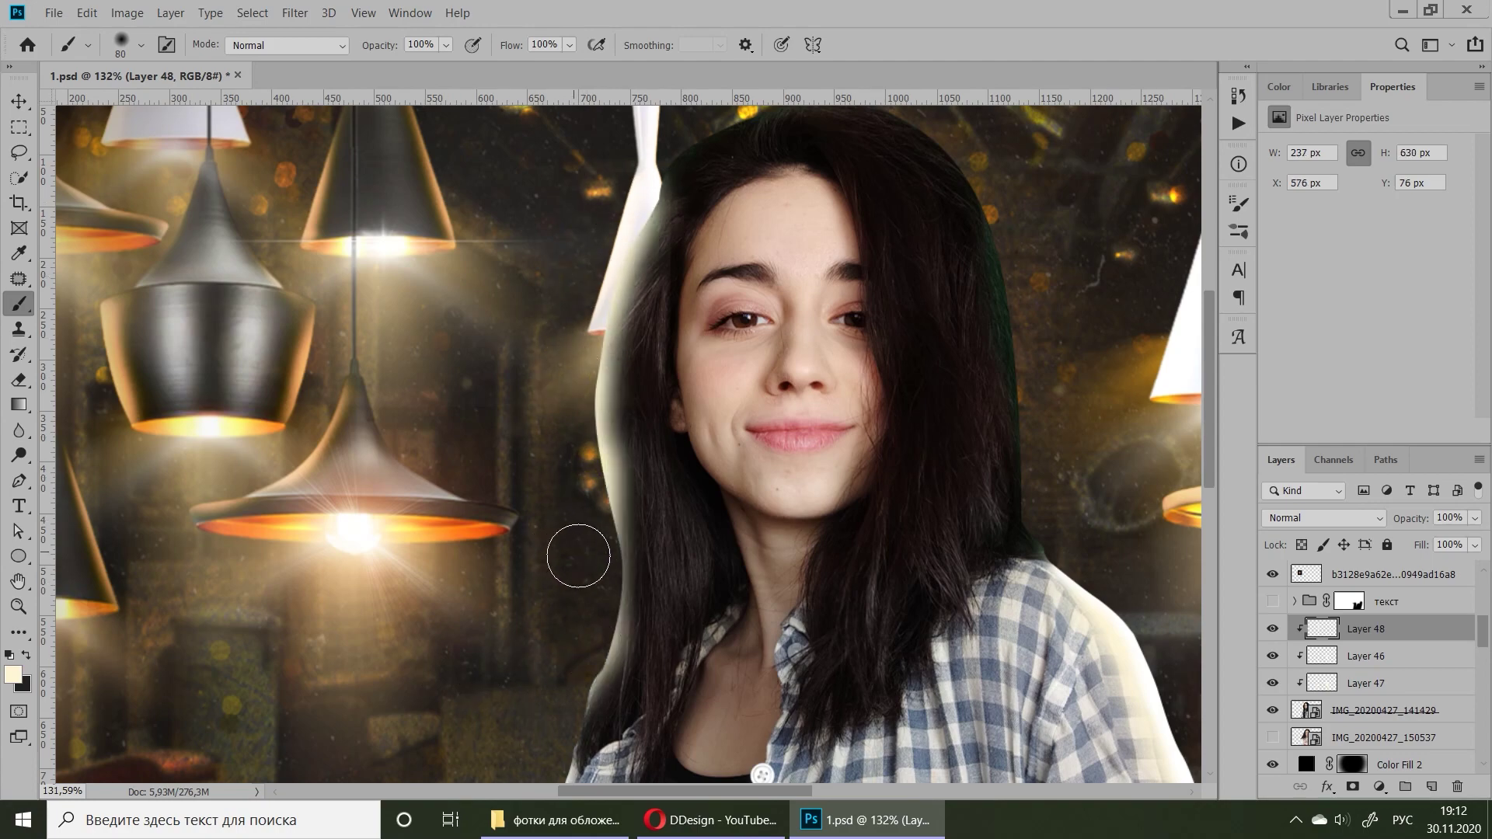
- Paint a cream glow around the left and right edges of the hair
left_click_drag(499, 679, 293, 793)
left_click_drag(809, 295, 815, 622)
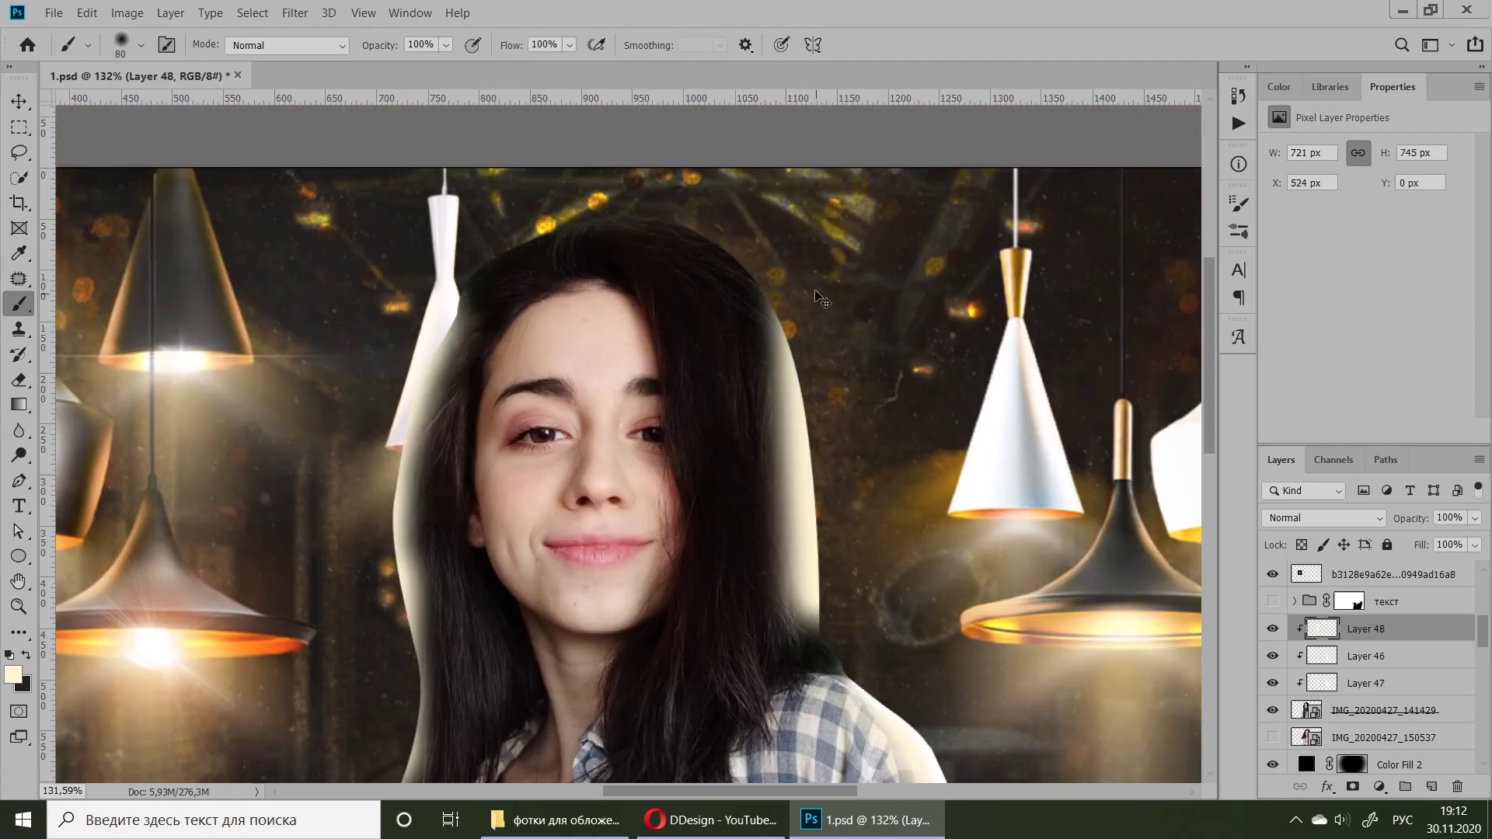
left_click_drag(817, 338, 824, 684)
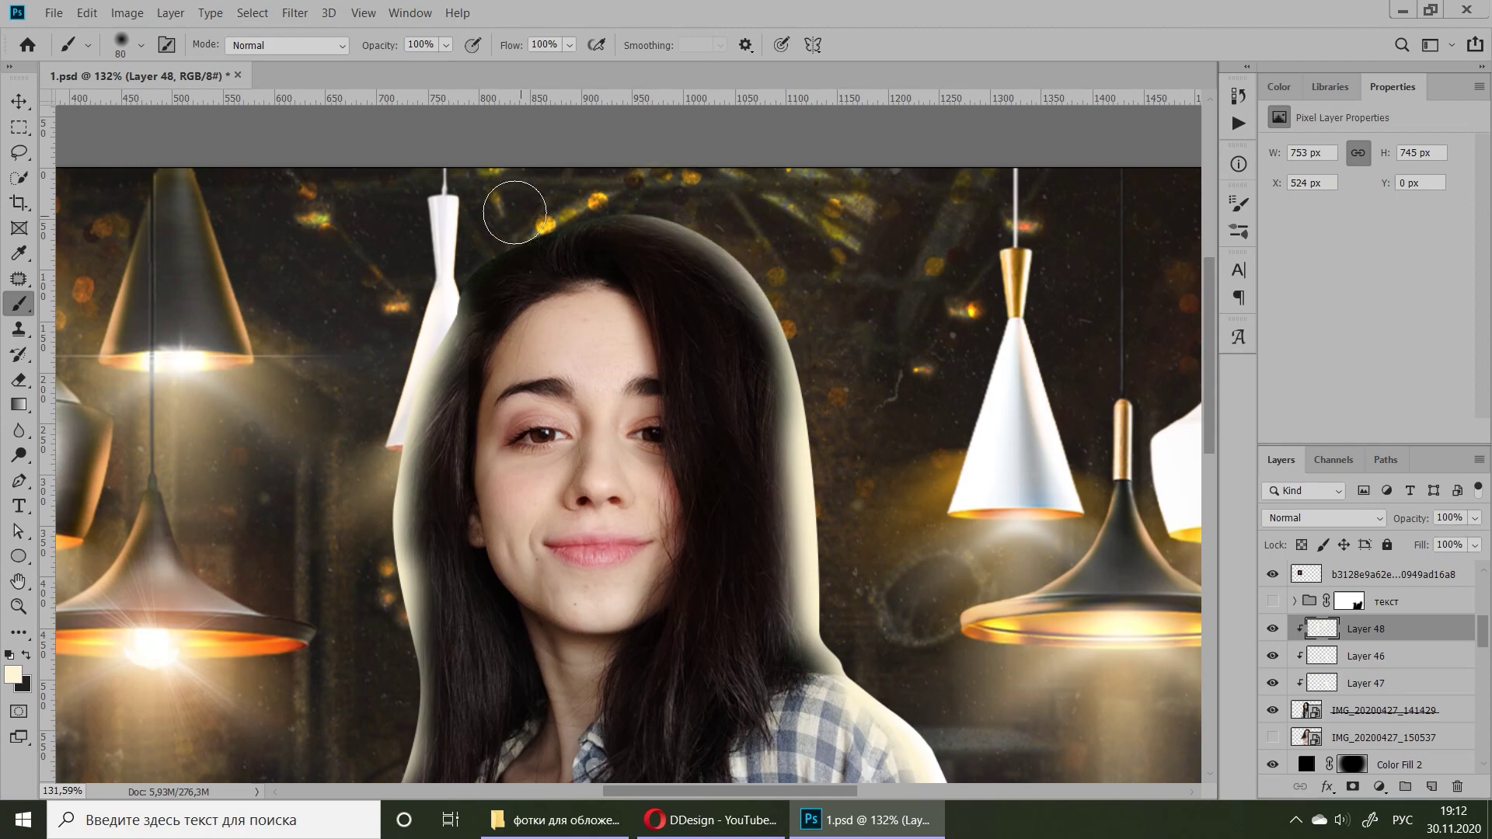
scroll(681, 443, "down", 5)
scroll(681, 443, "up", 3)
scroll(681, 443, "up", 3)
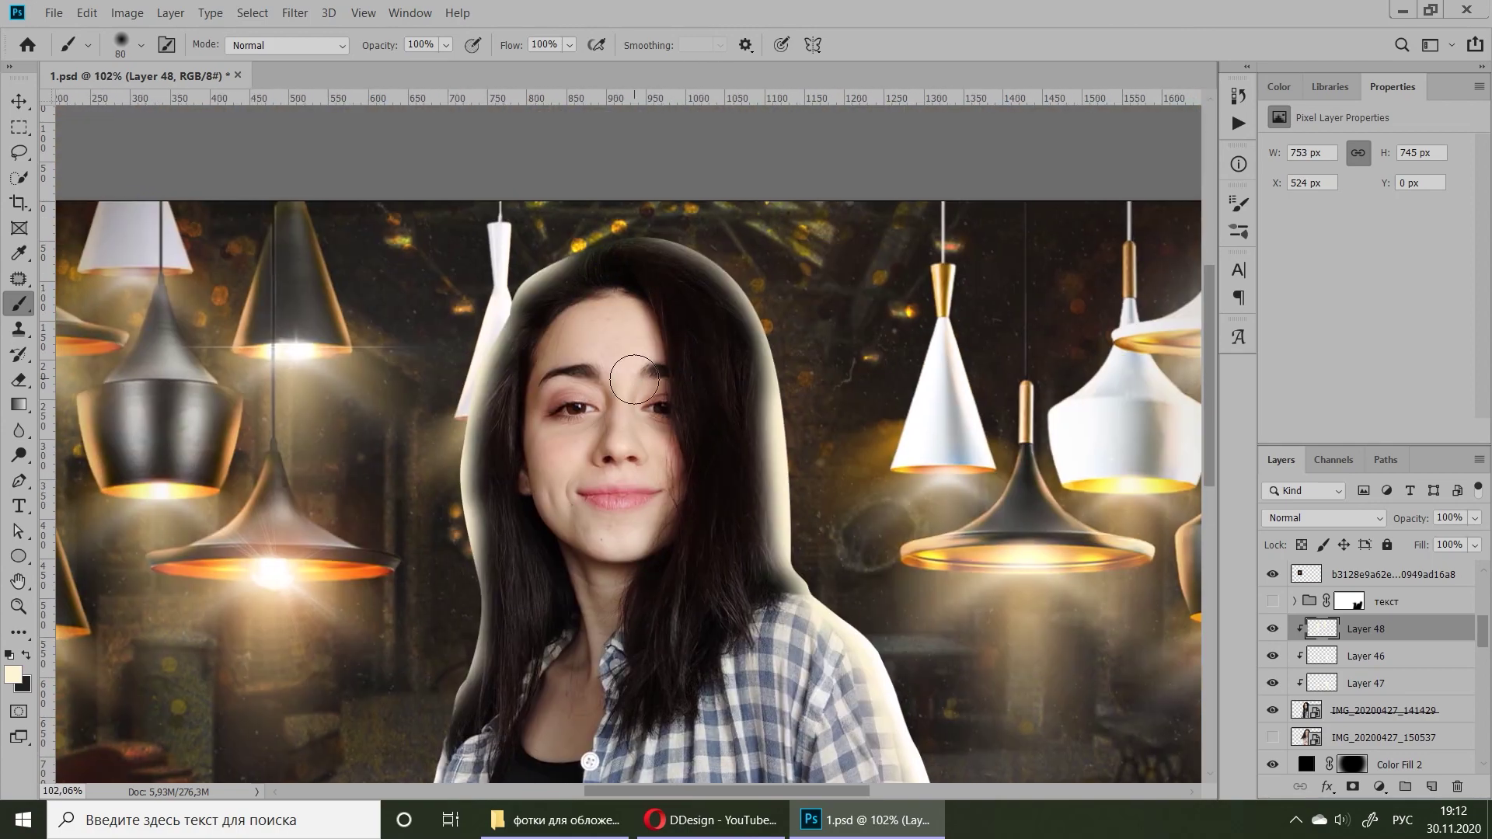
scroll(691, 456, "up", 2)
- Erase the excess glow off her face and add a new clipped Layer 49
key("e")
left_click_drag(691, 457, 694, 390)
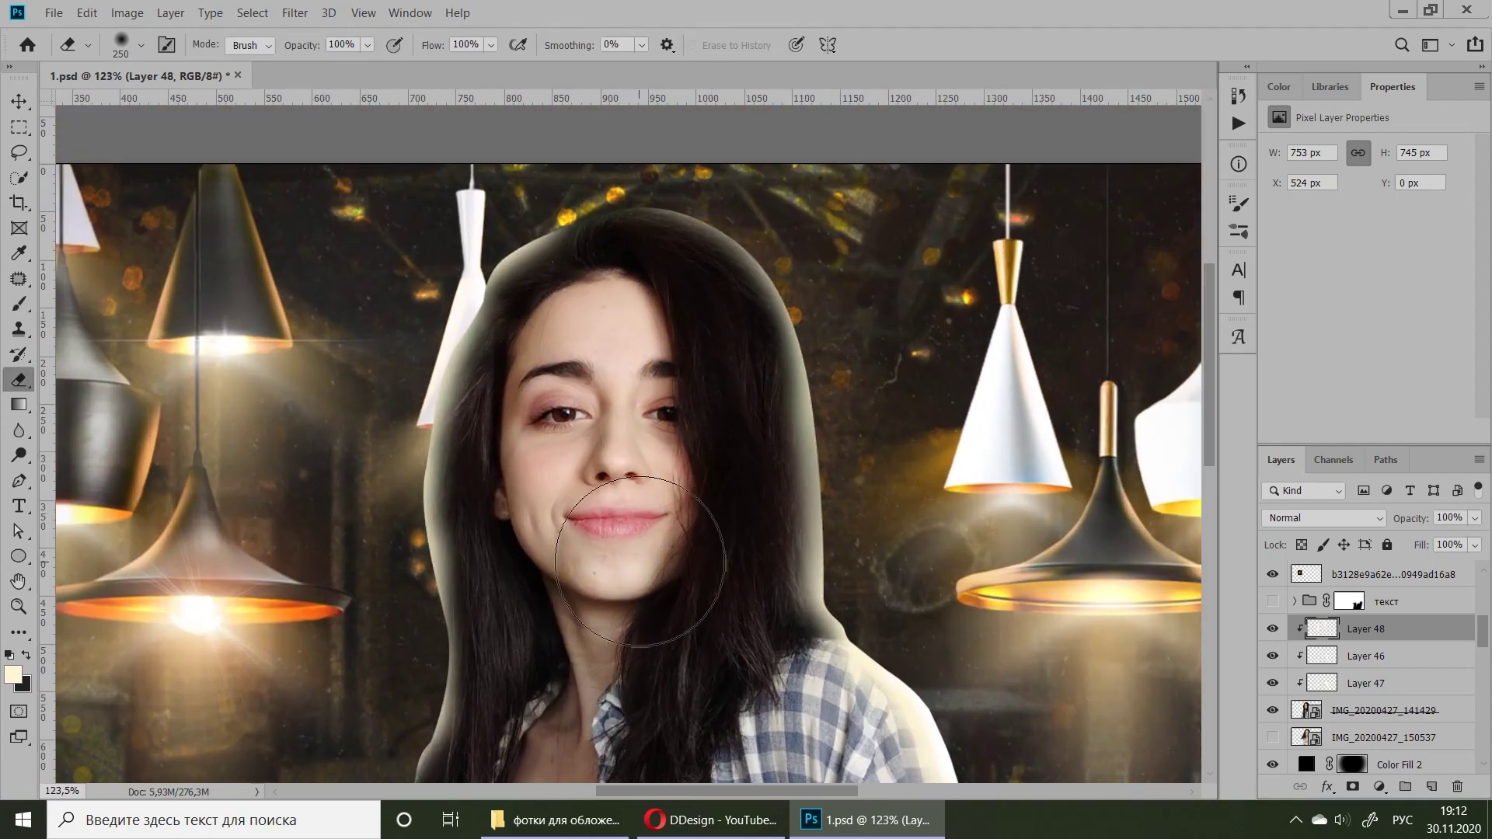
scroll(640, 561, "down", 3)
scroll(655, 358, "down", 2)
scroll(656, 621, "down", 2)
scroll(815, 602, "up", 3)
scroll(627, 444, "up", 1)
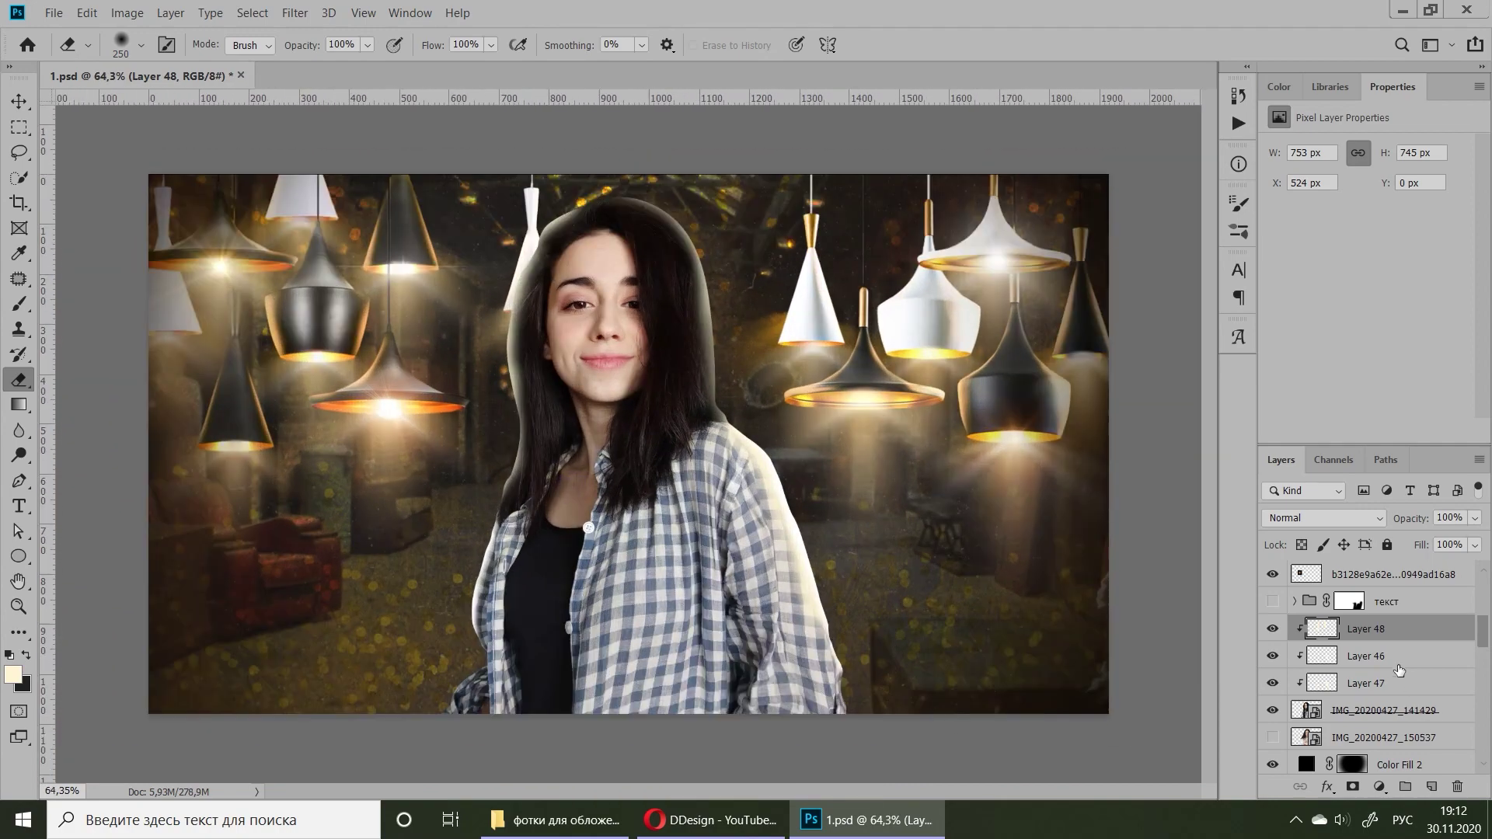
key("alt+bracketleft")
key("alt+bracketleft")
key("ctrl+shift+alt+n")
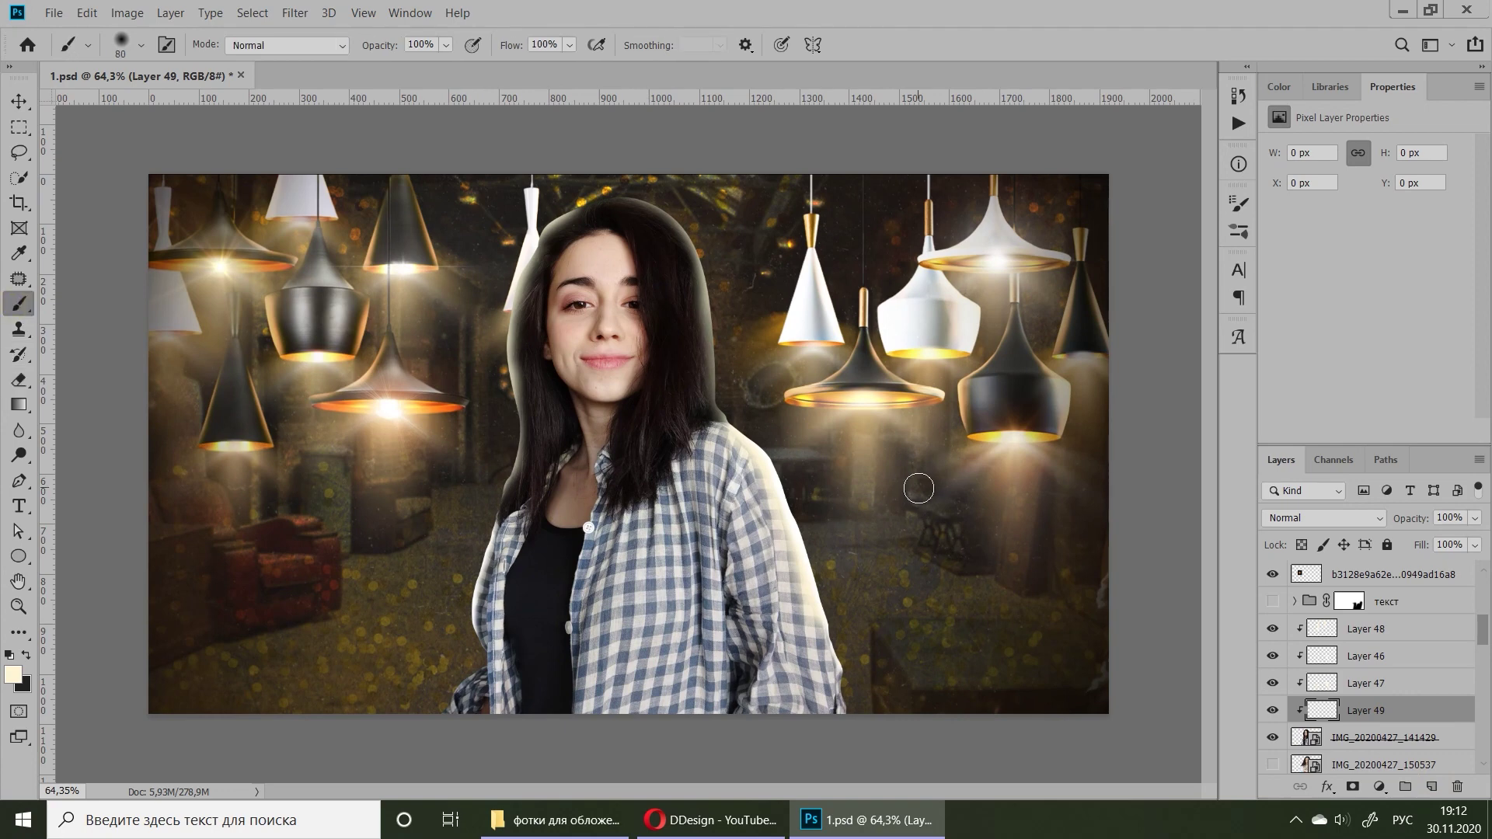
- Wash soft light over the shirt's right side and switch to a 900 px eraser
left_click_drag(845, 535, 990, 583)
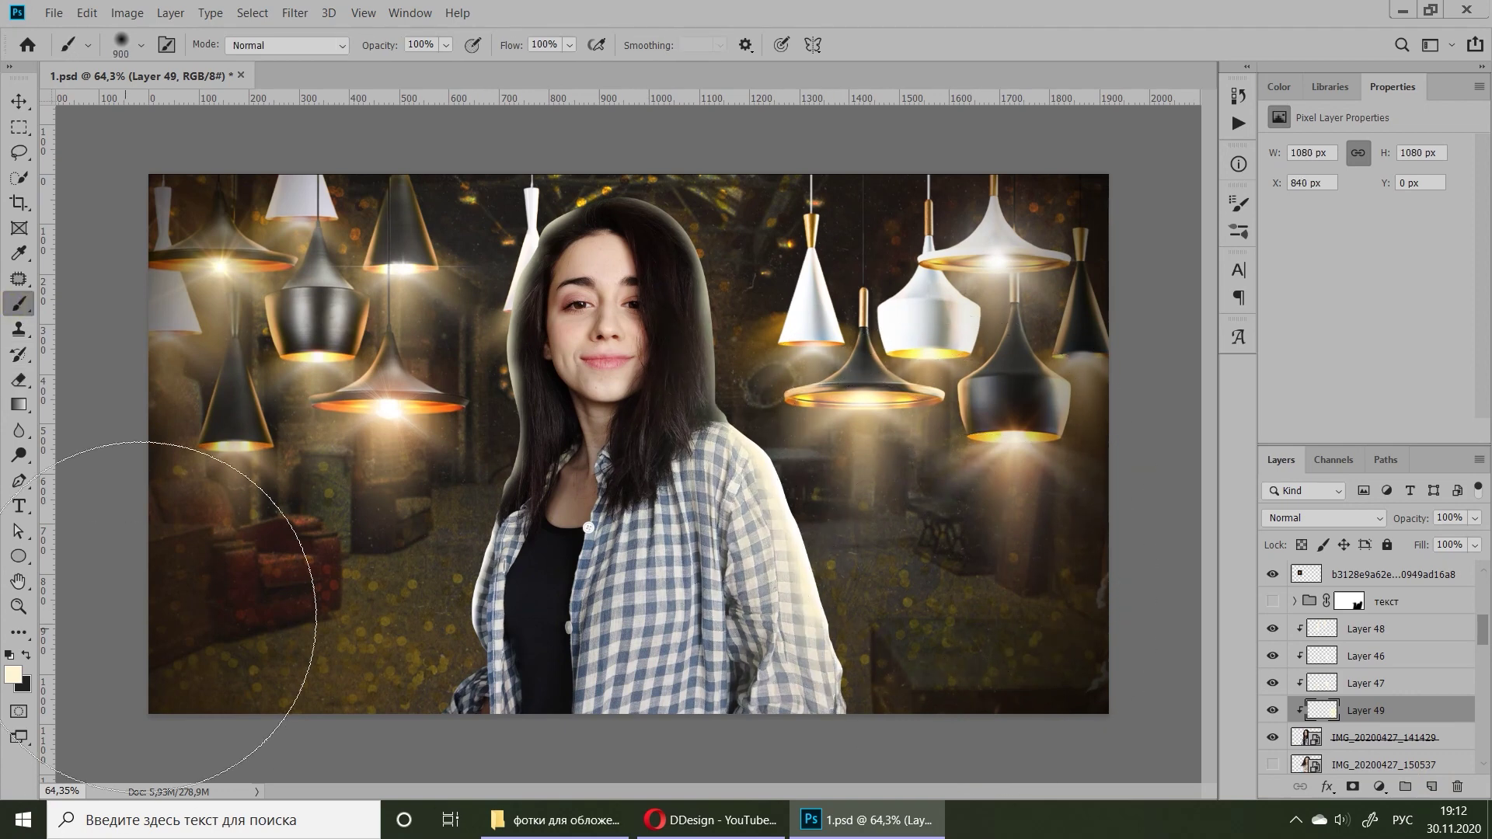
key("bracketright")
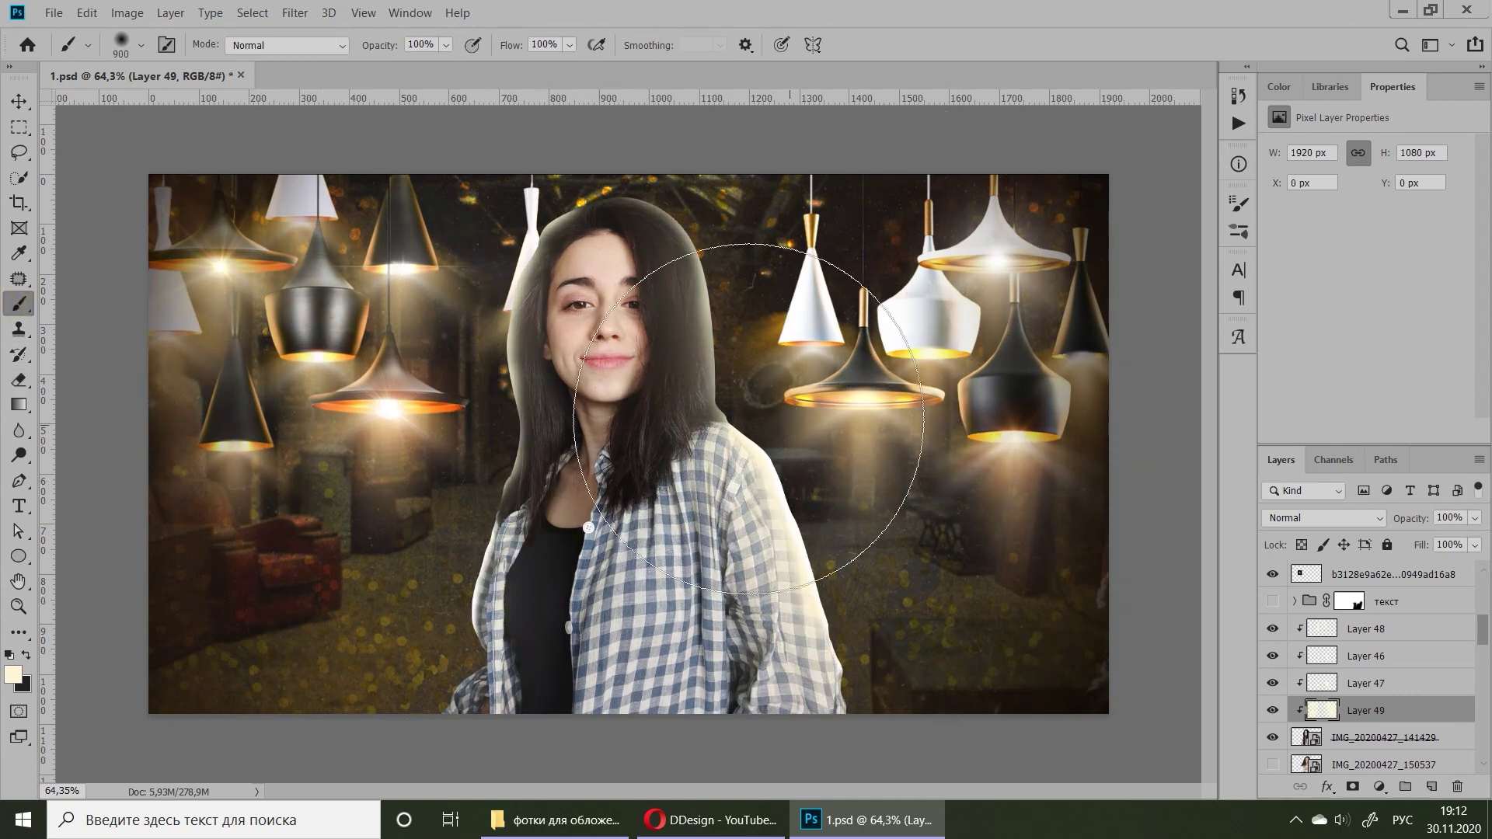
key("e")
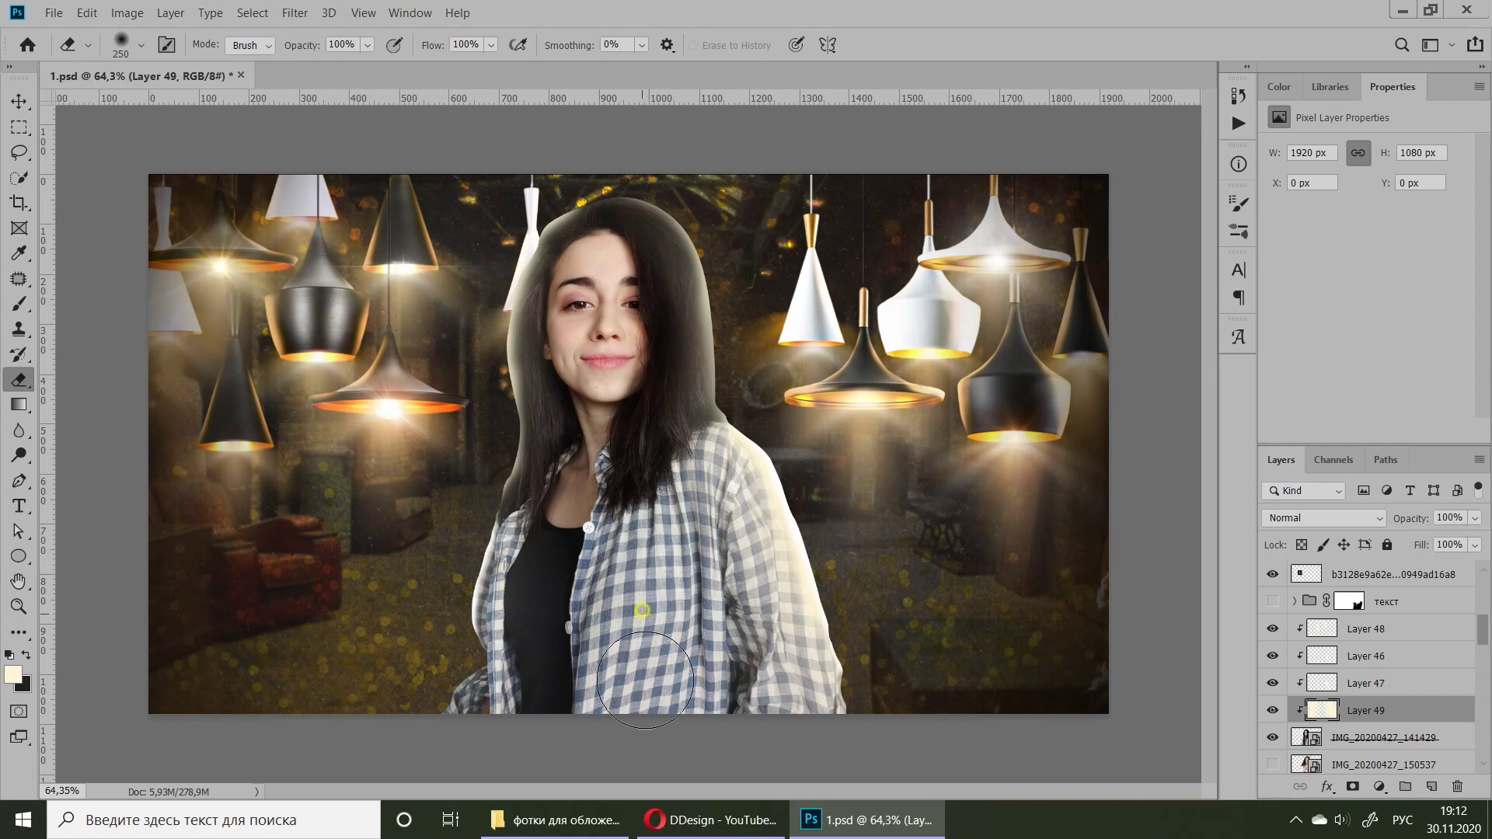
scroll(645, 660, "down", 3)
scroll(645, 621, "up", 5)
- Add a new layer clipped above the hair glow with an 18 px brush ready
left_click(1335, 631)
key("ctrl+shift+alt+n")
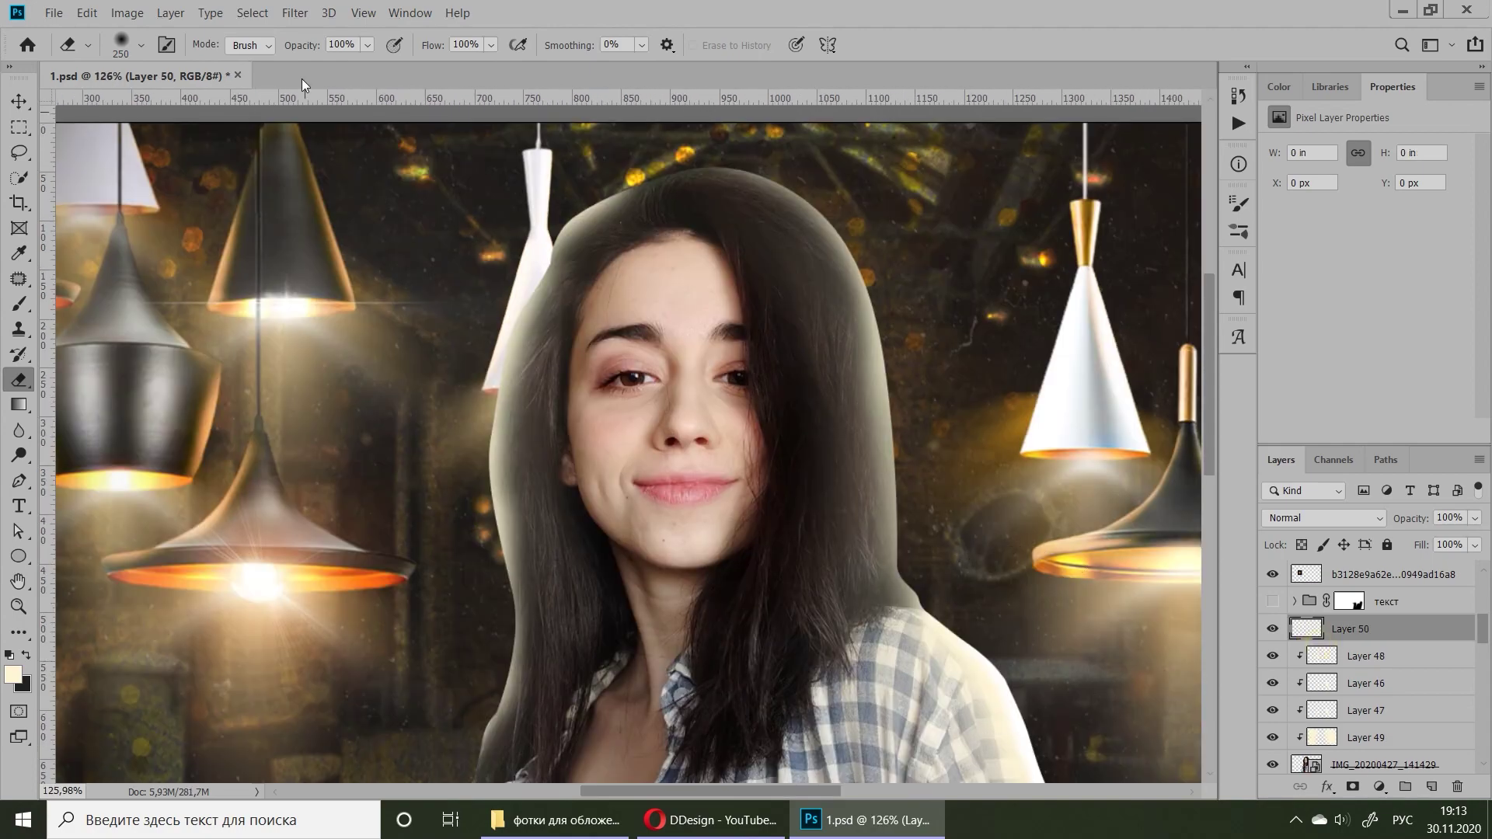
left_click(140, 45)
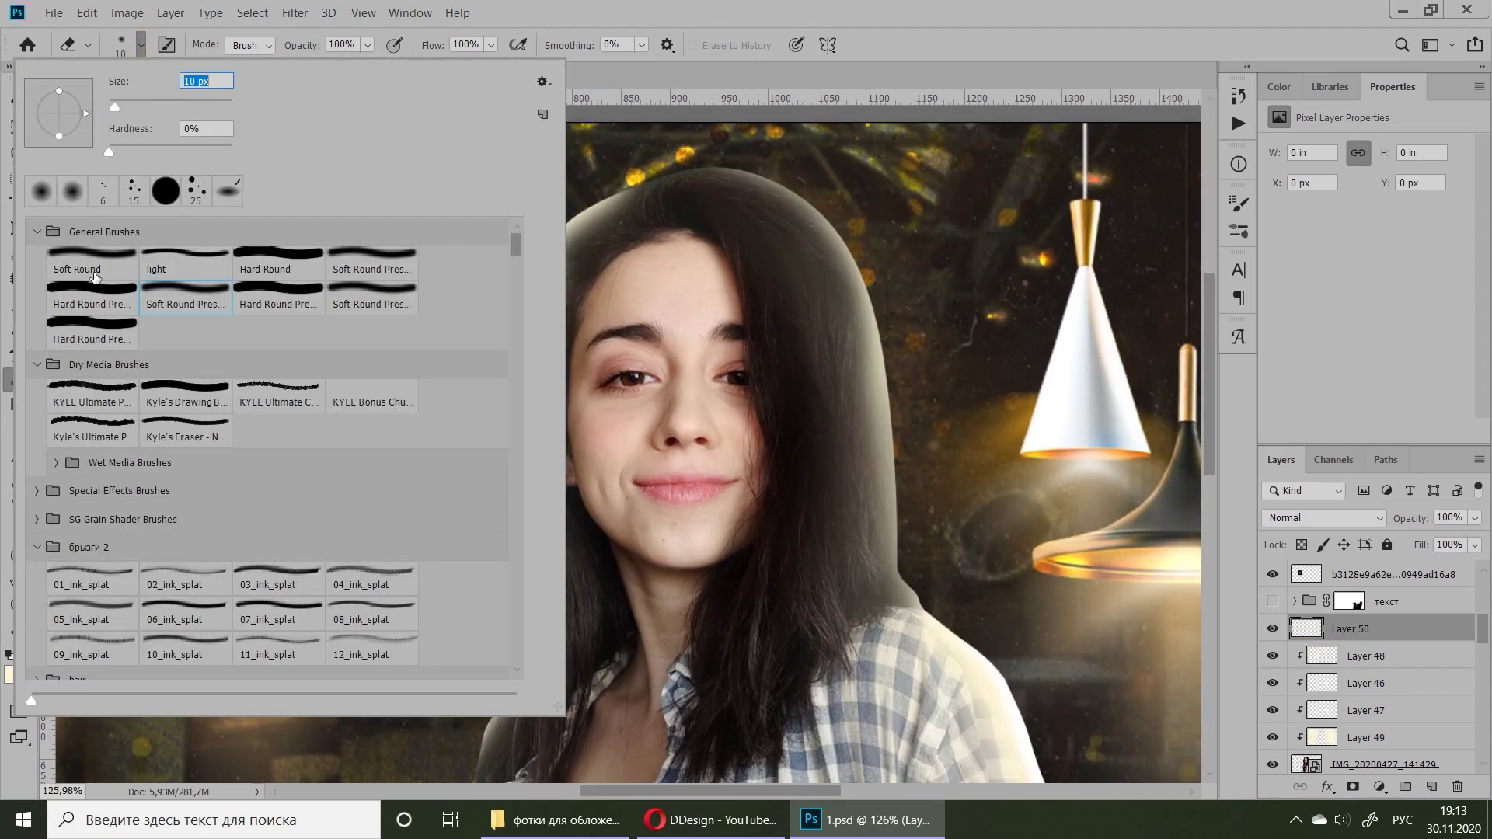
key("Return")
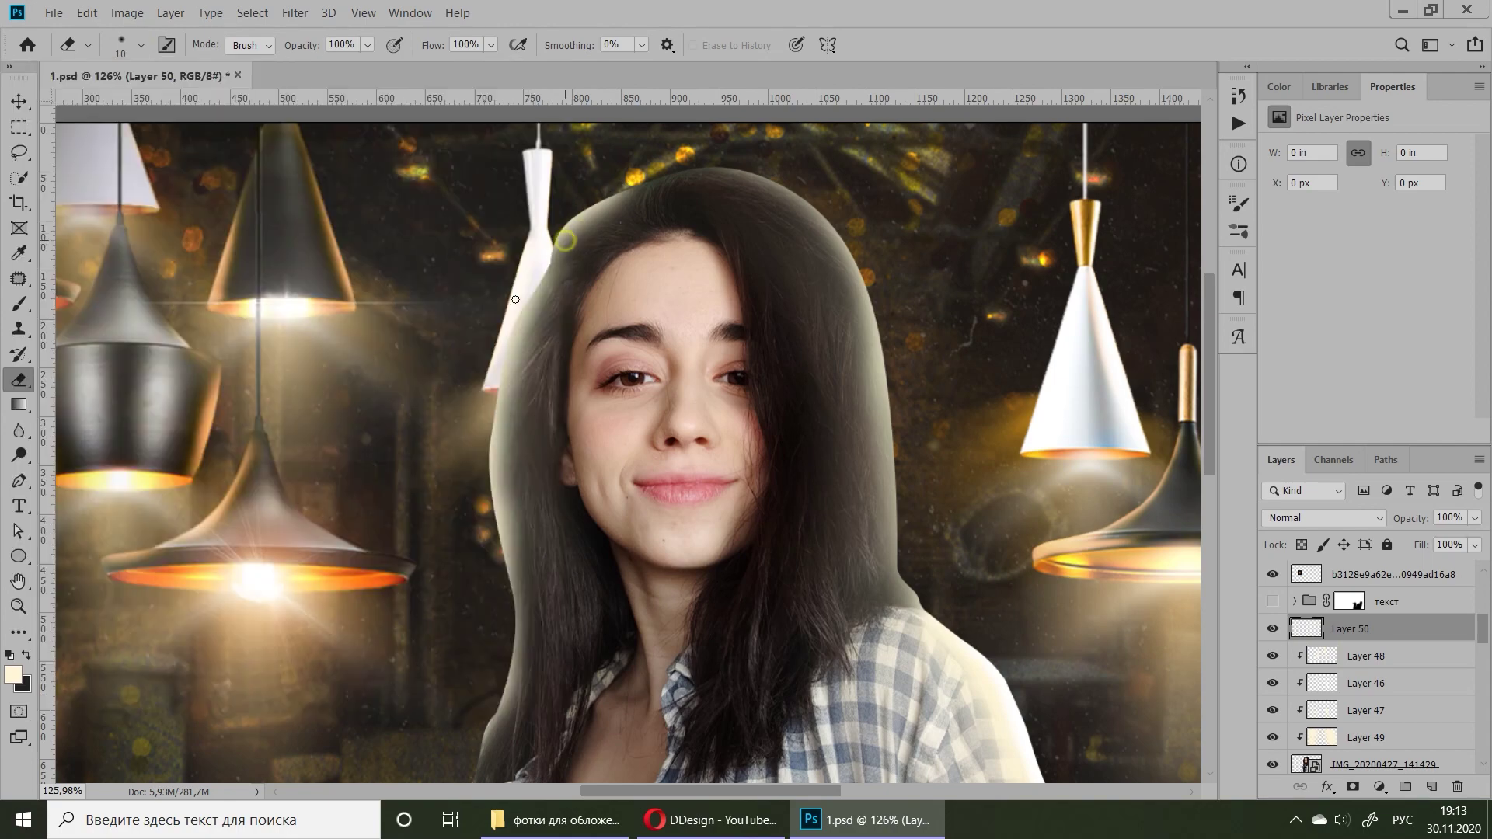
left_click(19, 305)
left_click(141, 45)
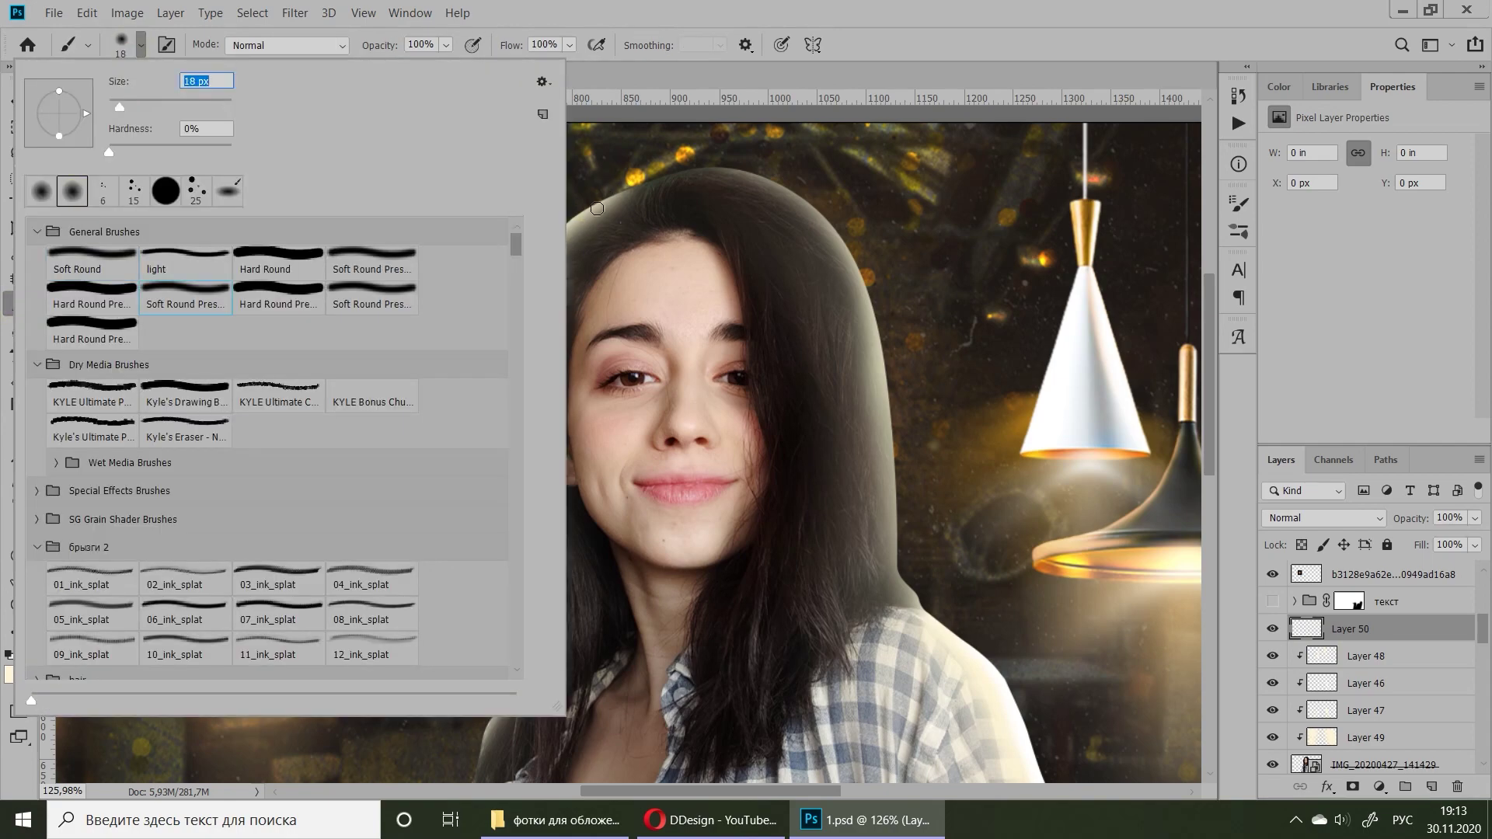
key("Return")
- Select the woman's photo layer in the Layers panel
scroll(570, 265, "up", 3)
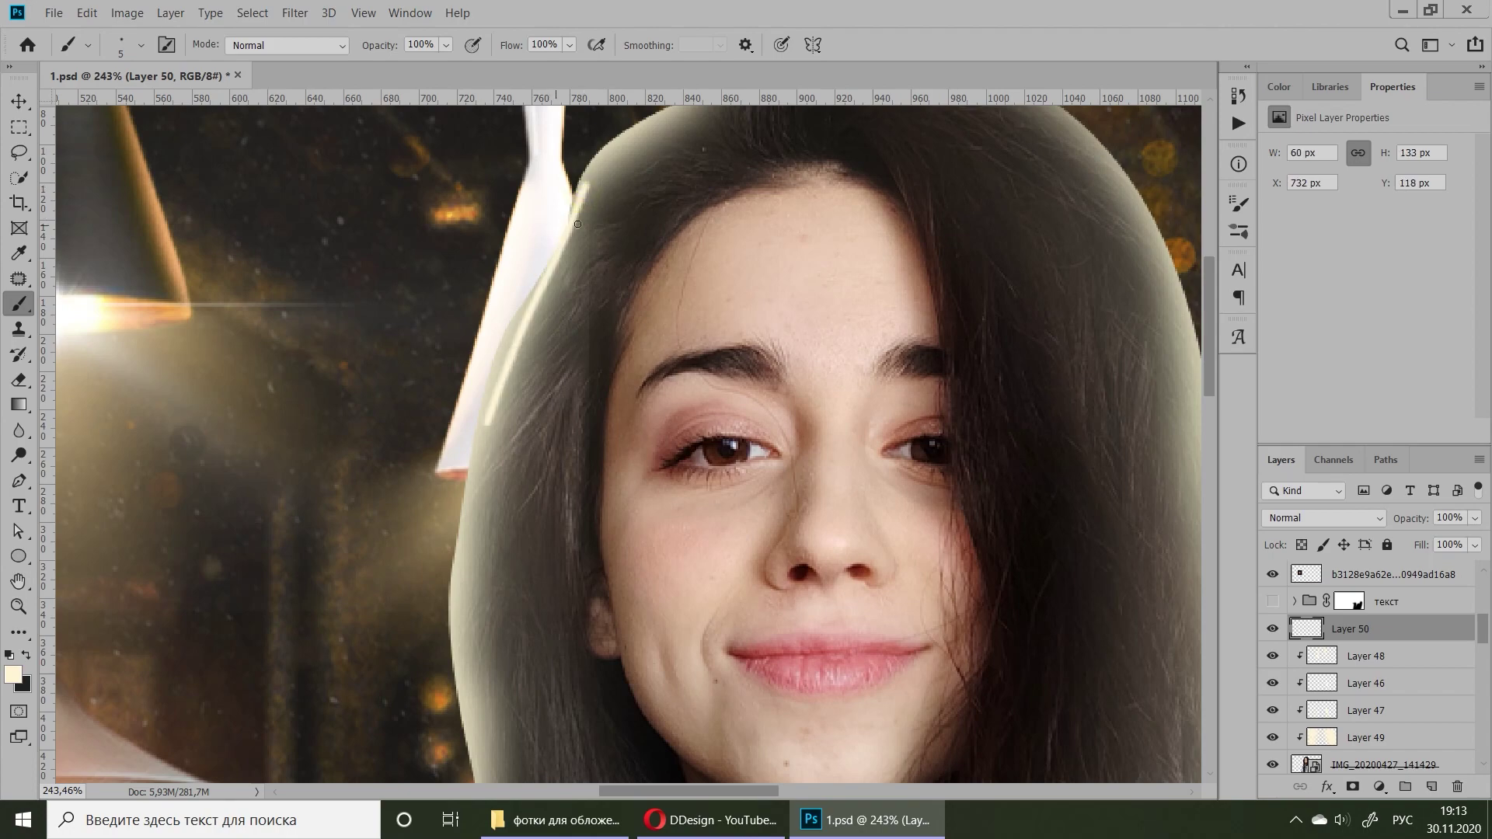
scroll(468, 517, "down", 3)
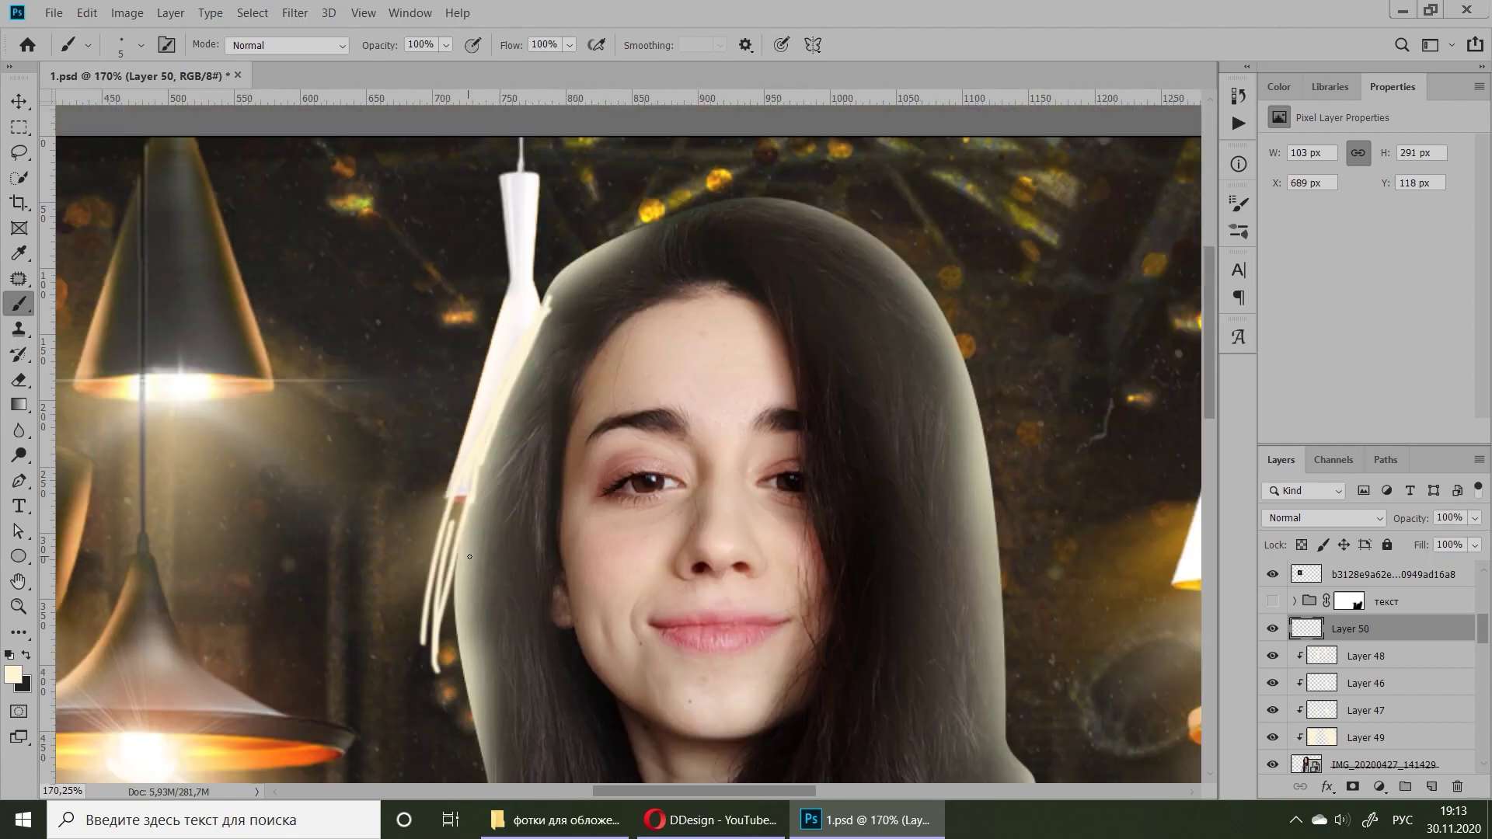
scroll(462, 523, "down", 1)
scroll(449, 528, "up", 3)
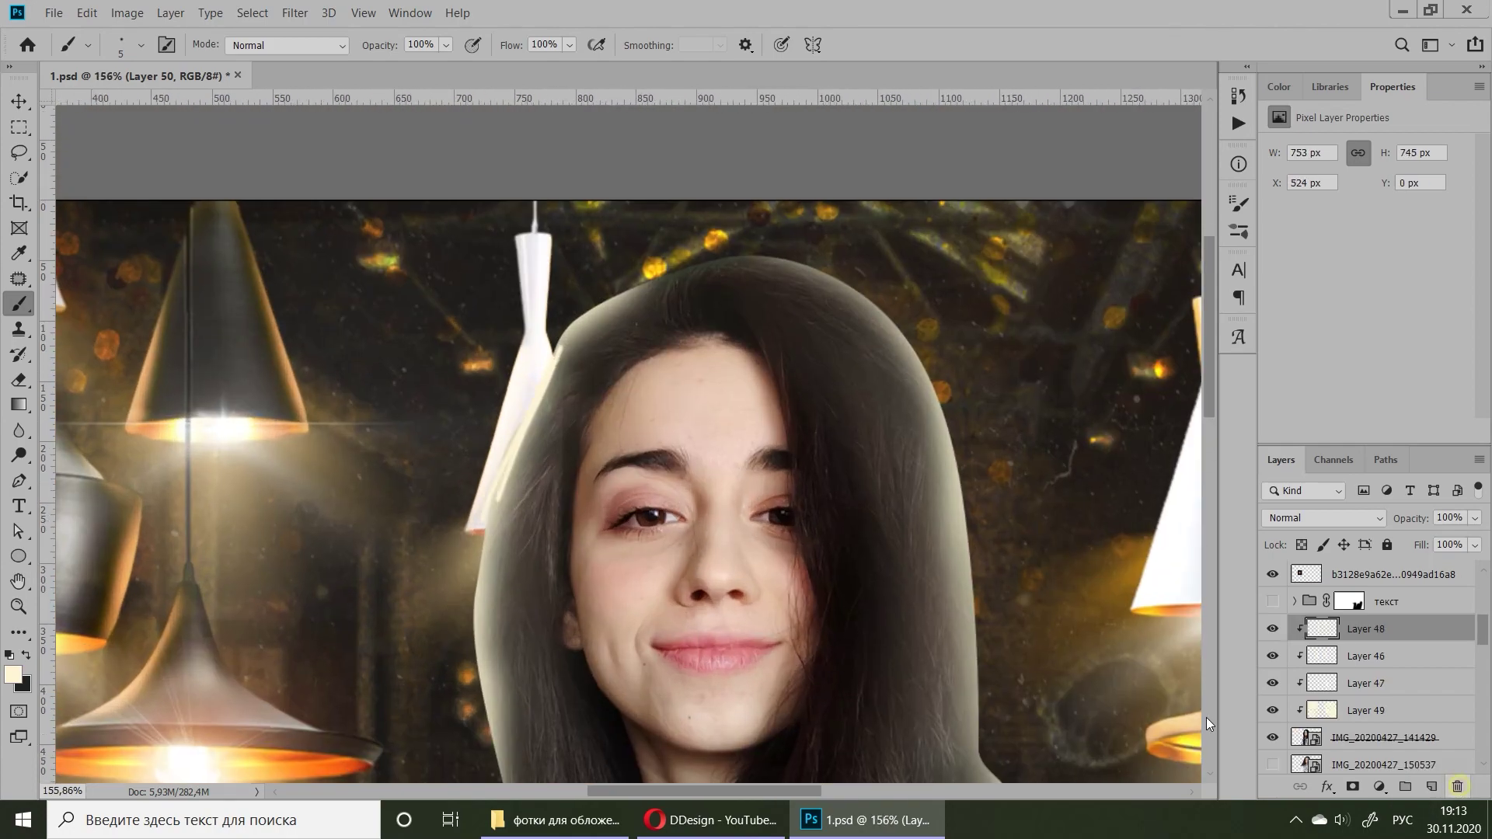
scroll(622, 443, "down", 3)
scroll(622, 443, "down", 2)
scroll(622, 443, "up", 2)
left_click(1313, 638, "alt")
left_click(1383, 761)
- Group the photo with its clipped layers, then hide and collapse group 1
key("e")
key("ctrl+g")
left_click(1294, 622)
left_click(1336, 650)
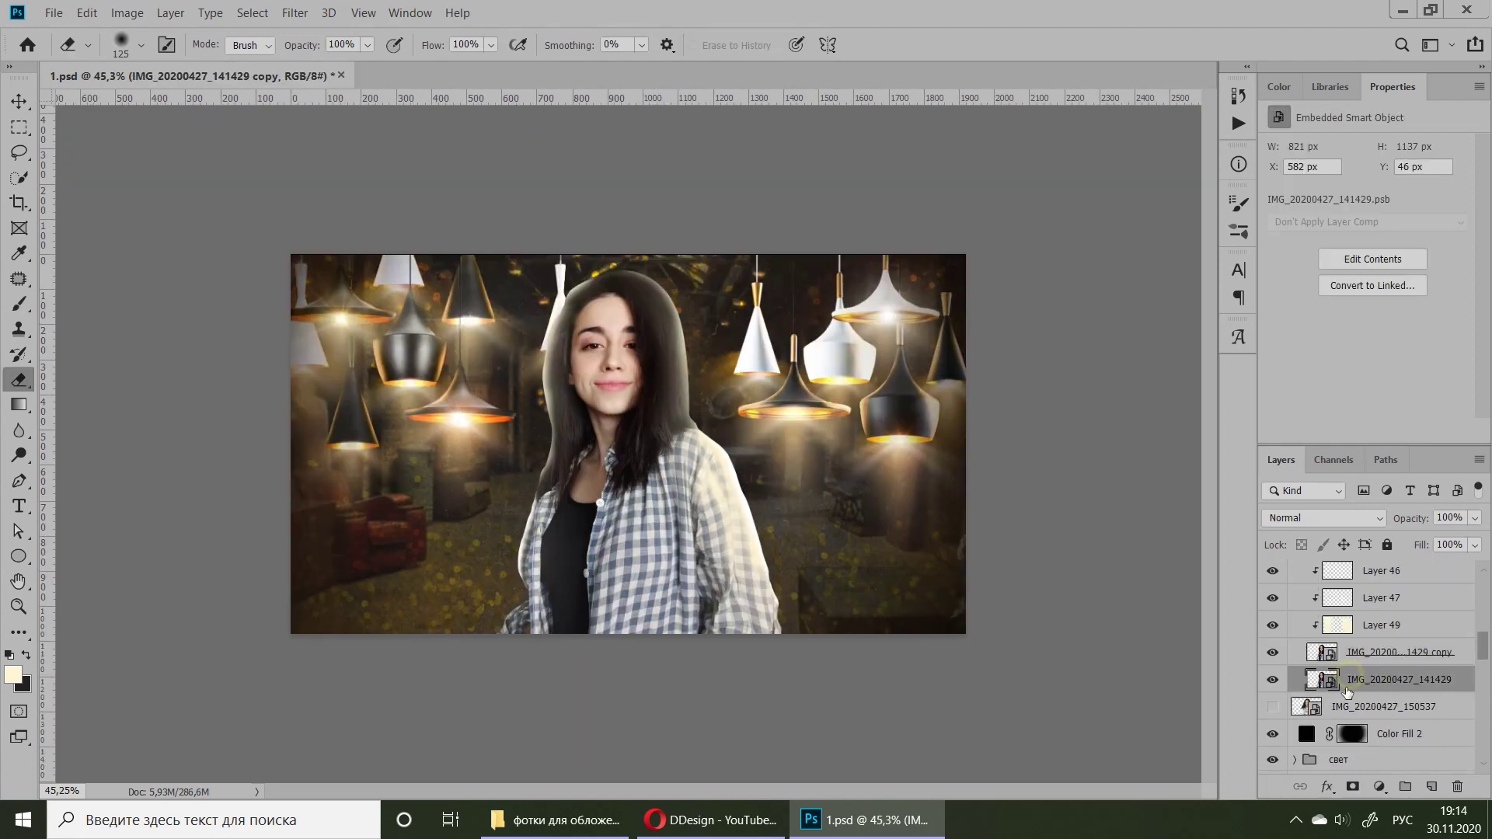
scroll(1348, 674, "up", 2)
left_click(1294, 755)
left_click(1272, 754)
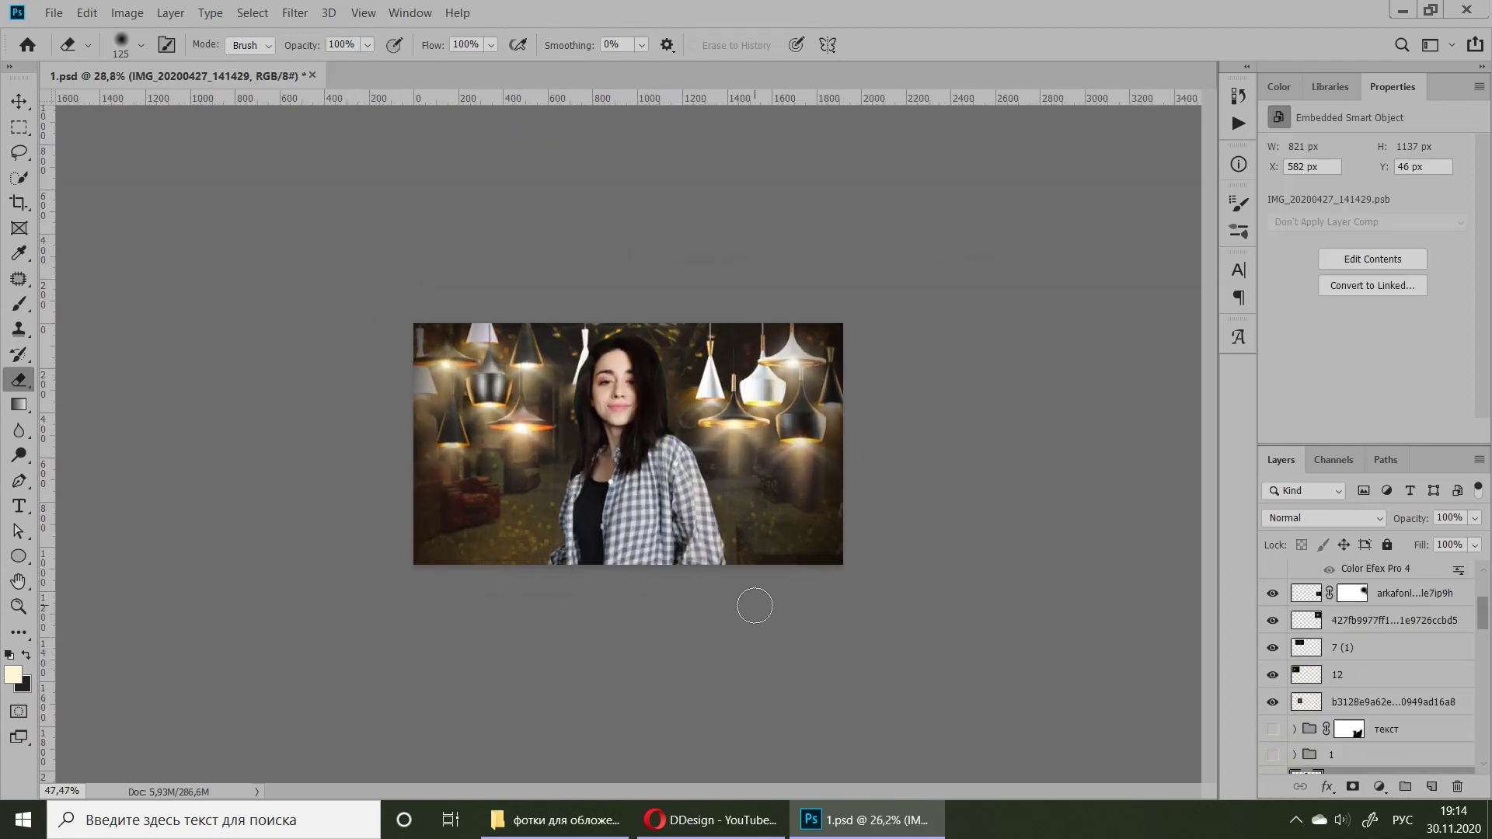
key("ctrl+0")
key("v")
scroll(1432, 697, "down", 1)
- Add a new layer and enable Shape Dynamics with size set to Pen Pressure
left_click(1433, 788)
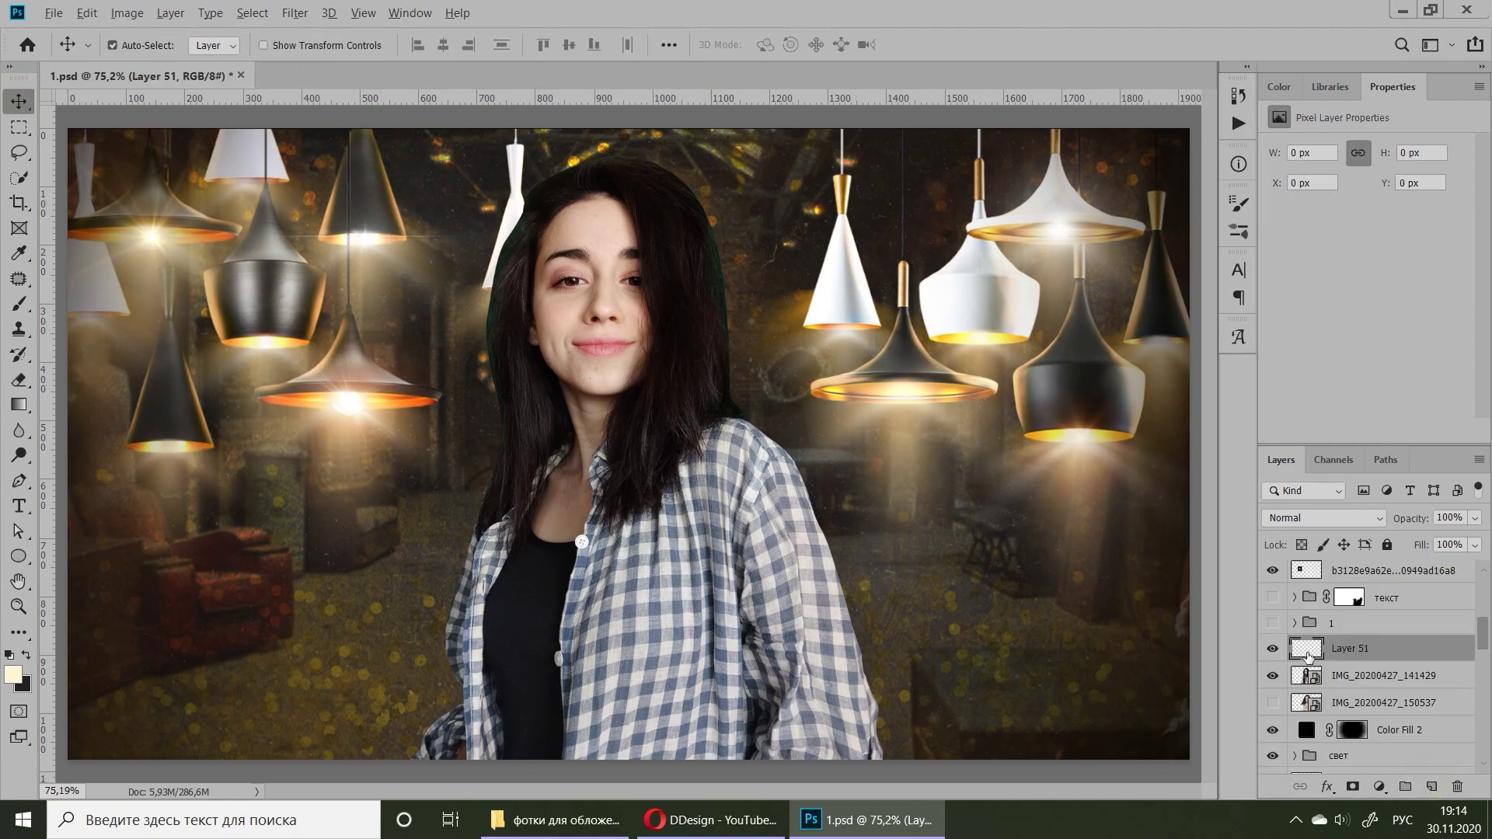
left_click(18, 310)
left_click(141, 44)
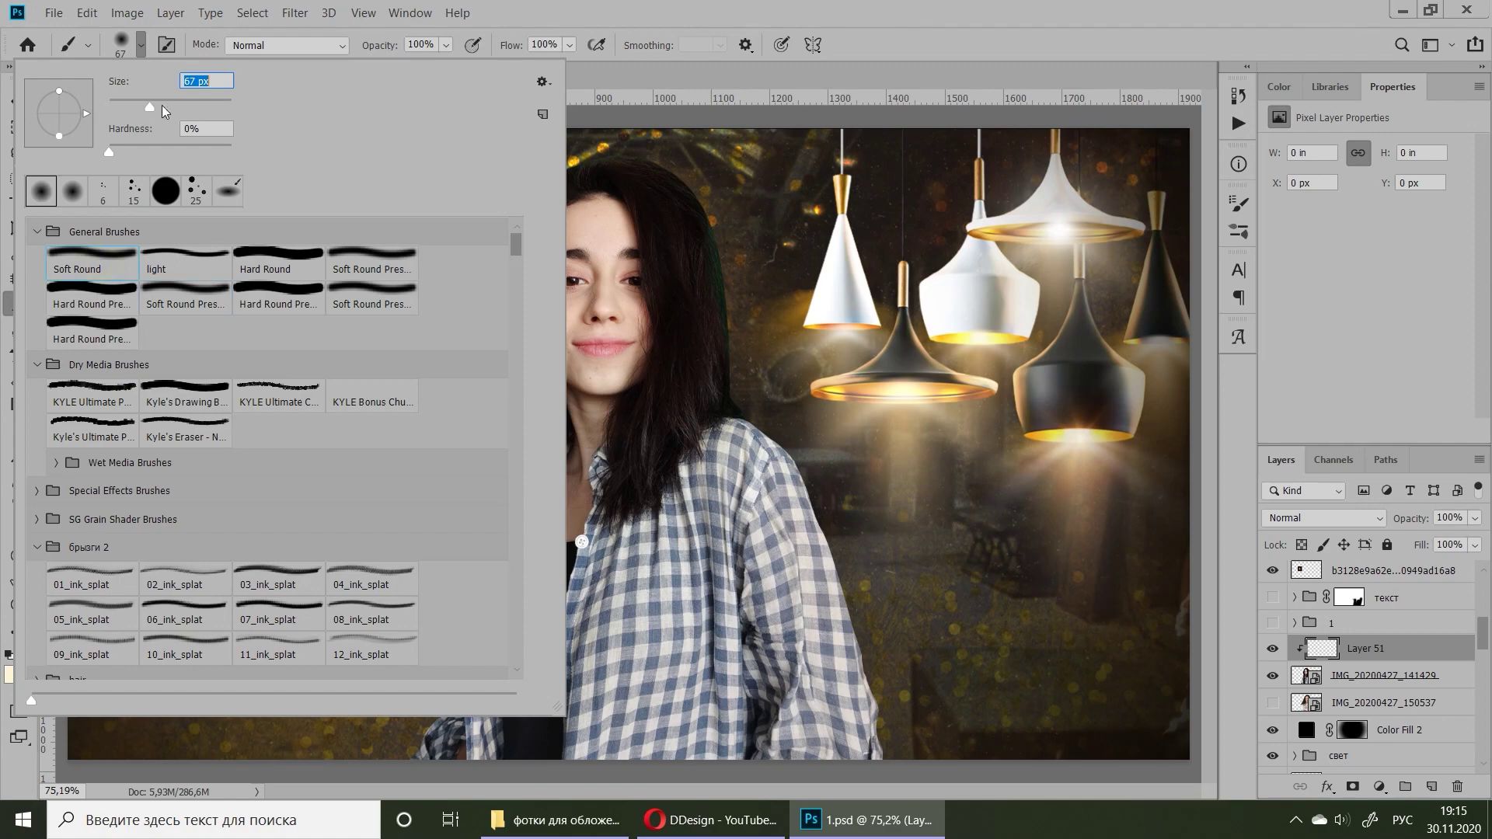
left_click(1239, 232)
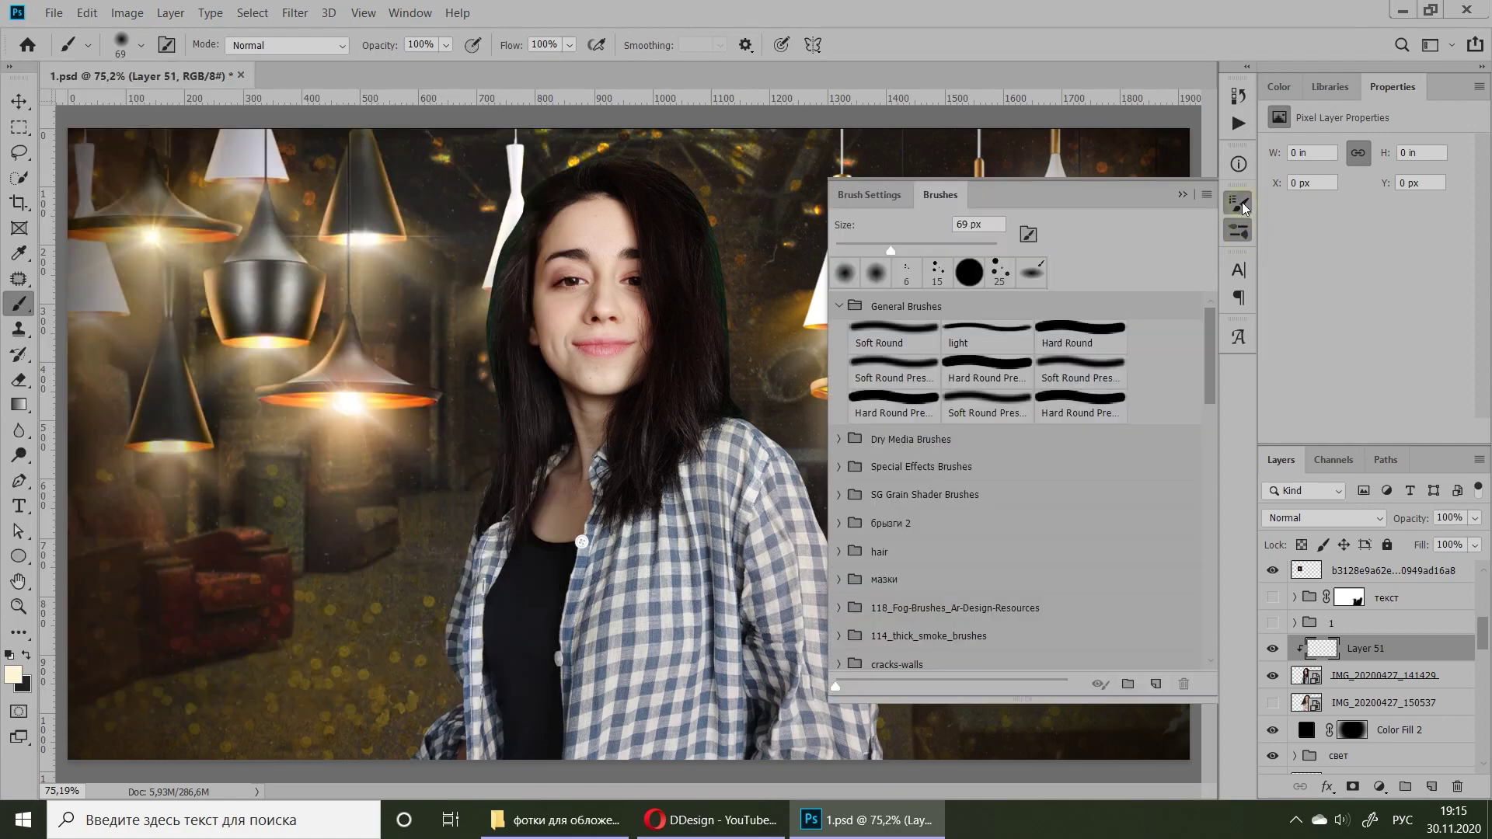
left_click(1241, 203)
left_click(887, 281)
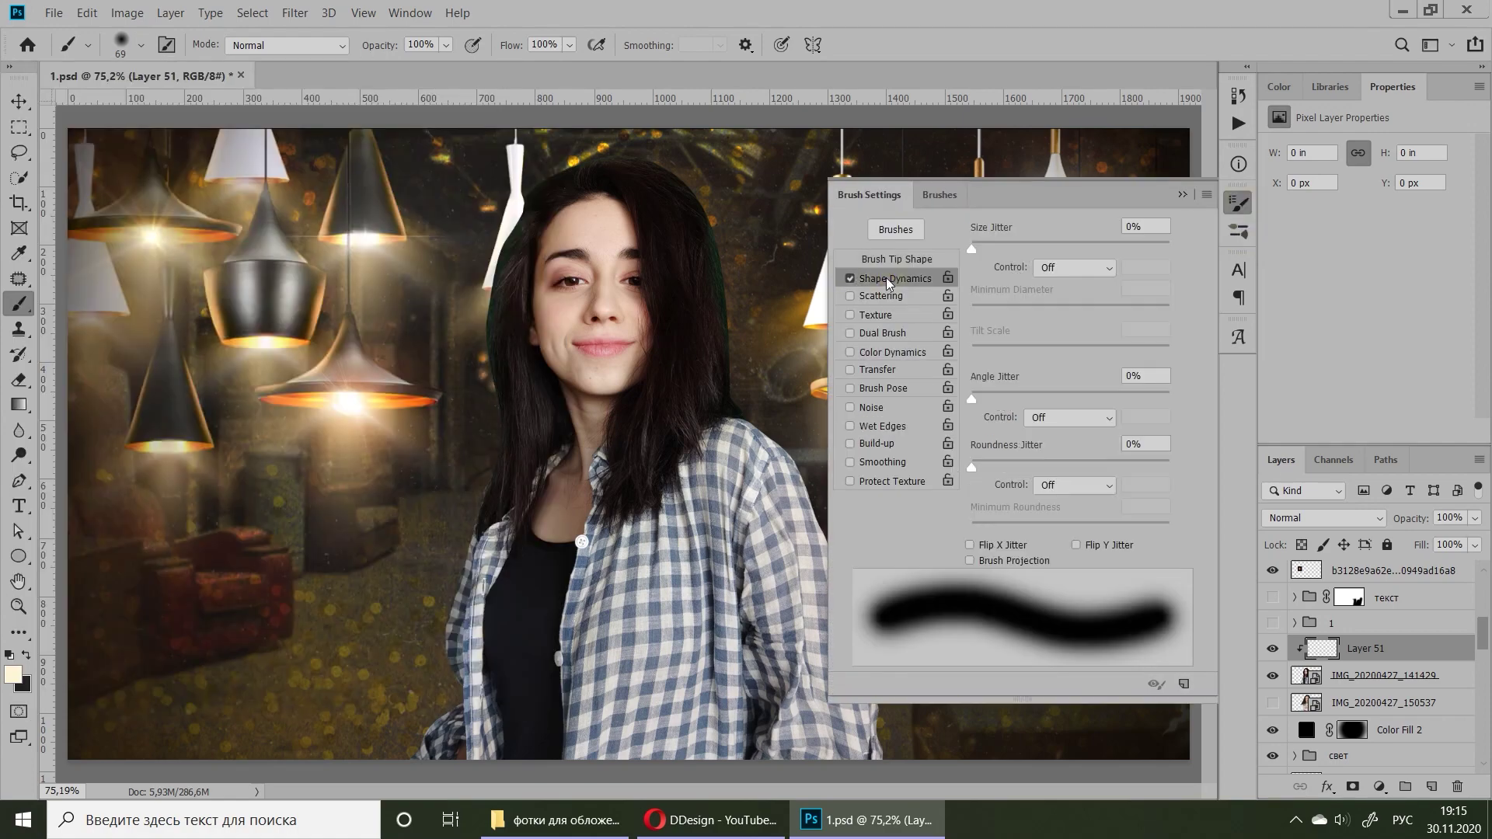
left_click(1077, 272)
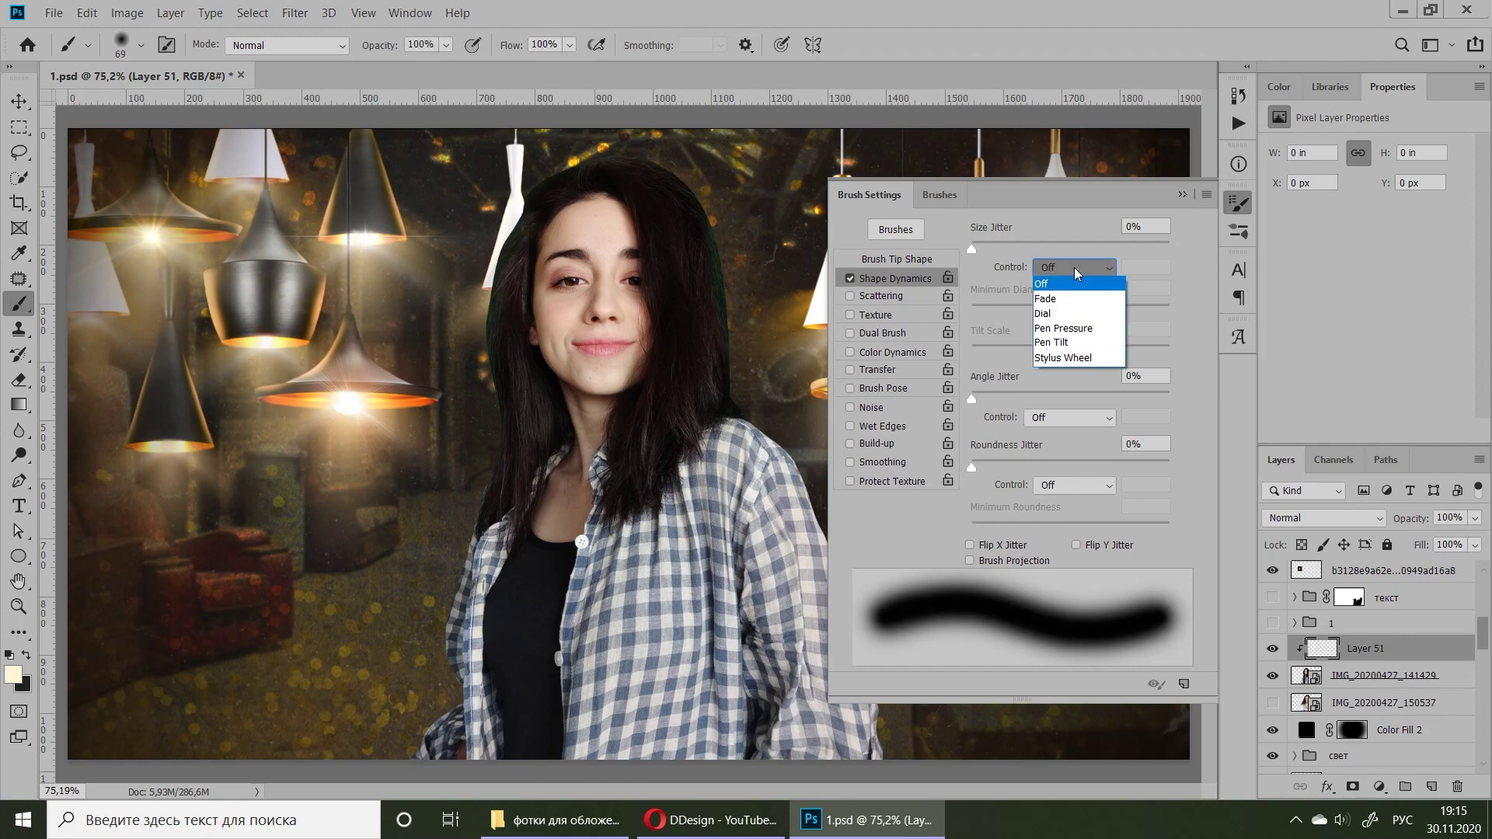
left_click(1075, 329)
- Enable Transfer with brush opacity and flow controlled by Pen Pressure
left_click(877, 369)
left_click(1075, 268)
left_click(1063, 328)
left_click(1072, 356)
left_click(1063, 417)
left_click(1182, 195)
left_click(141, 45)
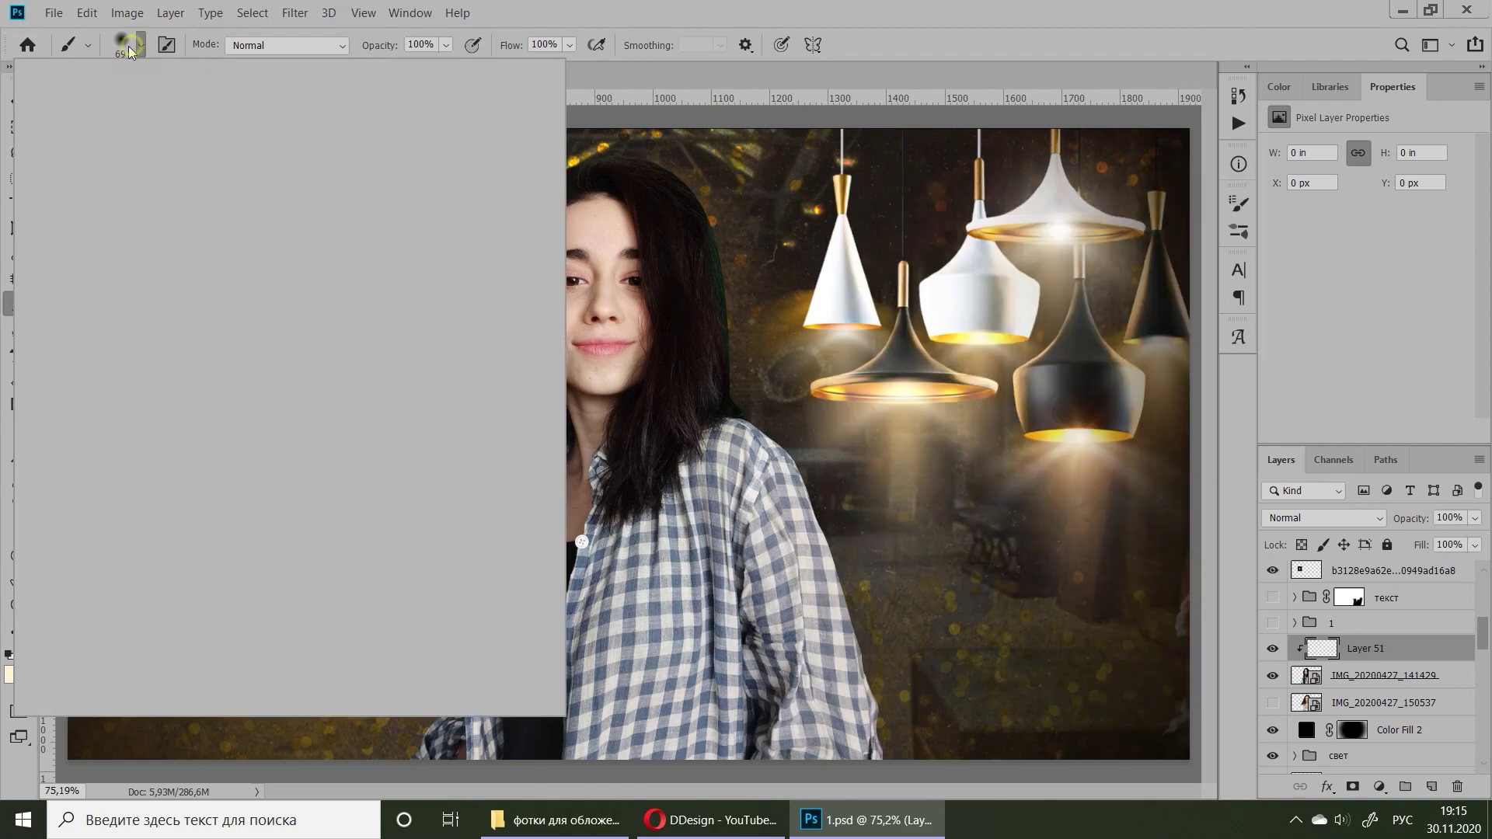
left_click(708, 442)
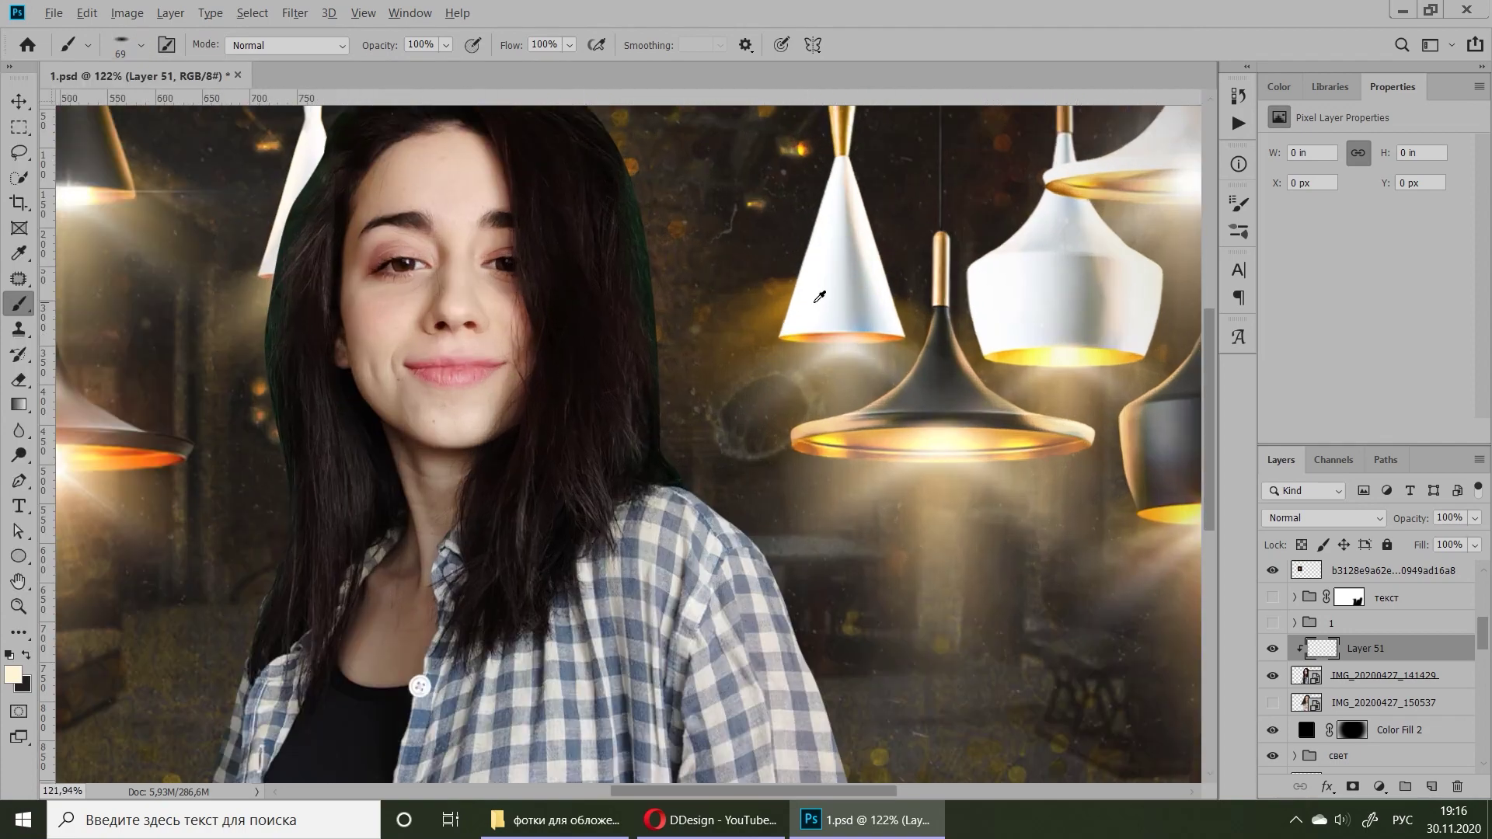
- Paint white glow along the shirt's right edge, rotating the view to follow it
scroll(756, 205, "up", 5)
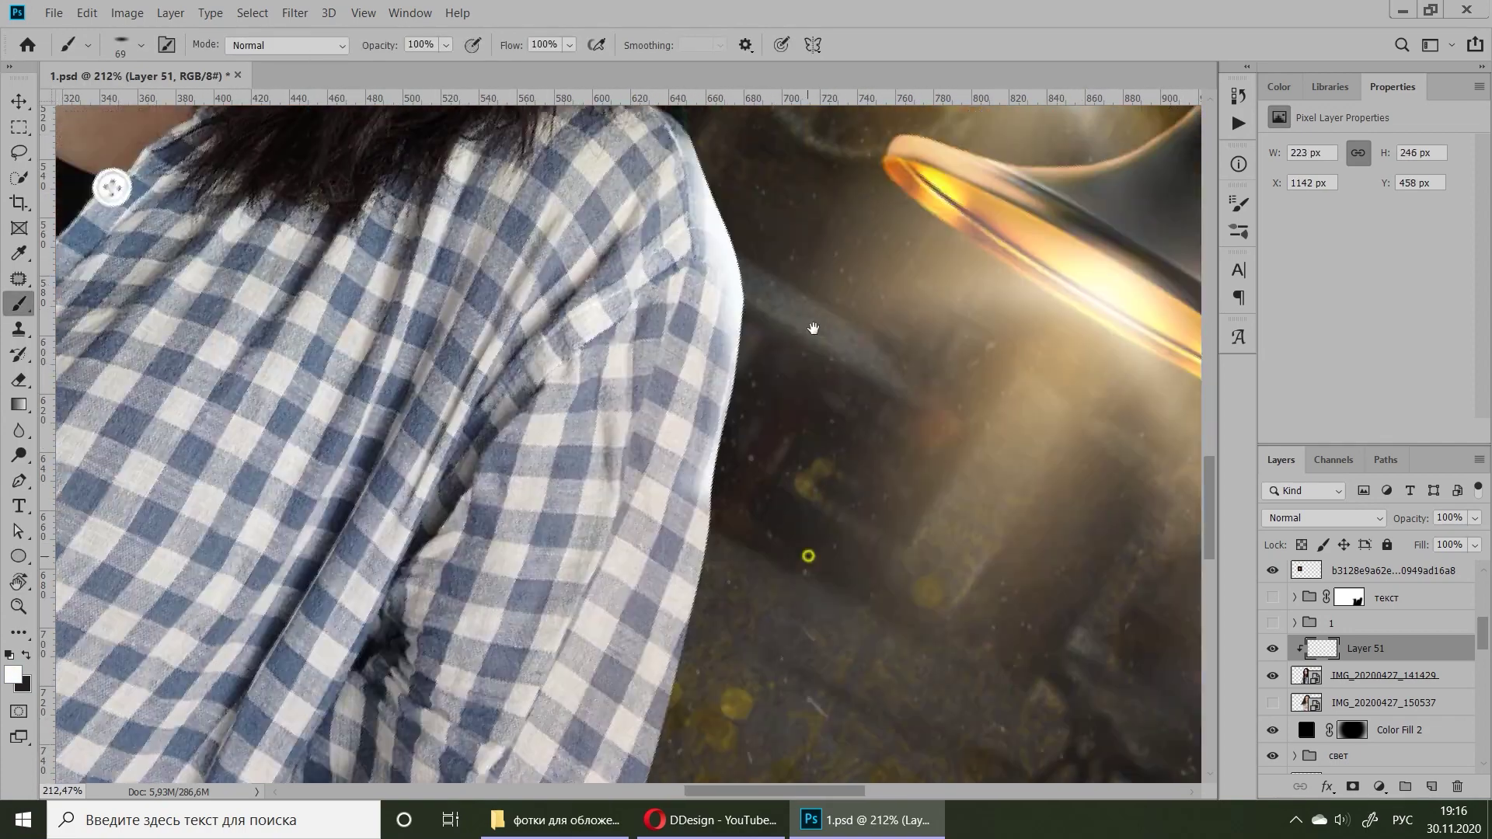
mouse_move(738, 225)
left_mouse_down()
mouse_move(708, 508)
mouse_move(825, 143)
mouse_move(690, 590)
left_mouse_up()
left_click_drag(708, 458, 716, 417)
left_click(789, 665)
scroll(697, 237, "down", 2)
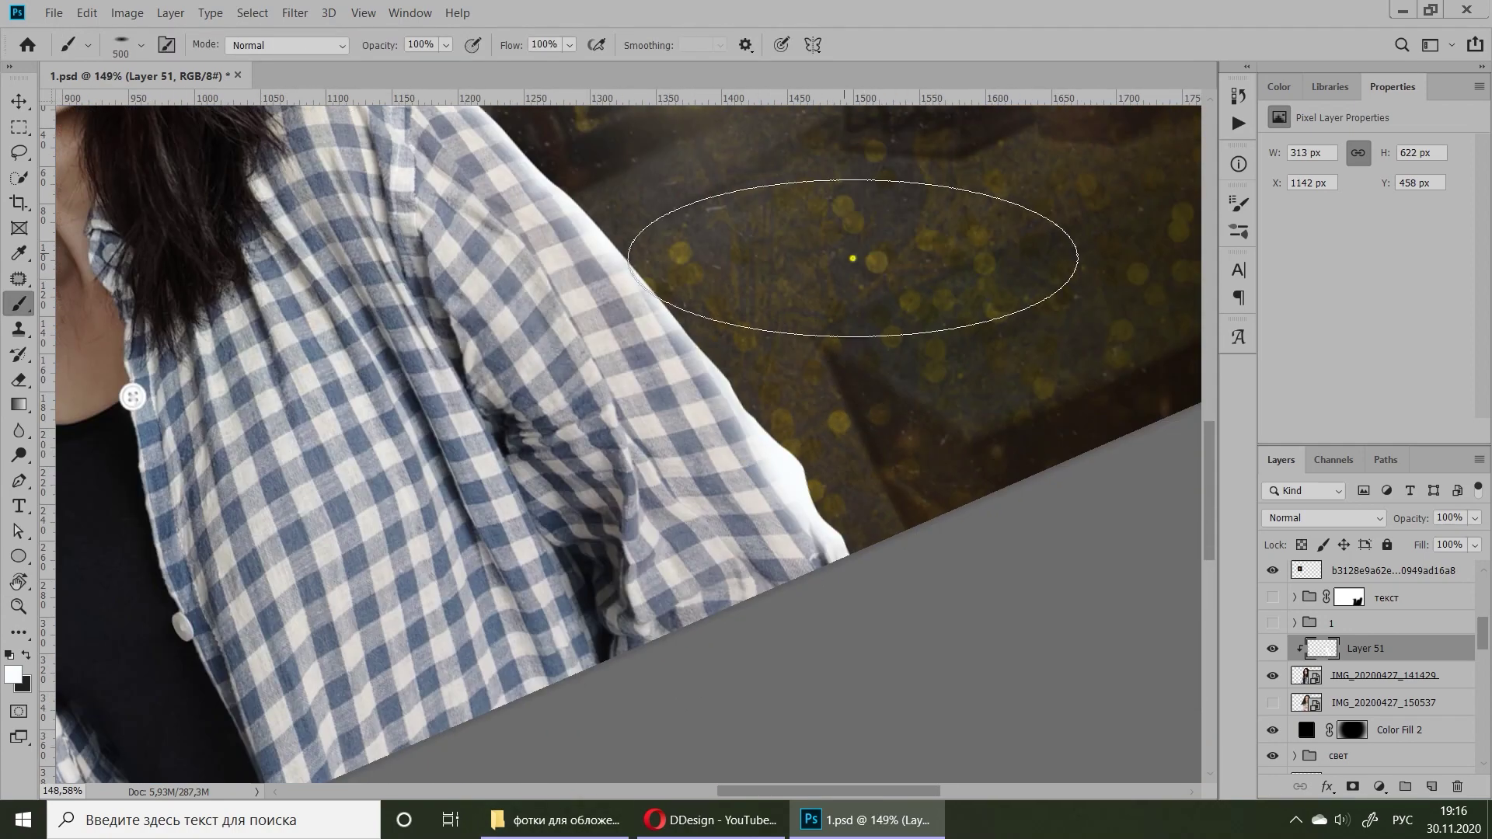
left_click(899, 632)
scroll(892, 393, "up", 3)
scroll(544, 505, "down", 5)
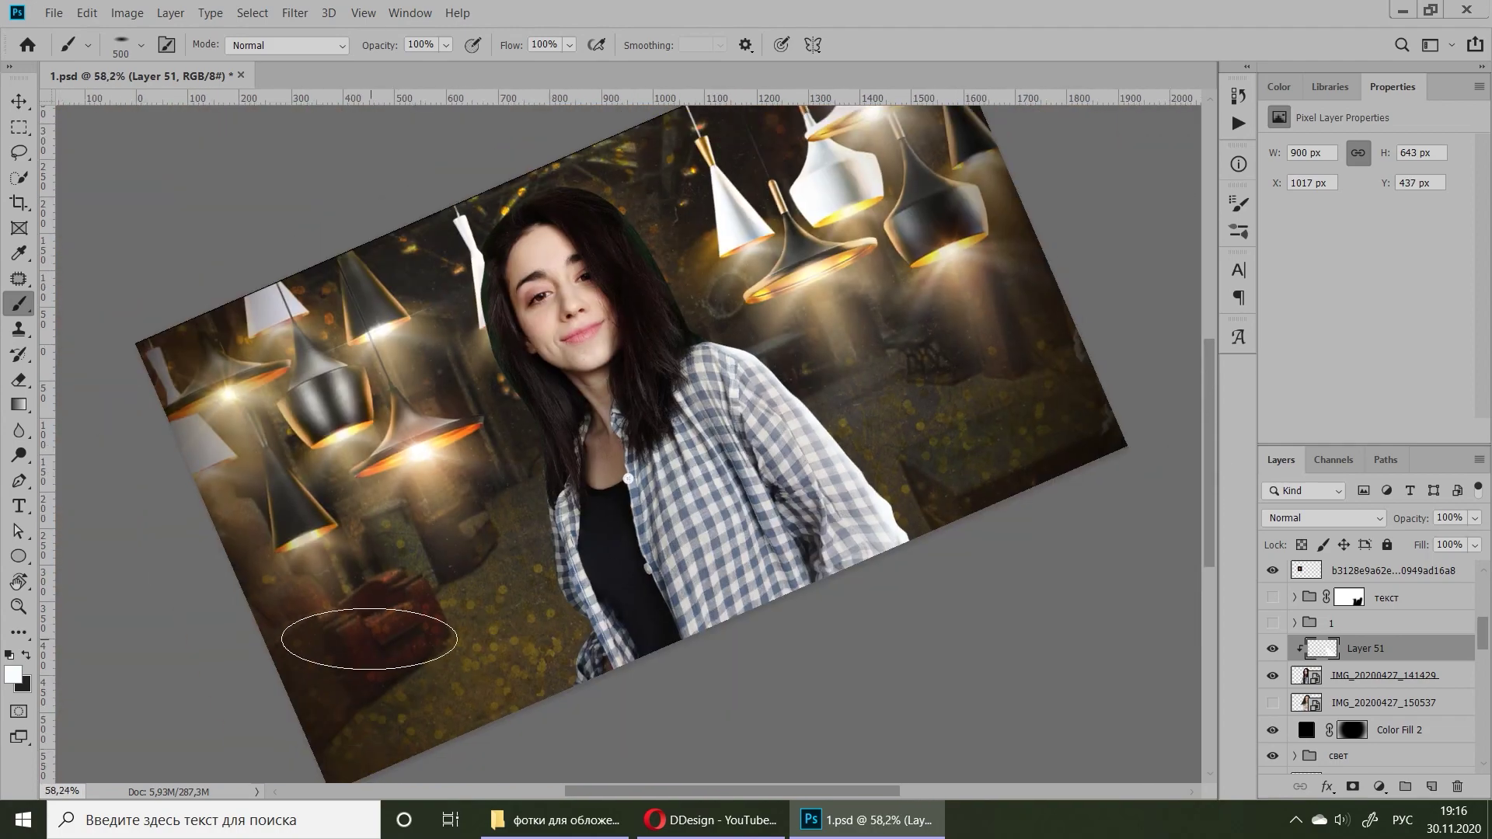
- With a smaller brush, paint white light on the shirt's left edge and cuff
key("bracketleft")
scroll(467, 466, "up", 5)
scroll(684, 325, "up", 3)
left_click_drag(665, 268, 669, 348)
key("bracketleft")
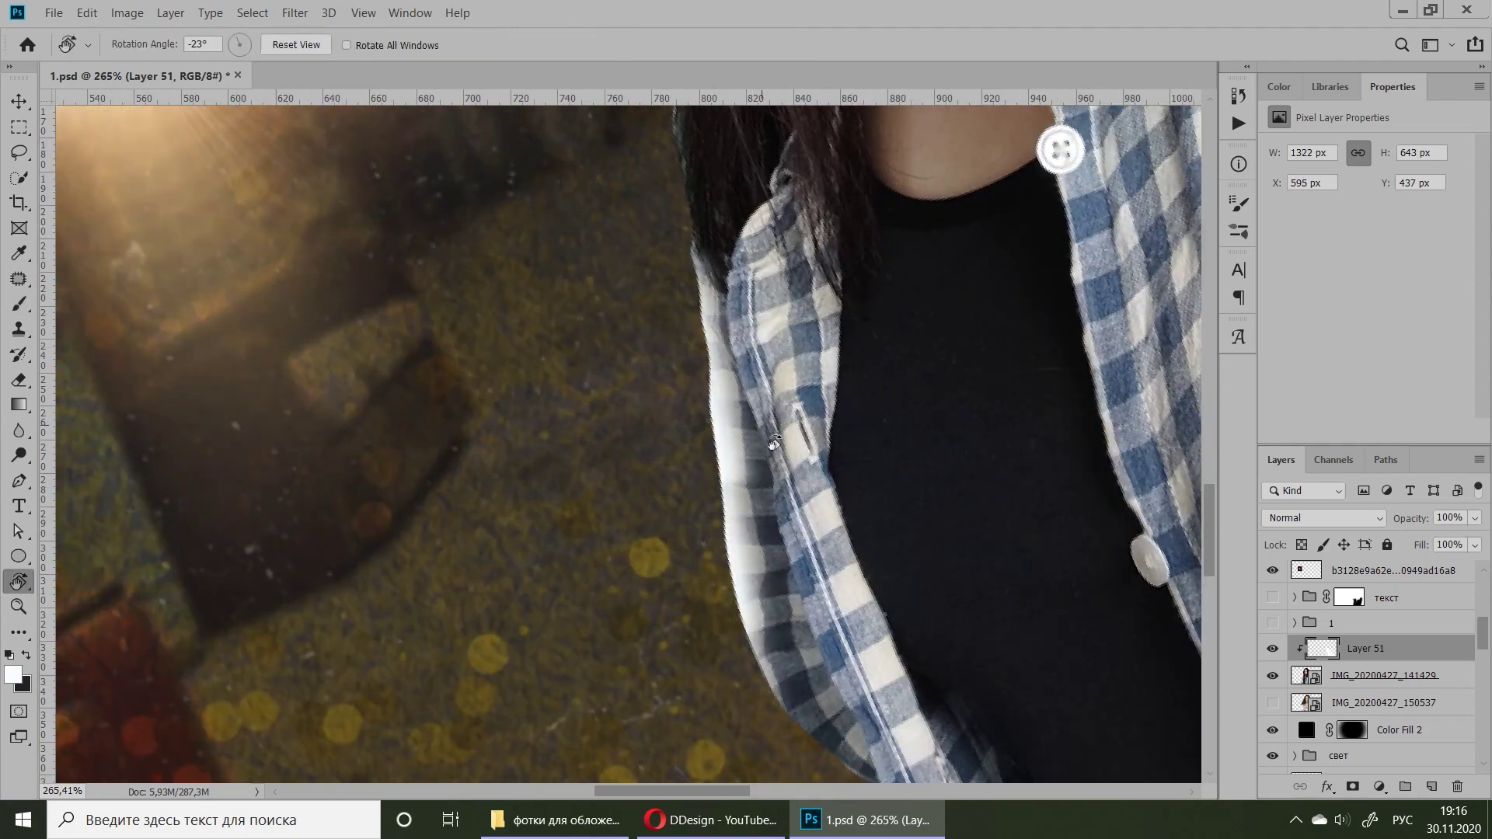
left_click_drag(780, 461, 628, 336)
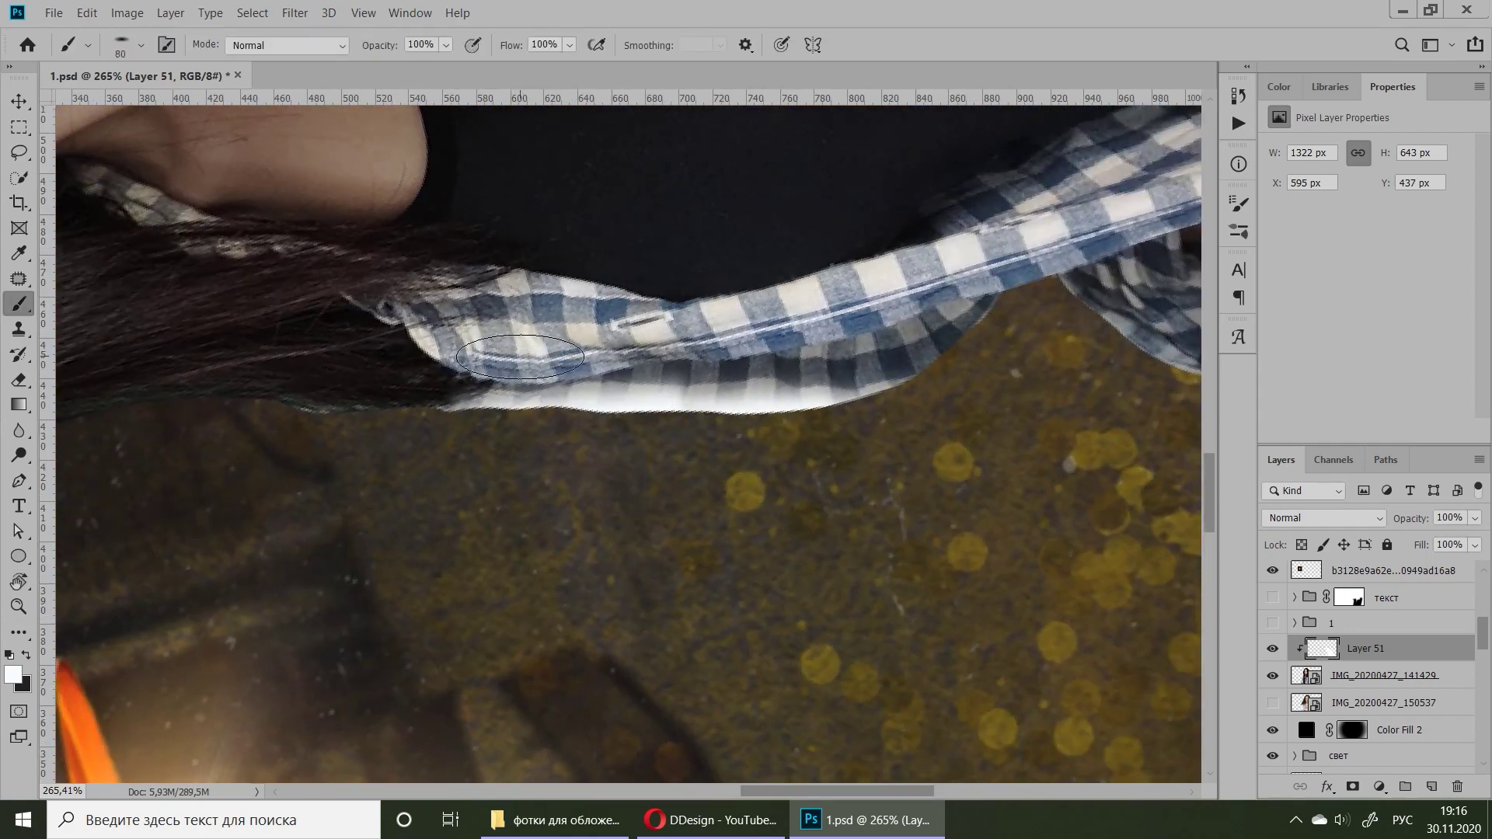
key("bracketright")
key("bracketright")
key("bracketright")
left_click_drag(520, 357, 540, 361)
left_click_drag(755, 343, 901, 310)
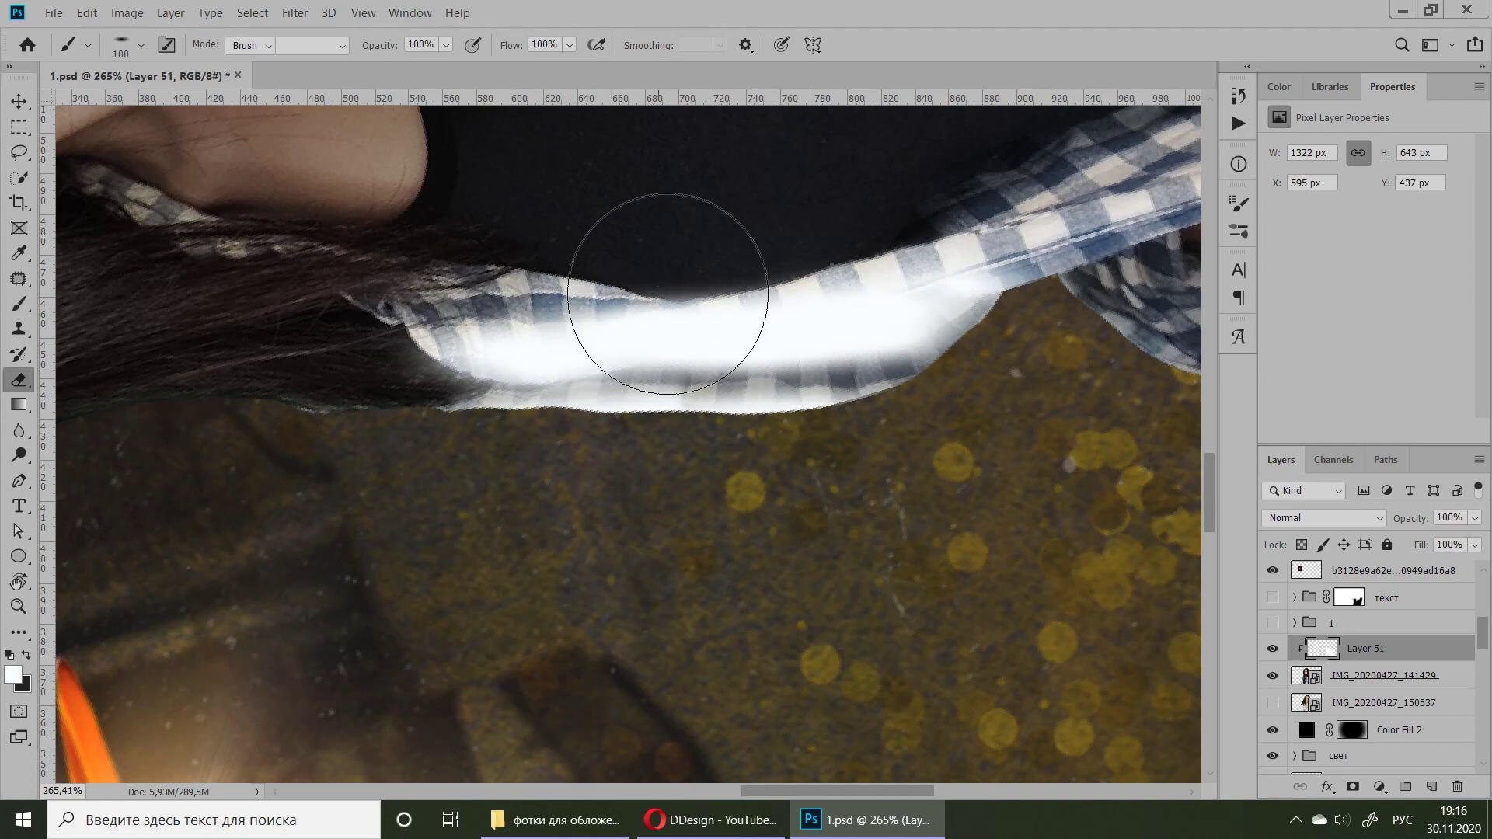
- Erase part of the stroke and brush more soft white light across the shirt
key("e")
left_click_drag(816, 250, 661, 350)
scroll(710, 533, "down", 5)
scroll(710, 534, "up", 5)
key("b")
mouse_move(249, 536)
left_mouse_down()
mouse_move(497, 462)
mouse_move(933, 248)
left_mouse_up()
mouse_move(739, 350)
left_mouse_down()
mouse_move(311, 544)
mouse_move(855, 330)
left_mouse_up()
- Erase the excess white and add a new empty layer
key("e")
scroll(855, 331, "down", 5)
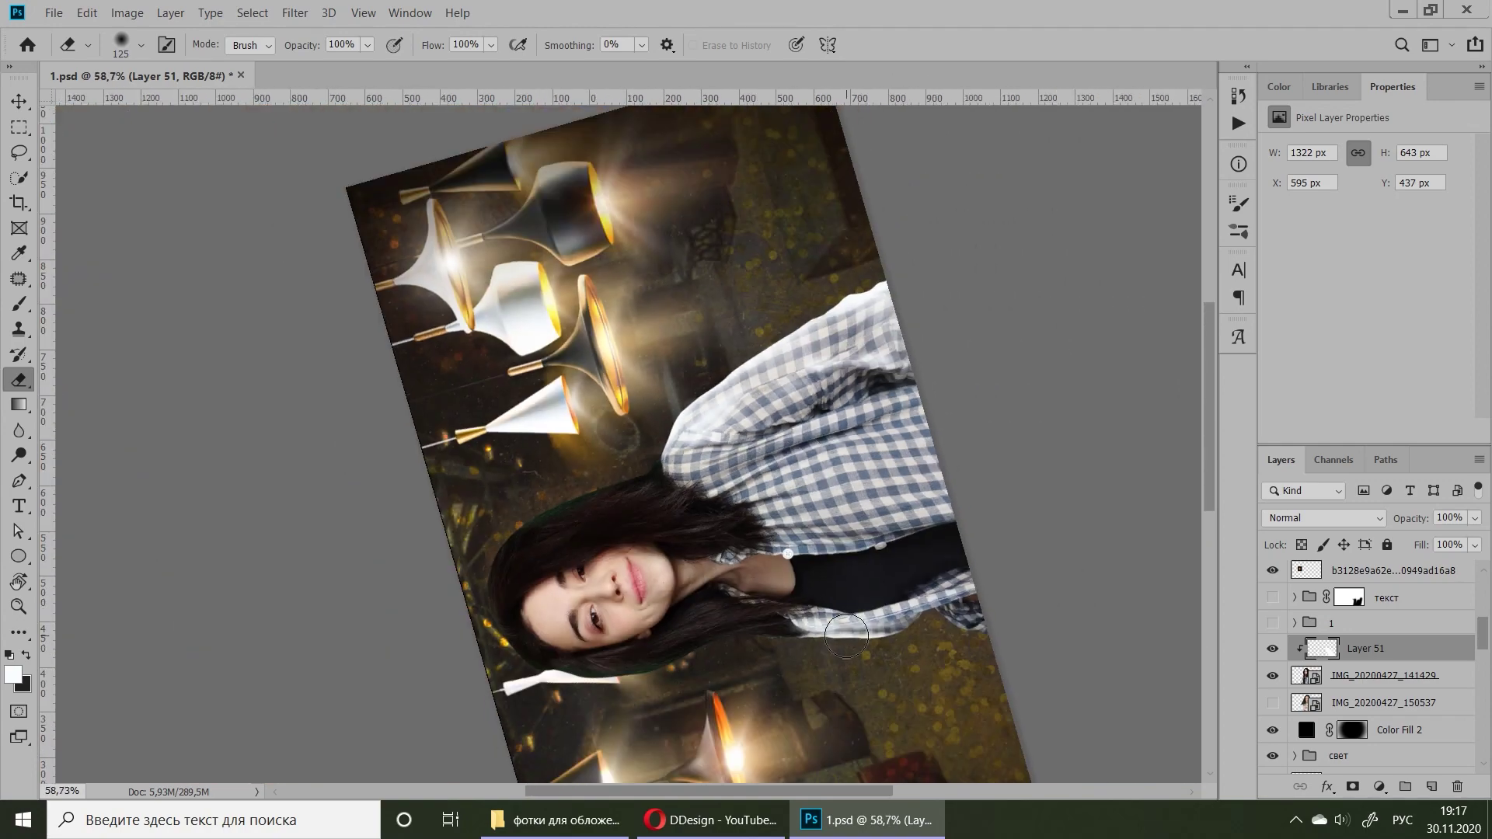
key("ctrl+shift+alt+n")
scroll(796, 352, "up", 3)
- Move Layer 52 beneath Layer 51, enlarge the brush and rotate the view upside down
key("b")
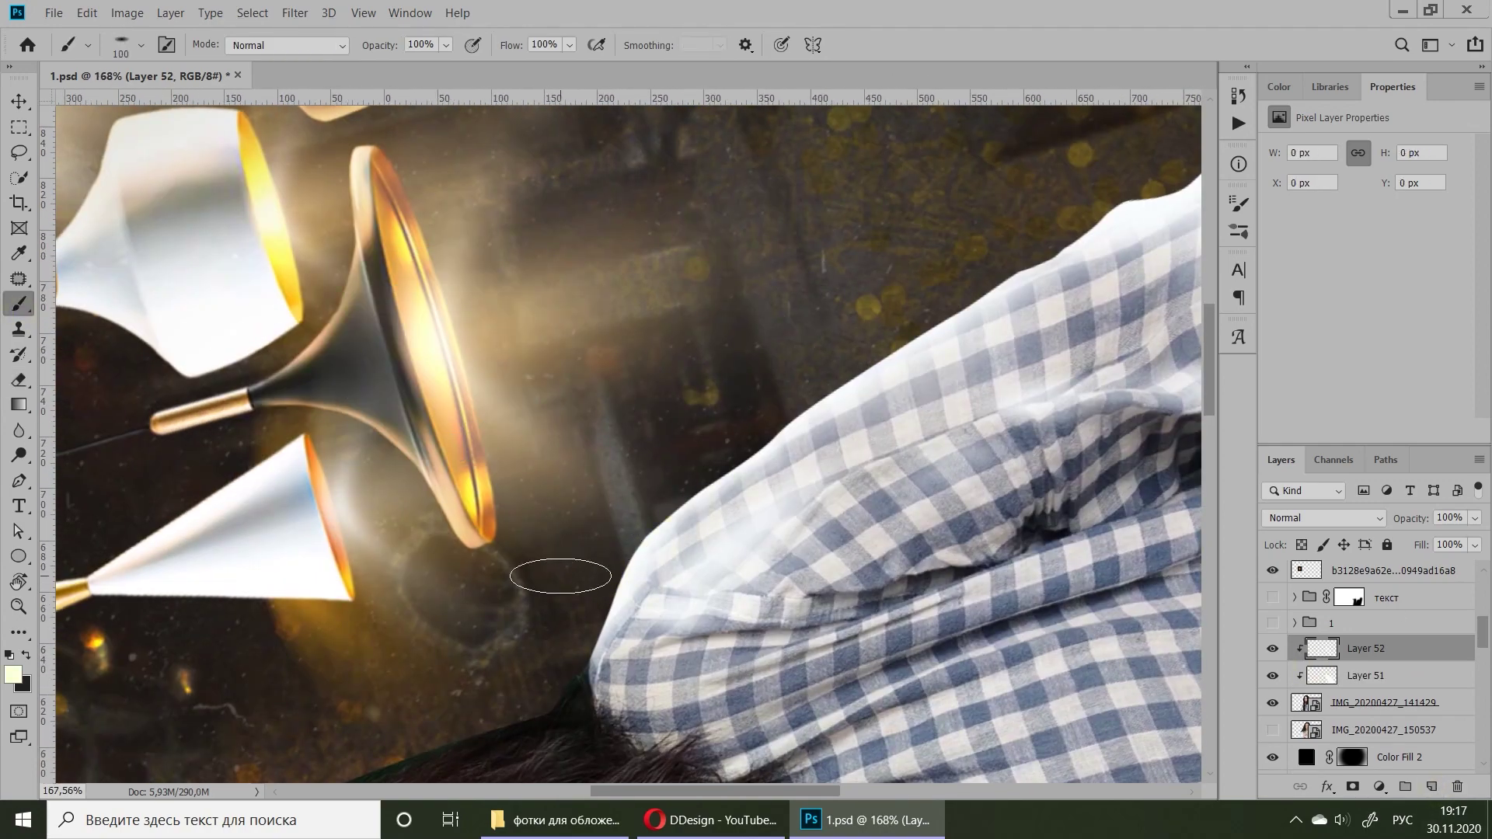
key("ctrl+bracketleft")
scroll(573, 506, "right", 5)
scroll(710, 340, "down", 3)
key("bracketright")
key("bracketright")
key("bracketright")
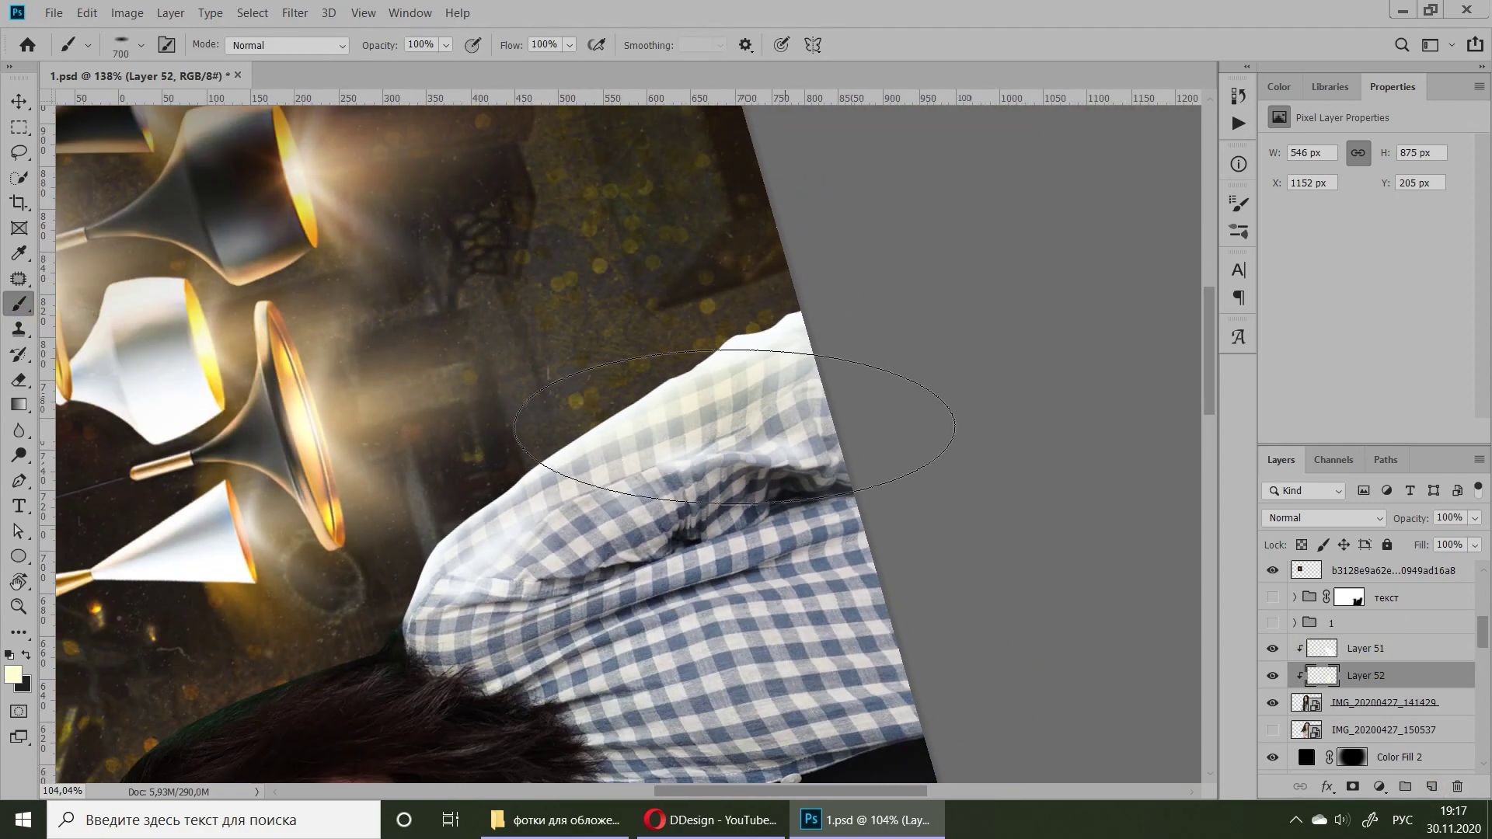
scroll(680, 276, "down", 2)
scroll(855, 505, "up", 4)
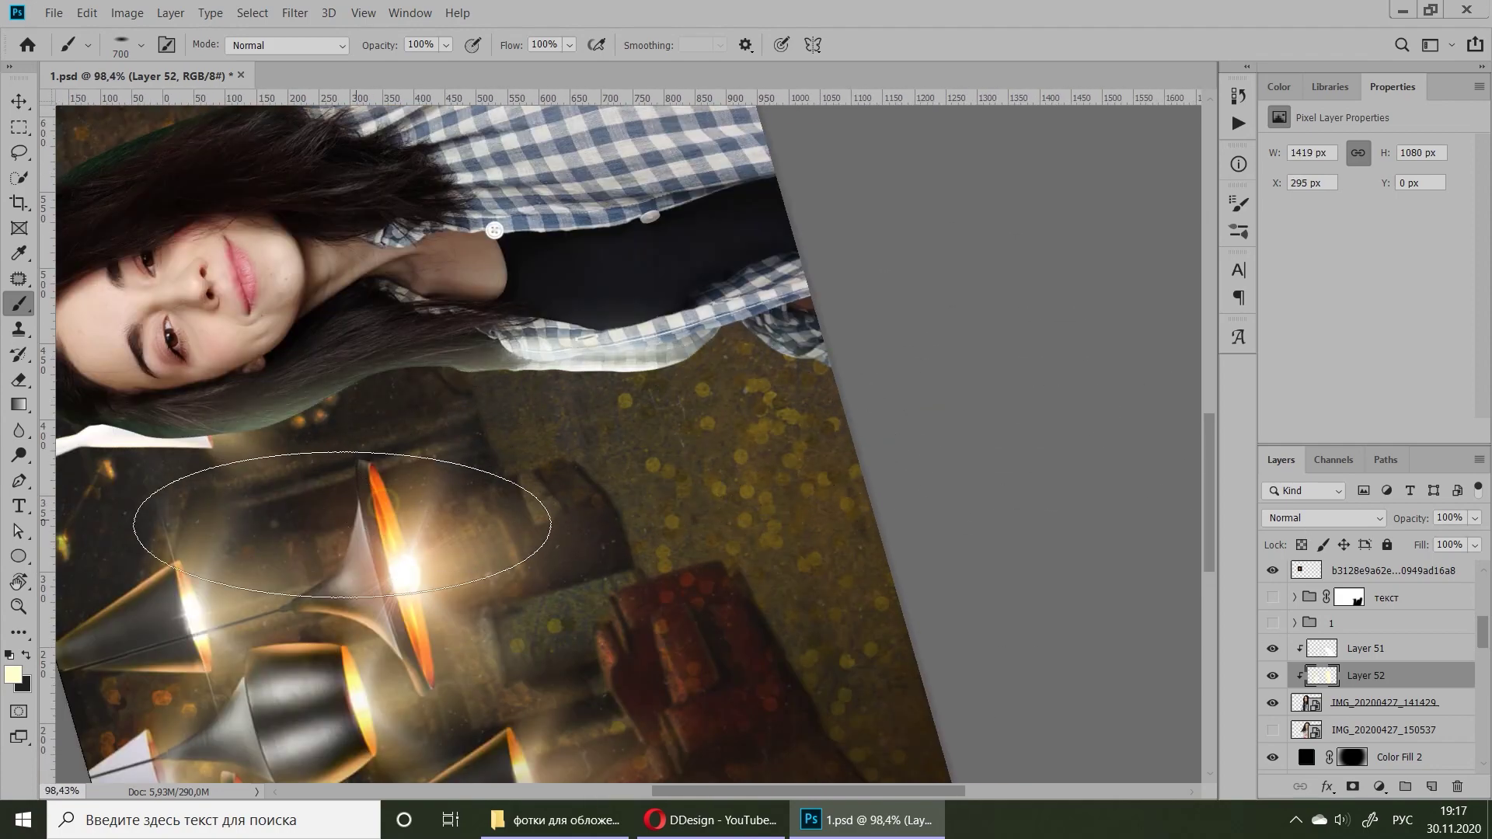
scroll(632, 534, "left", 5)
scroll(425, 234, "up", 3)
key("r")
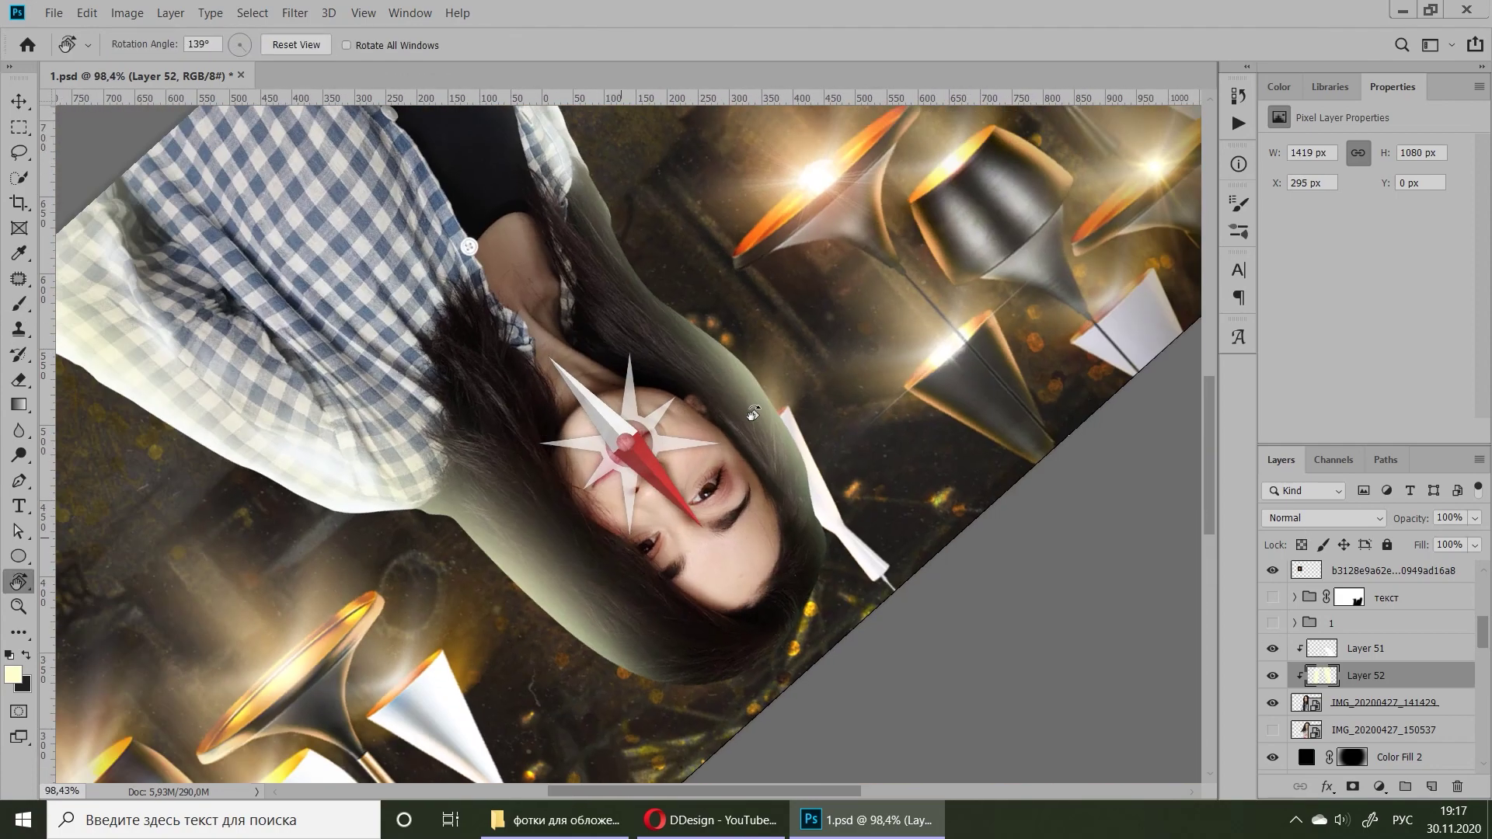
left_click_drag(424, 235, 655, 733)
- Paint a broad soft light-yellow wash over the shirt on Layer 52, then turn the view upright
key("v")
left_click(1365, 719)
scroll(1384, 668, "down", 3)
key("b")
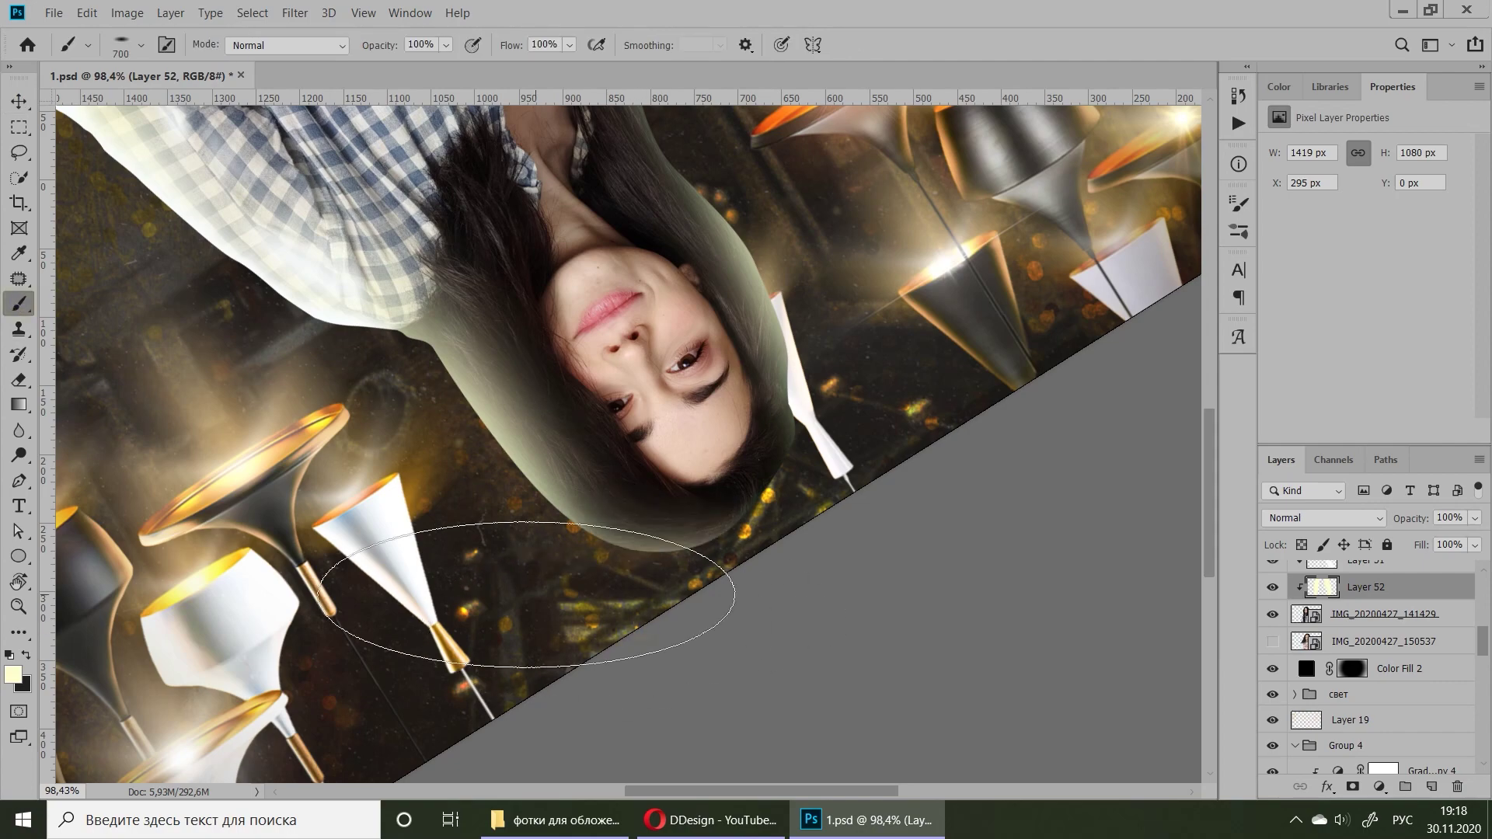
scroll(859, 234, "up", 3)
scroll(315, 544, "left", 2)
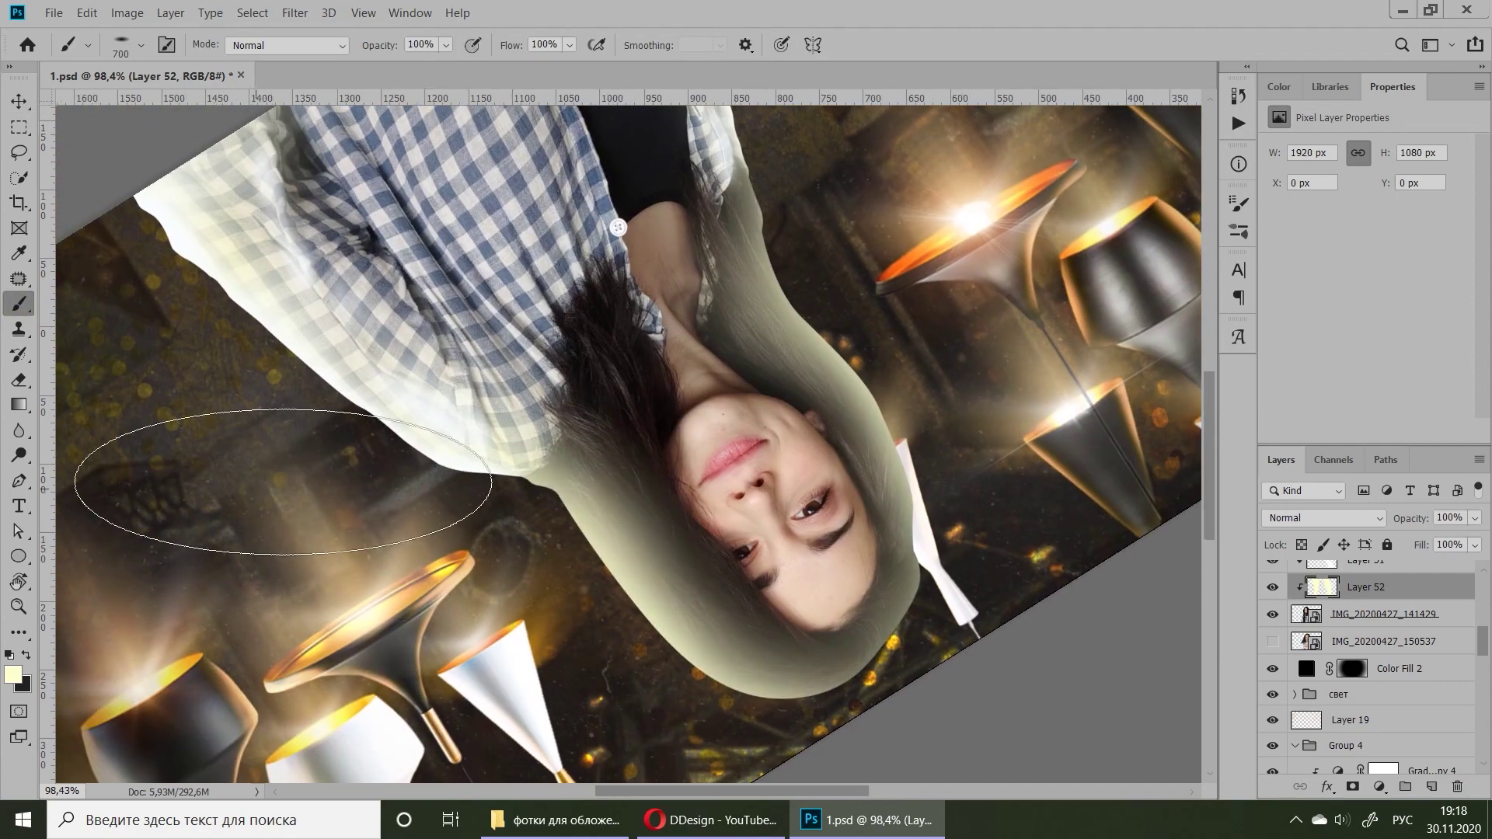
scroll(330, 486, "left", 2)
key("e")
key("r")
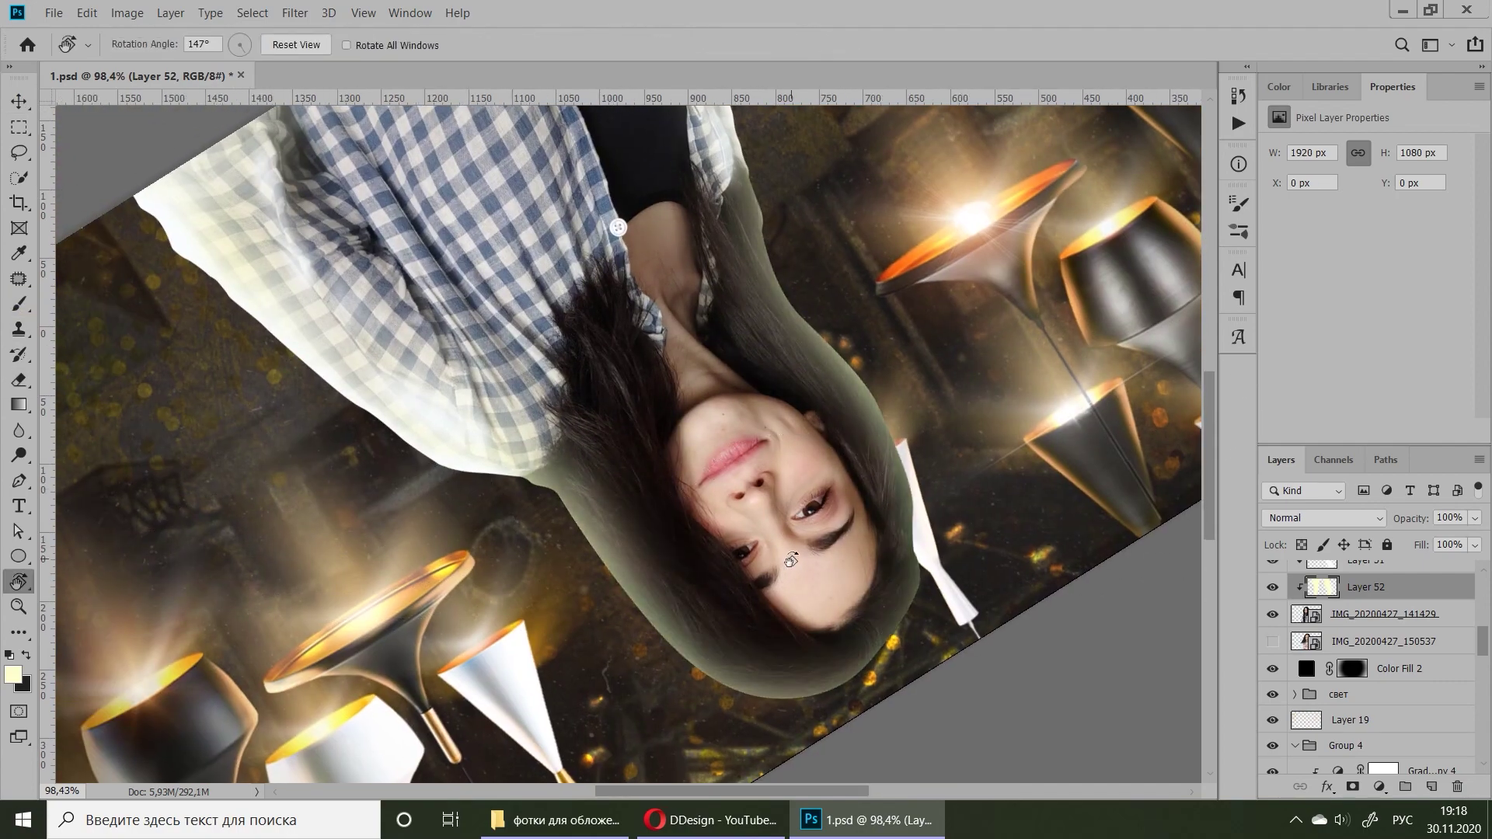
left_click_drag(707, 459, 735, 486)
scroll(735, 485, "down", 5)
scroll(735, 486, "up", 3)
scroll(735, 486, "up", 3)
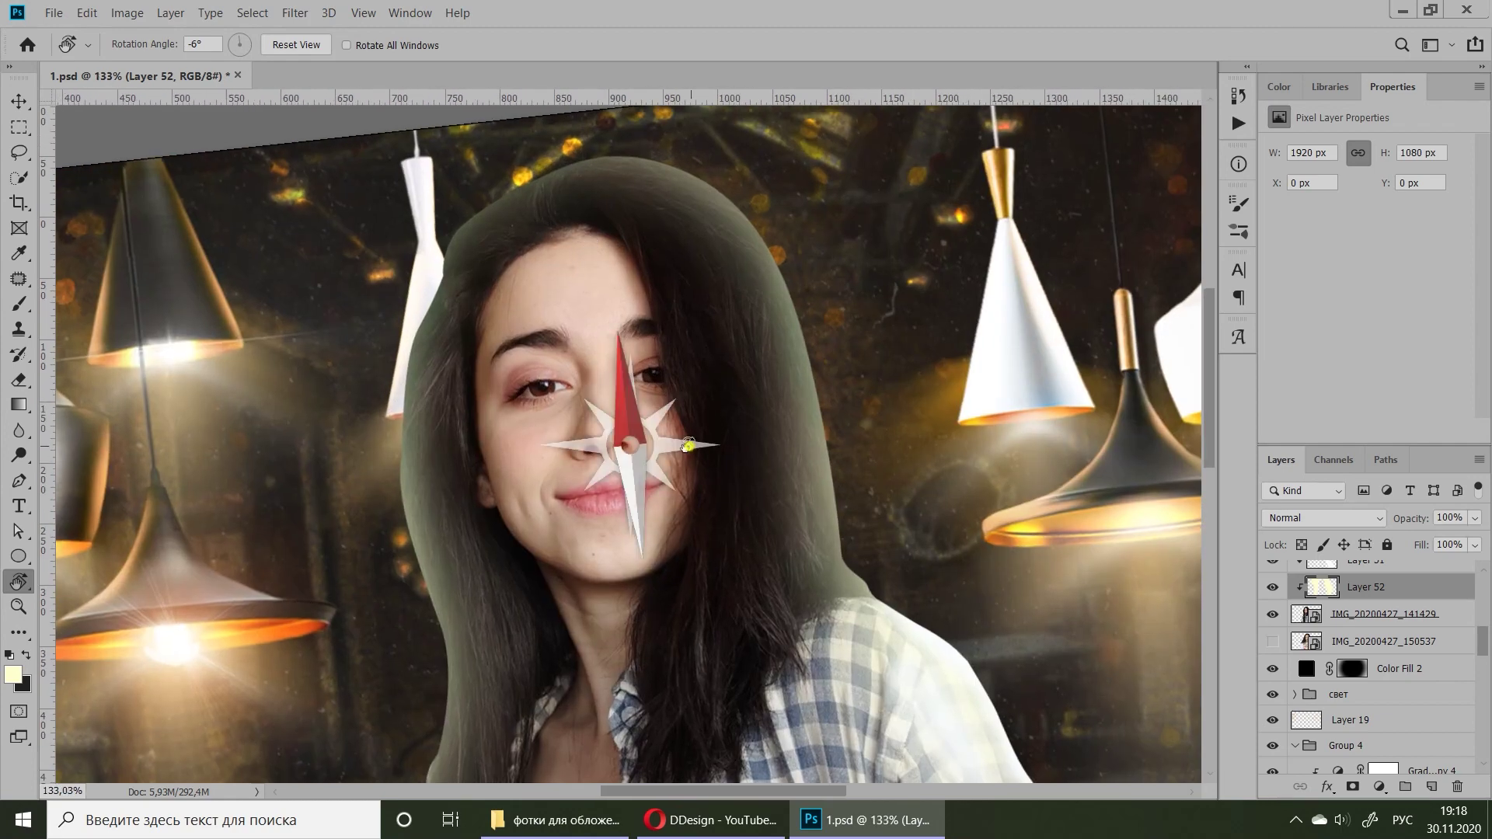
scroll(544, 389, "down", 2)
key("b")
scroll(540, 423, "up", 2)
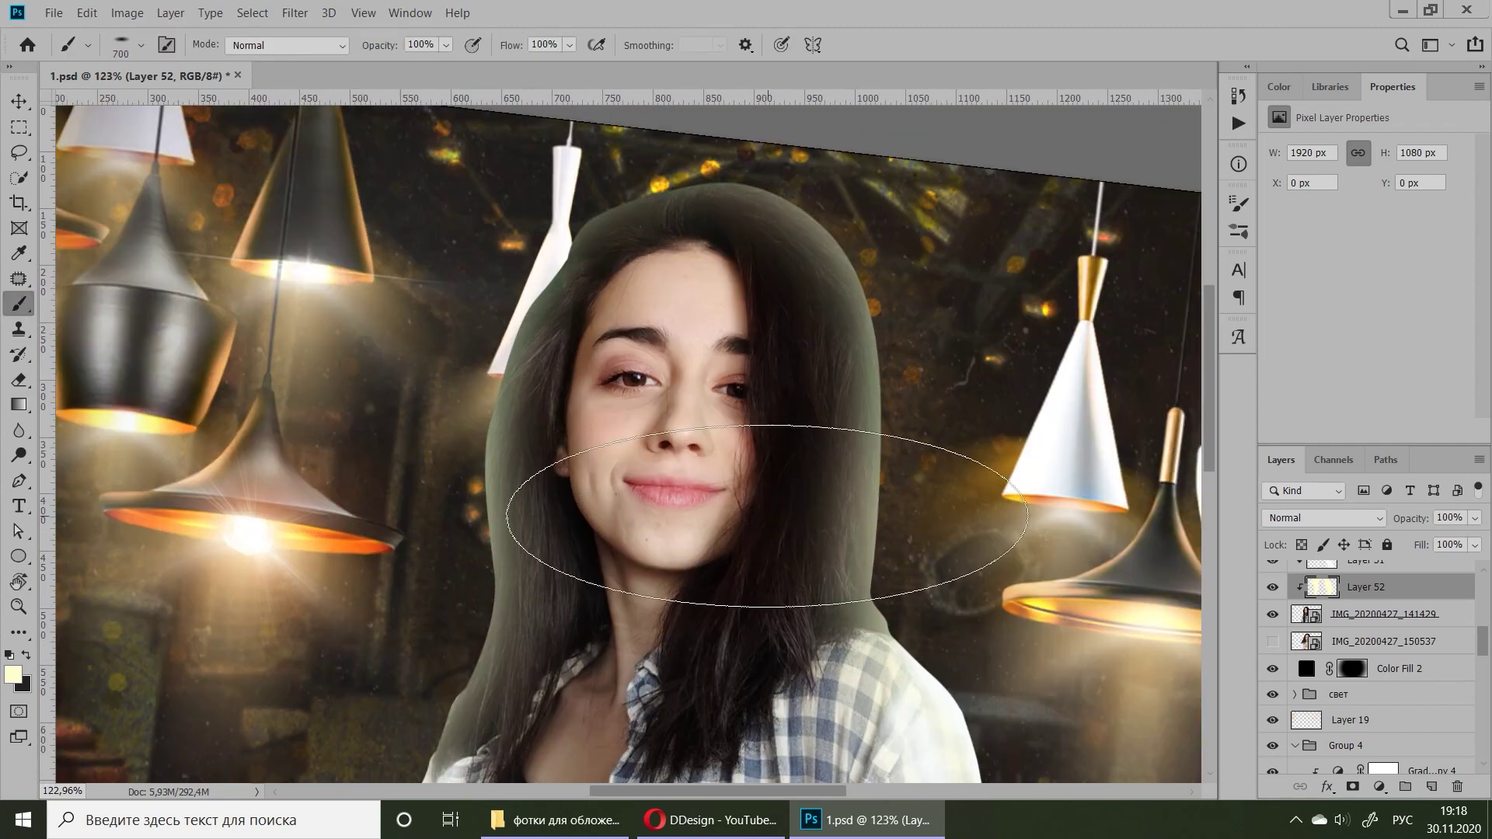
- Add Layer 53 clipped to the woman's photo and make the brush slightly smaller
left_click(1376, 614)
key("ctrl+shift+alt+n")
key("bracketleft")
scroll(475, 402, "up", 2)
- Paint a white rim light along the upper and lower hair edges on Layer 53
left_click(577, 210, "alt")
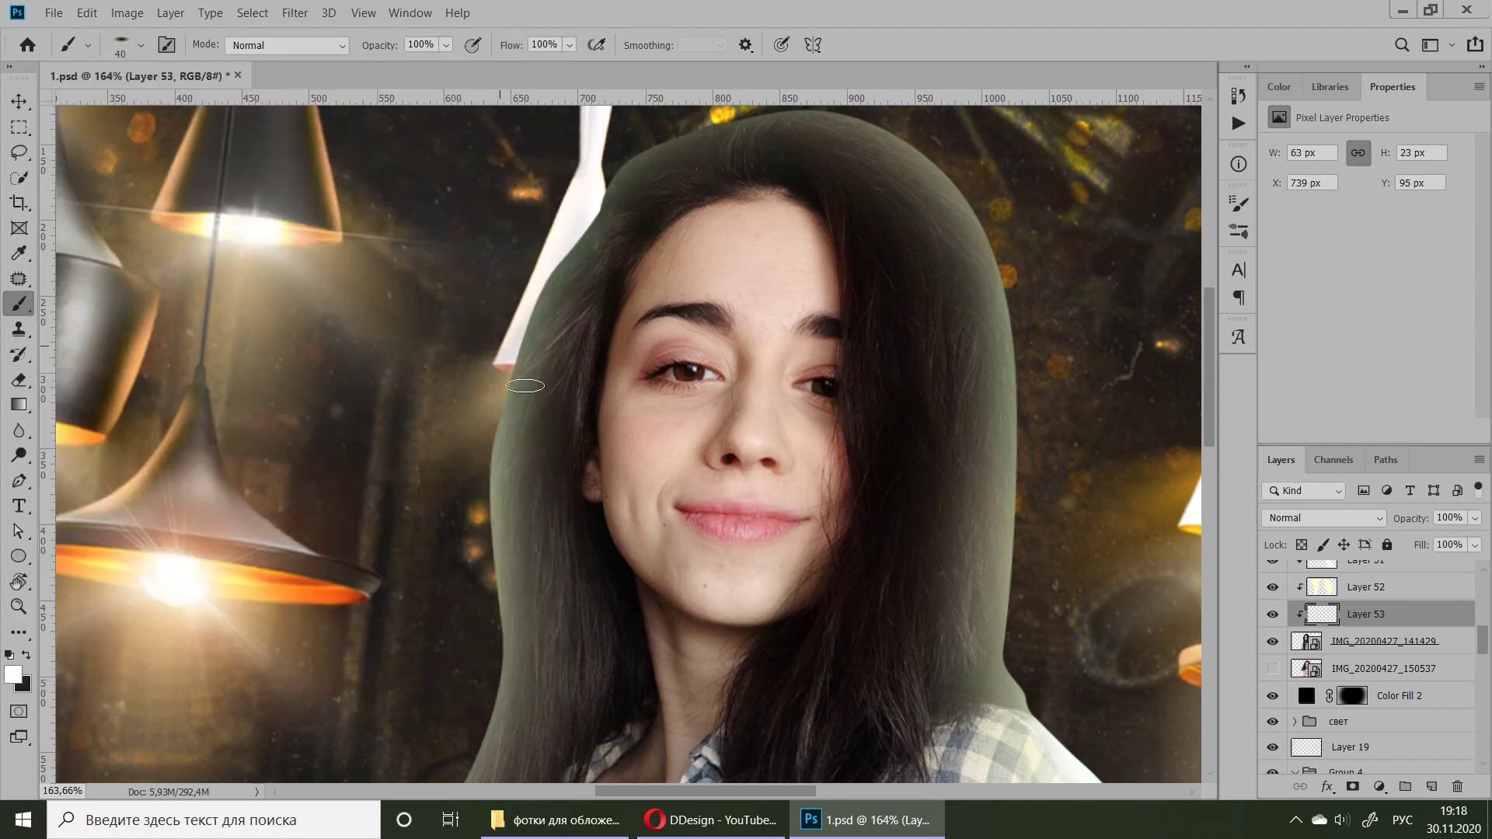
key("r")
left_click_drag(497, 210, 385, 251)
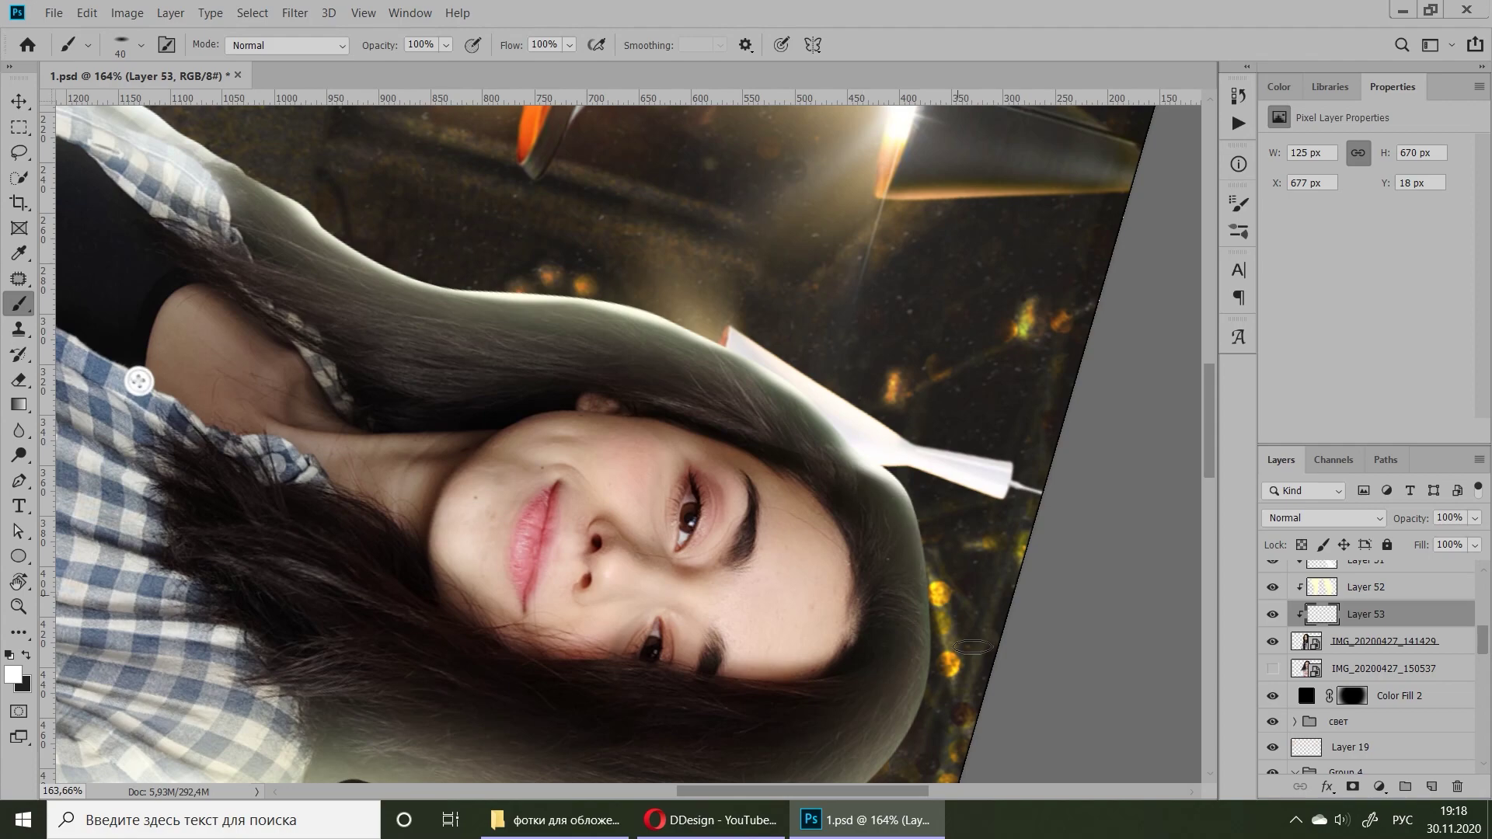
scroll(967, 630, "down", 2)
left_click_drag(943, 357, 963, 466)
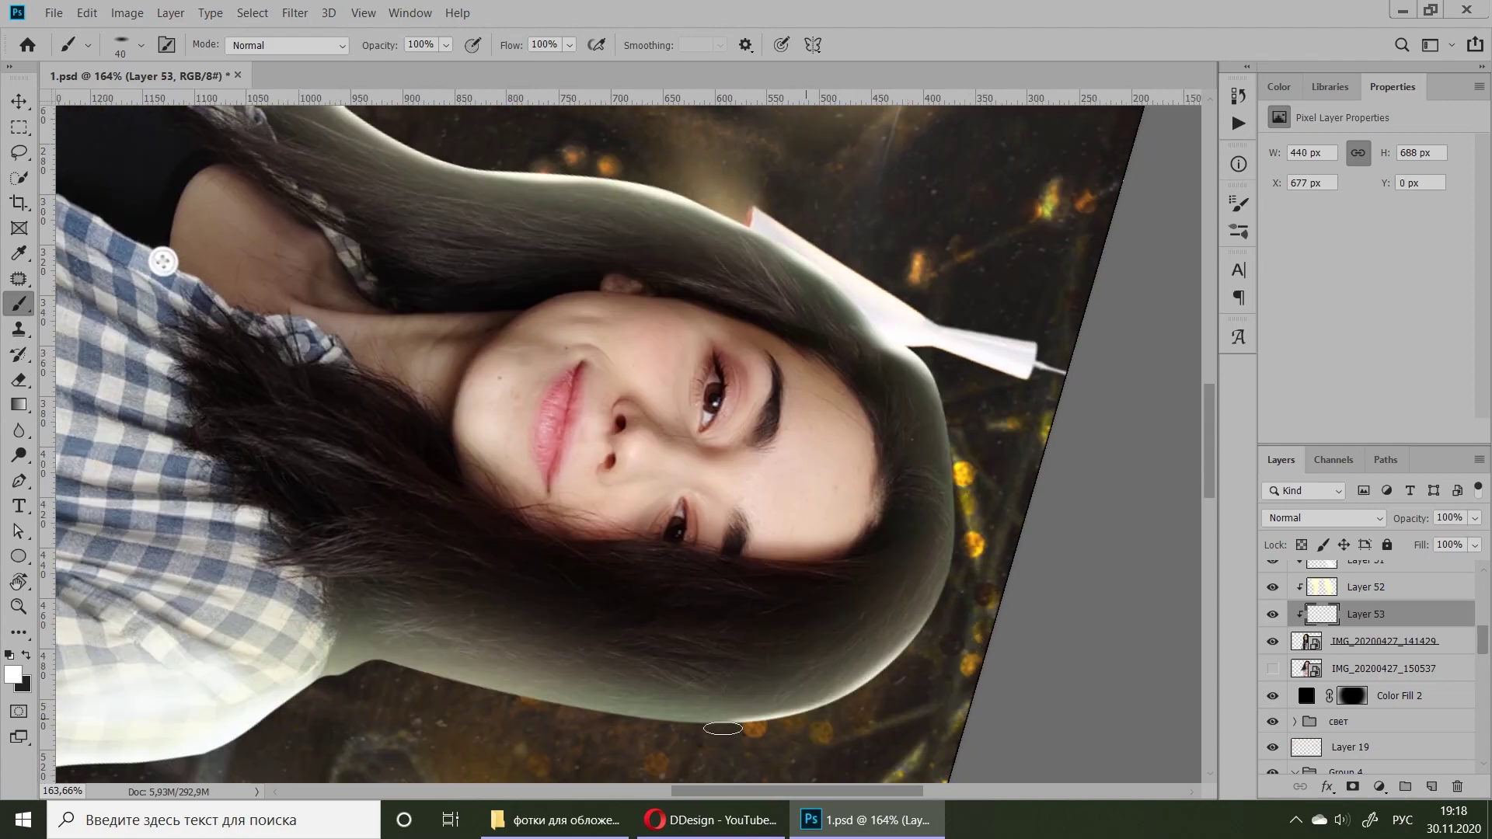
scroll(616, 742, "down", 2)
left_click_drag(486, 579, 656, 606)
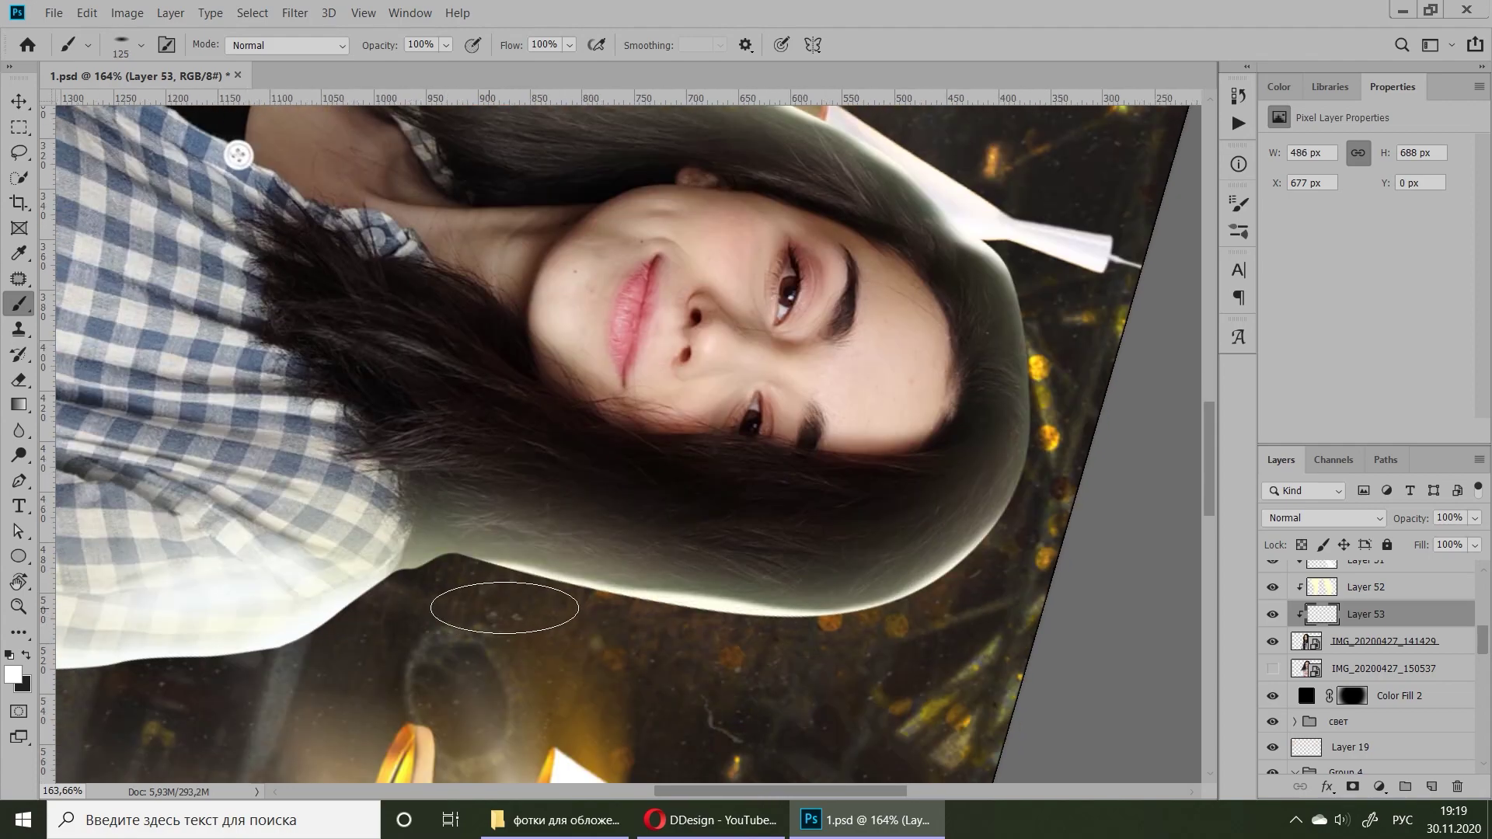
- Erase stray light near the forehead and return the view upright, fitted to screen
key("e")
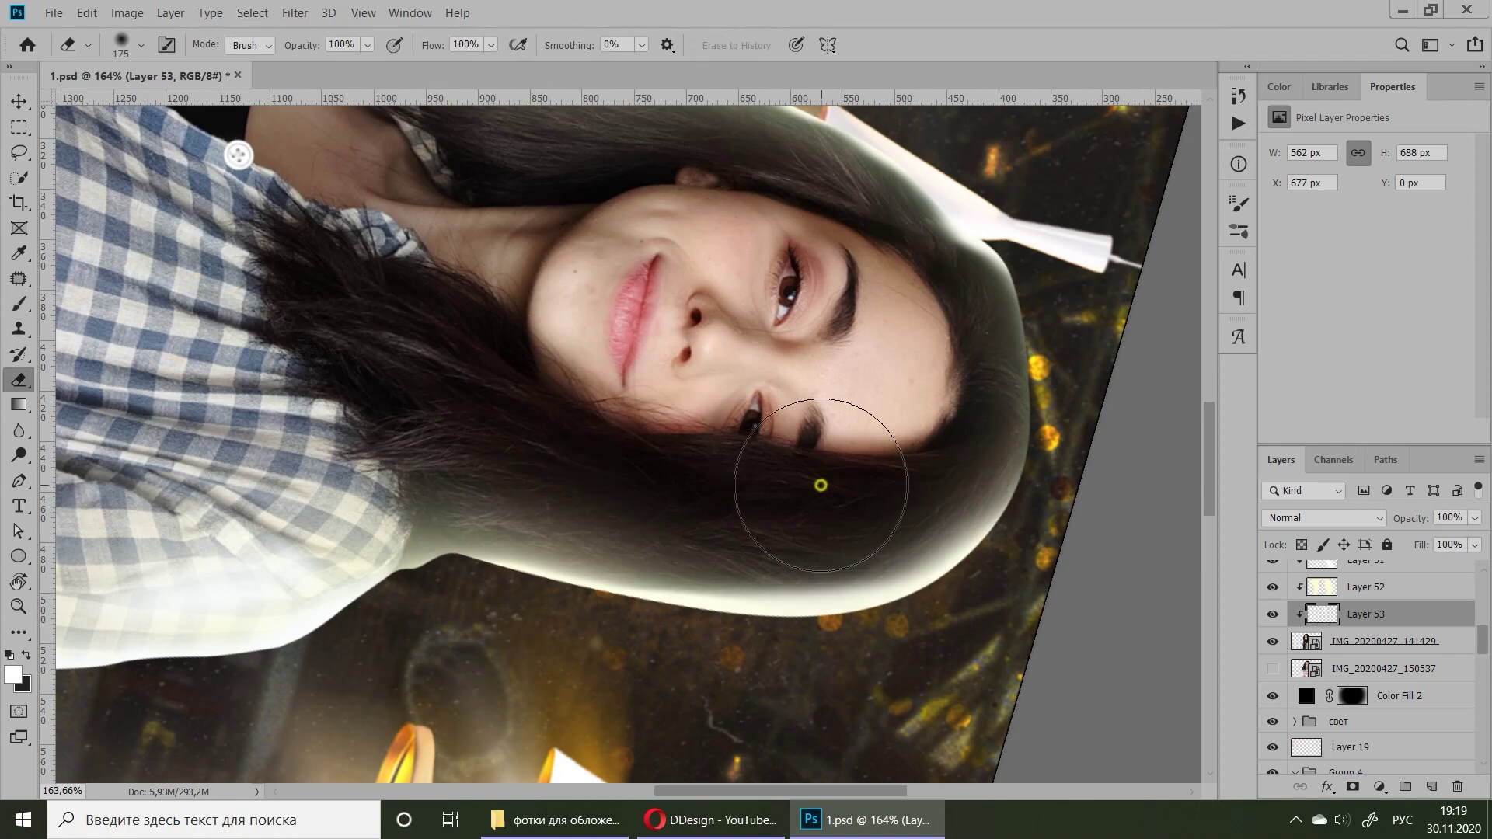
left_click_drag(820, 485, 891, 437)
mouse_move(746, 563)
left_mouse_down()
mouse_move(643, 407)
mouse_move(426, 336)
left_mouse_up()
key("e")
key("ctrl+0")
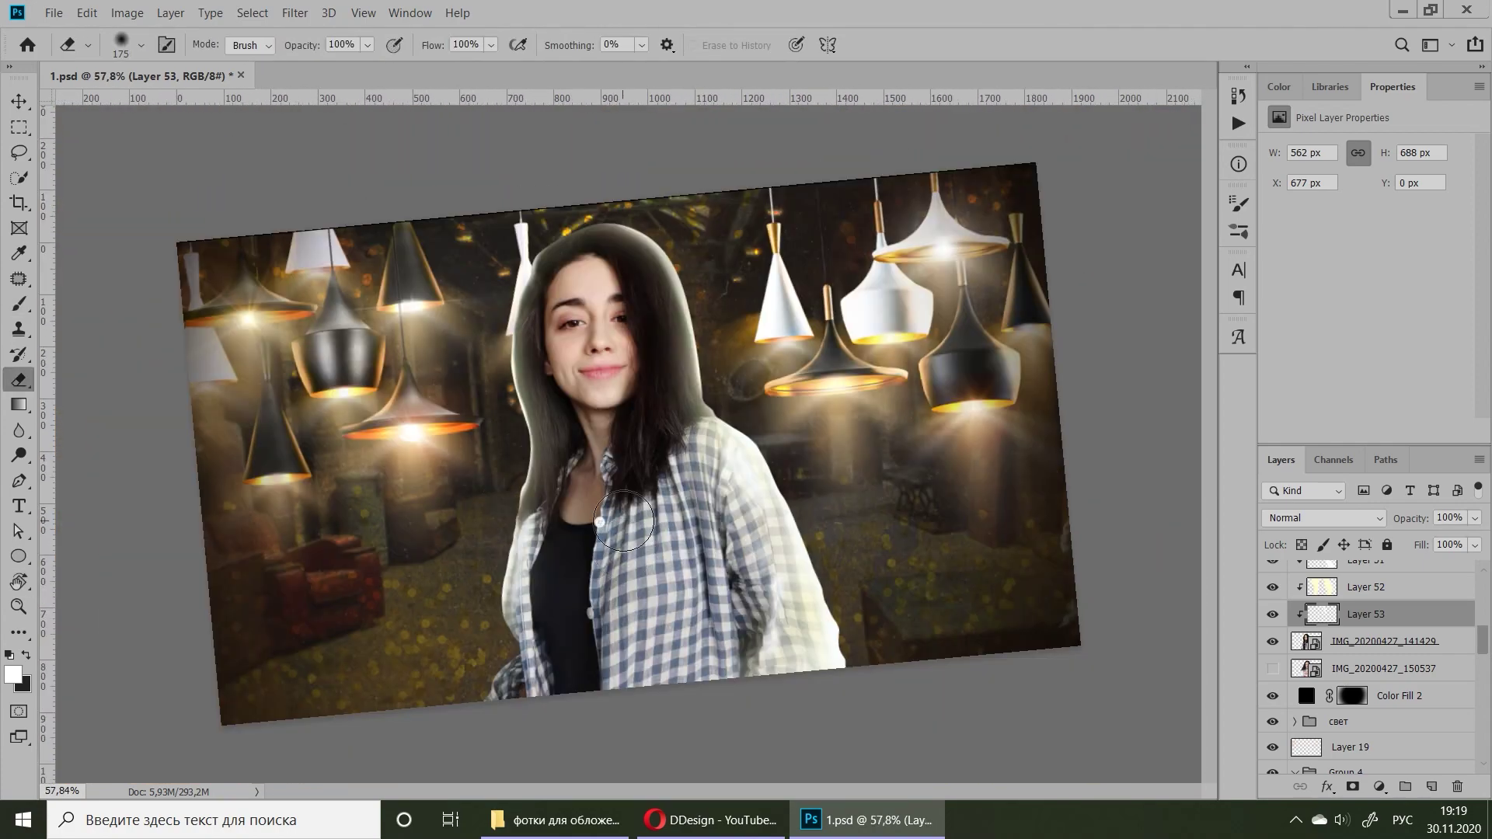
key("alt+bracketright")
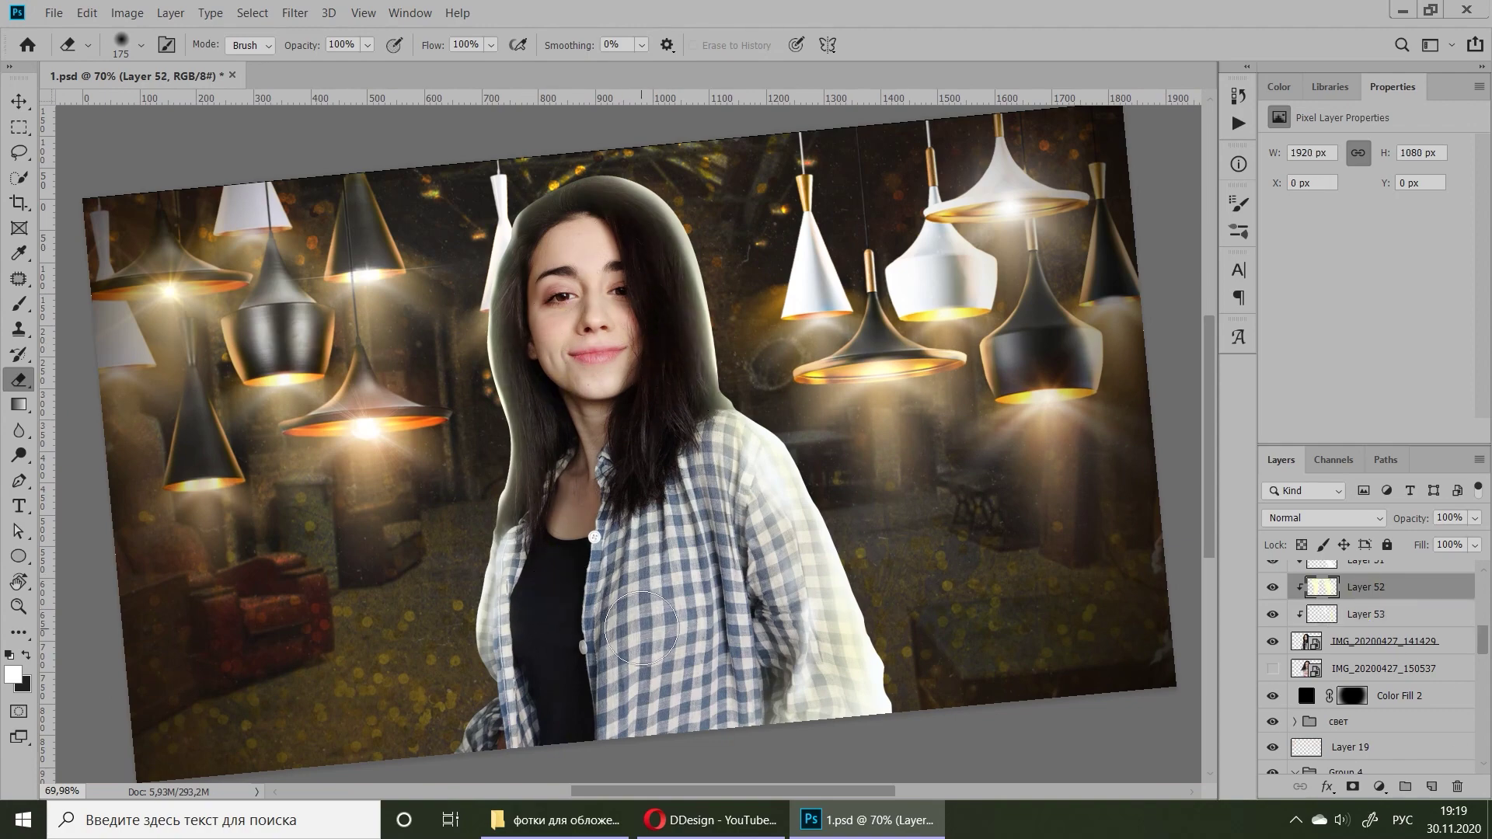
- Turn on group 1's visibility in the Layers panel
scroll(641, 627, "down", 3)
scroll(1364, 672, "up", 3)
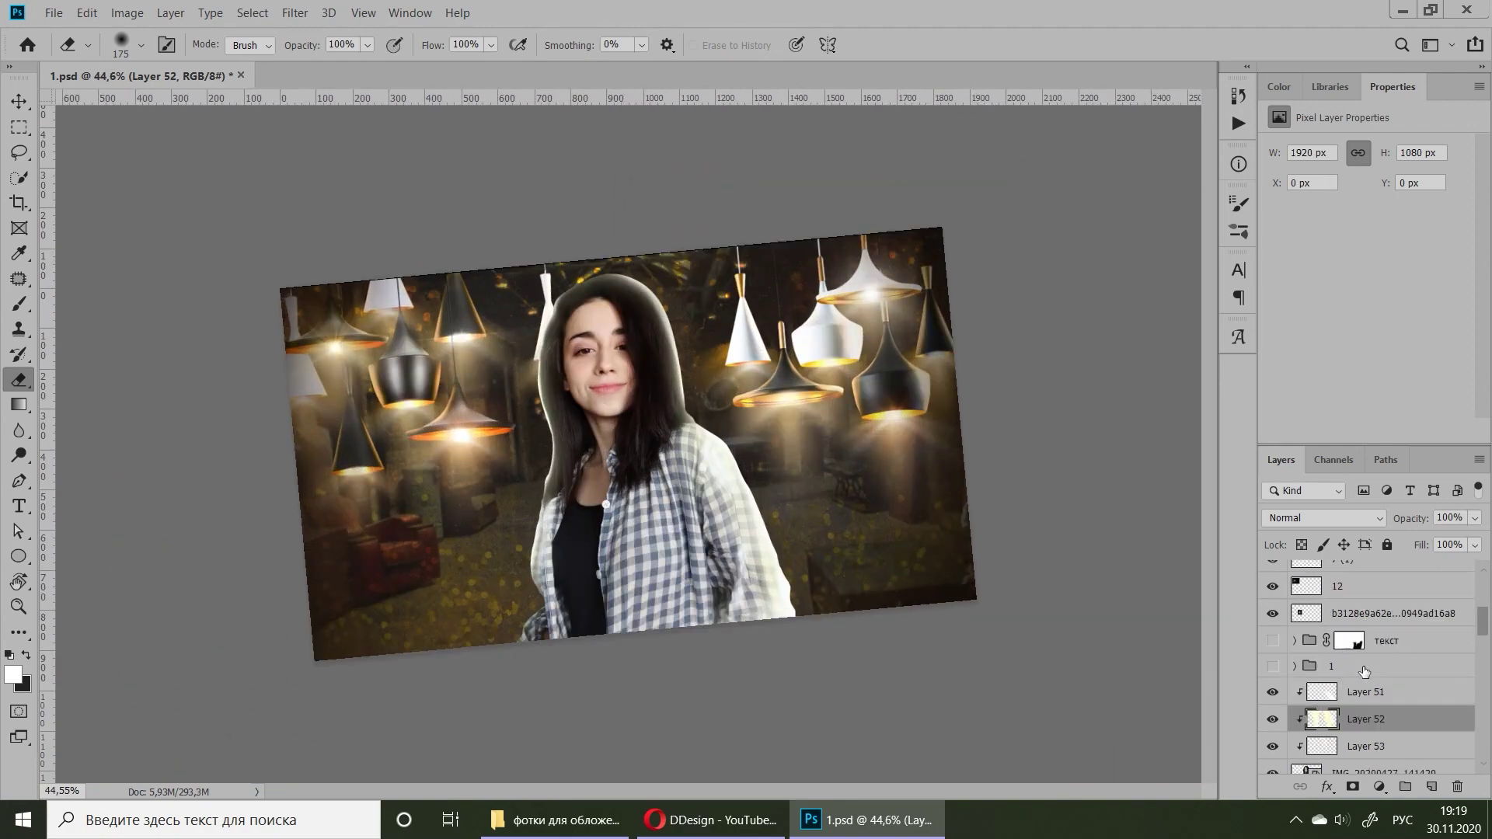
scroll(1364, 671, "down", 3)
left_click(1348, 574)
scroll(1361, 640, "up", 3)
left_click(1272, 680)
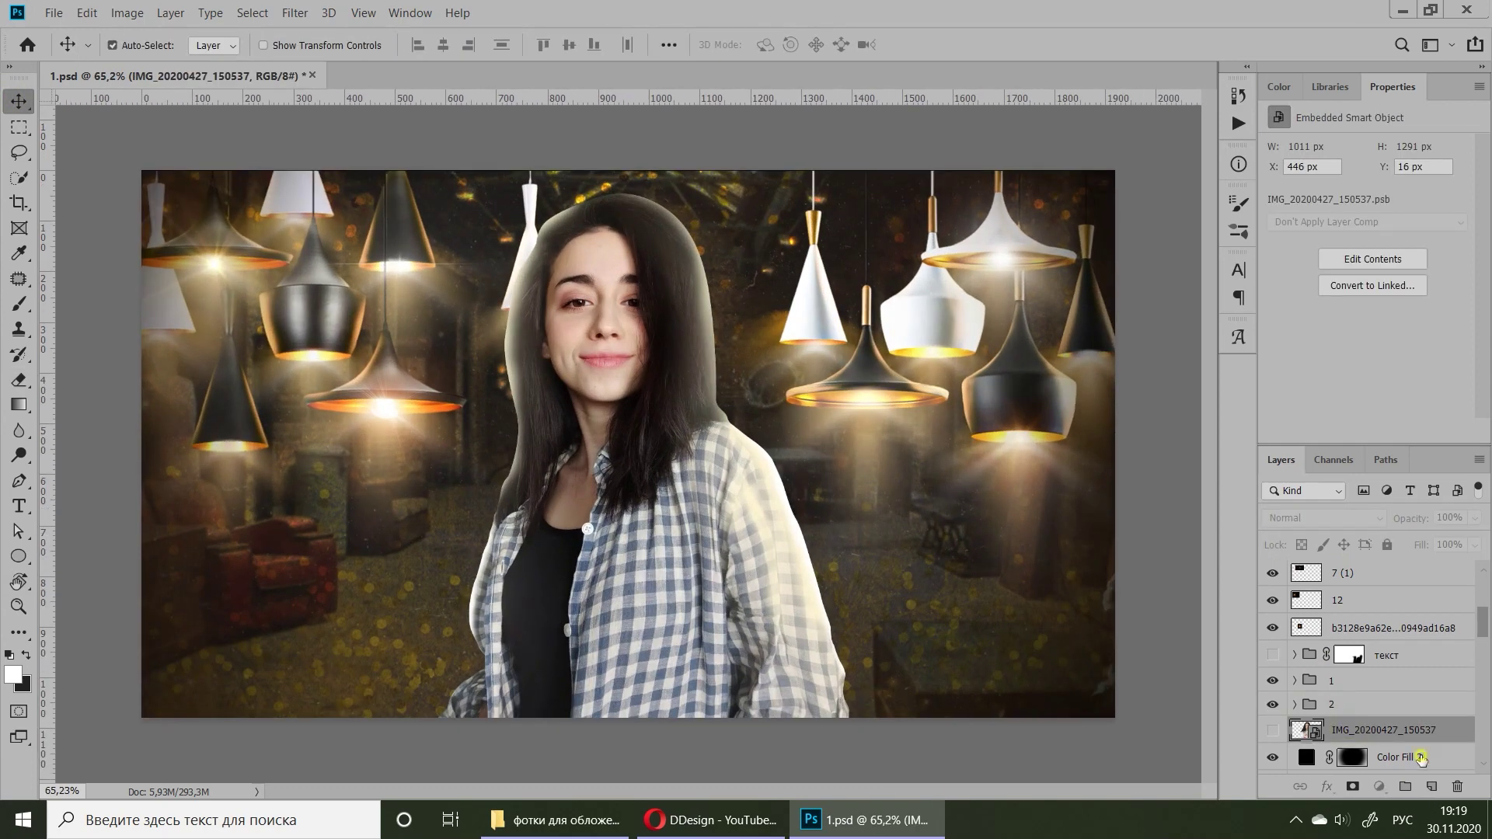
- Paint a large soft light-yellow glow behind the woman on Layer 54
left_click(23, 302)
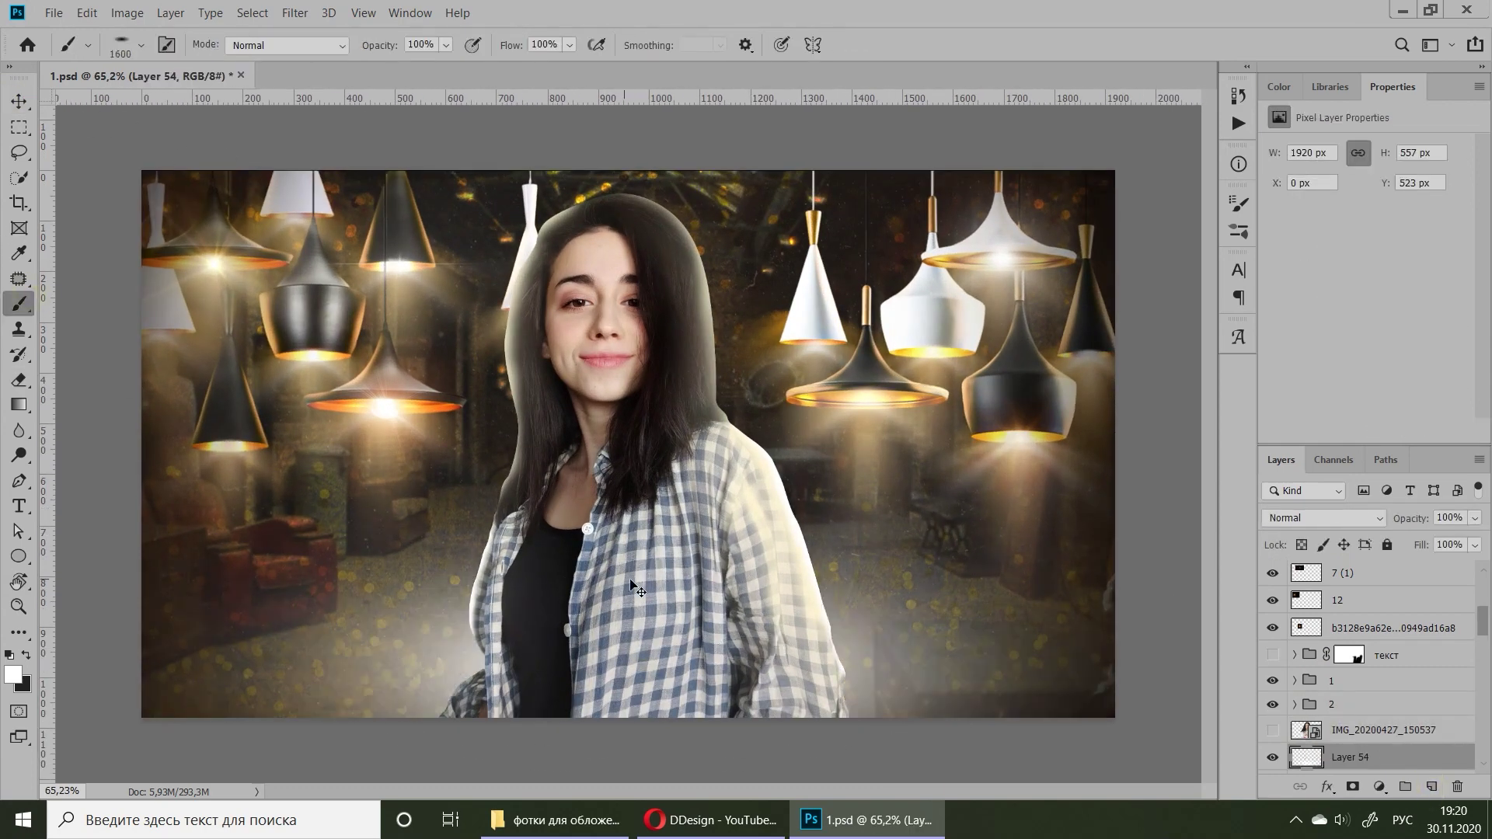
right_click(65, 116)
key("Escape")
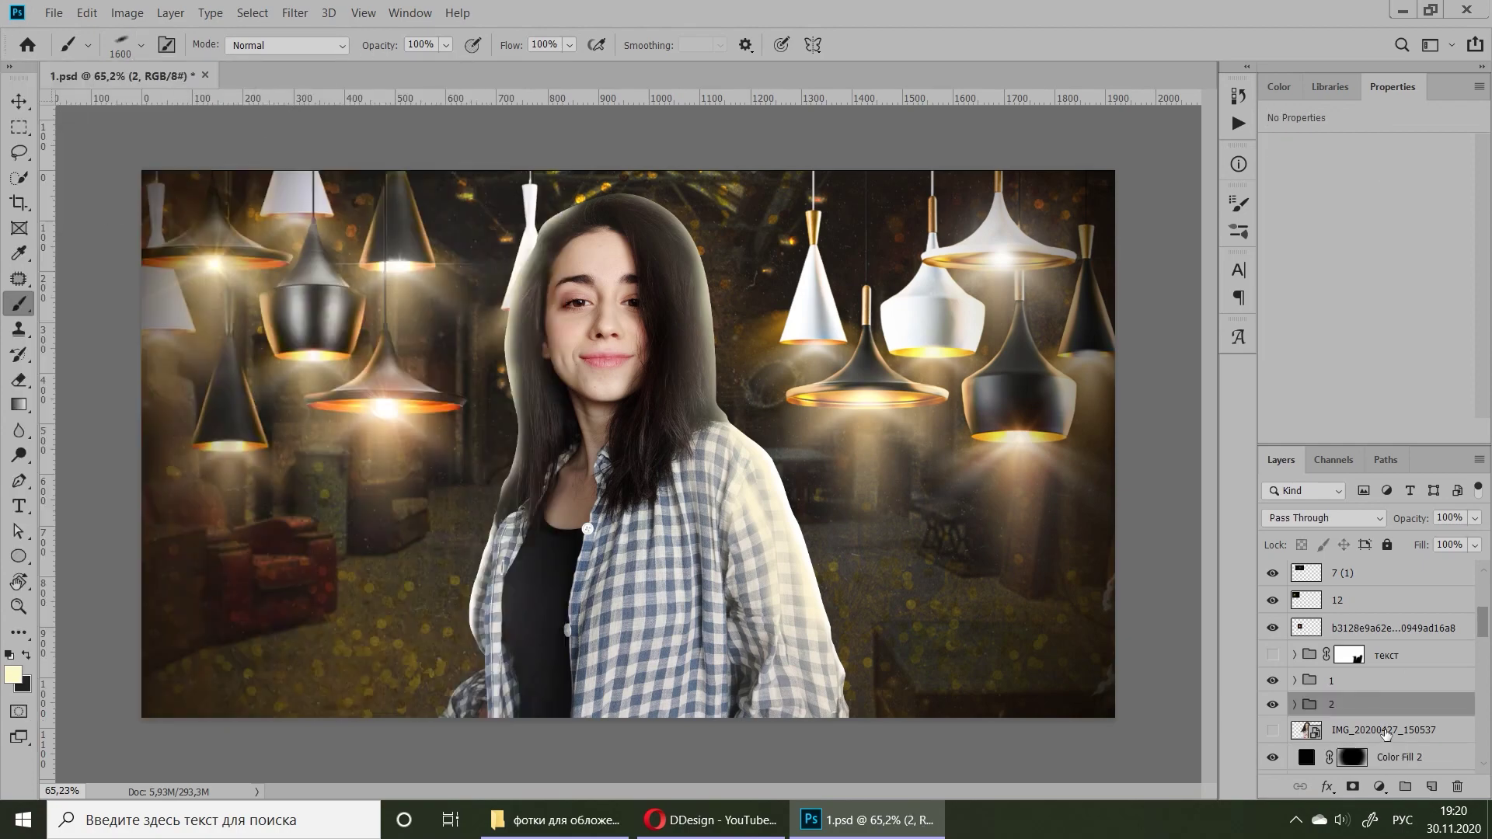
left_click(1368, 757)
left_click(140, 44)
key("bracketleft")
key("bracketleft")
key("bracketleft")
scroll(653, 568, "down", 2)
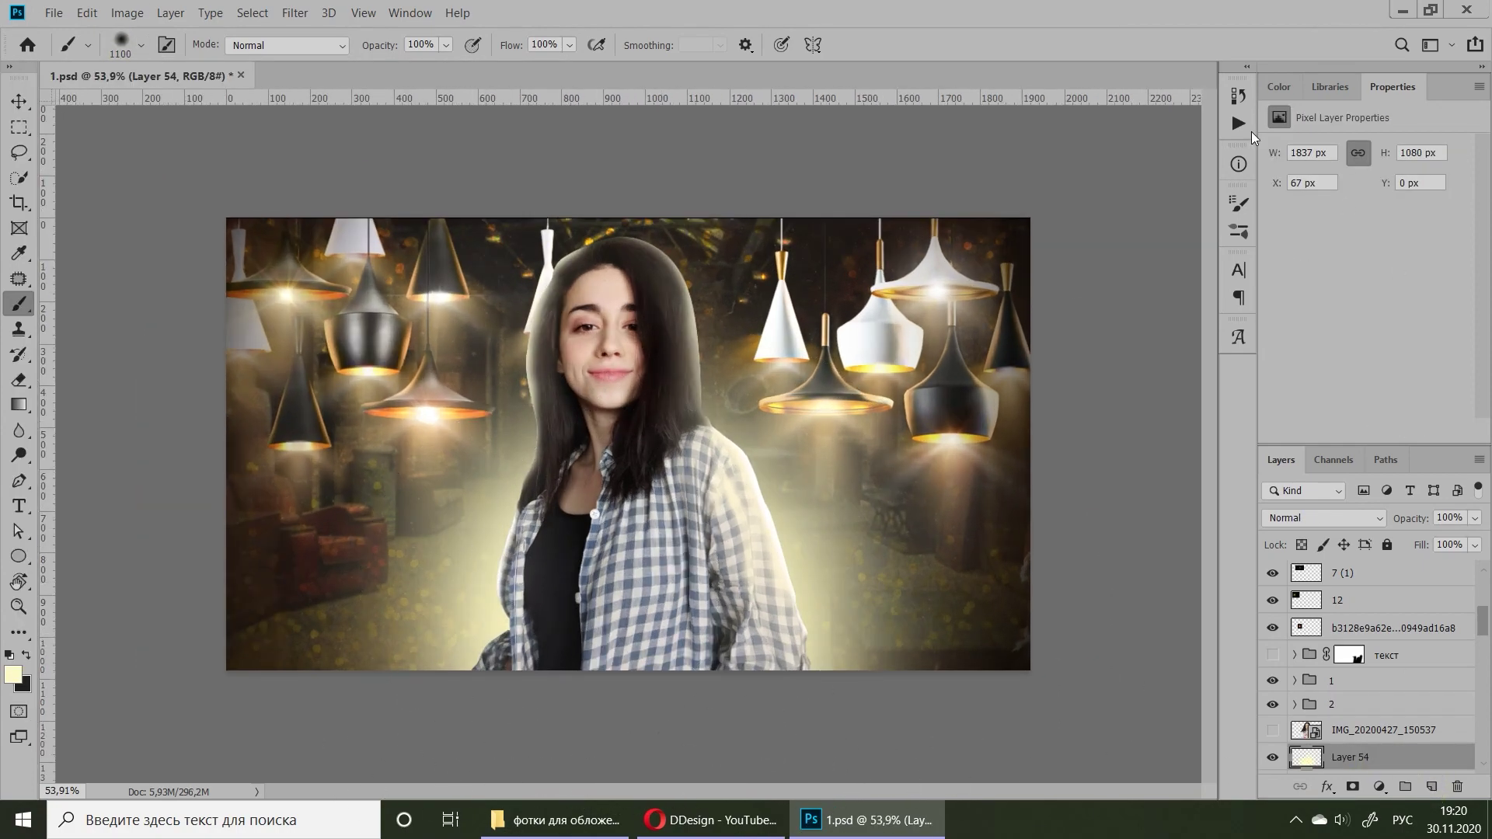
- Add Layer 55 and a Curves 2 adjustment layer
left_click(1279, 86)
left_click(1305, 111)
left_click(1432, 786)
scroll(653, 606, "down", 1)
scroll(684, 614, "up", 1)
scroll(730, 626, "down", 1)
key("v")
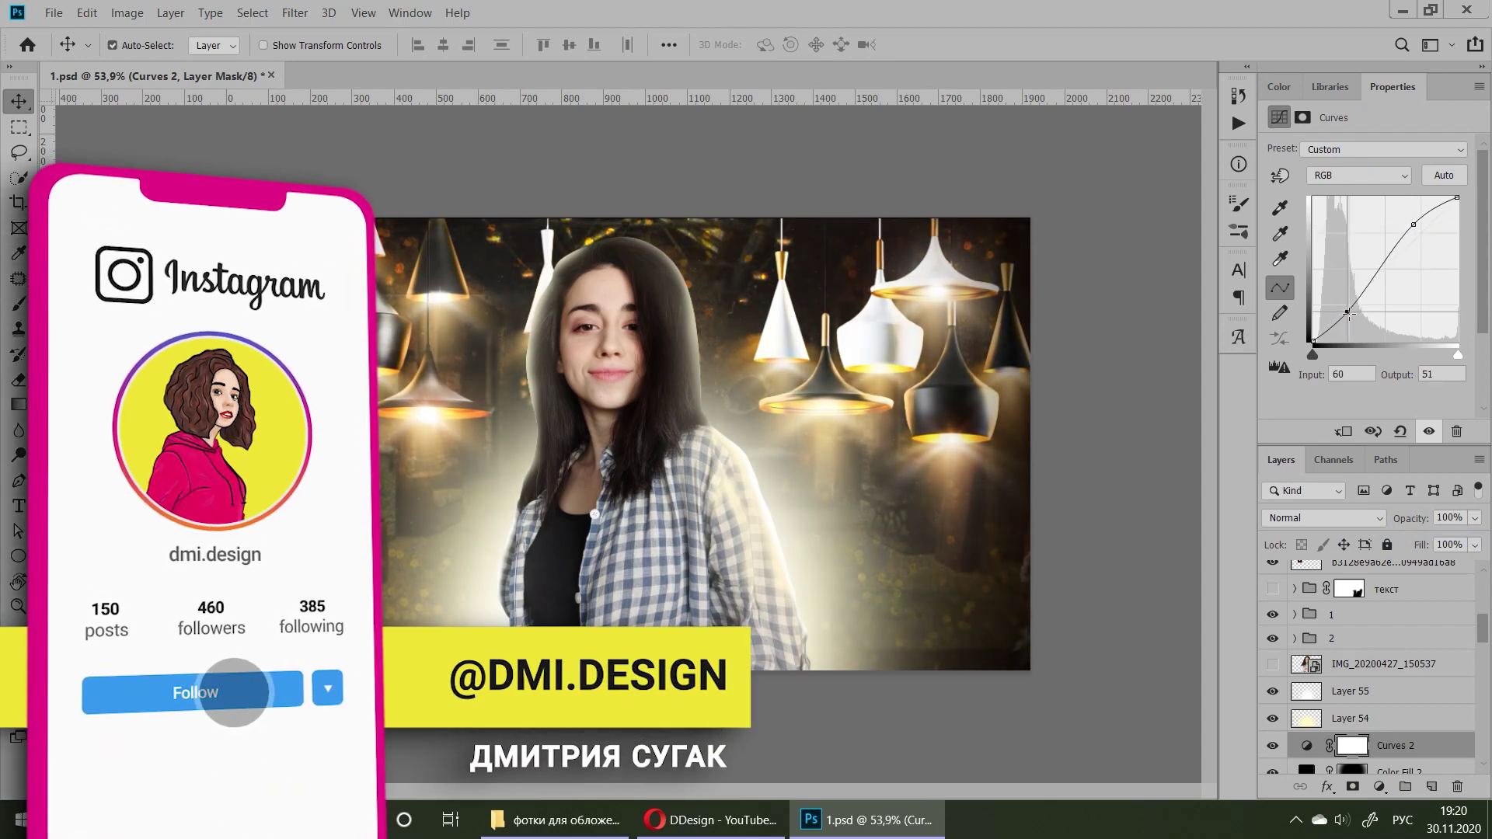
- Raise Curves 2 above Layers 54–55, toggle groups 1 and 2, and lift IMG_20200427_141429 above them
key("ctrl+bracketright")
key("ctrl+bracketright")
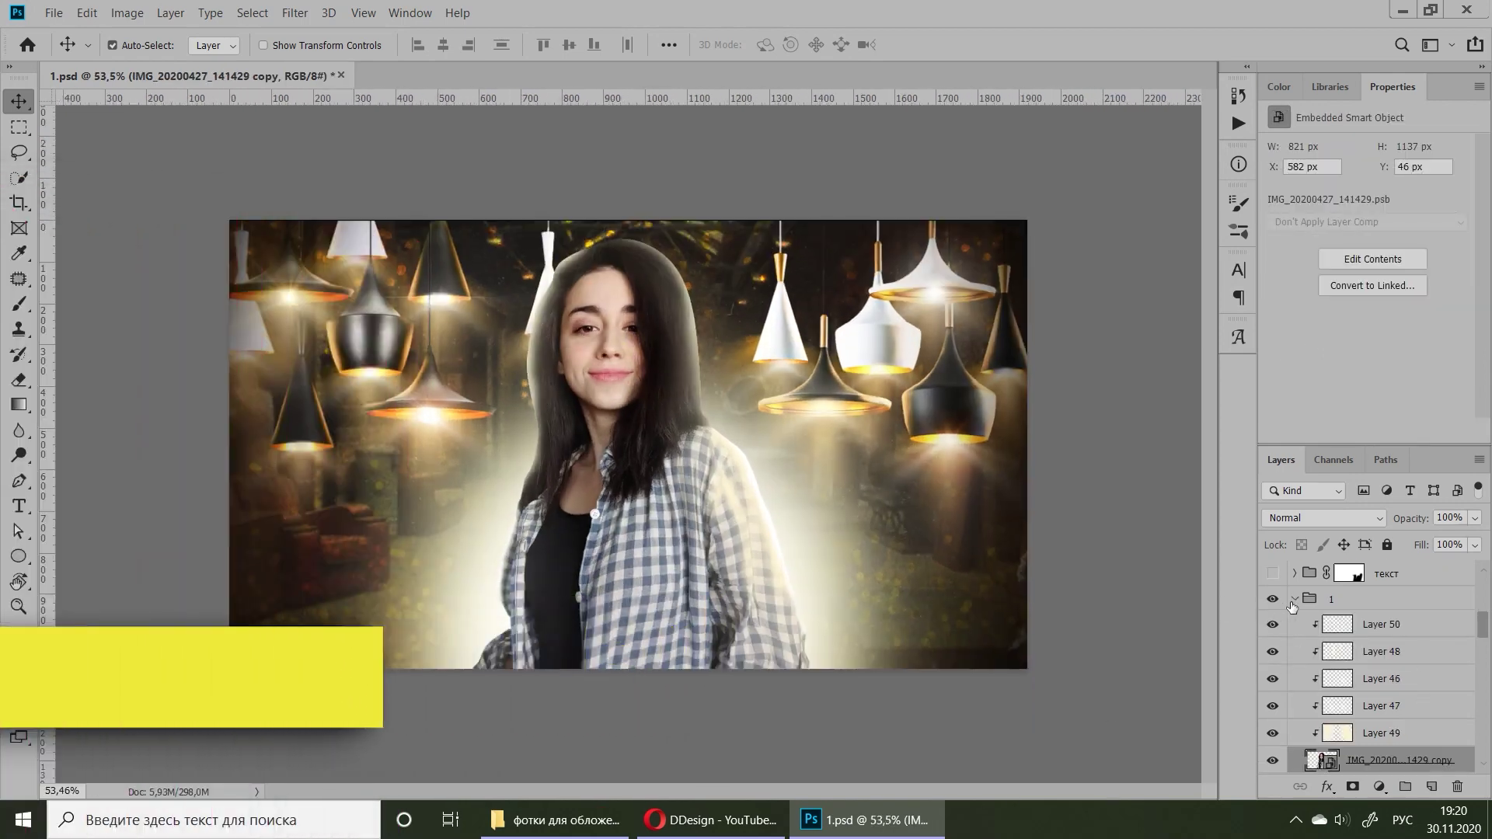
left_click(1273, 624)
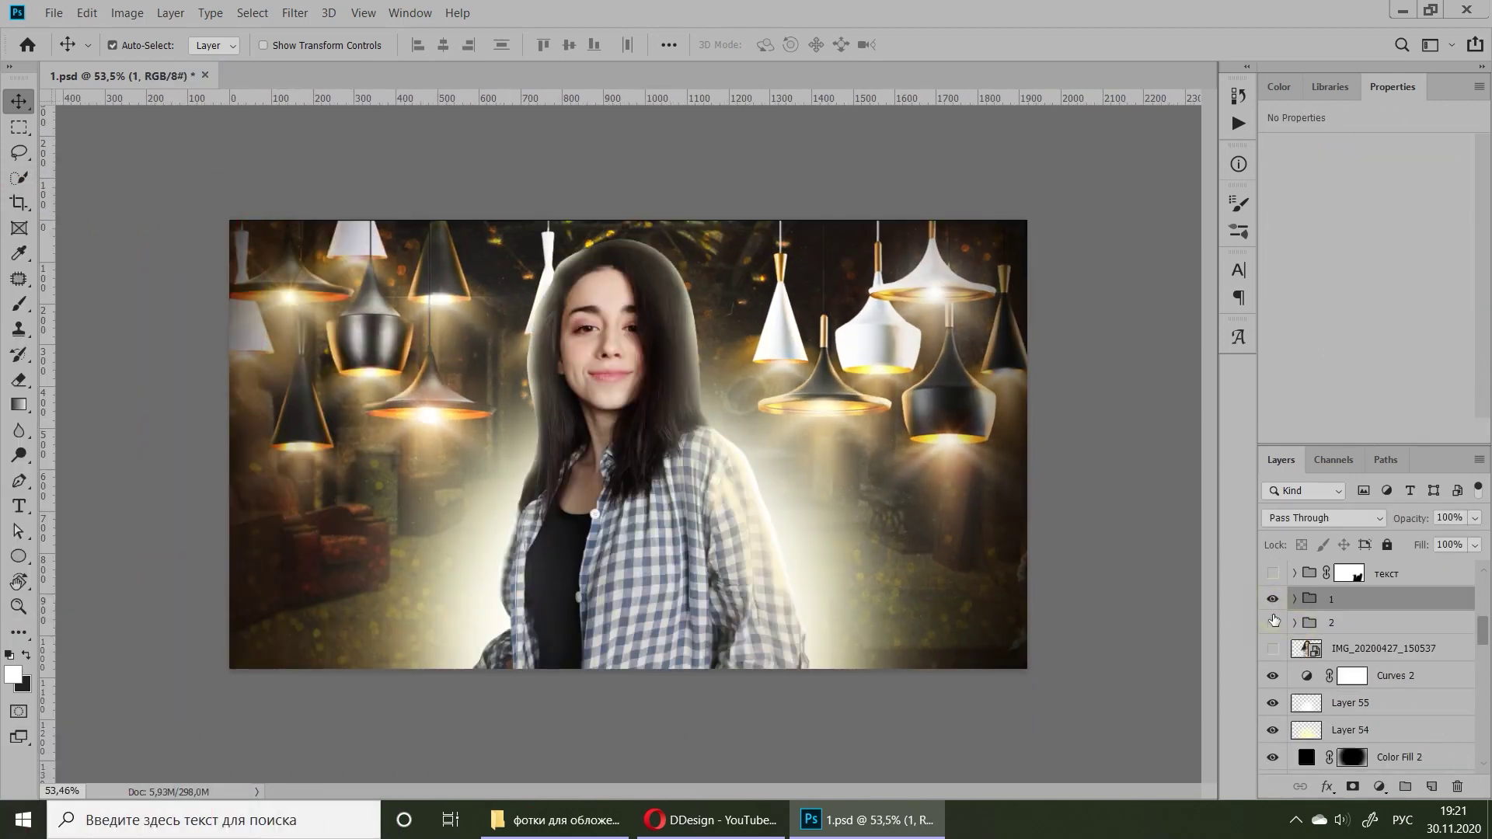
left_click(1273, 623)
left_click(1273, 623)
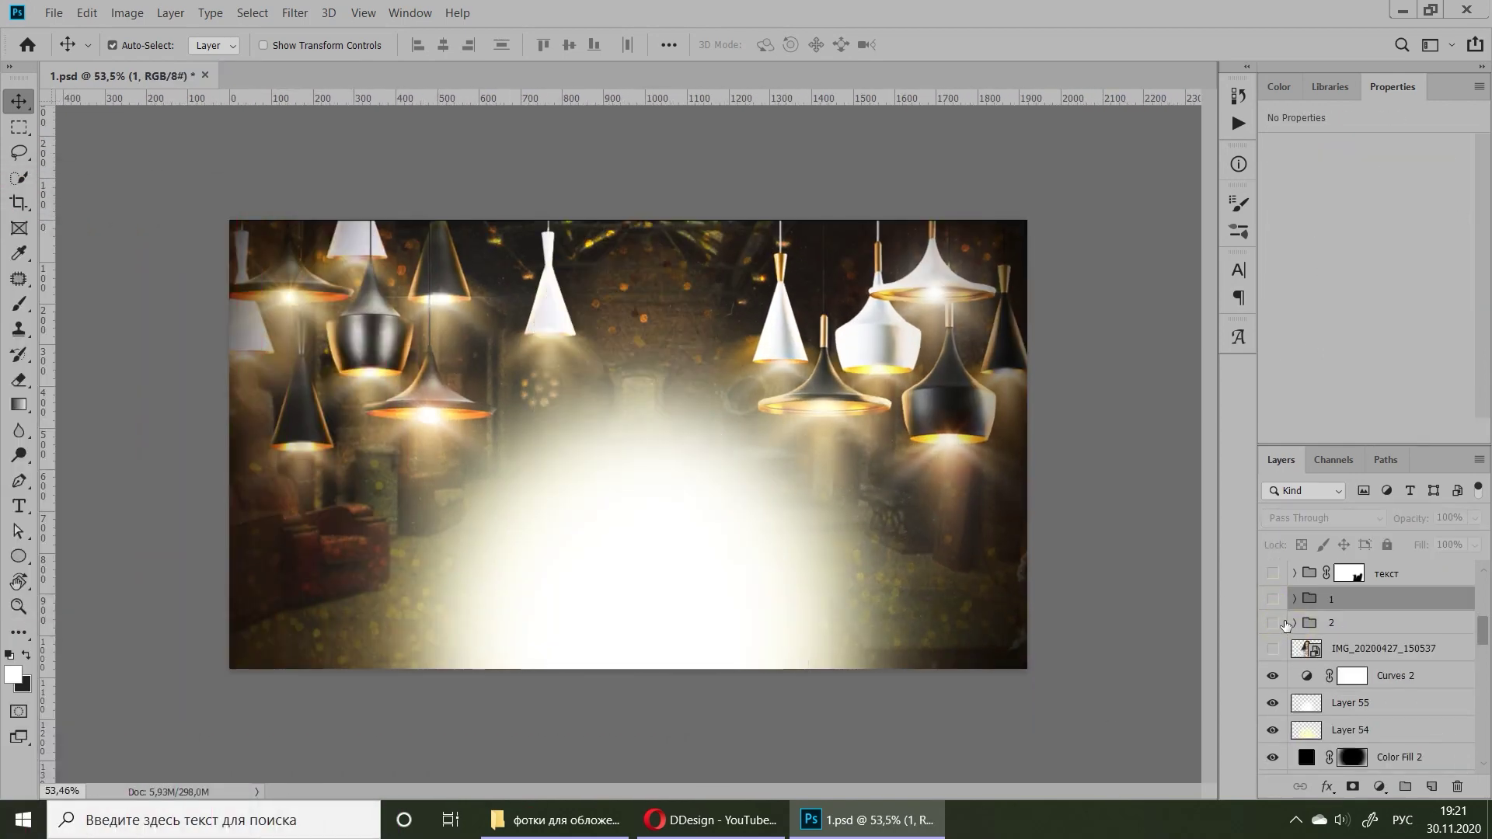
key("ctrl+z")
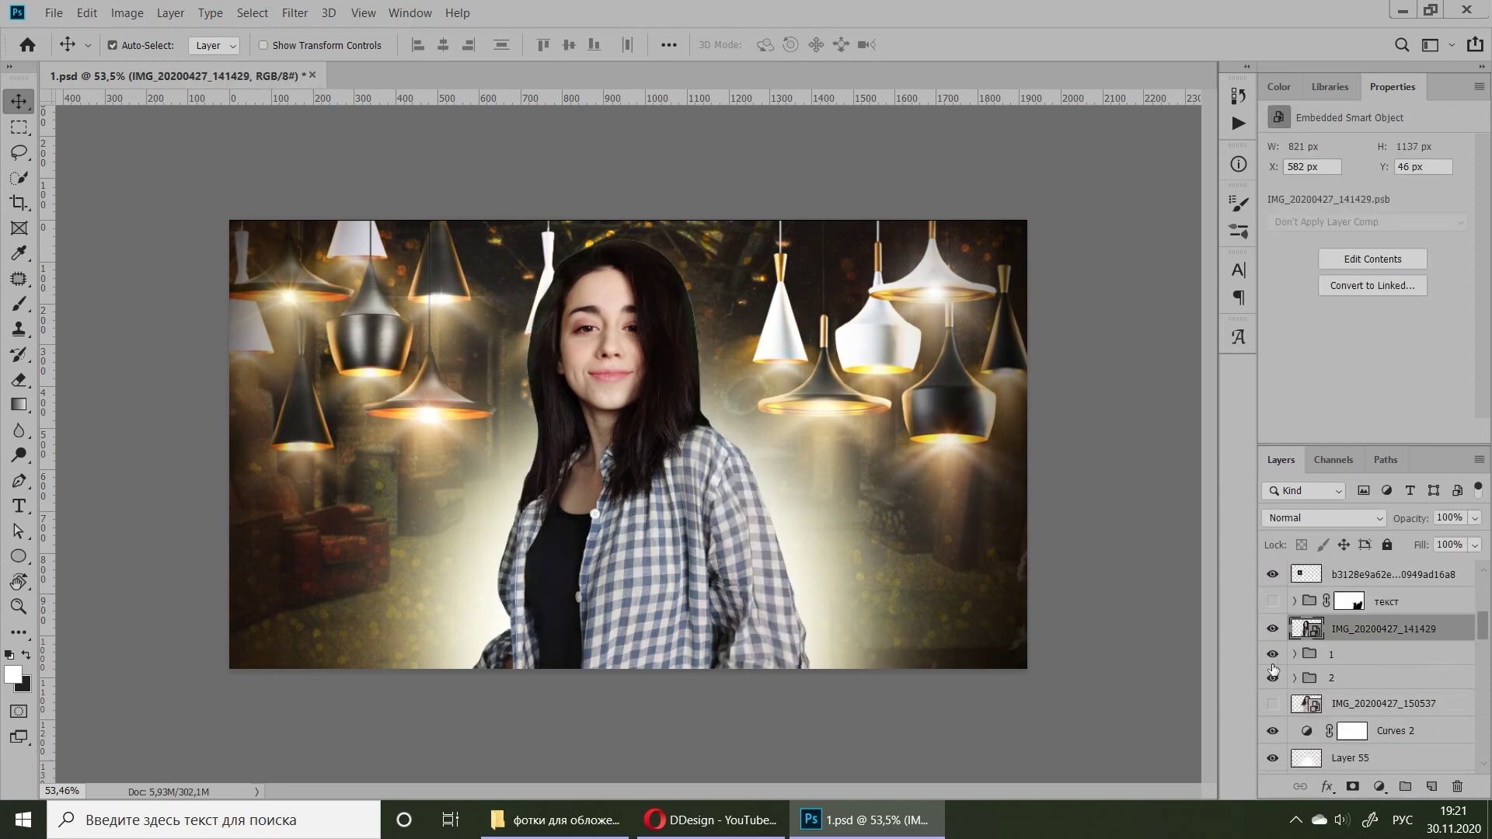
- Add a Hue/Saturation layer with Colorize on: Hue 46, Saturation 100, Lightness -37
left_click(1377, 787)
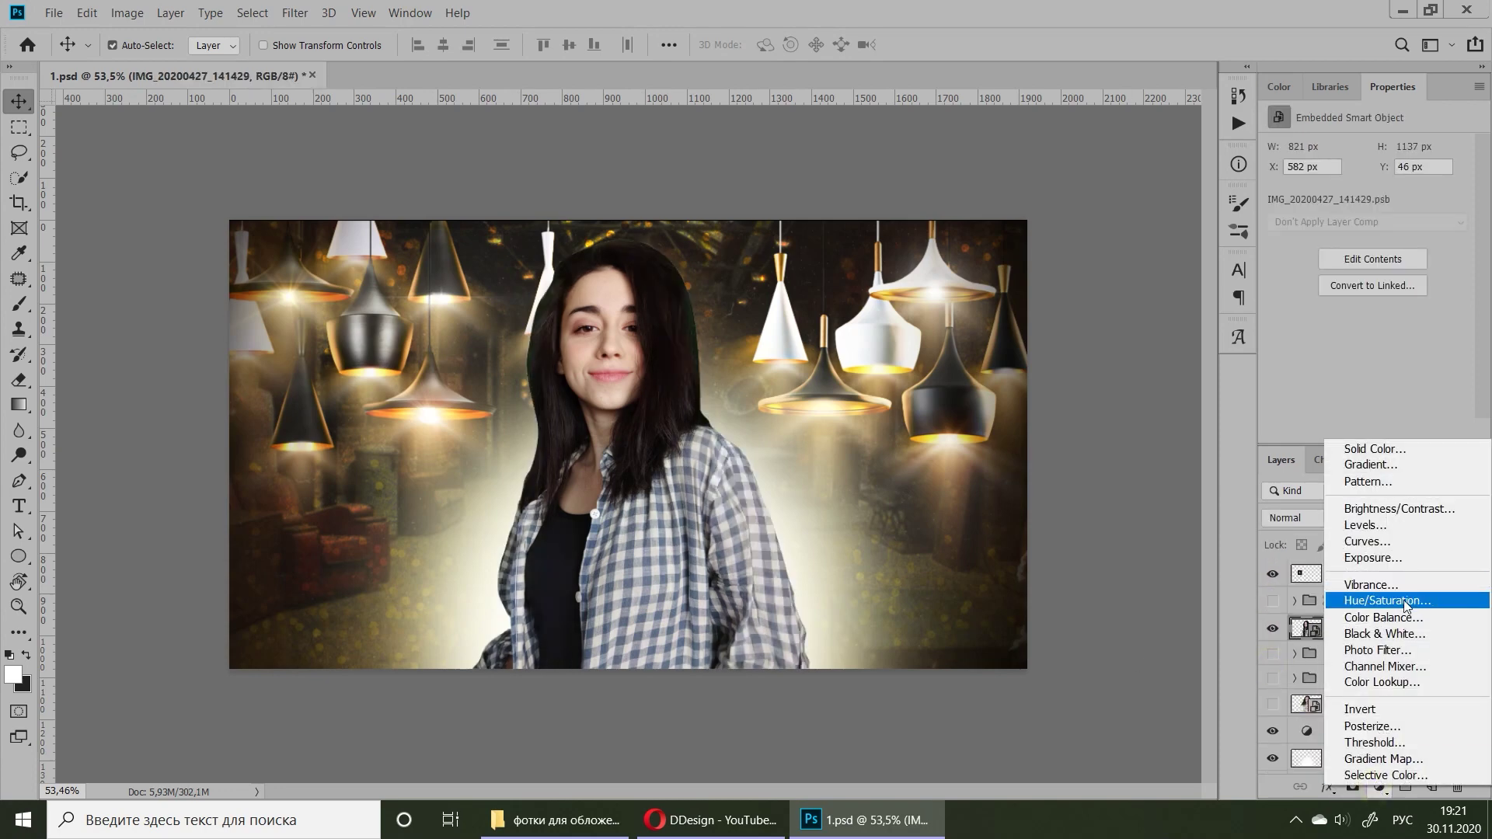
left_click(1406, 606)
left_click(1308, 629)
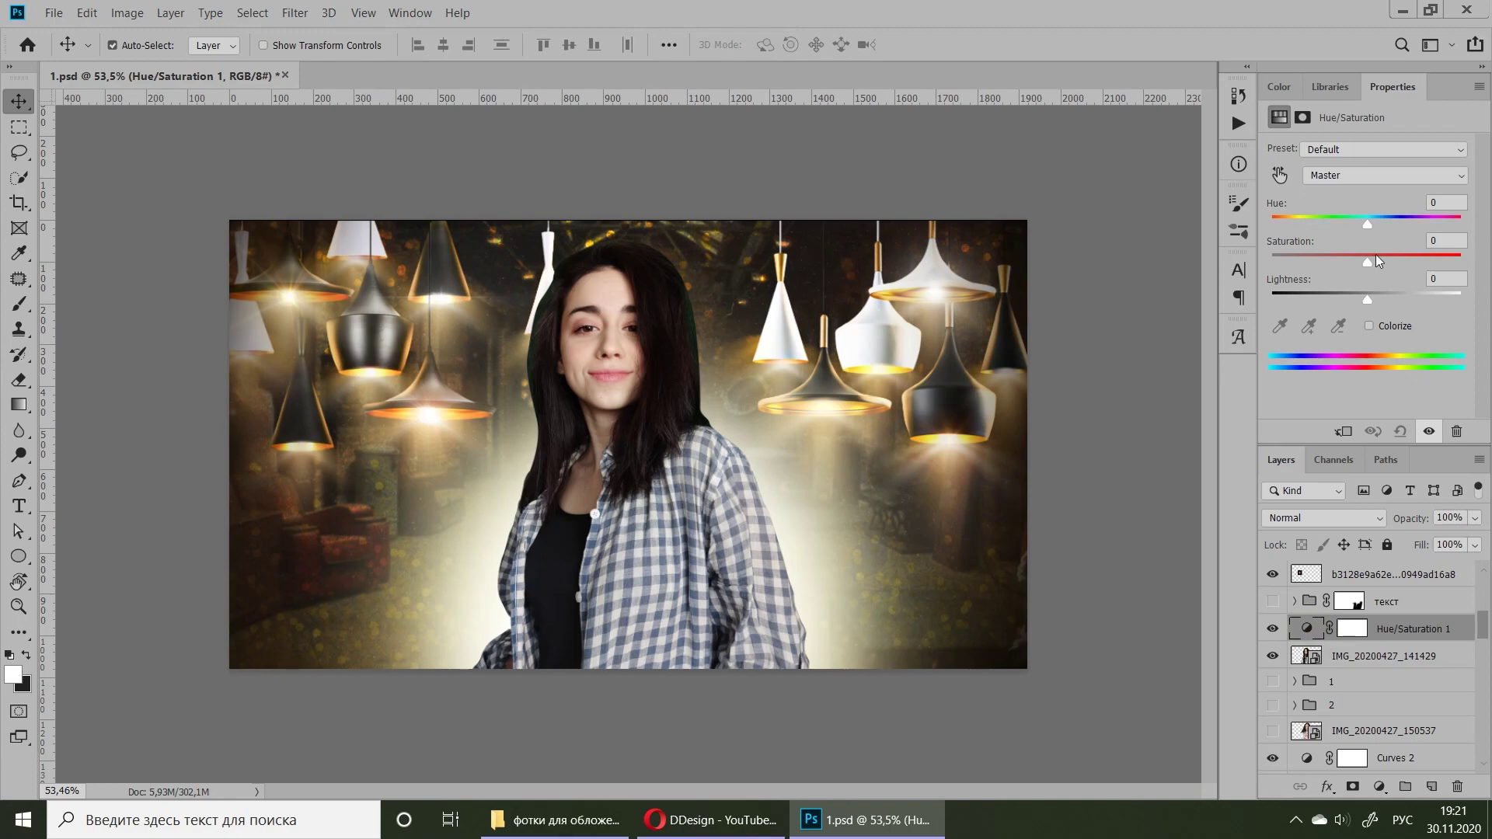
left_click_drag(1367, 224, 1396, 224)
left_click(1368, 326)
left_click_drag(1320, 262, 1442, 261)
mouse_move(1367, 300)
left_mouse_down()
mouse_move(1337, 300)
mouse_move(1351, 298)
left_mouse_up()
left_click_drag(1302, 223, 1297, 226)
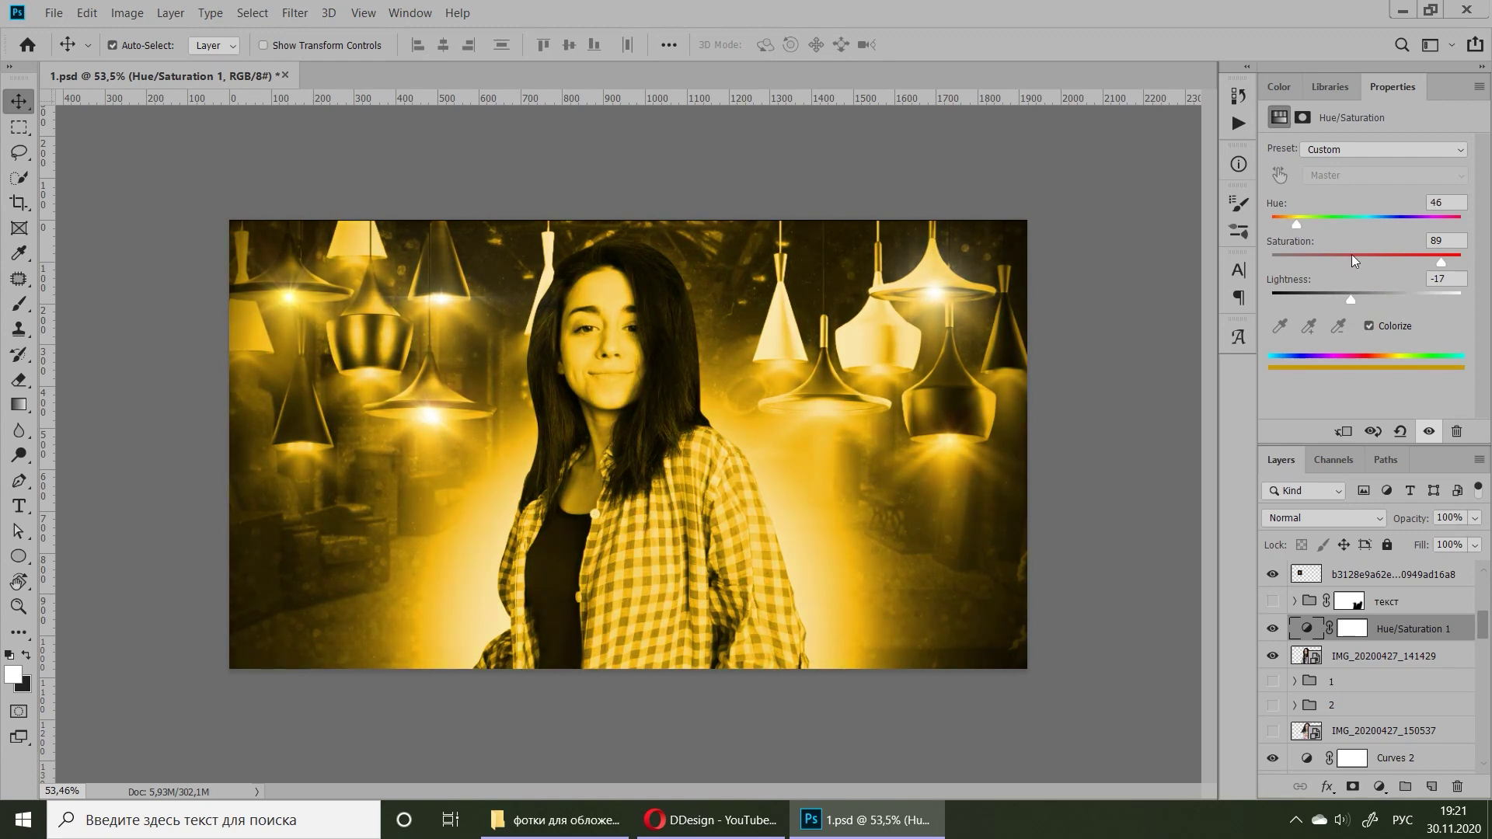
left_click_drag(1347, 300, 1343, 299)
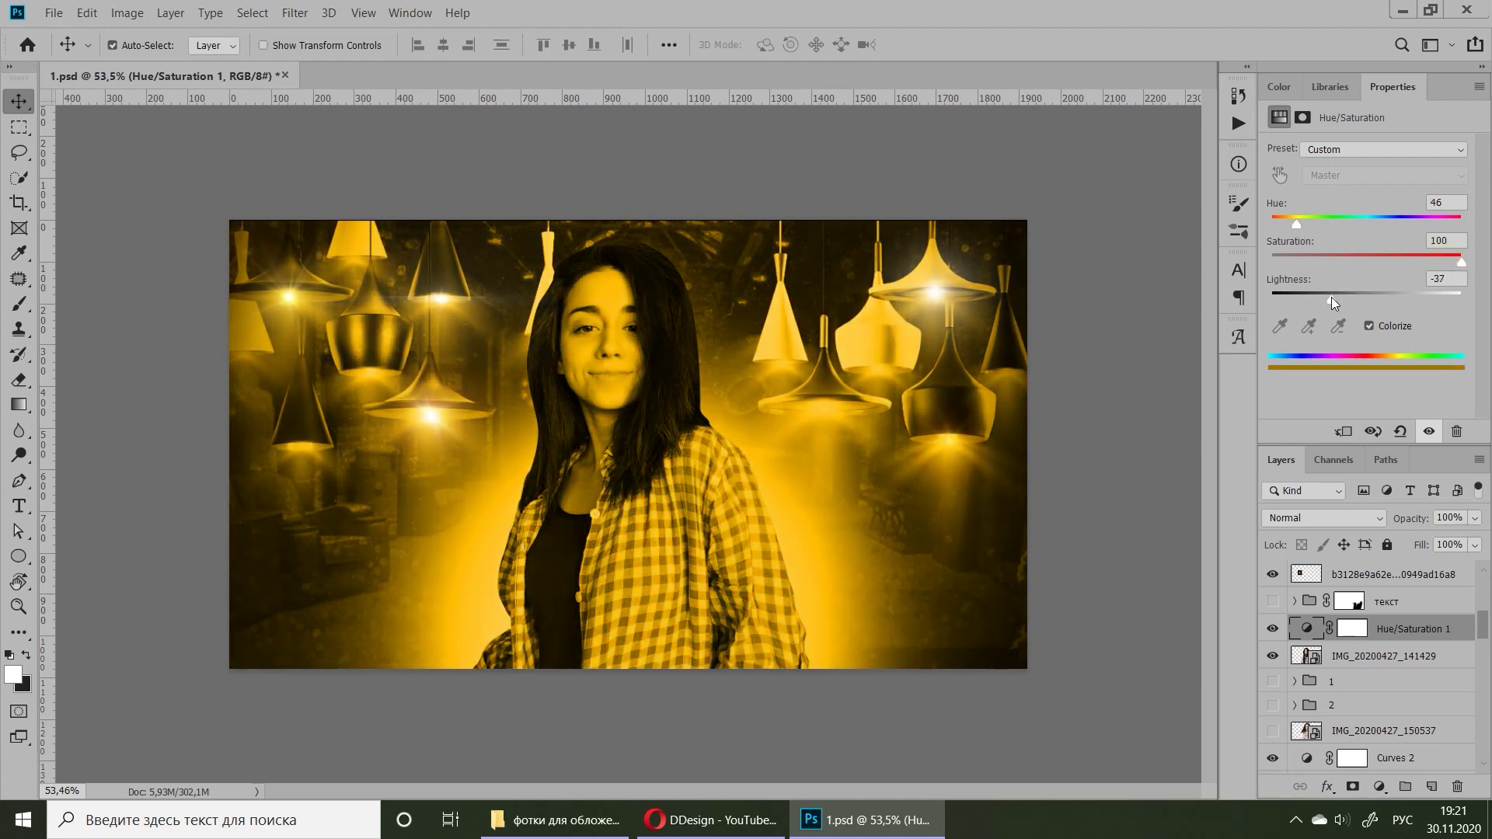
- Clip Hue/Saturation 1 to the portrait and invert its mask to hide the tint
left_click(1332, 643, "alt")
left_click(1384, 632)
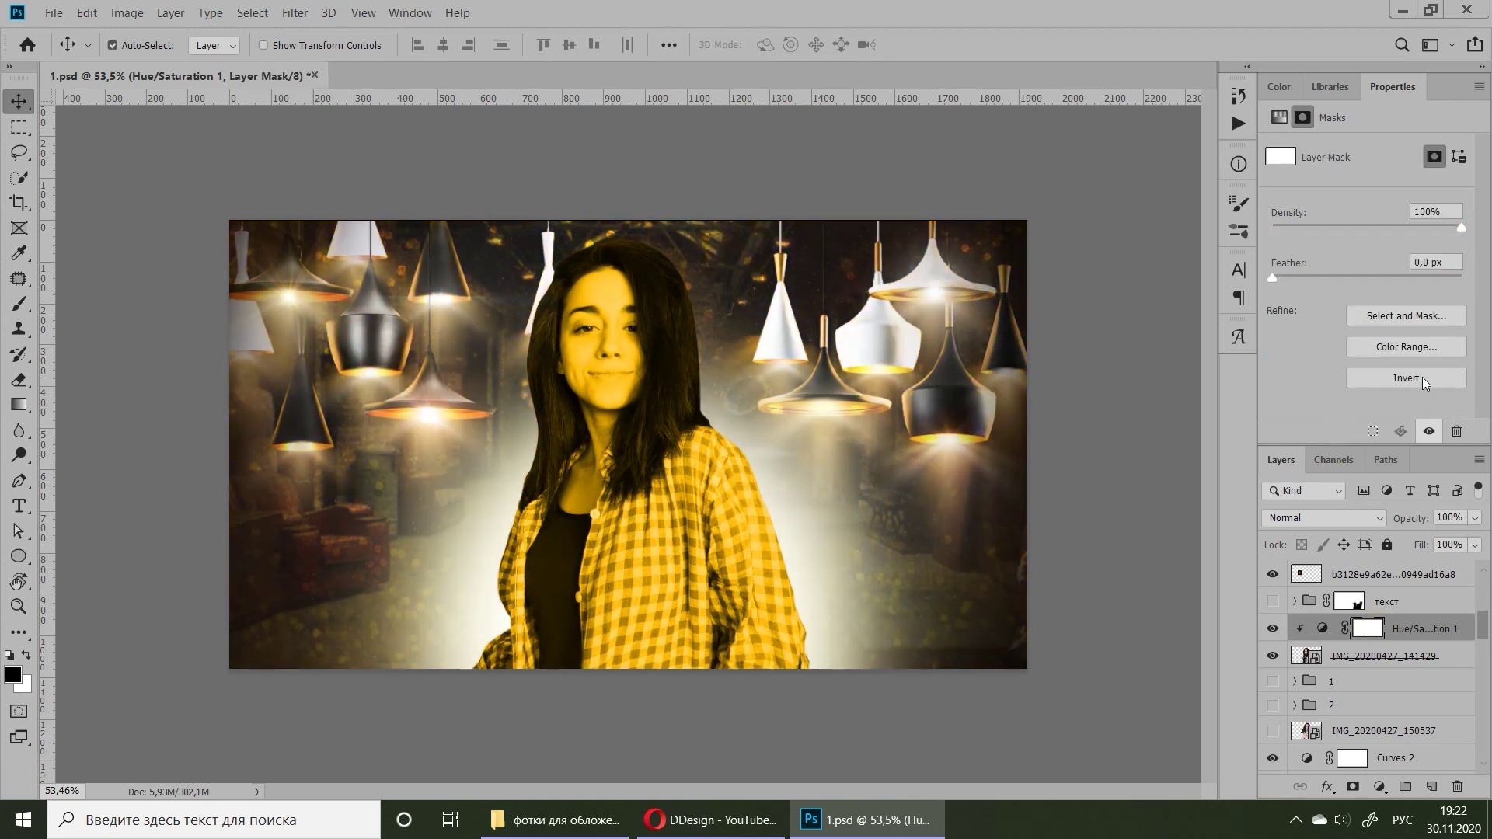
left_click(1422, 377)
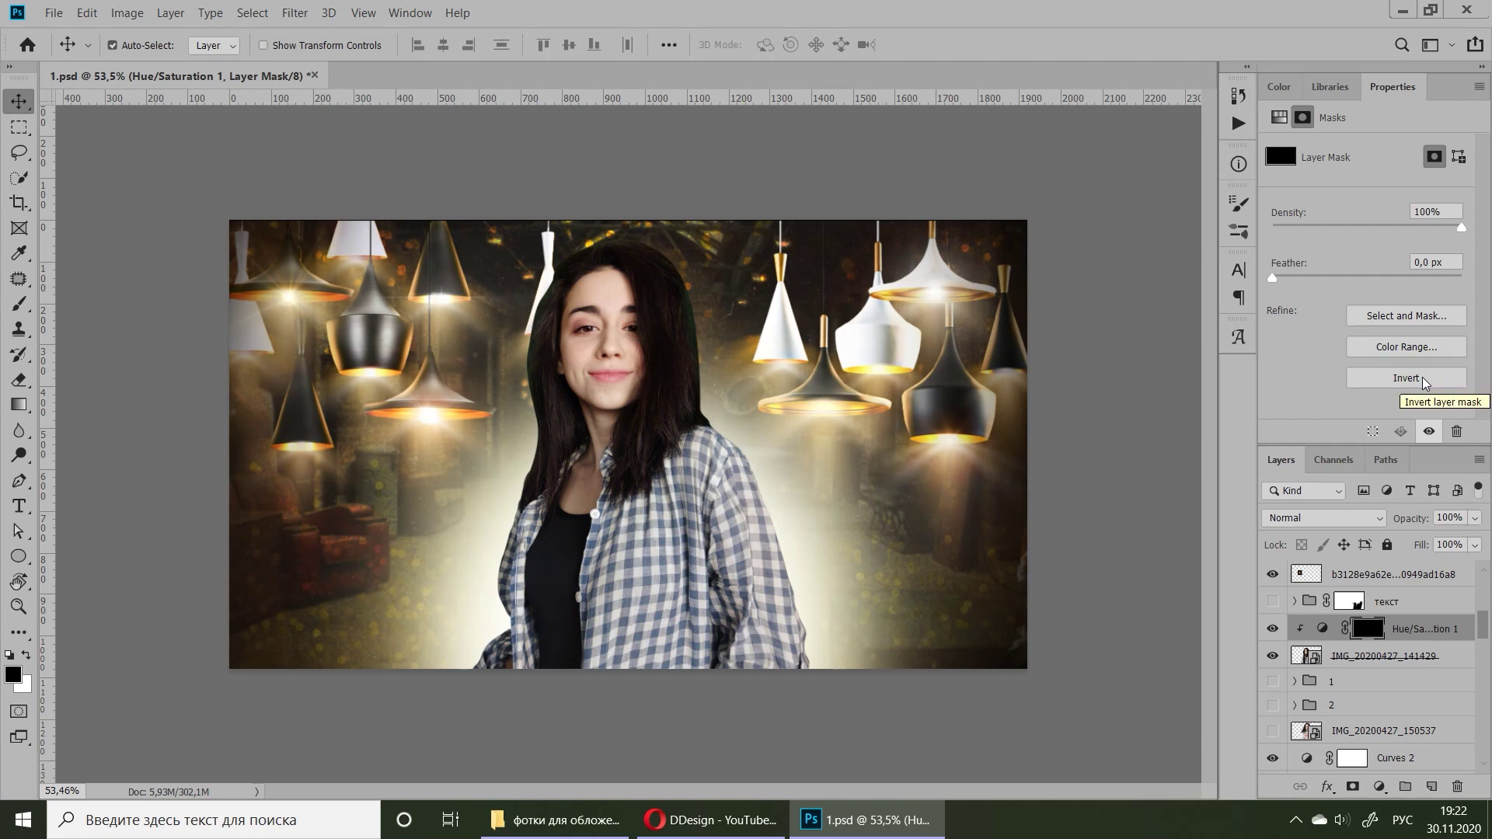
- Choose a brush preset and reopen the Hue/Saturation settings, with Lightness at -20
key("b")
right_click(181, 289)
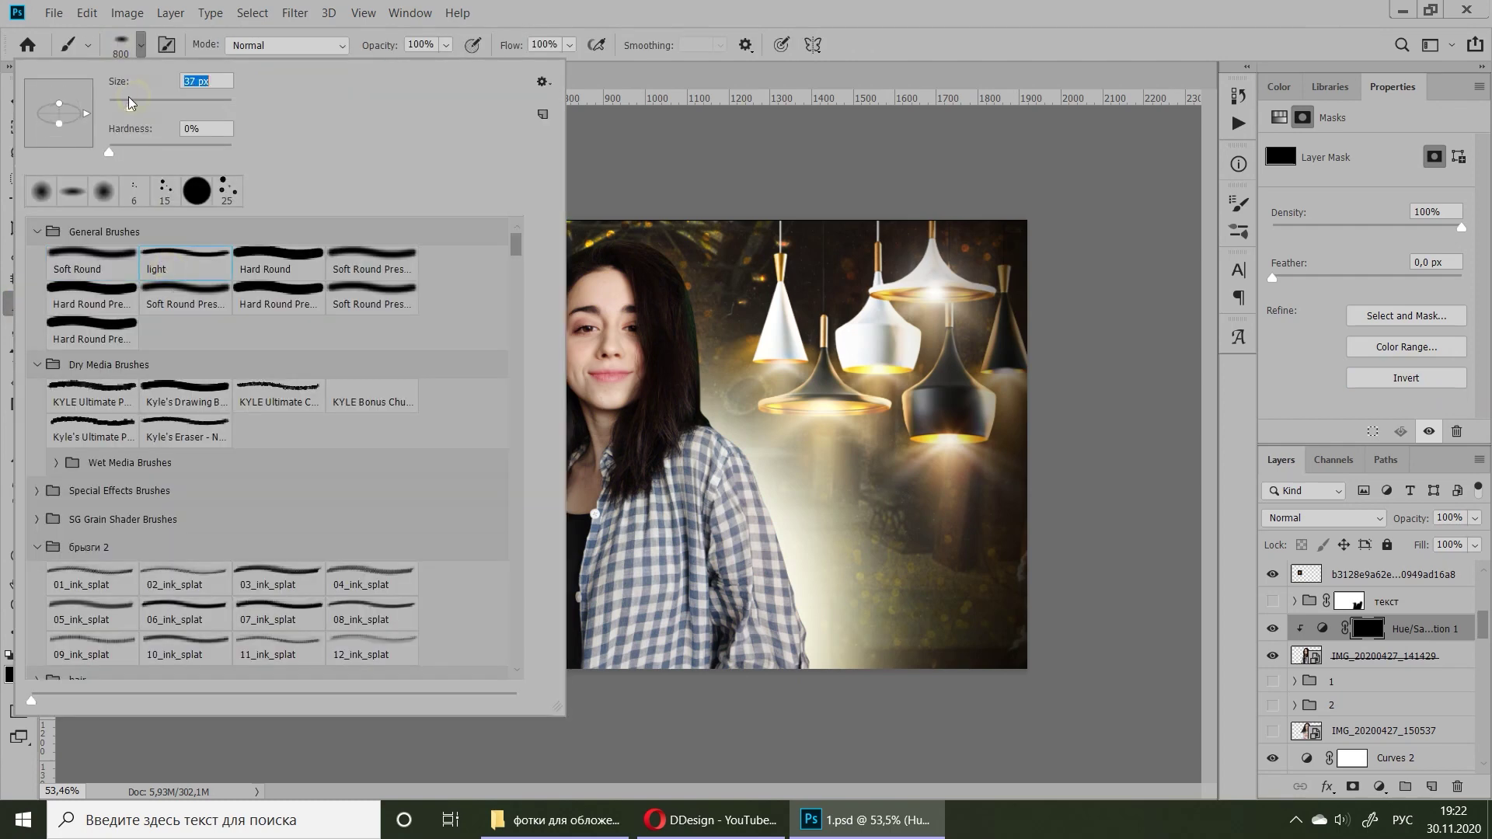
key("Return")
scroll(733, 559, "up", 3)
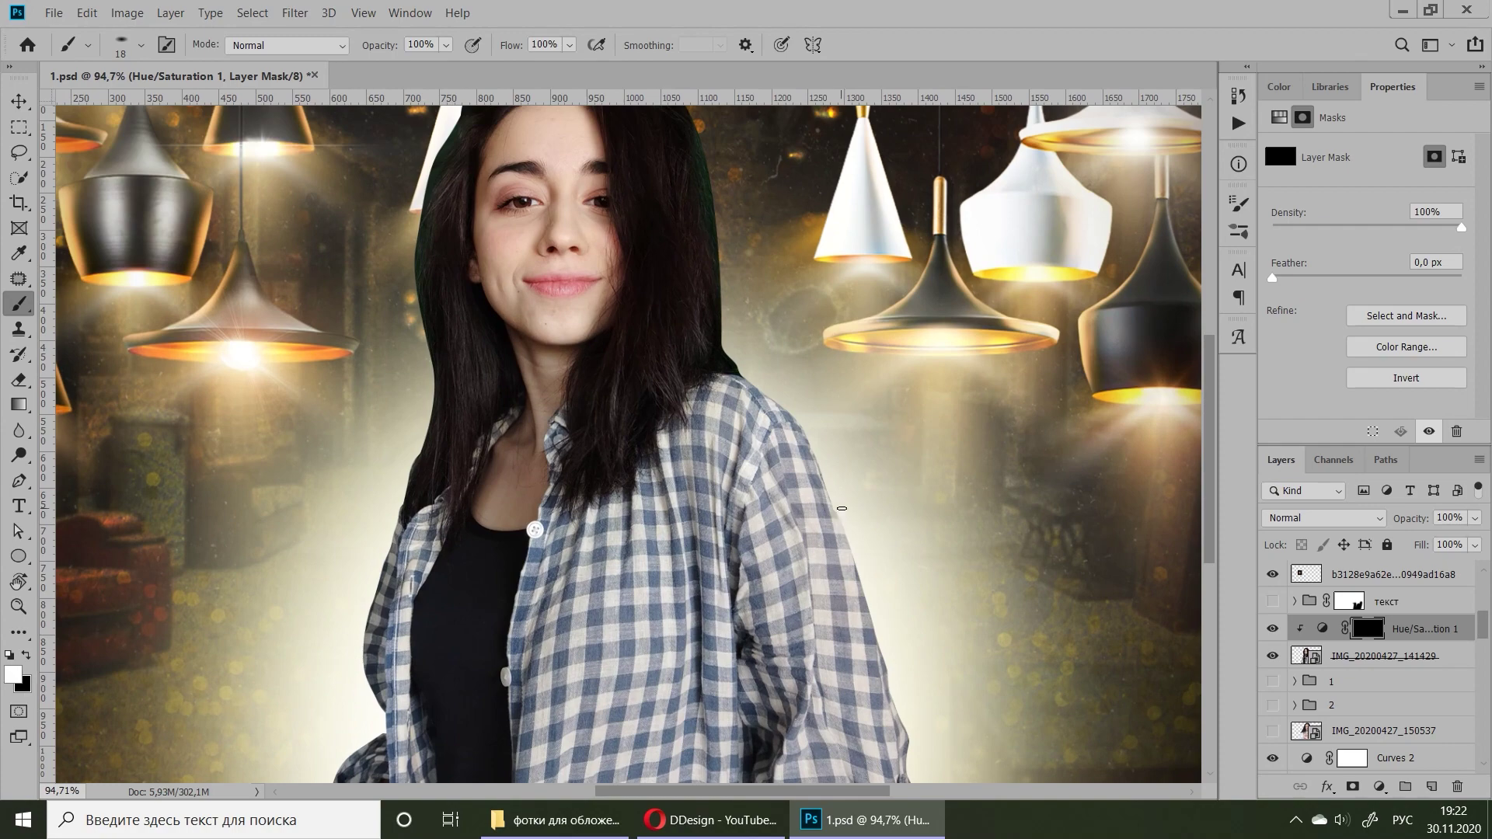
scroll(842, 509, "up", 1)
scroll(855, 560, "up", 1)
left_click(1322, 629)
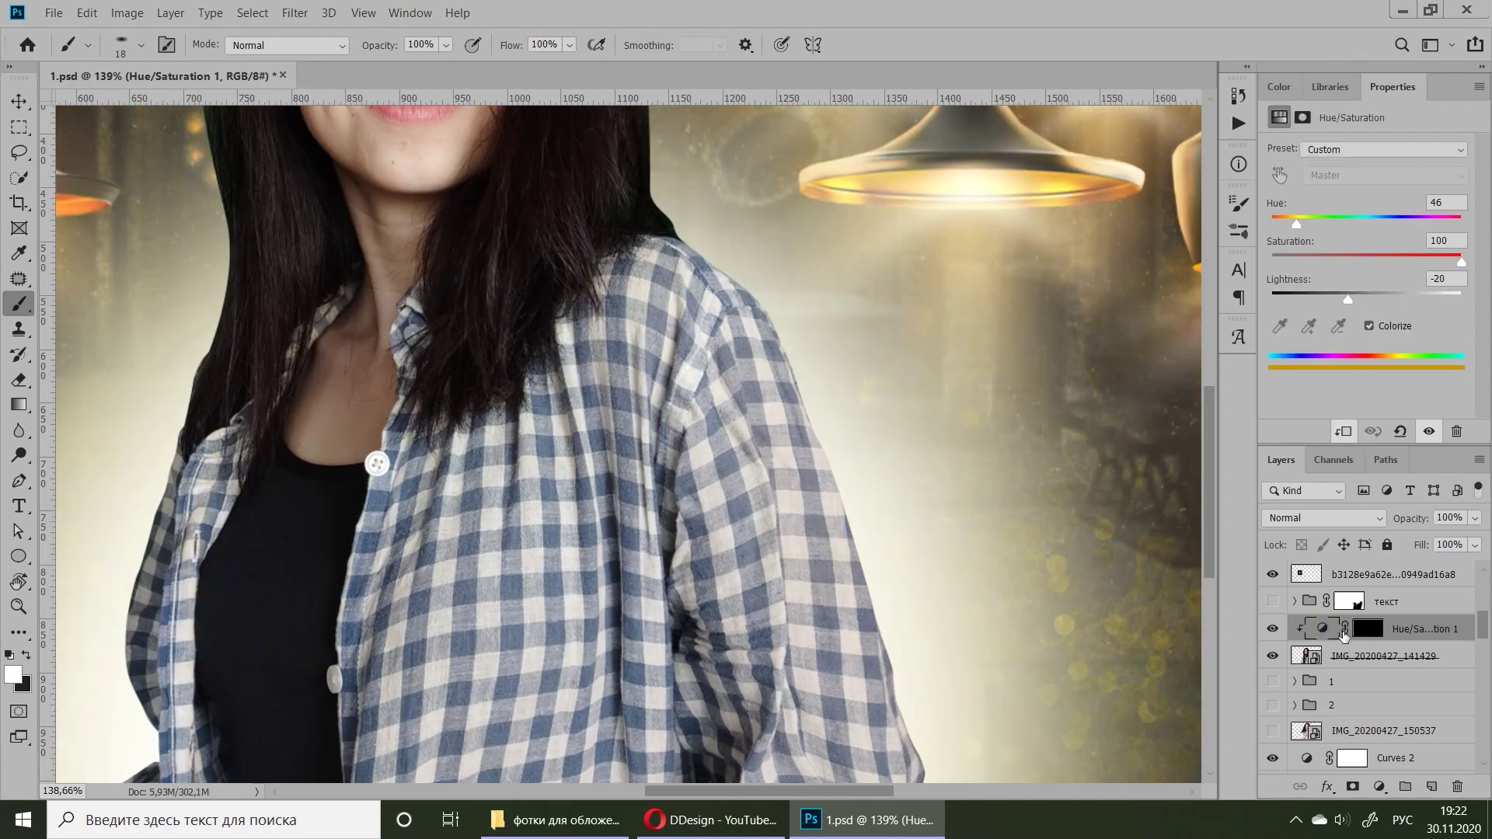
- Raise Hue/Saturation 1 Lightness to +29, set its blend mode to Screen, and reselect its mask
left_click(1356, 636)
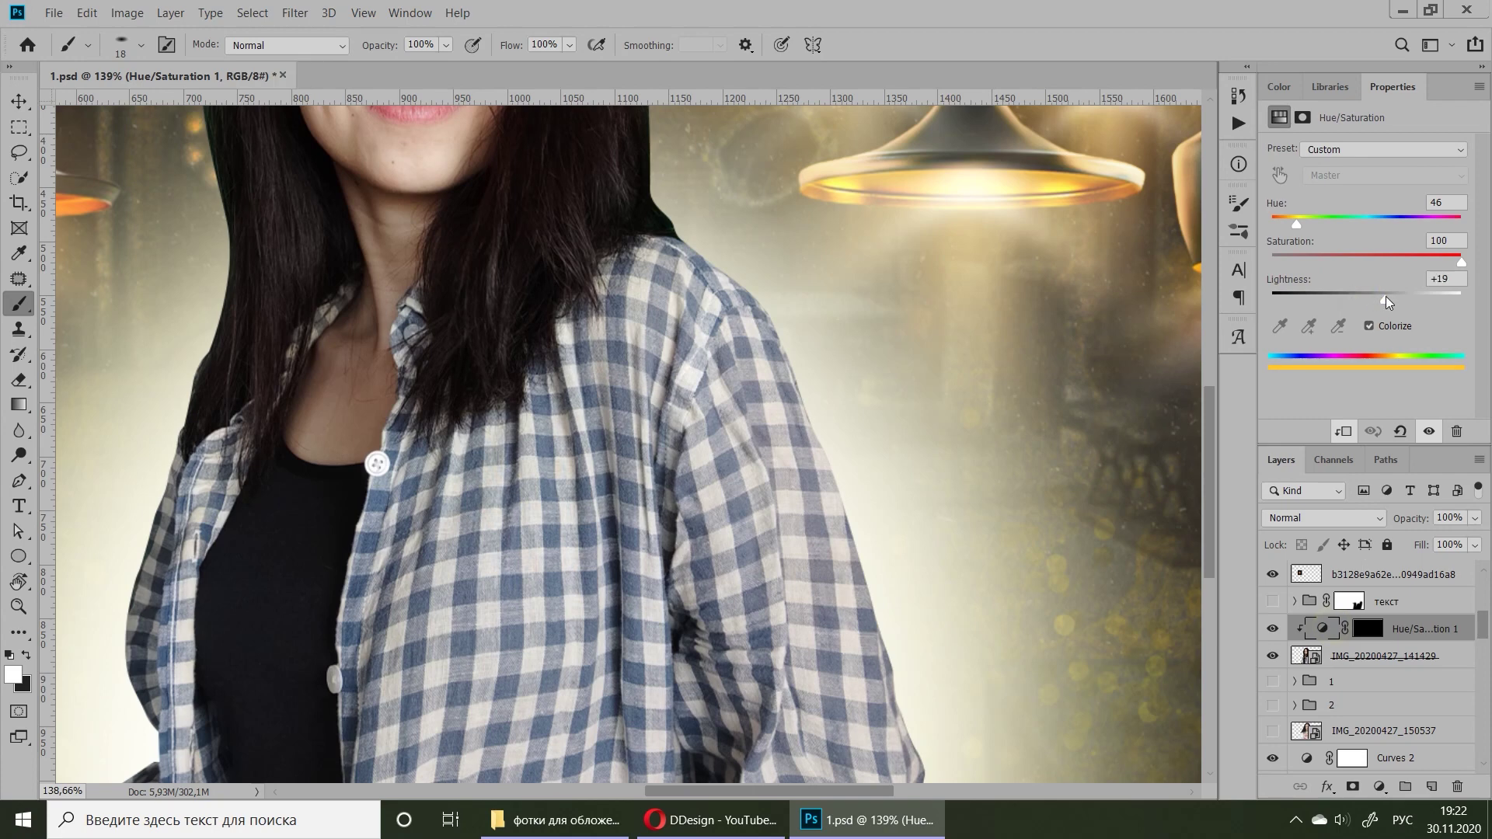
left_click(1366, 629)
left_click(1315, 636)
left_click(1324, 517)
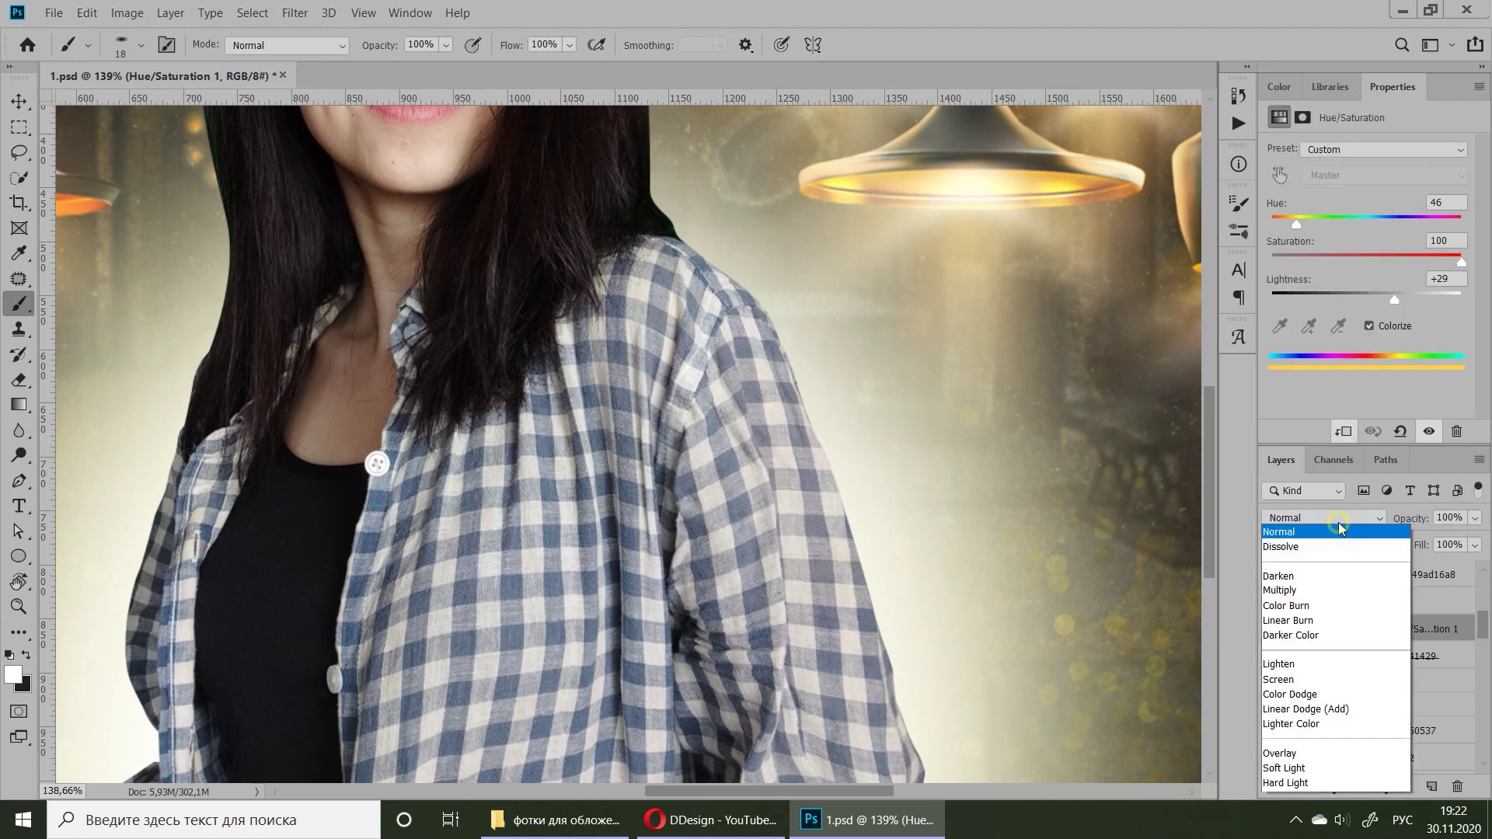
left_click(1290, 474)
left_click(1366, 630)
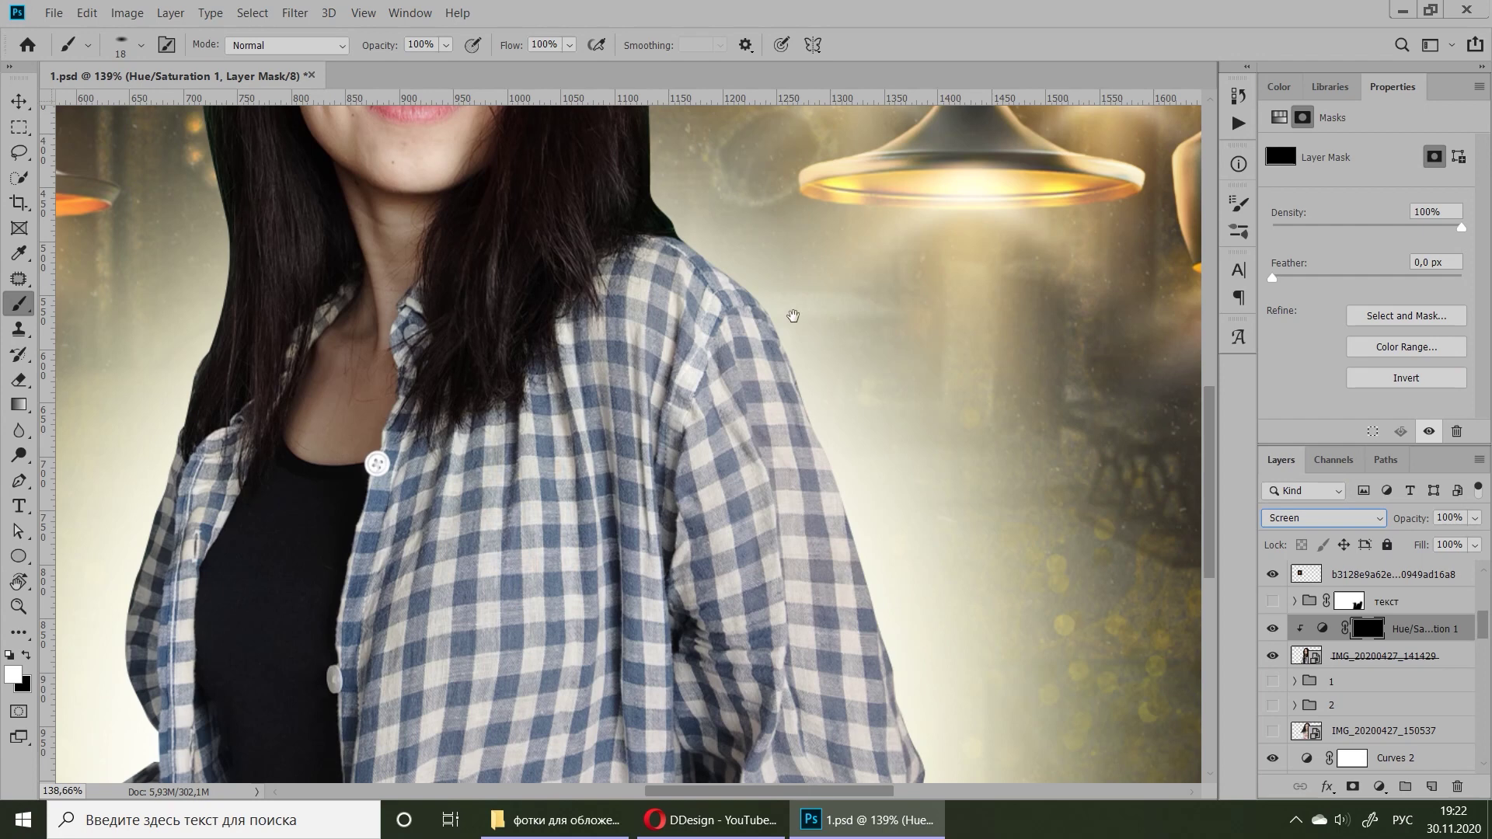
- Paint the yellow glow through the mask along the shirt's shoulder and arm edges
left_click_drag(838, 303, 793, 303)
mouse_move(769, 435)
left_mouse_down()
mouse_move(703, 288)
mouse_move(801, 542)
left_mouse_up()
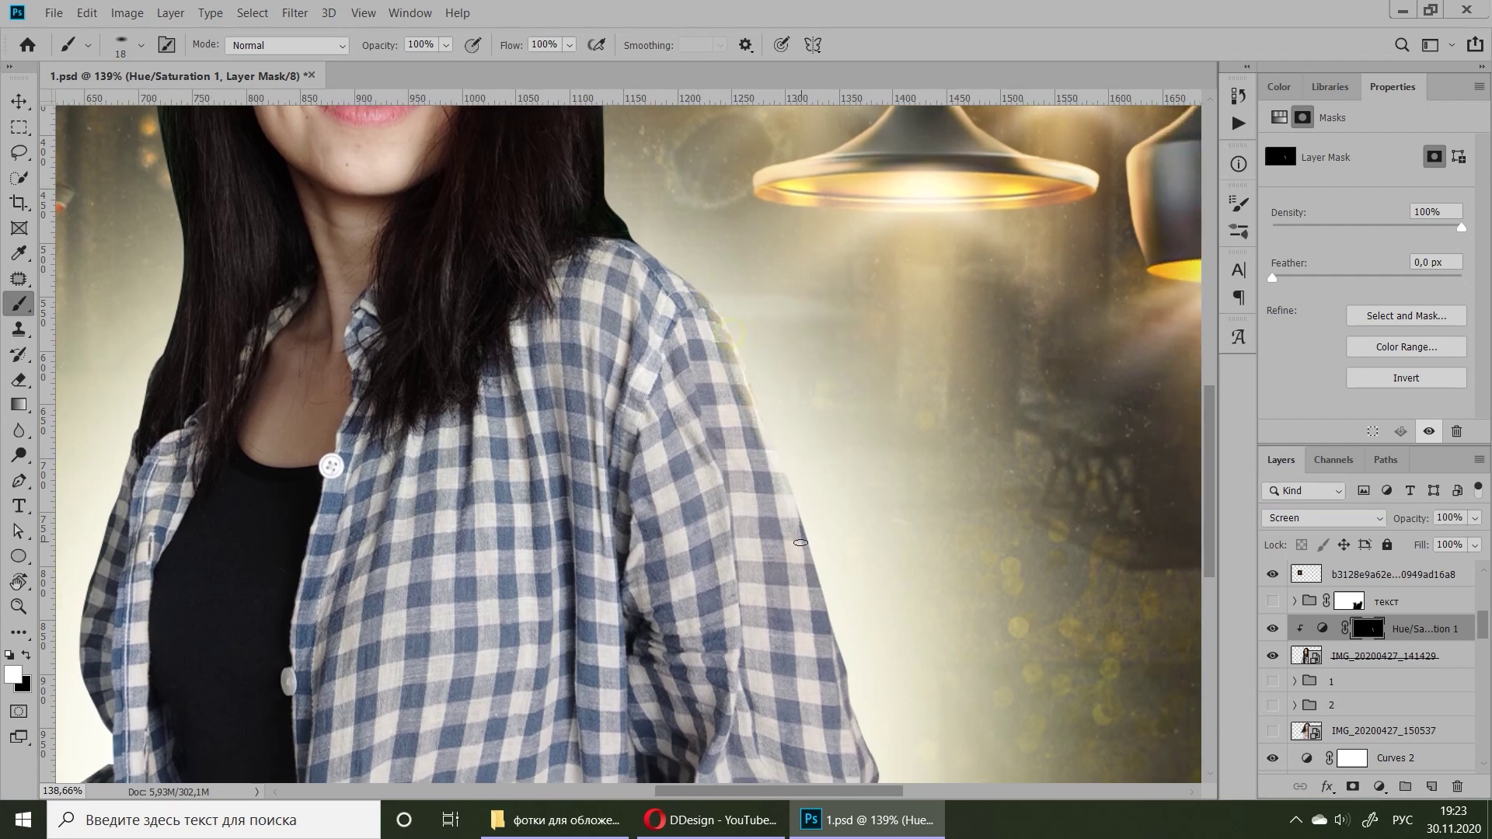
mouse_move(649, 269)
left_mouse_down()
mouse_move(739, 396)
mouse_move(780, 511)
left_mouse_up()
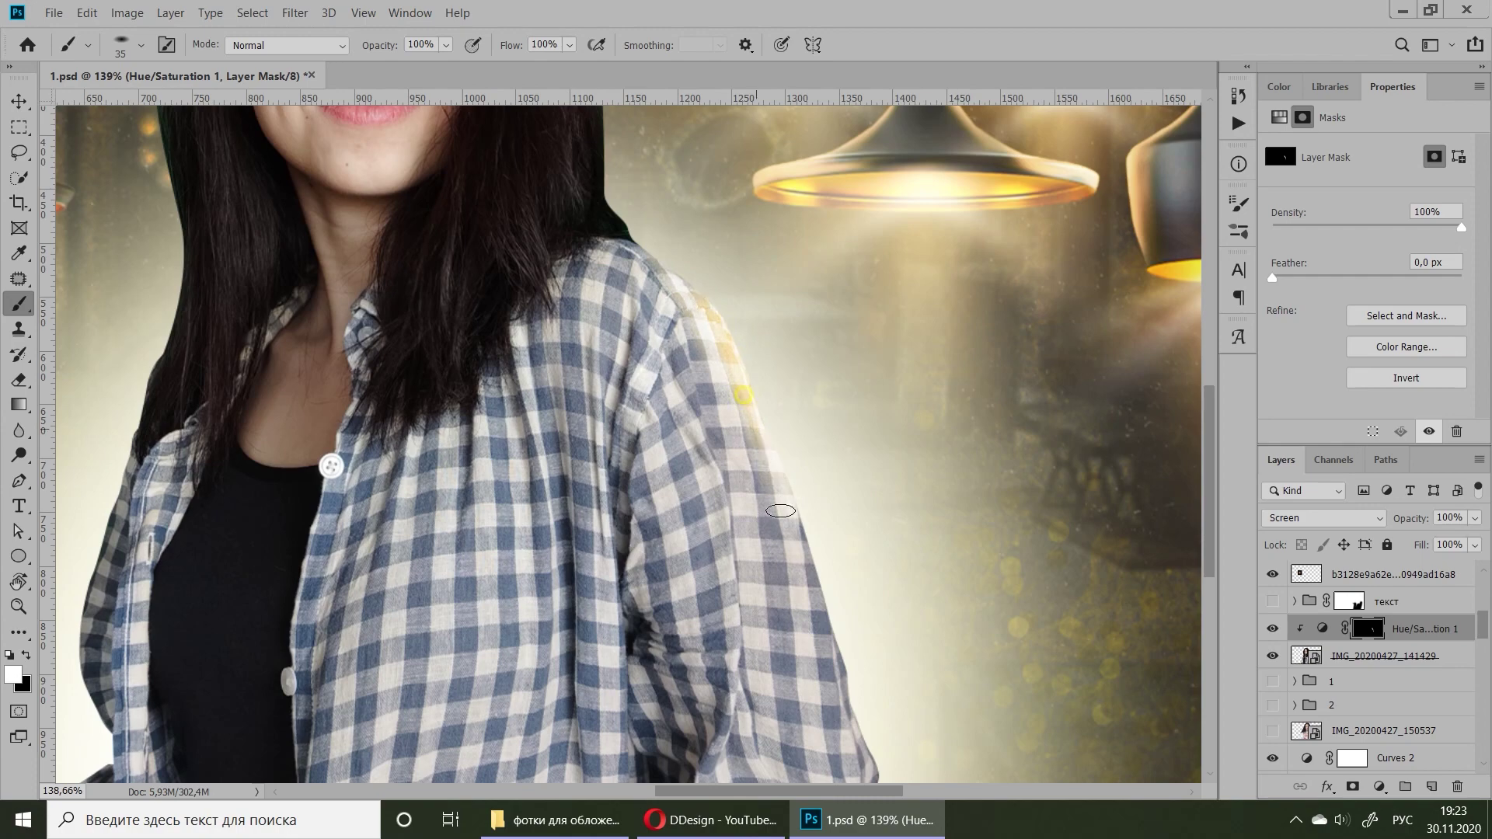
left_click_drag(754, 362, 741, 471)
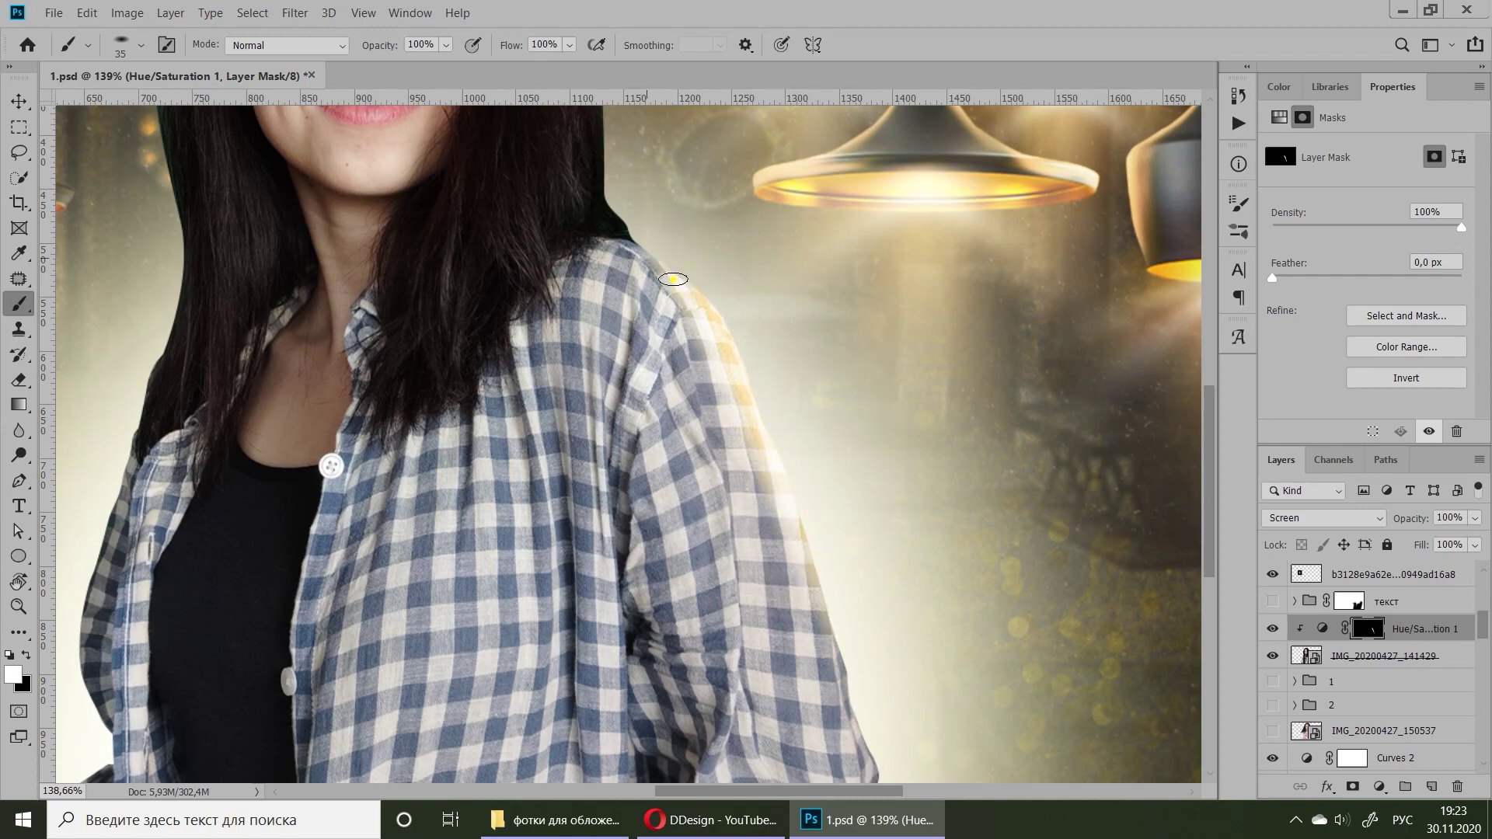
mouse_move(848, 680)
left_mouse_down()
mouse_move(783, 494)
mouse_move(829, 613)
left_mouse_up()
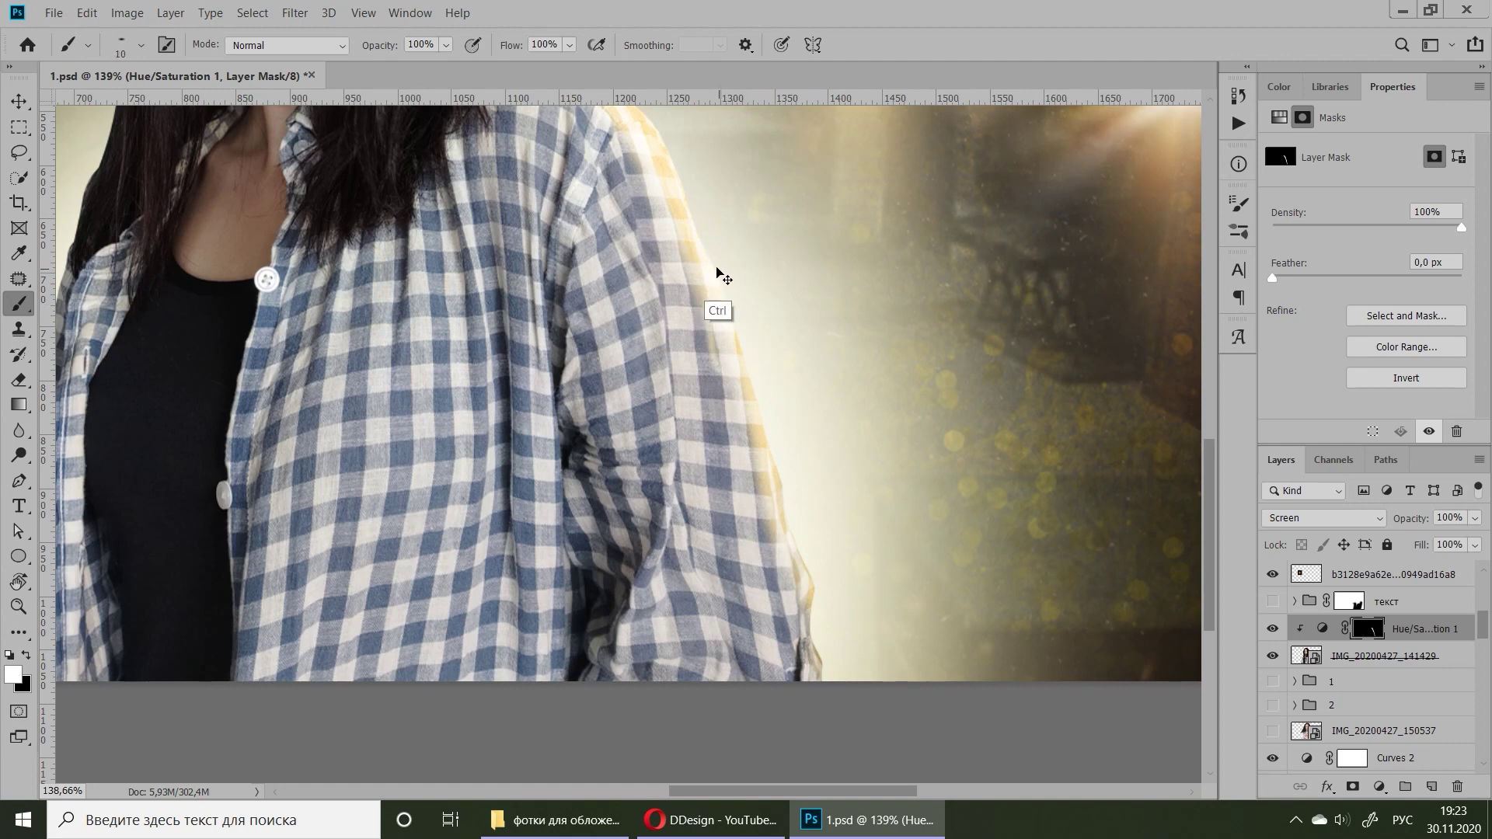
scroll(717, 272, "up", 2)
scroll(700, 223, "left", 1)
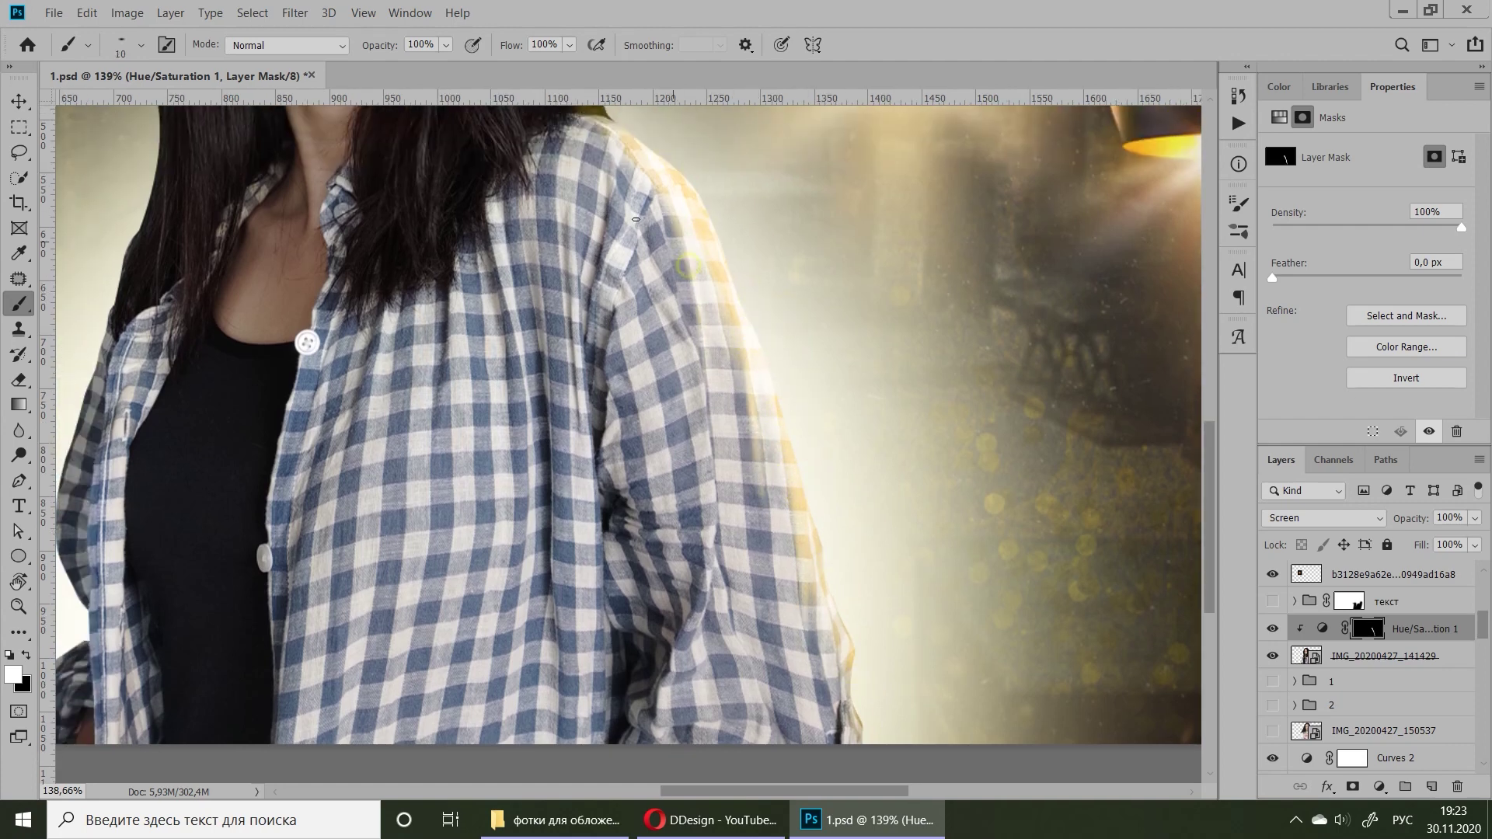
scroll(686, 340, "up", 1)
scroll(709, 328, "left", 1)
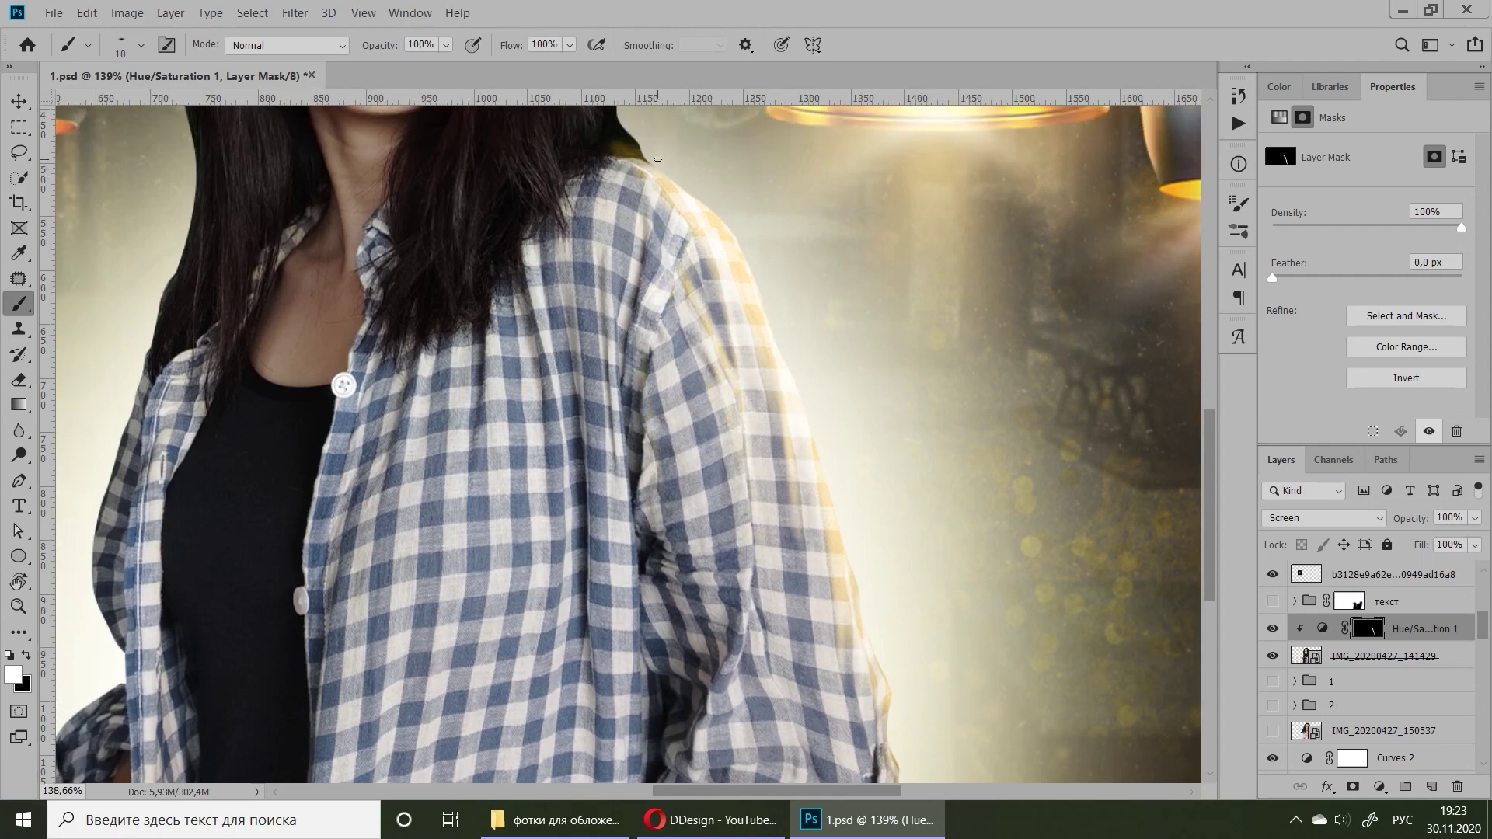
scroll(759, 378, "down", 3)
scroll(442, 251, "left", 7)
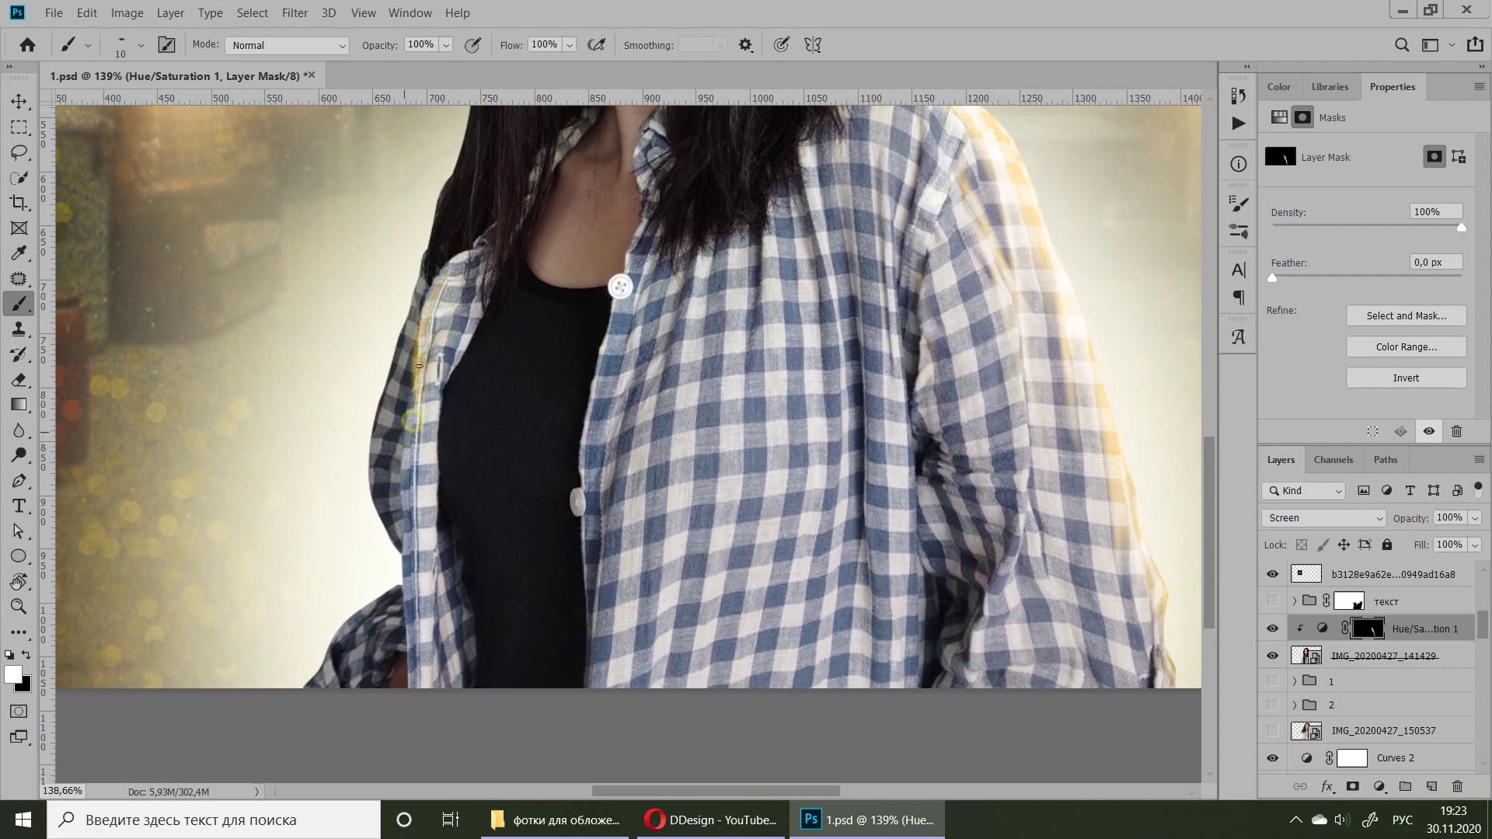
- Paint the glow along the shirt's left edge, erasing excess and adding another stroke
left_click_drag(432, 417, 408, 575)
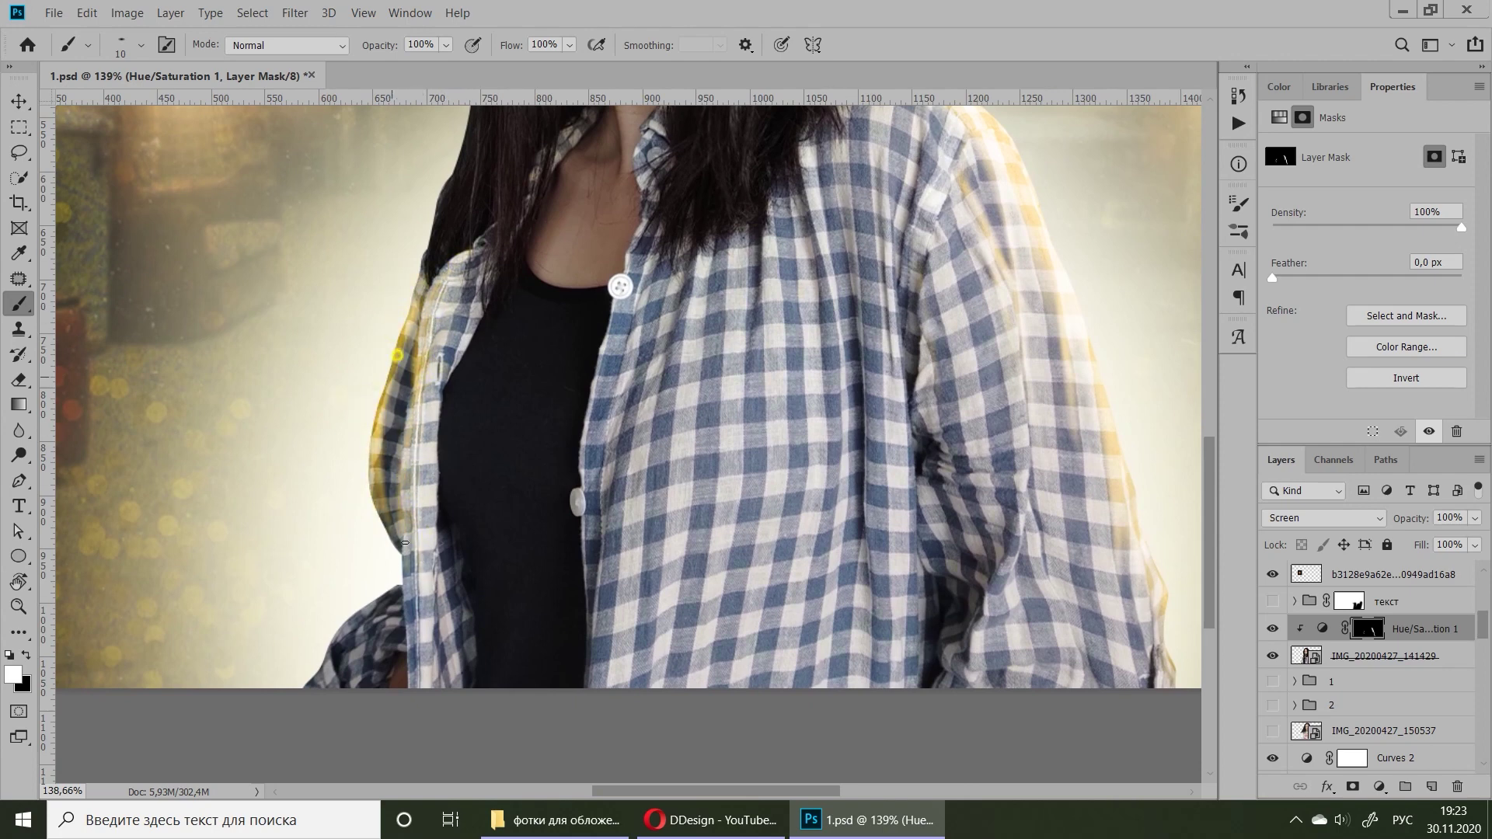
key("e")
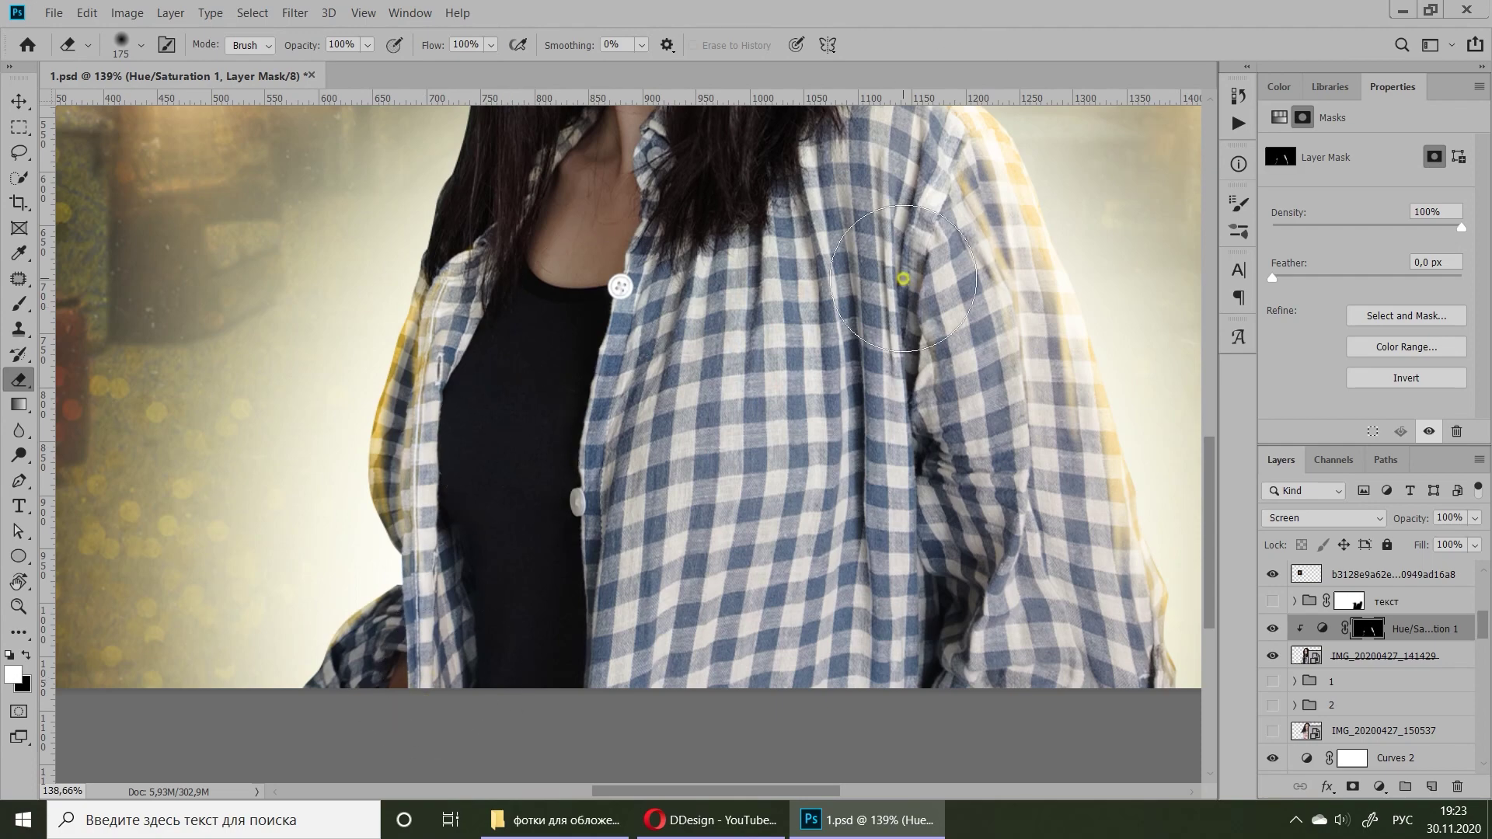
scroll(554, 561, "down", 5)
scroll(554, 561, "up", 3)
key("b")
scroll(557, 600, "up", 1)
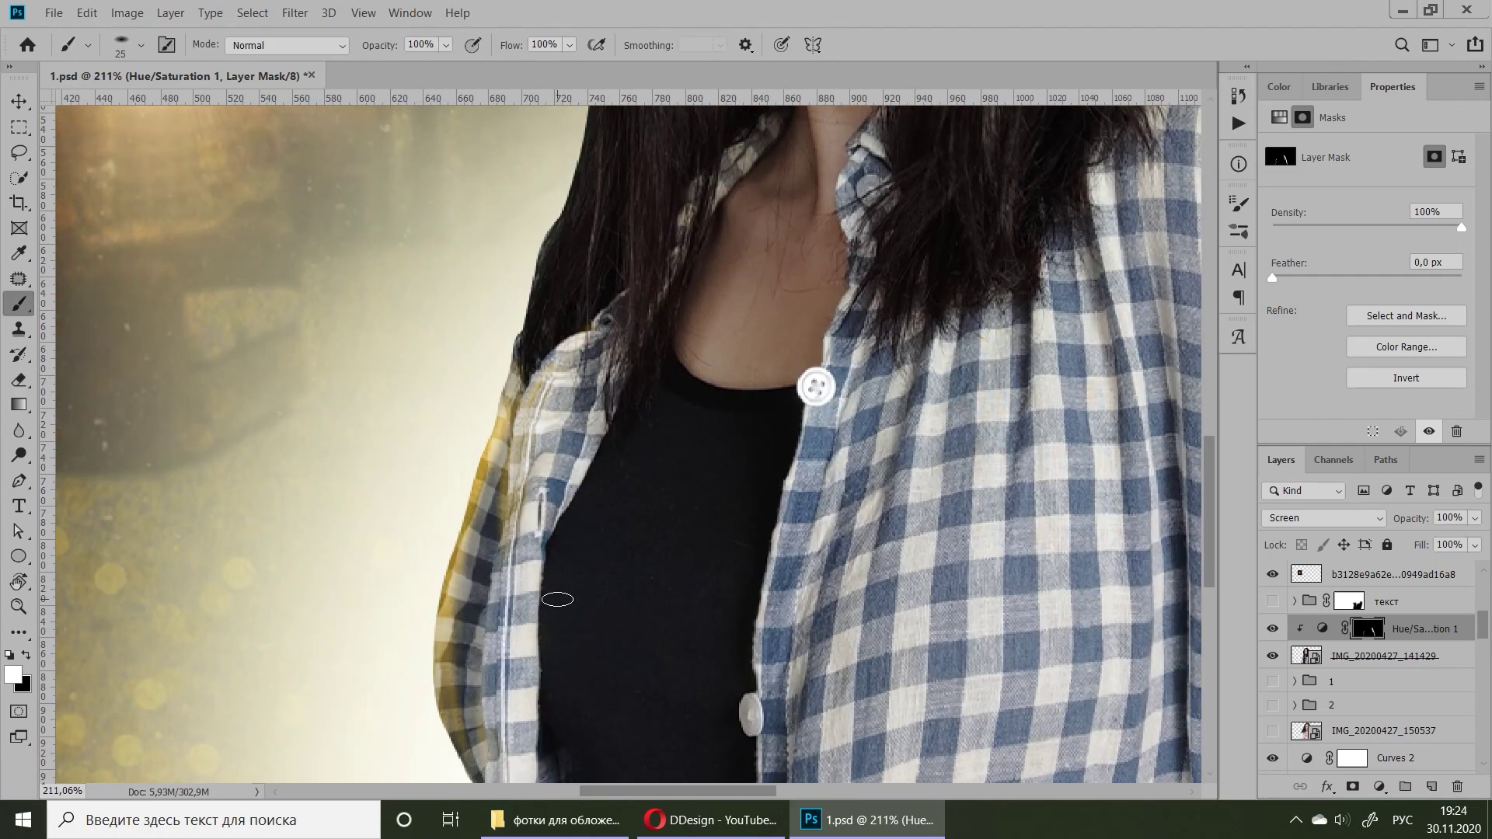
scroll(544, 362, "down", 3)
scroll(591, 466, "down", 3)
left_click_drag(684, 404, 687, 579)
- Clean up excess glow along the shirt edges with the Eraser
key("e")
scroll(699, 466, "down", 1)
scroll(739, 616, "down", 1)
scroll(749, 334, "down", 1)
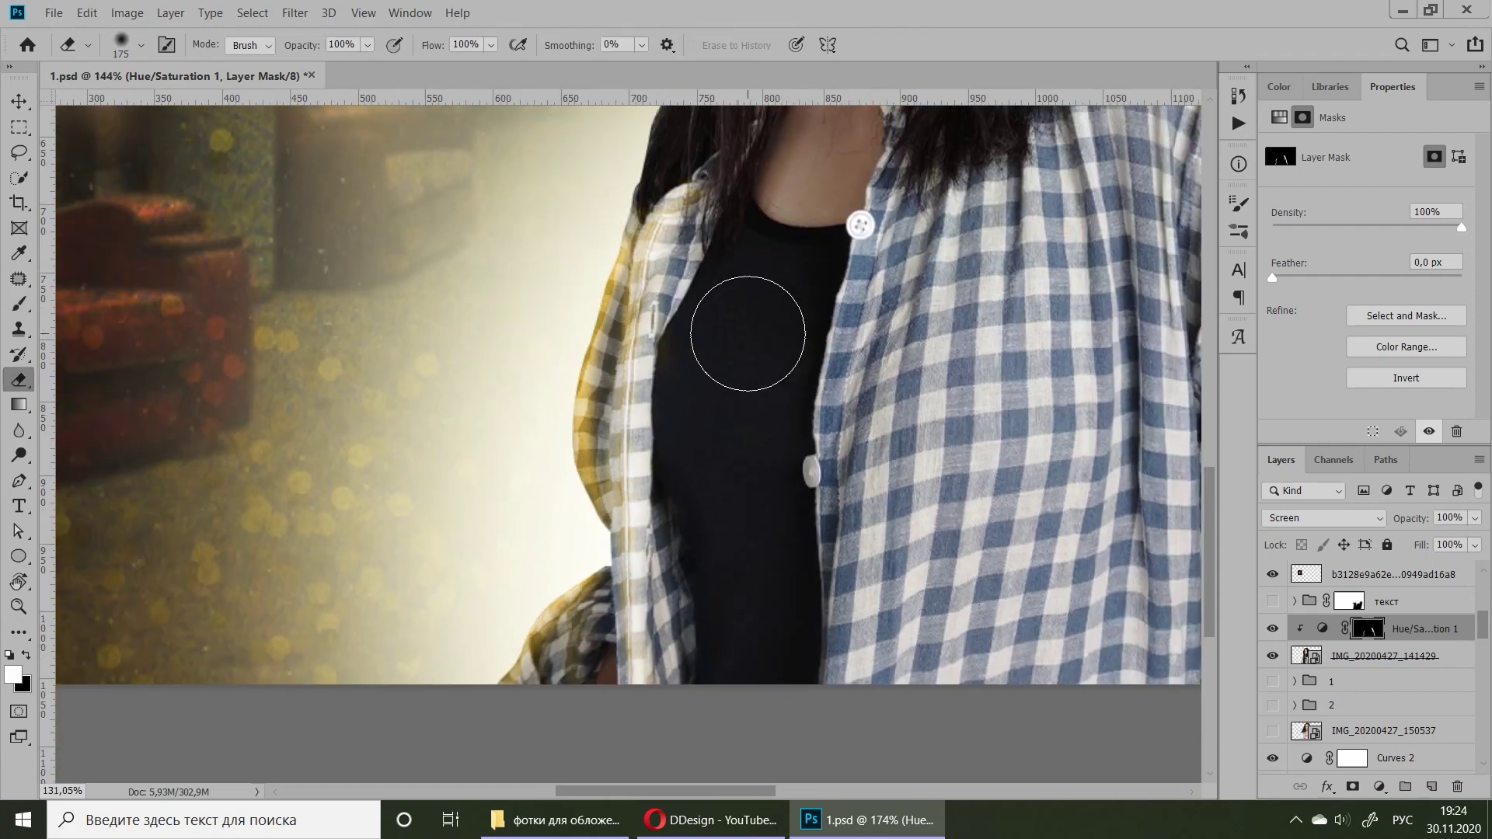
scroll(665, 310, "down", 1)
scroll(666, 310, "up", 2)
key("b")
left_click(140, 45)
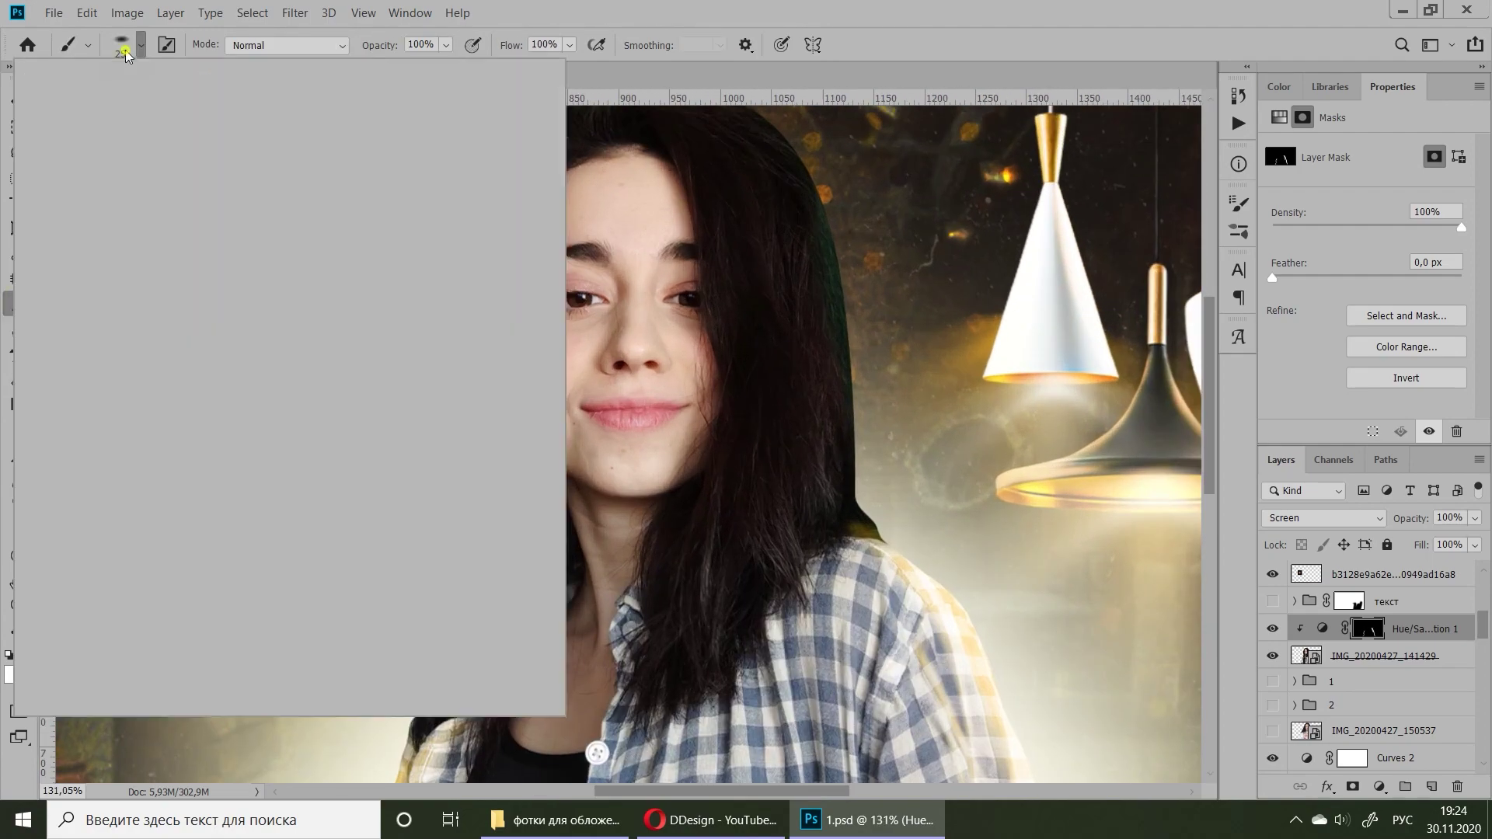
- Paint a yellow glow down the left hair edge with a small scatter brush
double_click(164, 194)
scroll(428, 368, "up", 1)
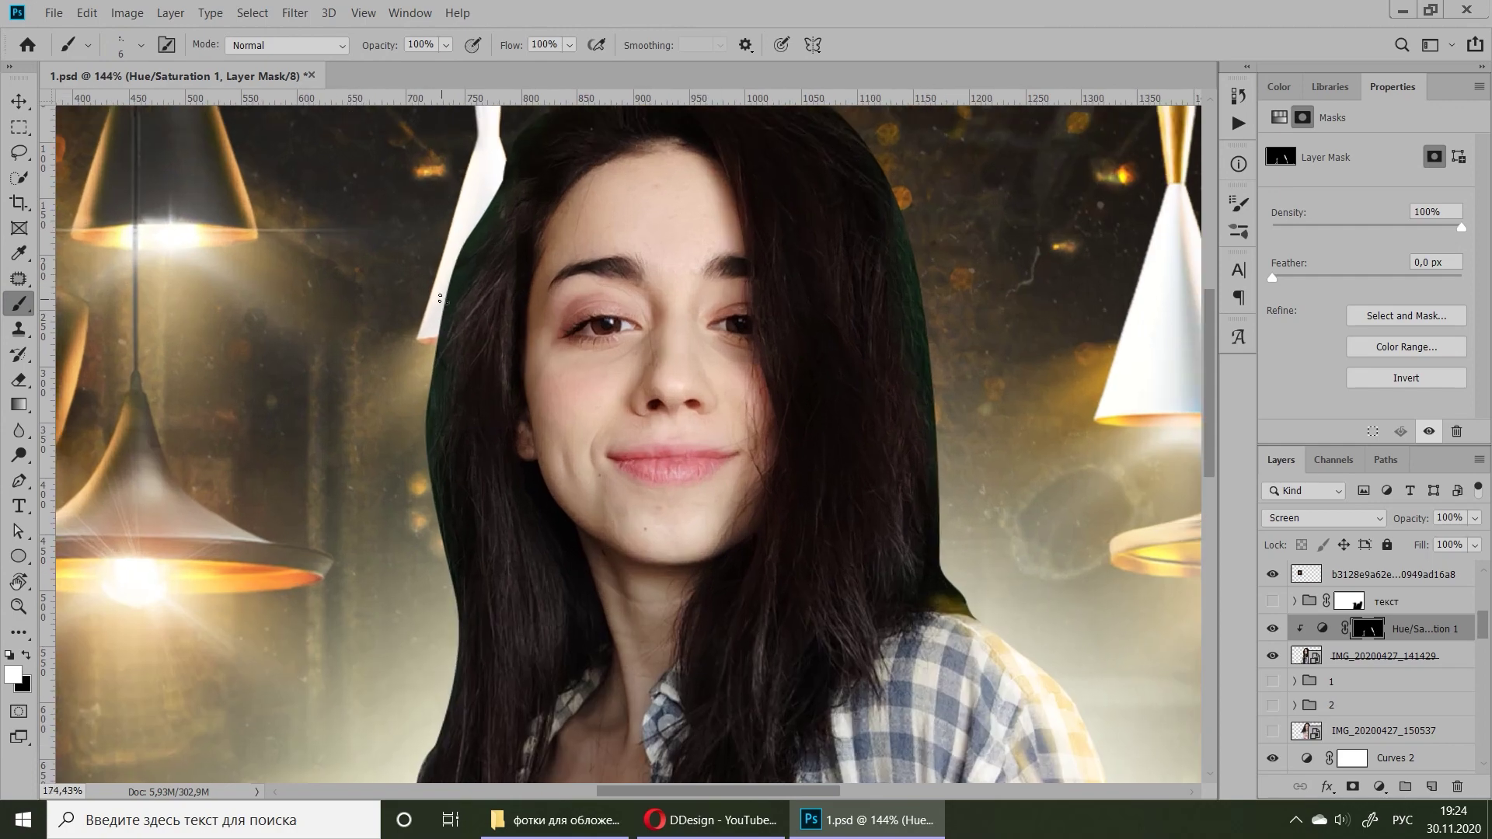
scroll(440, 299, "up", 1)
key("bracketright")
key("bracketright")
left_click_drag(506, 189, 460, 611)
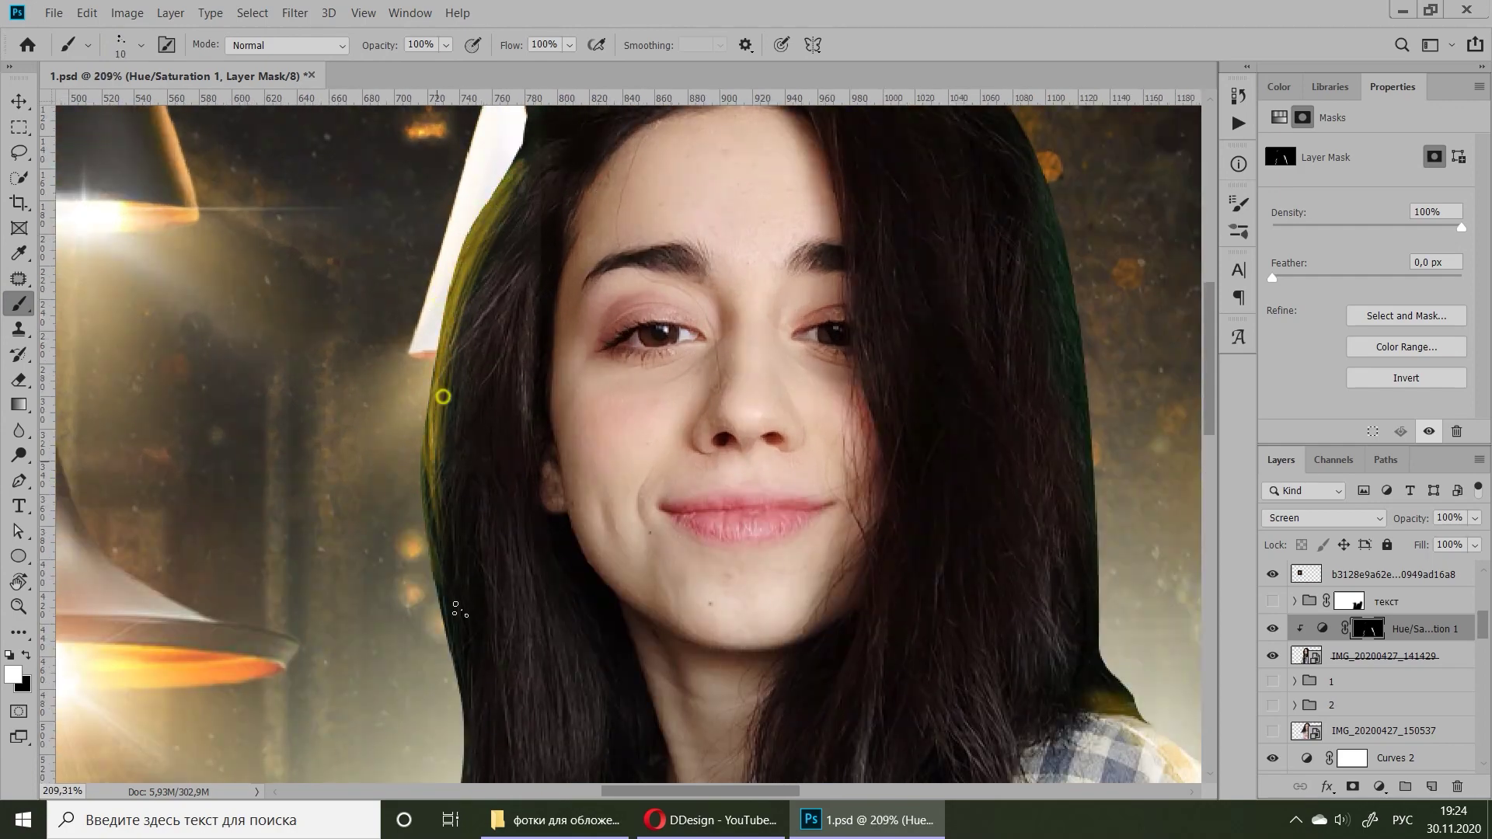
mouse_move(463, 299)
left_mouse_down()
mouse_move(447, 621)
mouse_move(467, 343)
mouse_move(506, 693)
left_mouse_up()
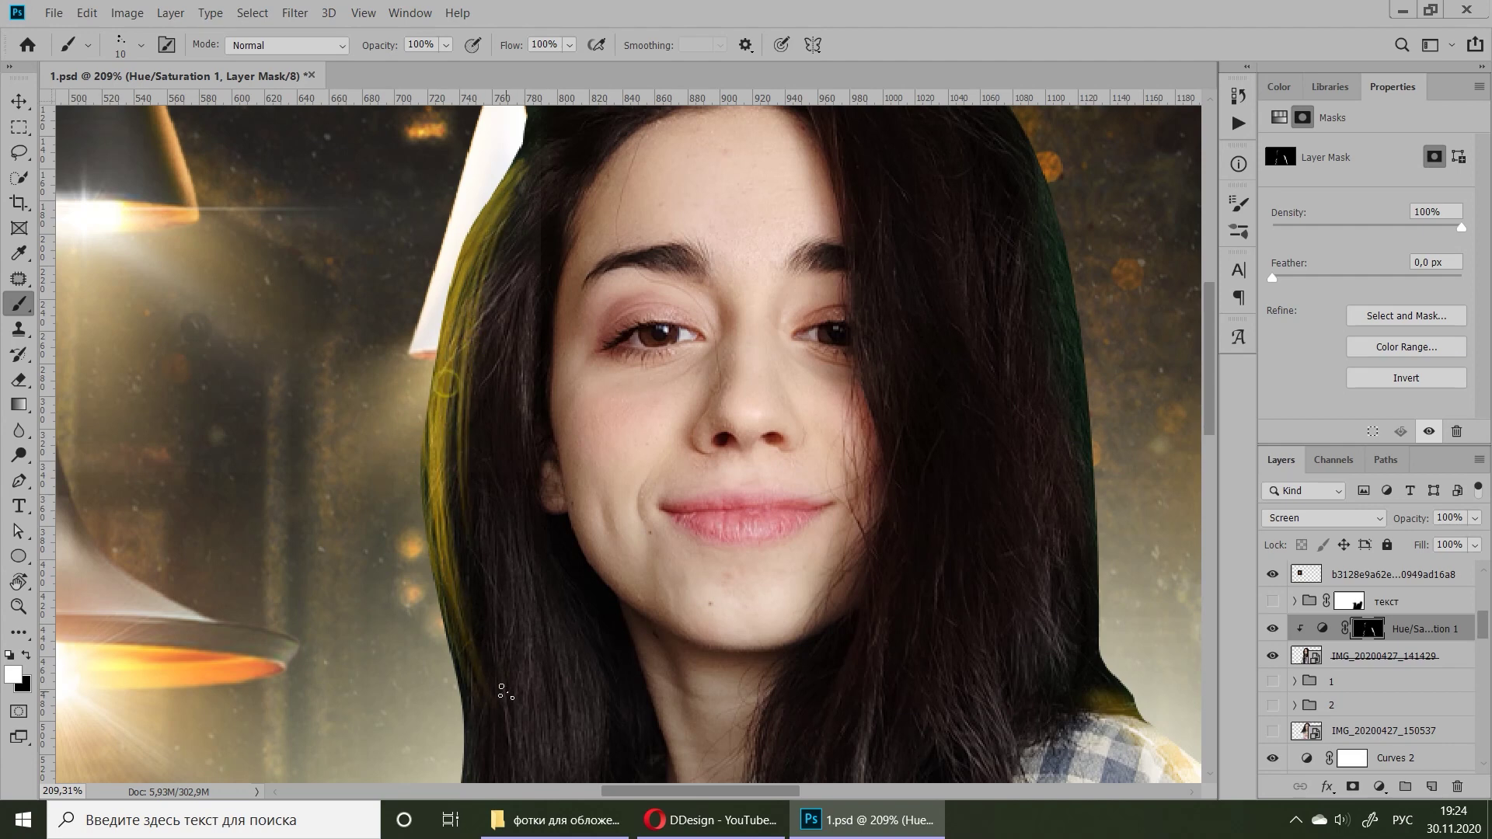
- Add more yellow tint along the left hair edge through the Hue/Saturation mask
left_click(1313, 640)
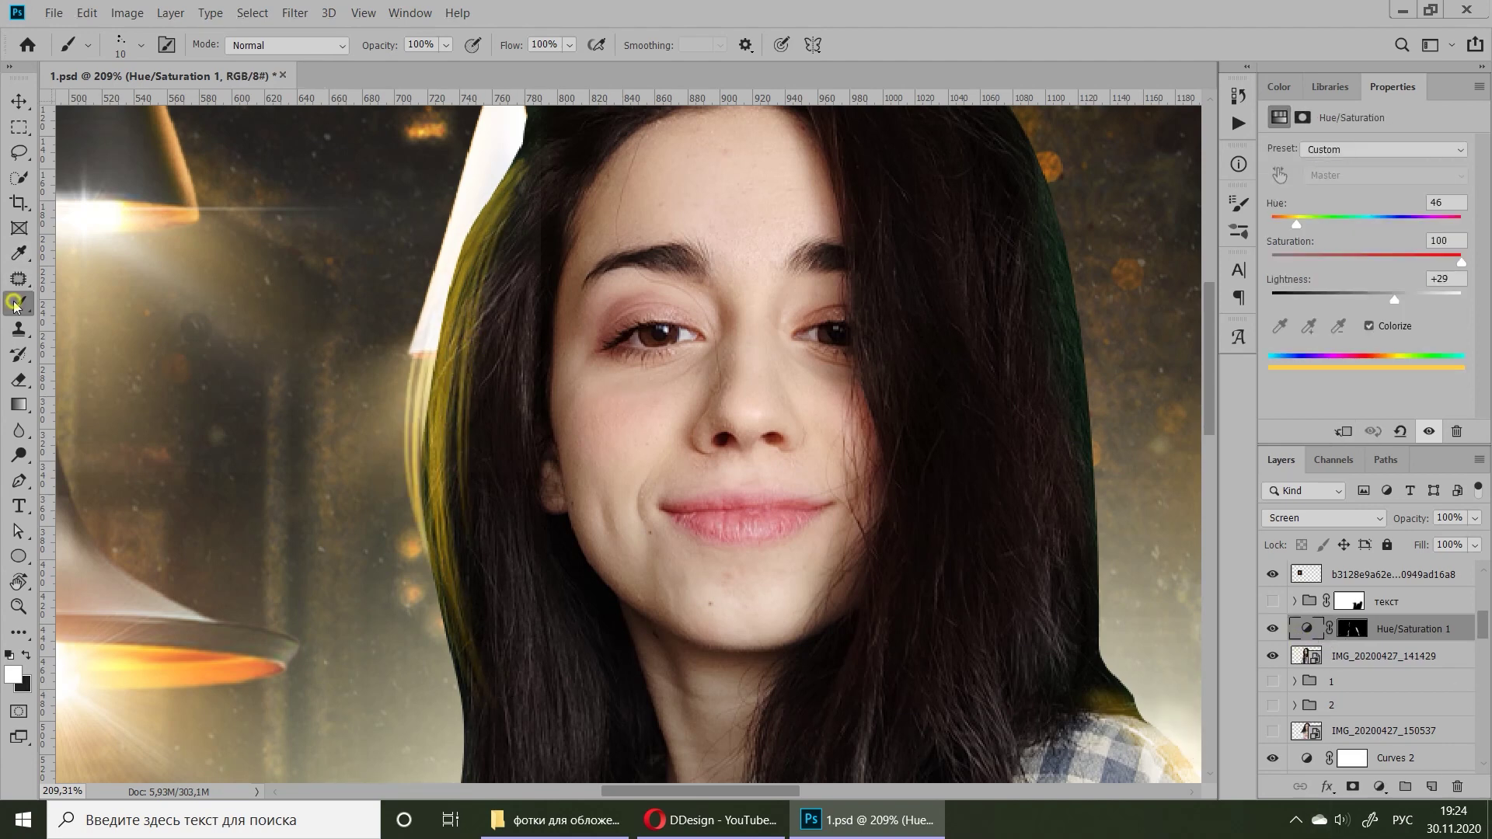
left_click(1351, 628)
mouse_move(528, 180)
left_mouse_down()
mouse_move(442, 699)
mouse_move(527, 250)
mouse_move(457, 409)
mouse_move(513, 578)
left_mouse_up()
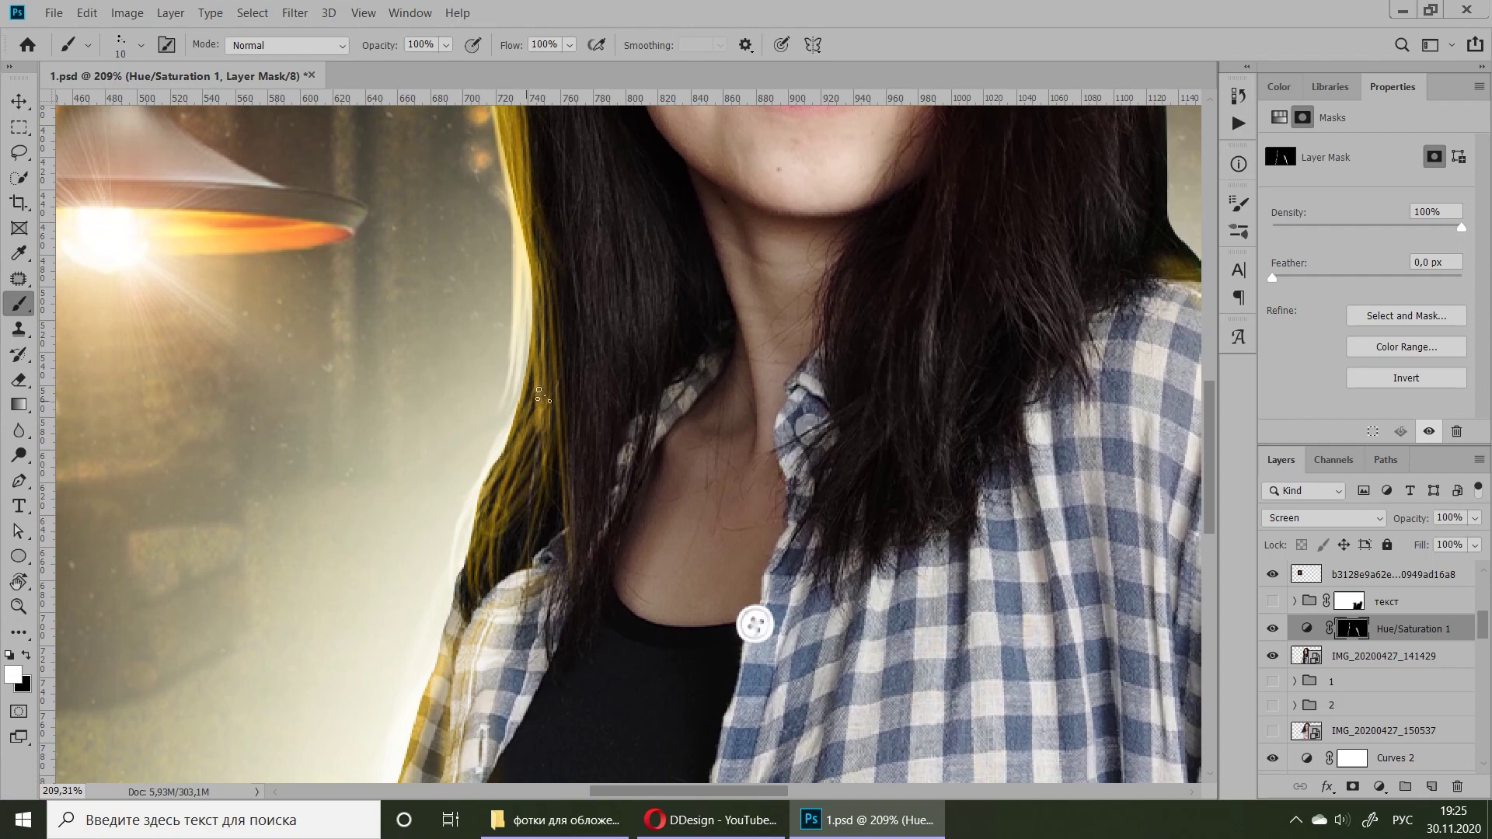
mouse_move(759, 622)
left_mouse_down()
mouse_move(763, 689)
mouse_move(575, 389)
left_mouse_up()
mouse_move(559, 202)
left_mouse_down()
mouse_move(585, 449)
mouse_move(544, 684)
left_mouse_up()
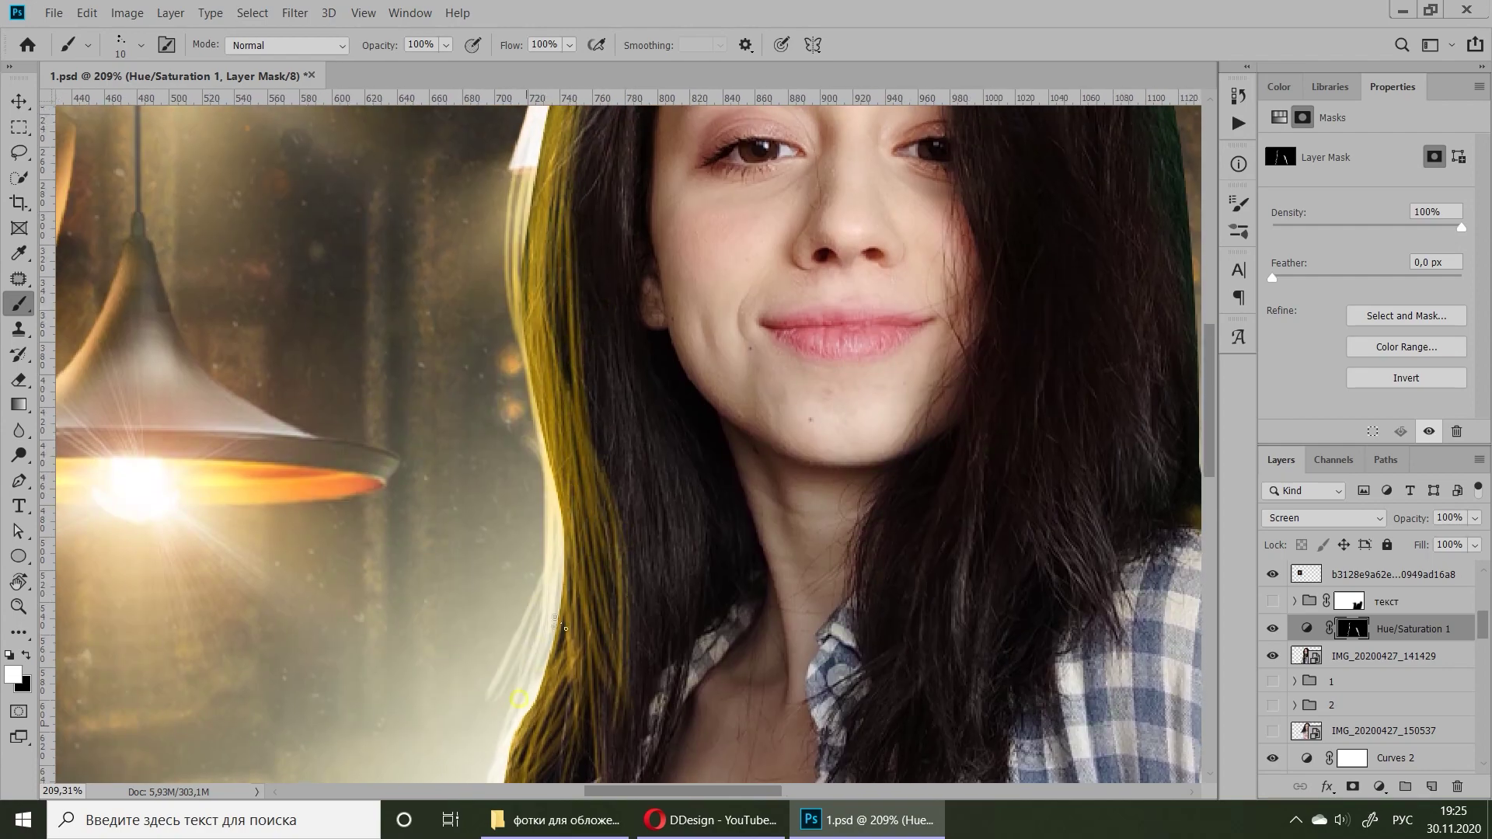
- Extend the yellow tint over the top and outer edges of the hair
scroll(622, 264, "down", 2)
scroll(660, 190, "up", 5)
mouse_move(660, 190)
left_mouse_down()
mouse_move(626, 265)
mouse_move(777, 136)
left_mouse_up()
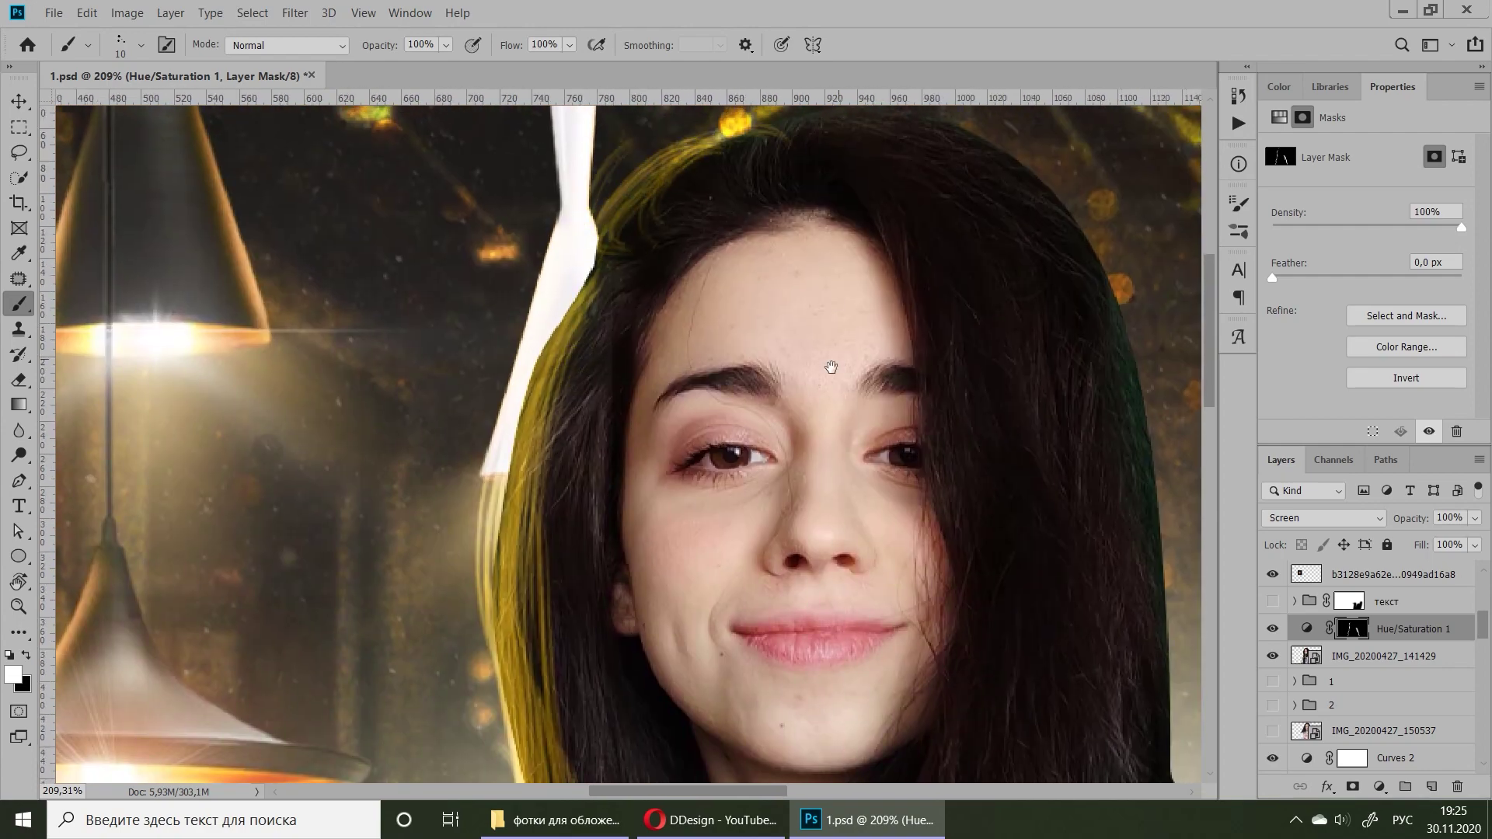
scroll(832, 300, "right", 5)
left_click_drag(435, 222, 633, 171)
scroll(767, 342, "down", 6)
left_click_drag(703, 474, 655, 655)
scroll(655, 652, "down", 3)
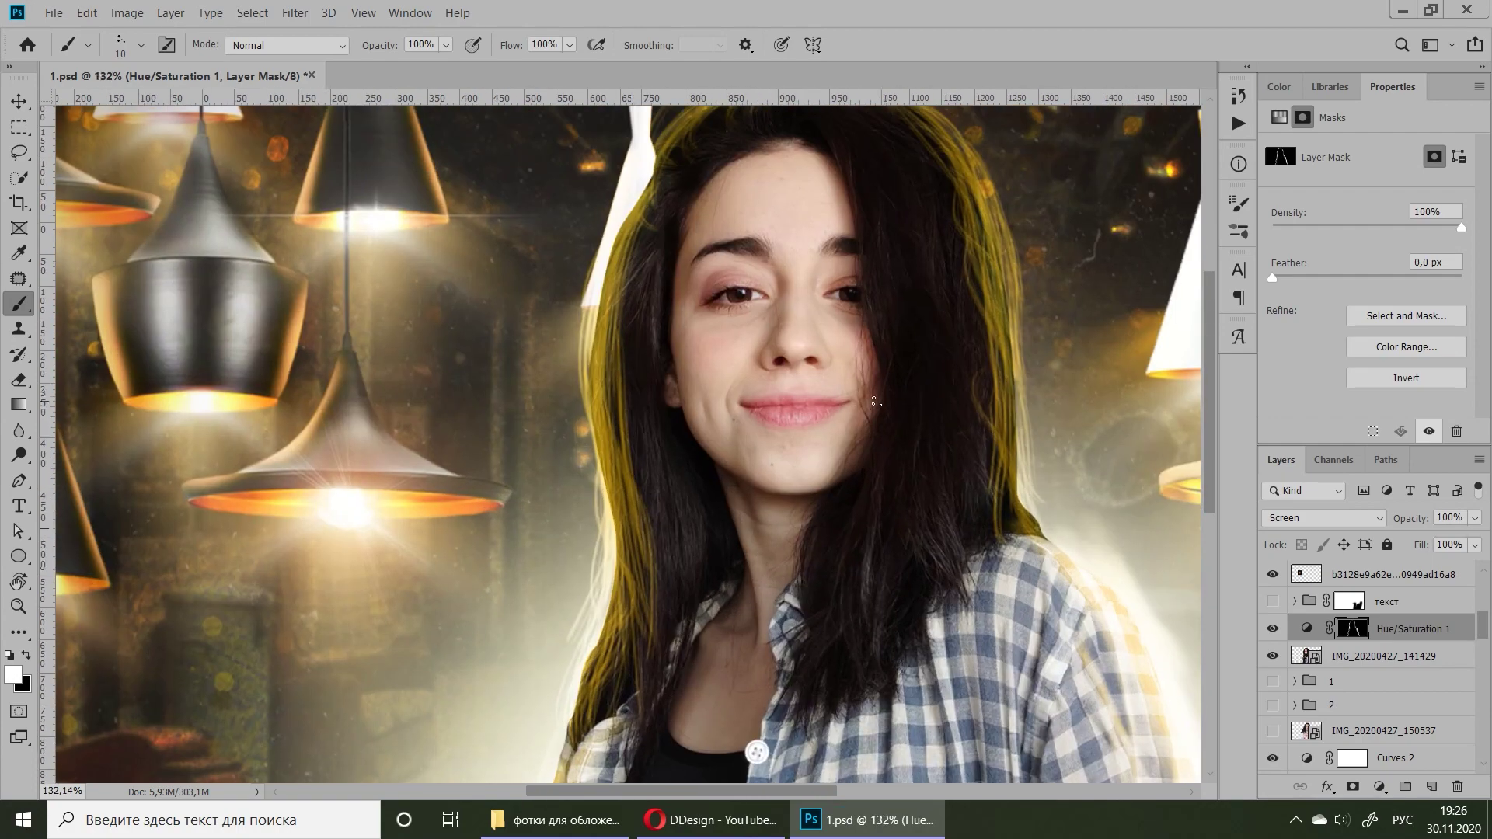
key("e")
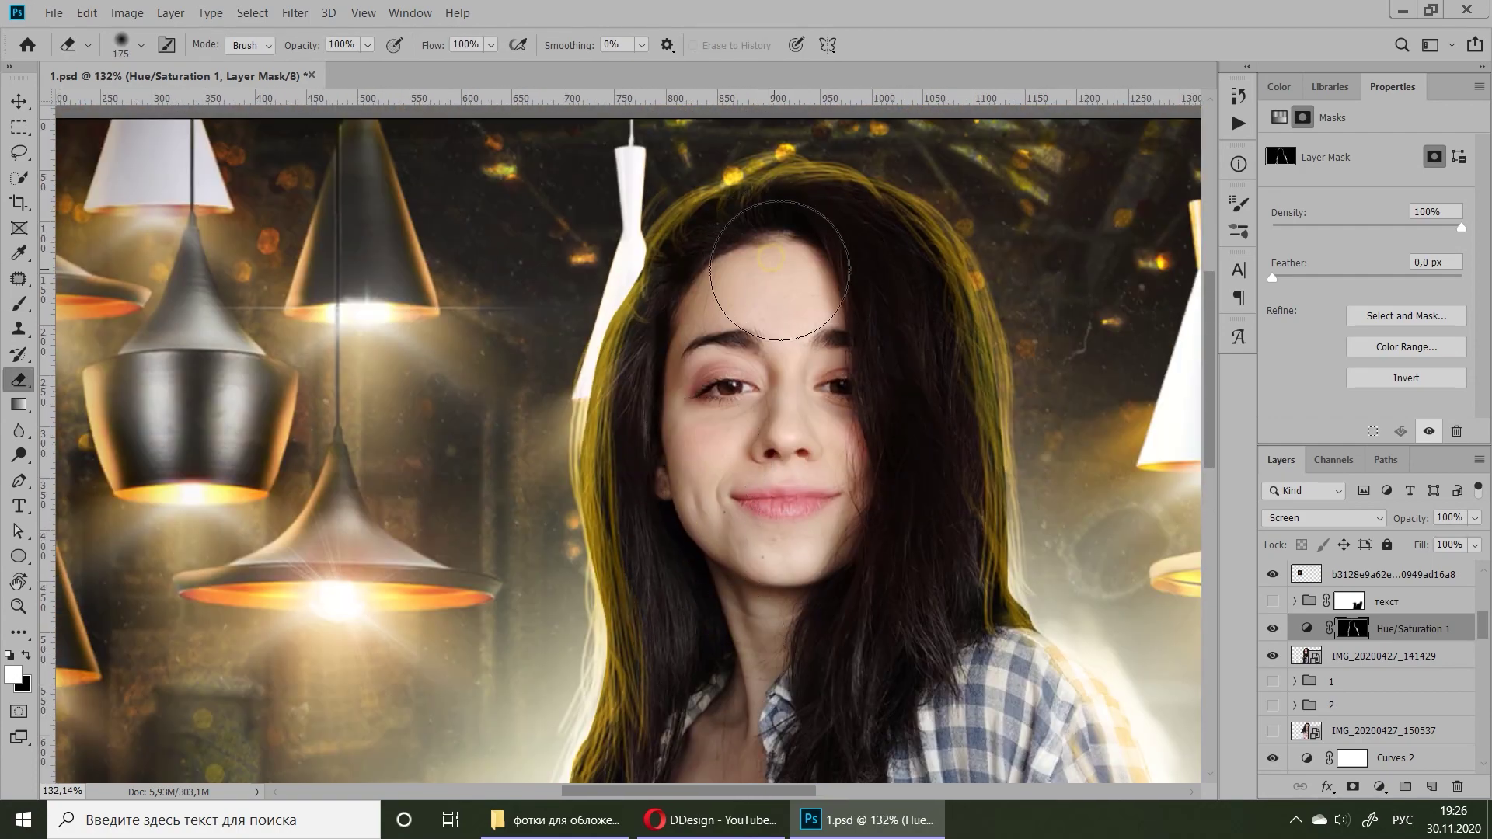
- Retune the Hue/Saturation 1 glow to Hue 42 and Lightness +58
scroll(626, 602, "down", 2)
scroll(627, 602, "up", 2)
left_click(1306, 628)
scroll(665, 472, "down", 3)
scroll(664, 471, "down", 2)
mouse_move(1437, 300)
left_mouse_down()
mouse_move(1406, 317)
mouse_move(1411, 301)
left_mouse_up()
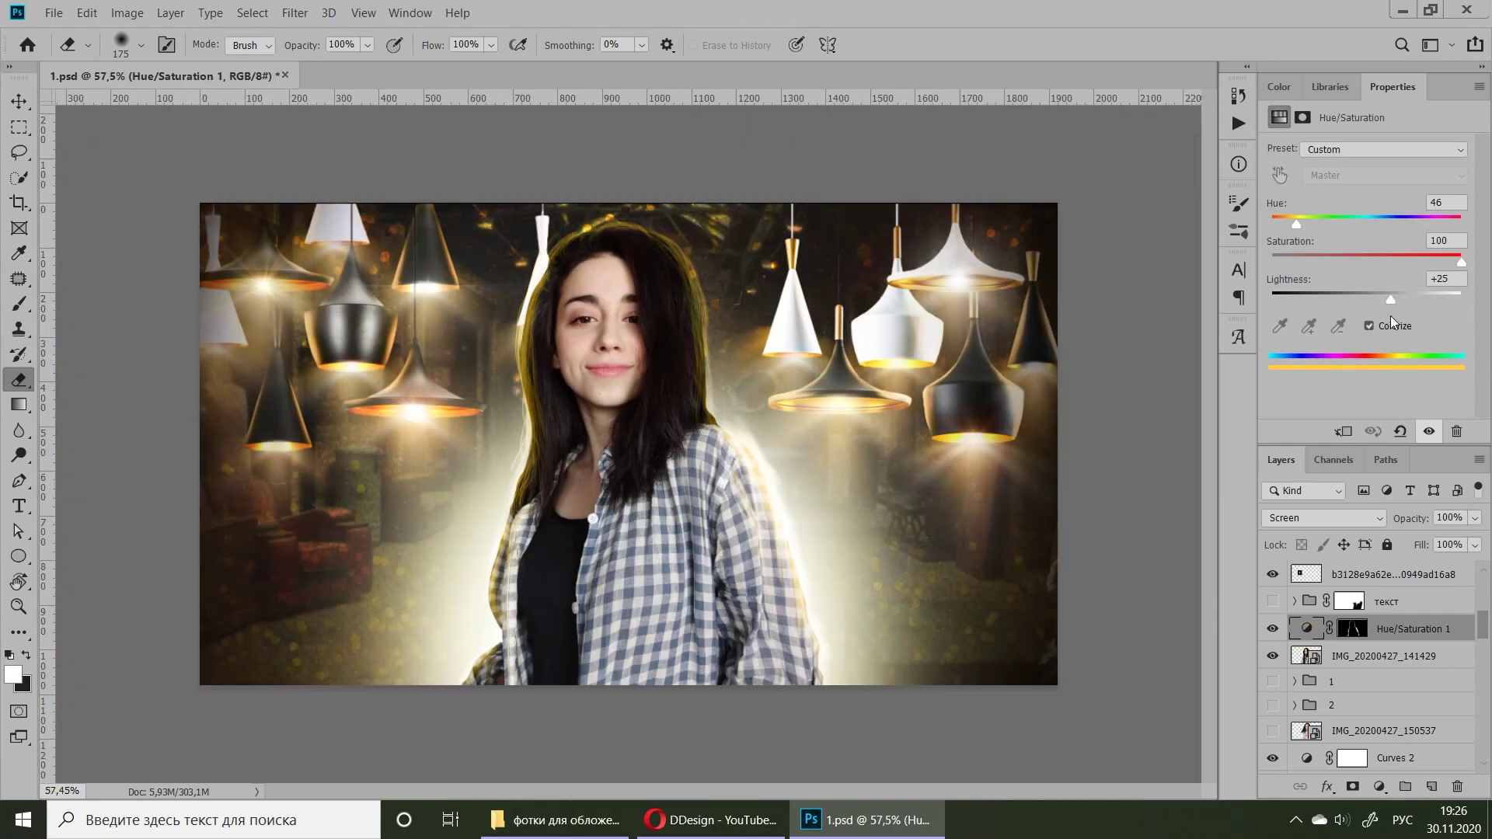
mouse_move(1289, 228)
left_mouse_down()
mouse_move(1308, 228)
mouse_move(1294, 225)
left_mouse_up()
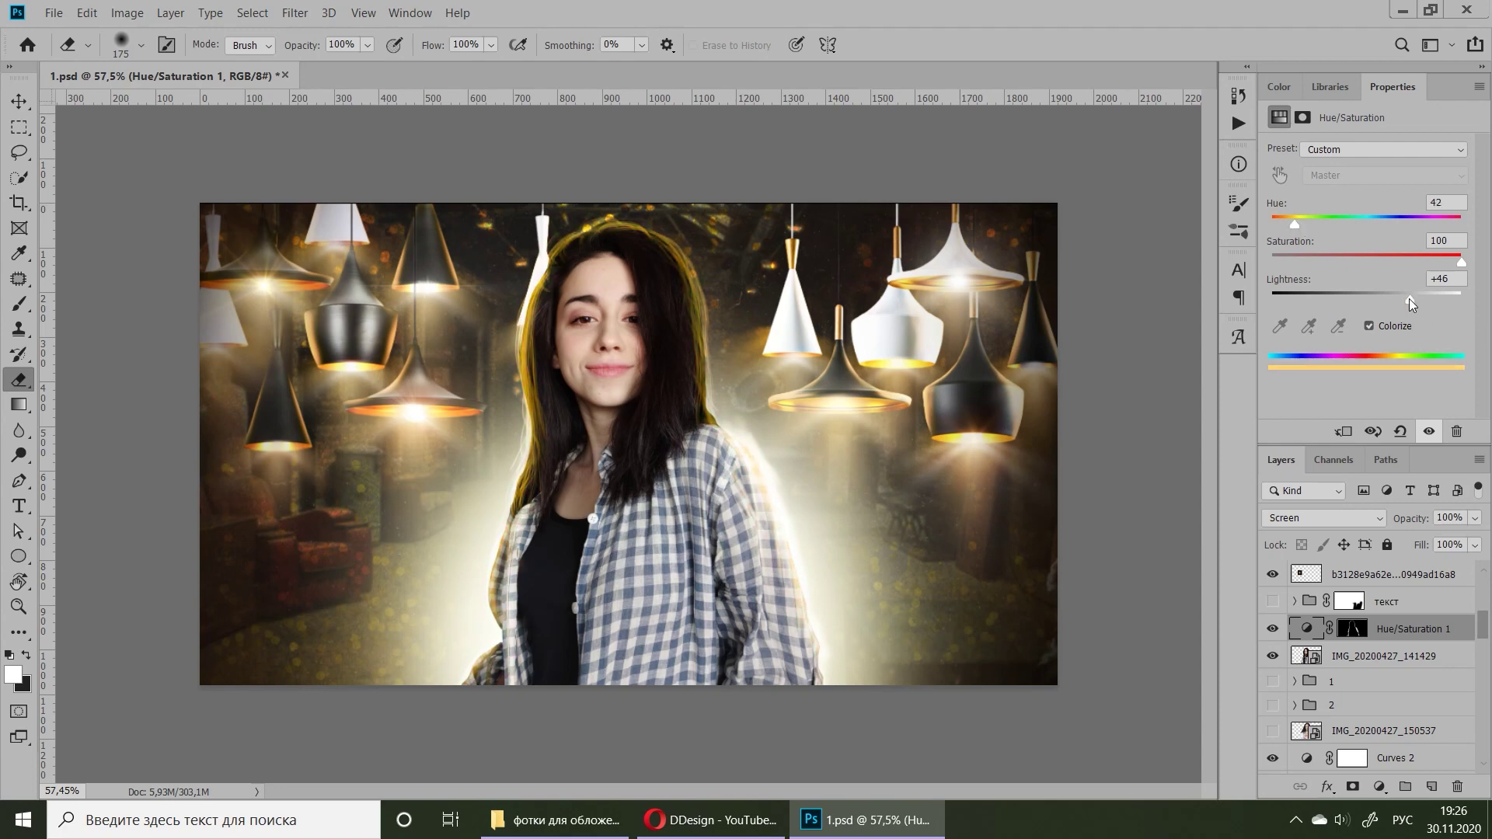
left_click_drag(1424, 301, 1421, 303)
scroll(965, 639, "up", 5)
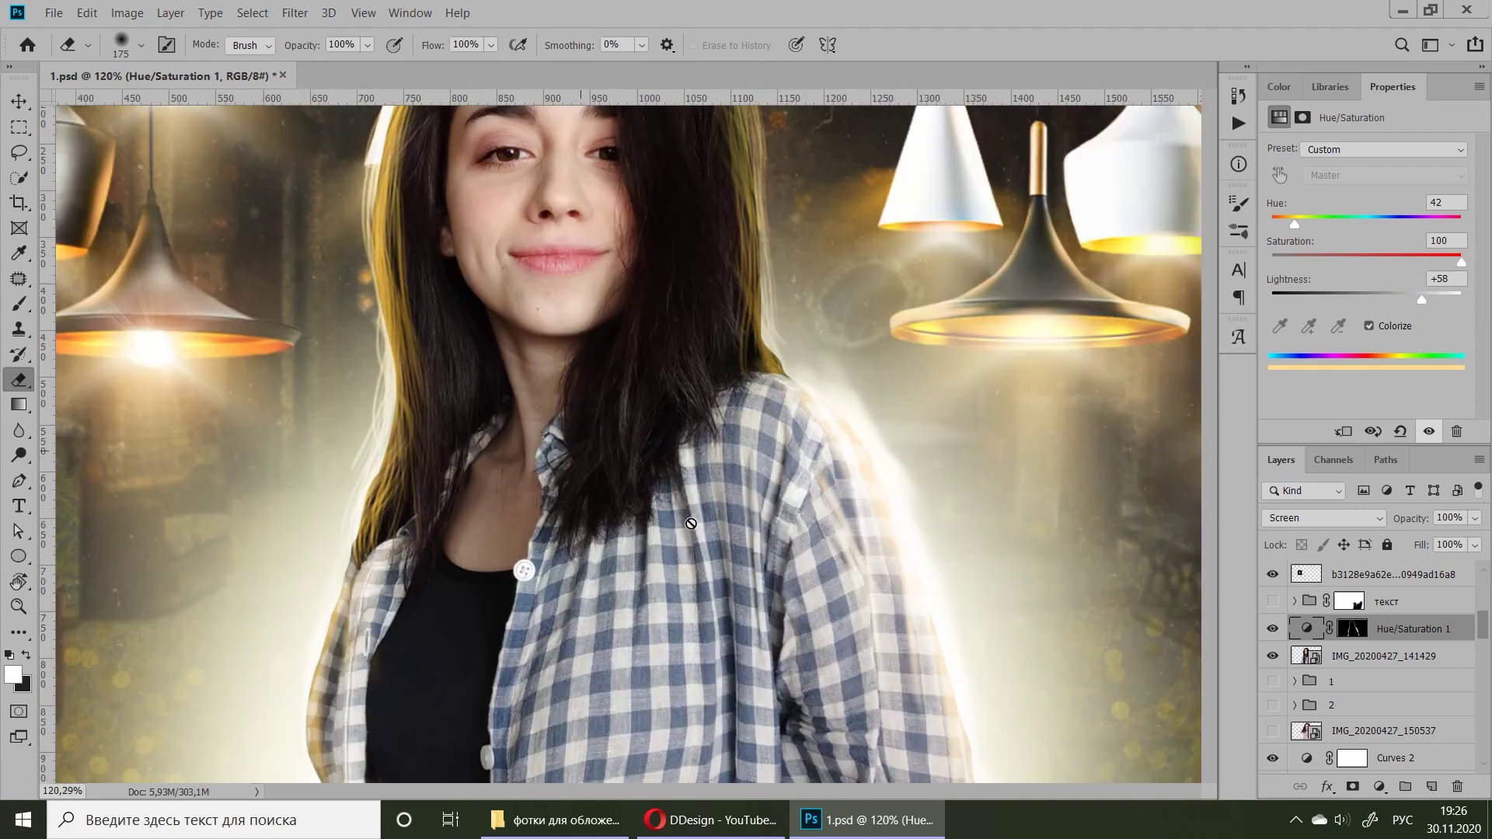
scroll(965, 639, "down", 3)
scroll(473, 480, "down", 2)
- Duplicate Hue/Saturation 1 and clip the copy to the photo below
key("v")
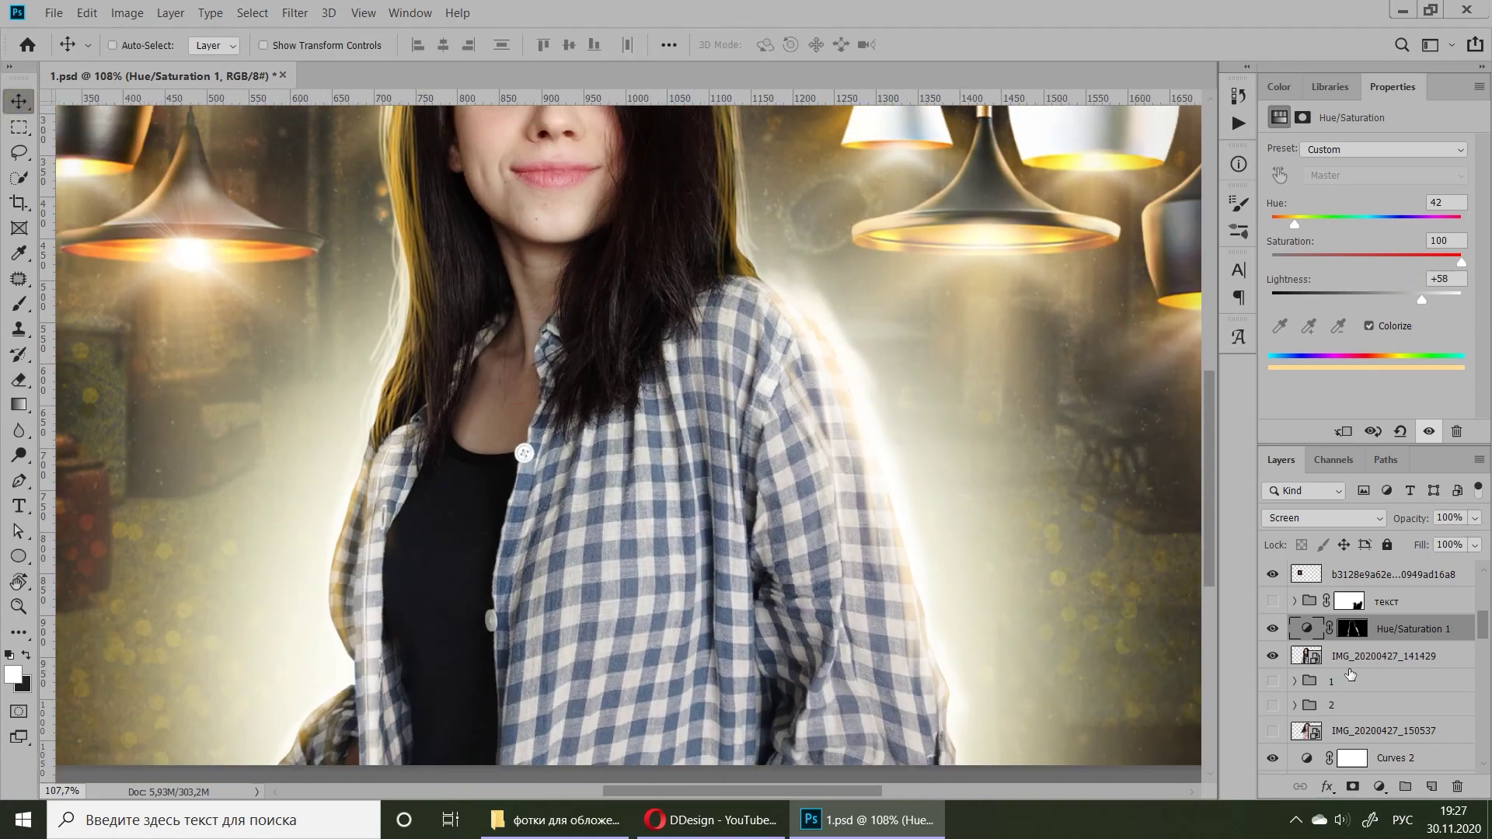
key("ctrl+j")
key("ctrl+alt+g")
- Paint black with a soft round brush on the masks to trim glow from shirt and hair edges
key("b")
key("x")
left_click(141, 44)
key("Return")
mouse_move(836, 493)
left_mouse_down()
mouse_move(898, 714)
mouse_move(773, 334)
left_mouse_up()
key("bracketright")
key("bracketright")
key("bracketright")
left_click_drag(373, 481, 300, 616)
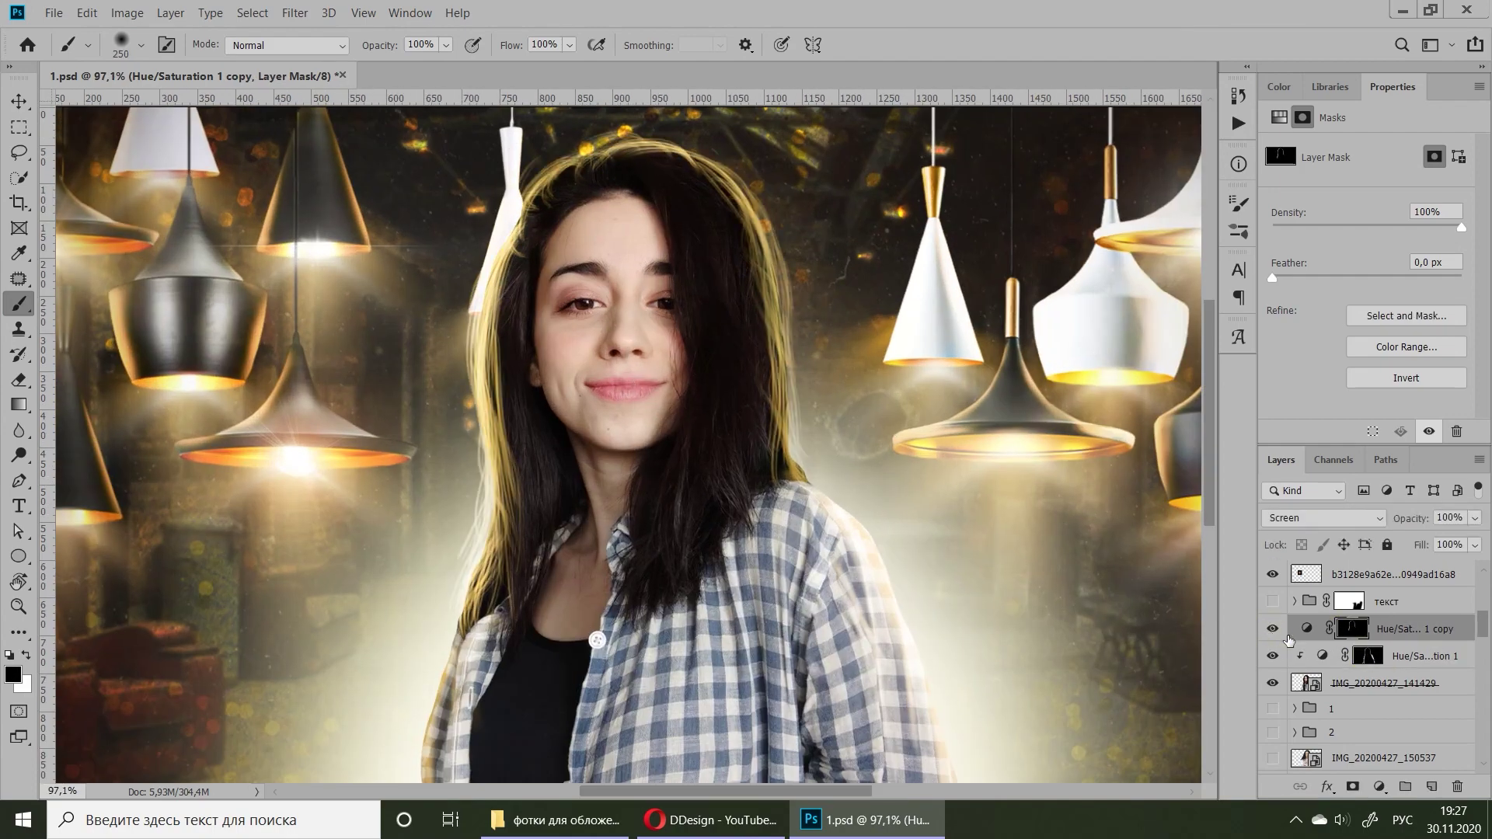
left_click(1368, 656)
left_click_drag(498, 543, 808, 482)
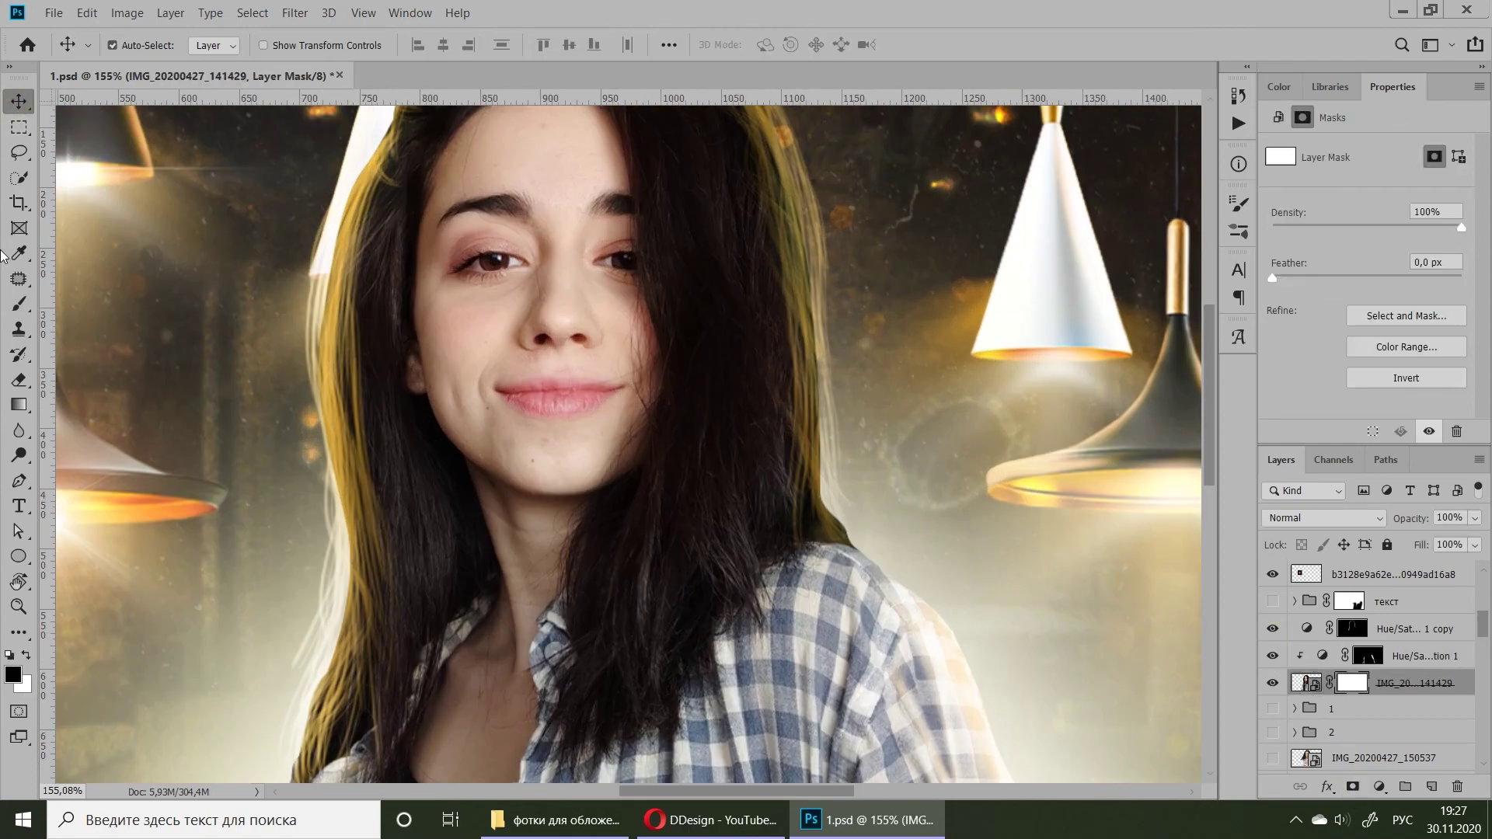
- Fit the whole banner on screen and target the Hue/Saturation 1 mask with the Brush
left_click_drag(133, 315, 218, 328)
key("bracketleft")
key("bracketleft")
key("bracketleft")
mouse_move(443, 134)
left_mouse_down()
mouse_move(482, 249)
mouse_move(459, 404)
mouse_move(486, 268)
mouse_move(476, 315)
left_mouse_up()
key("ctrl+minus")
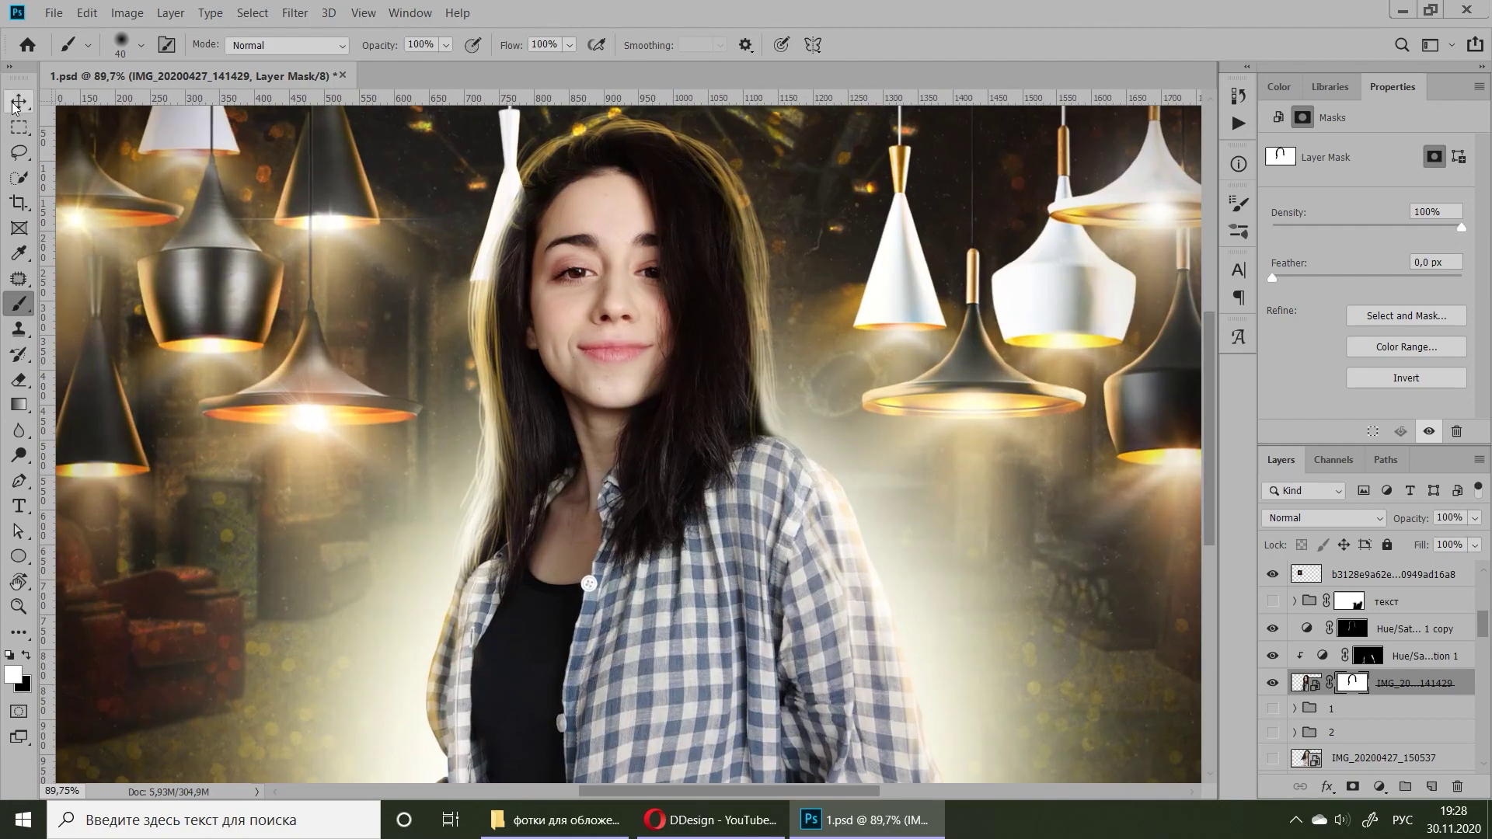
key("v")
key("ctrl+minus")
key("ctrl+minus")
key("x")
key("ctrl+0")
left_click(1368, 656)
key("b")
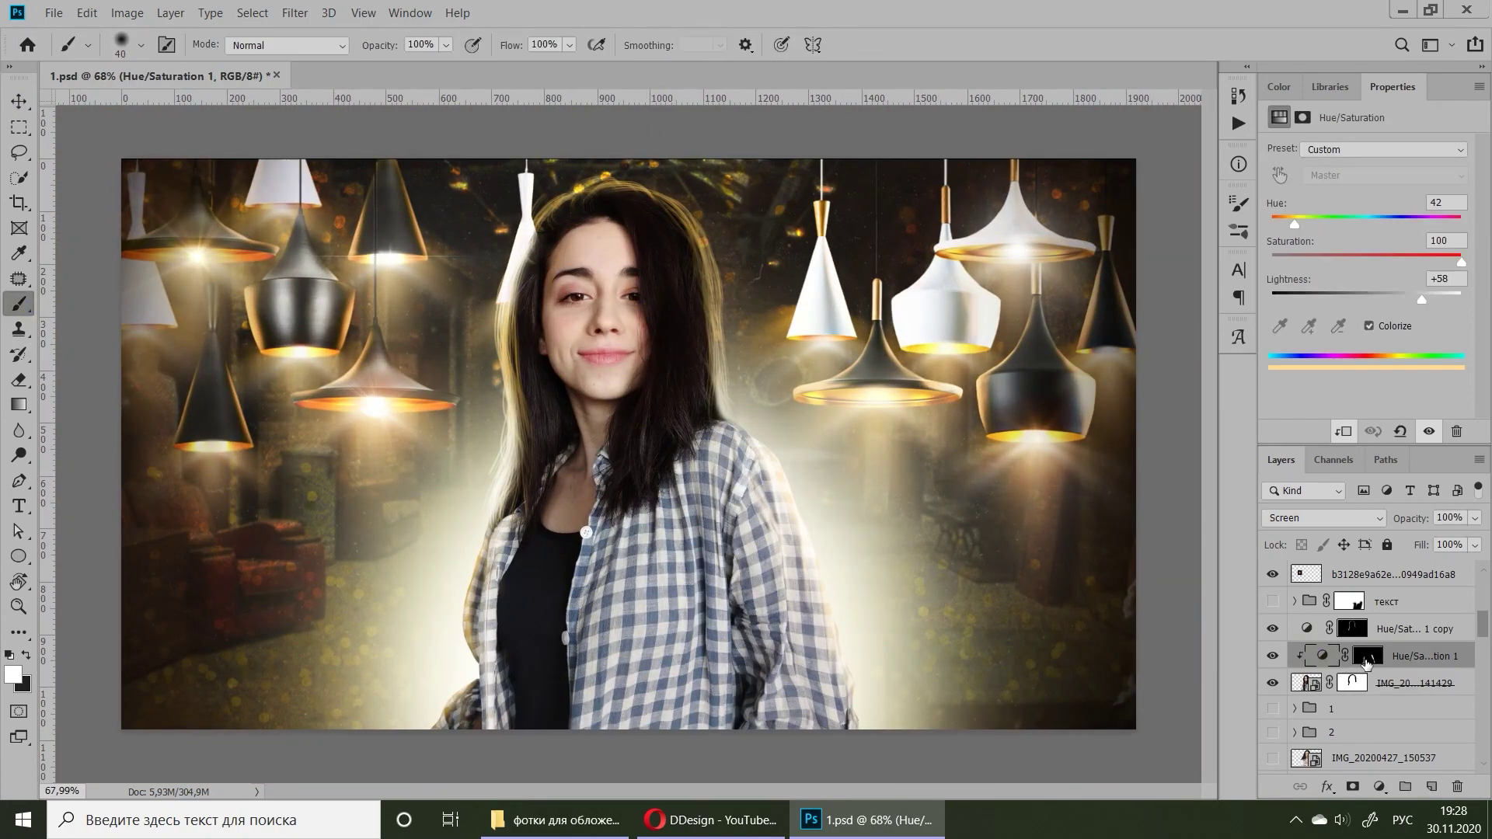
- Choose a flat elliptical brush tip and switch to the Eraser
left_click(141, 45)
double_click(167, 256)
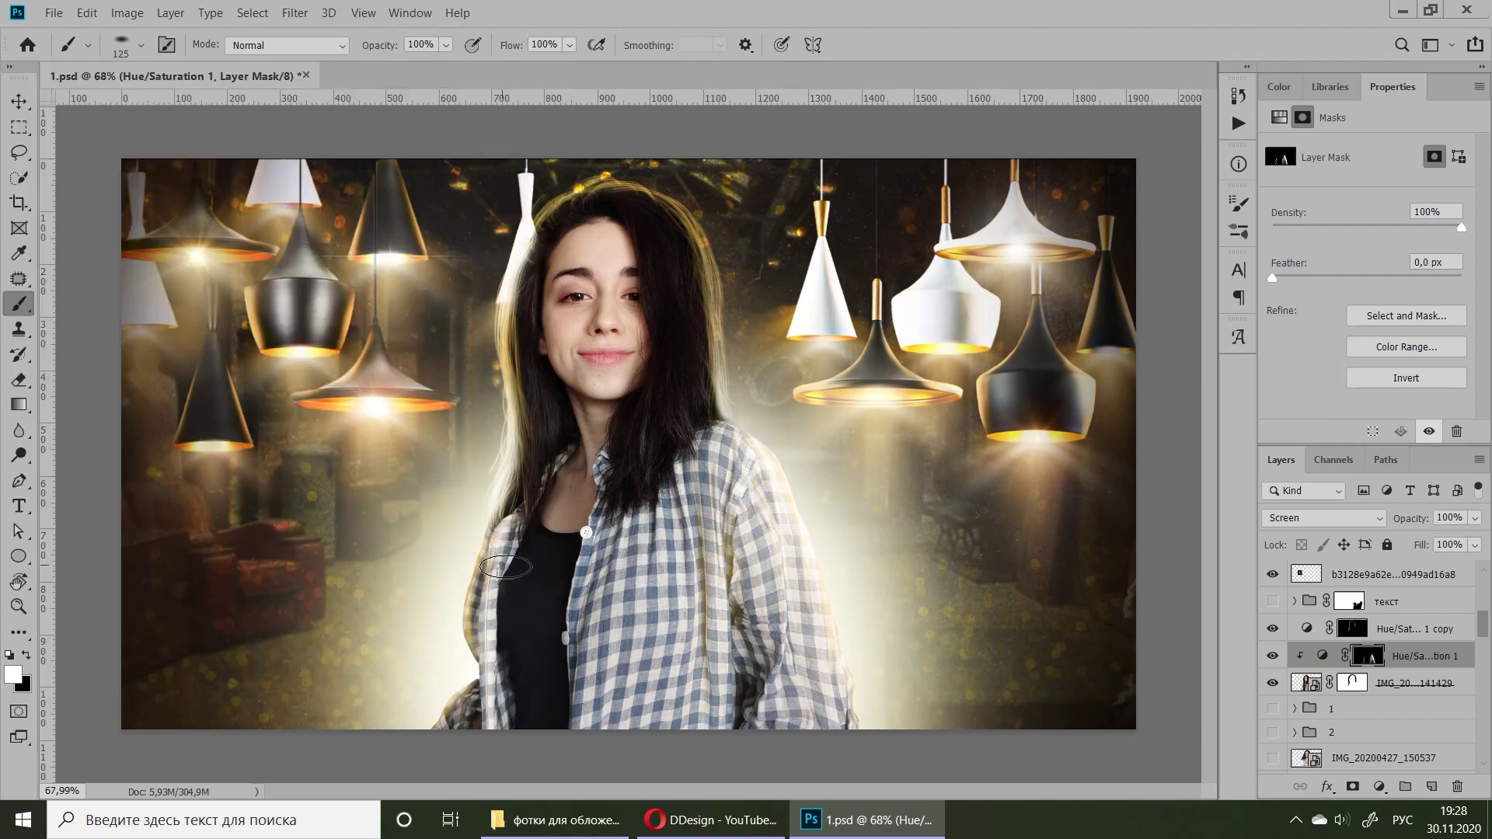
key("e")
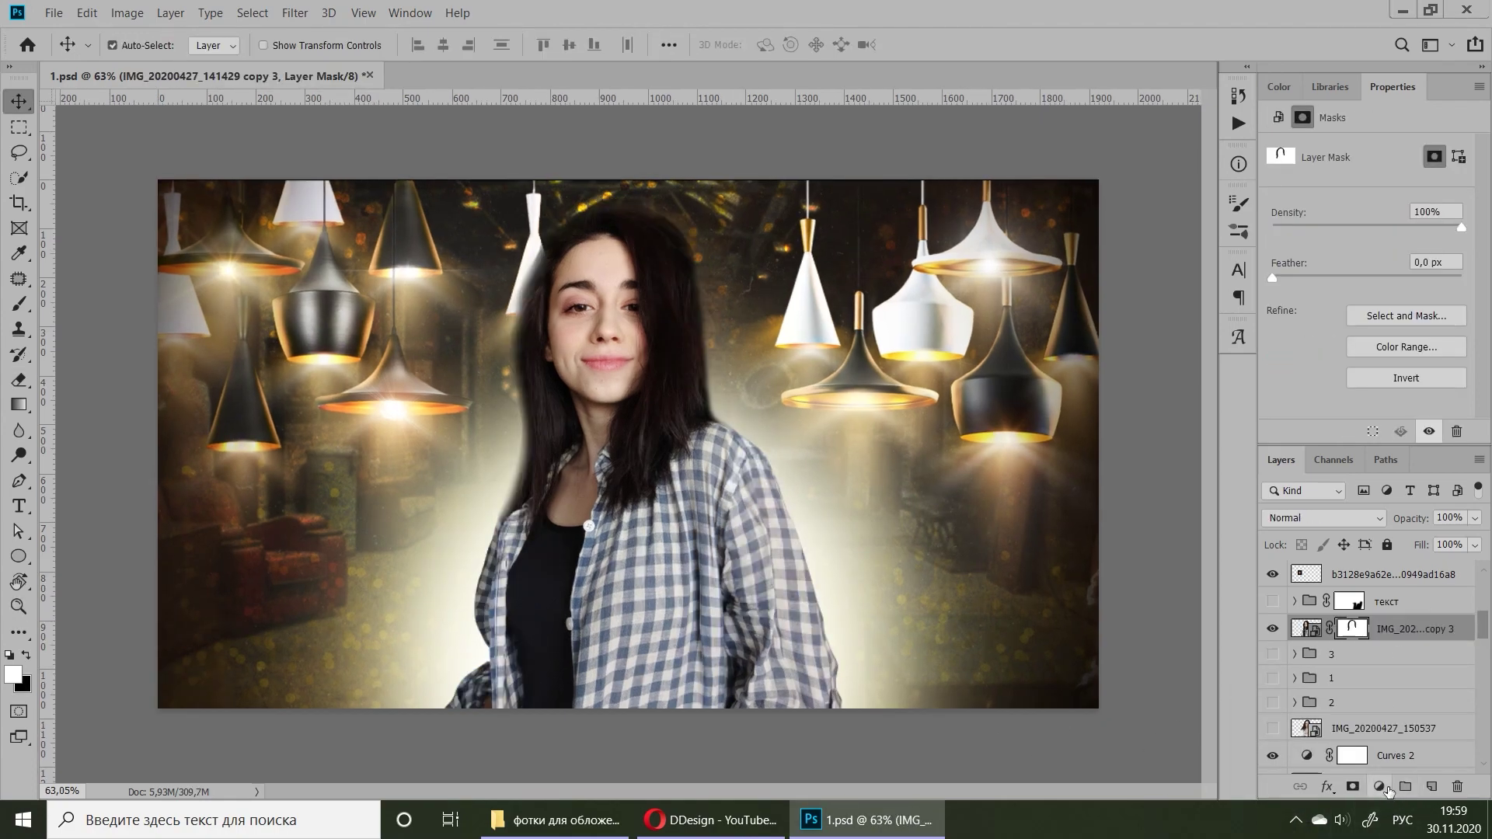
- Add a black #000000 Solid Color fill layer in Screen mode, then a Gradient Map adjustment
left_click(1380, 787)
left_click(1362, 444)
type("000000")
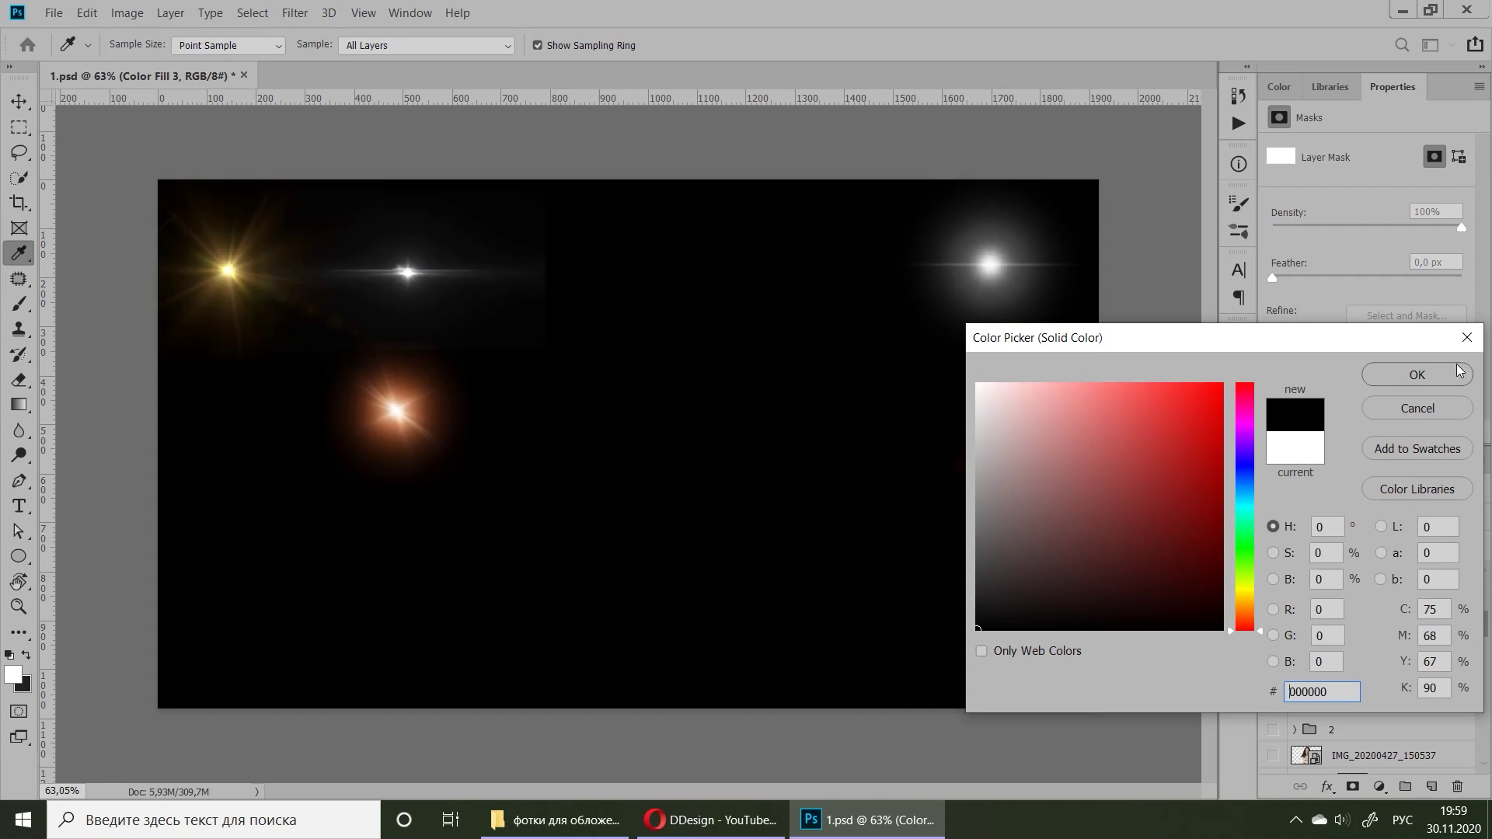
left_click(1457, 373)
left_click(1321, 518)
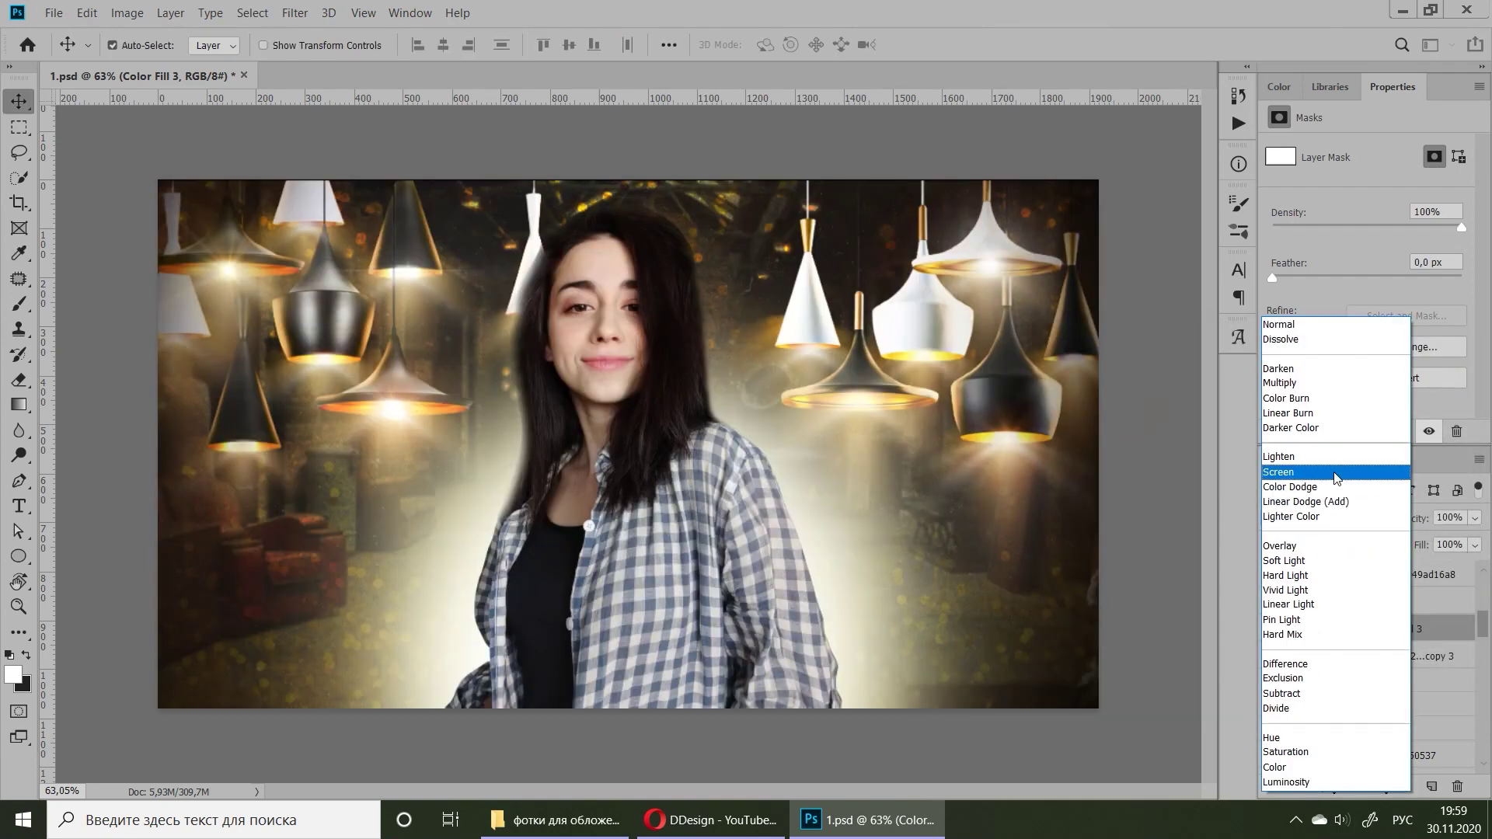
left_click(1305, 471)
left_click(1378, 787)
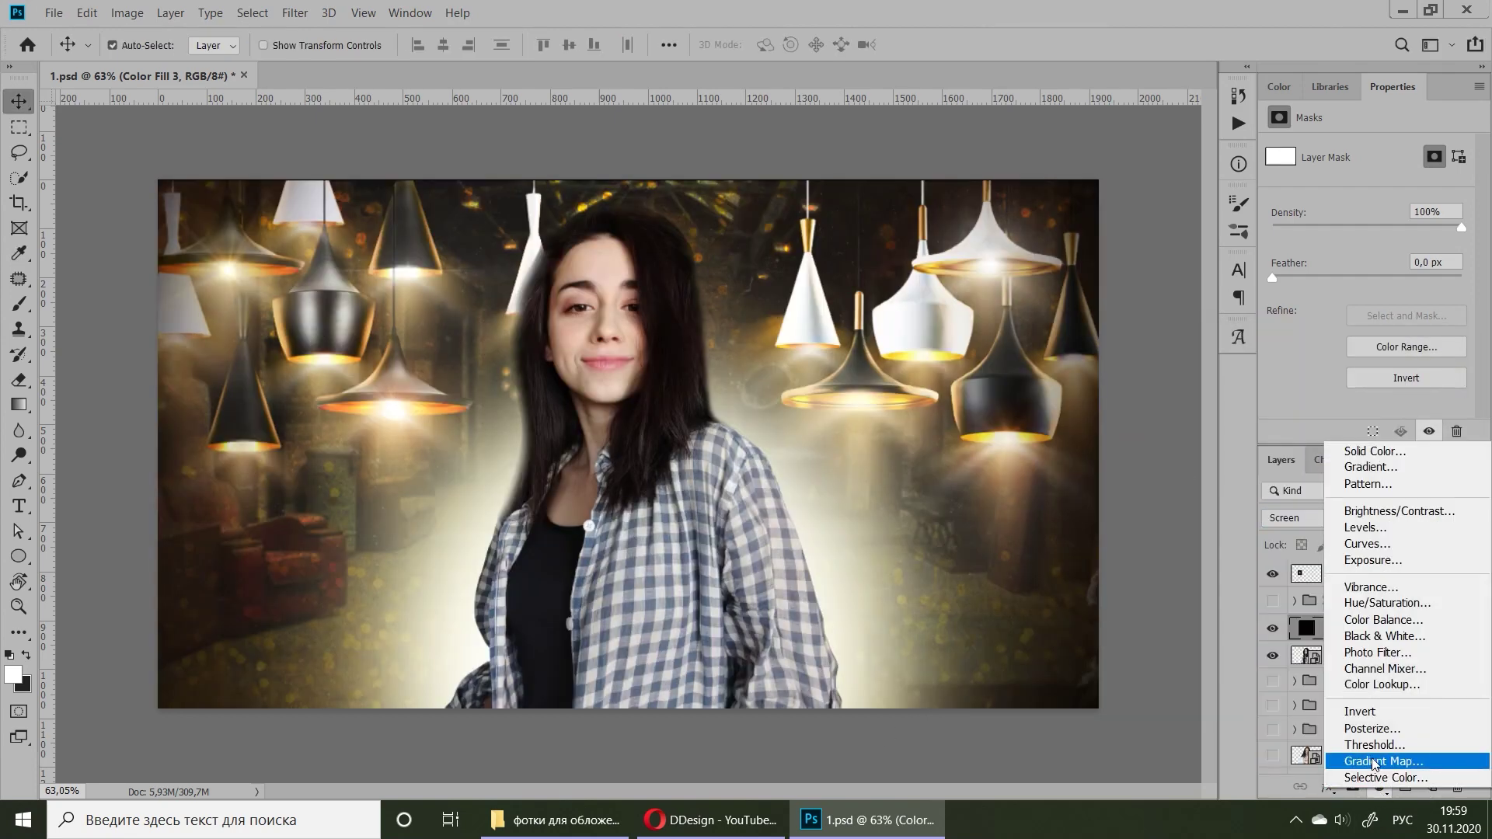
left_click(1318, 159)
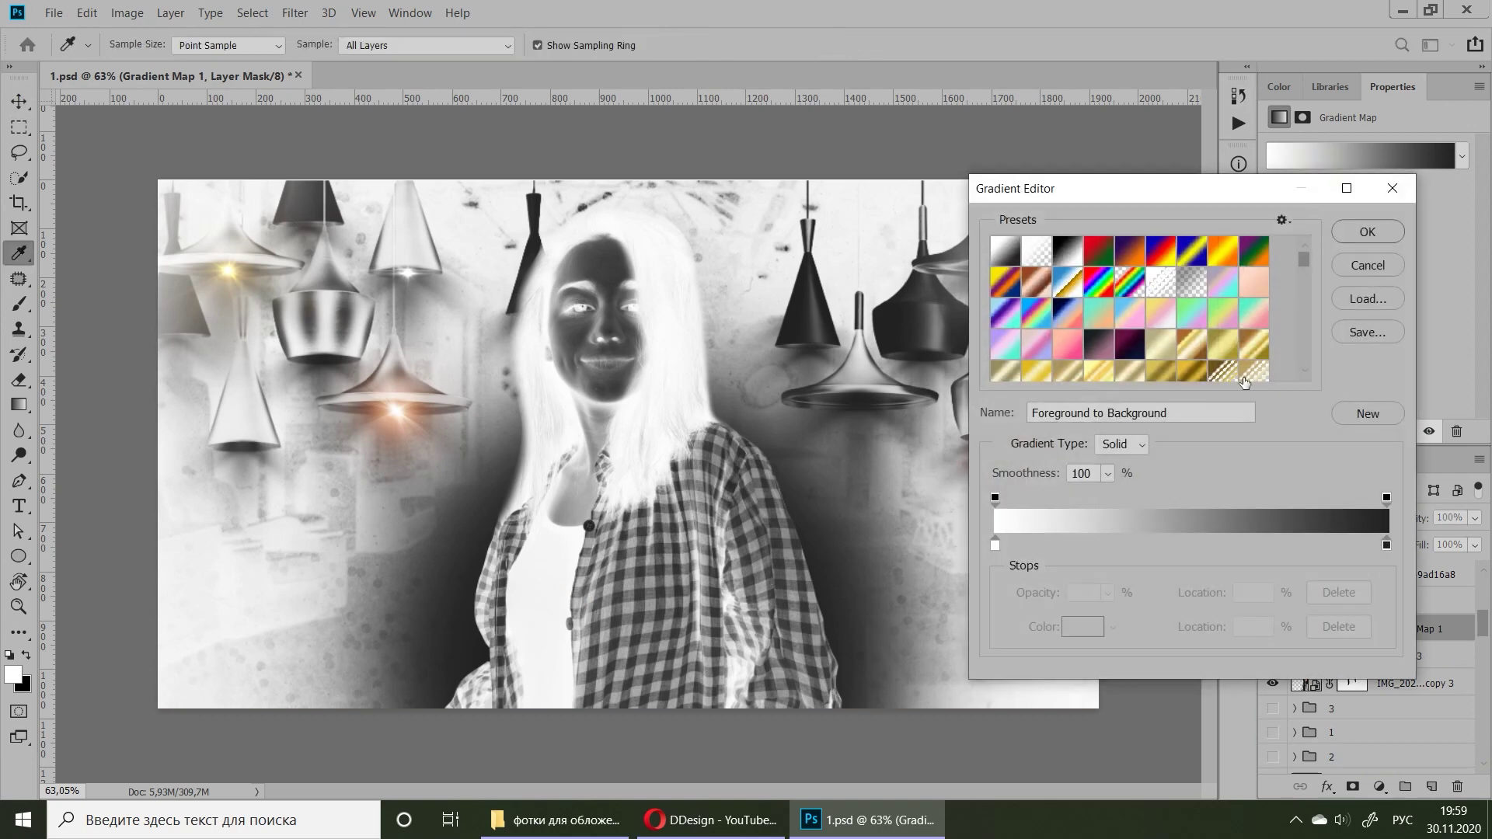
- Start from the Black, White gradient preset and add a gold stop mid-gradient
left_click(1060, 252)
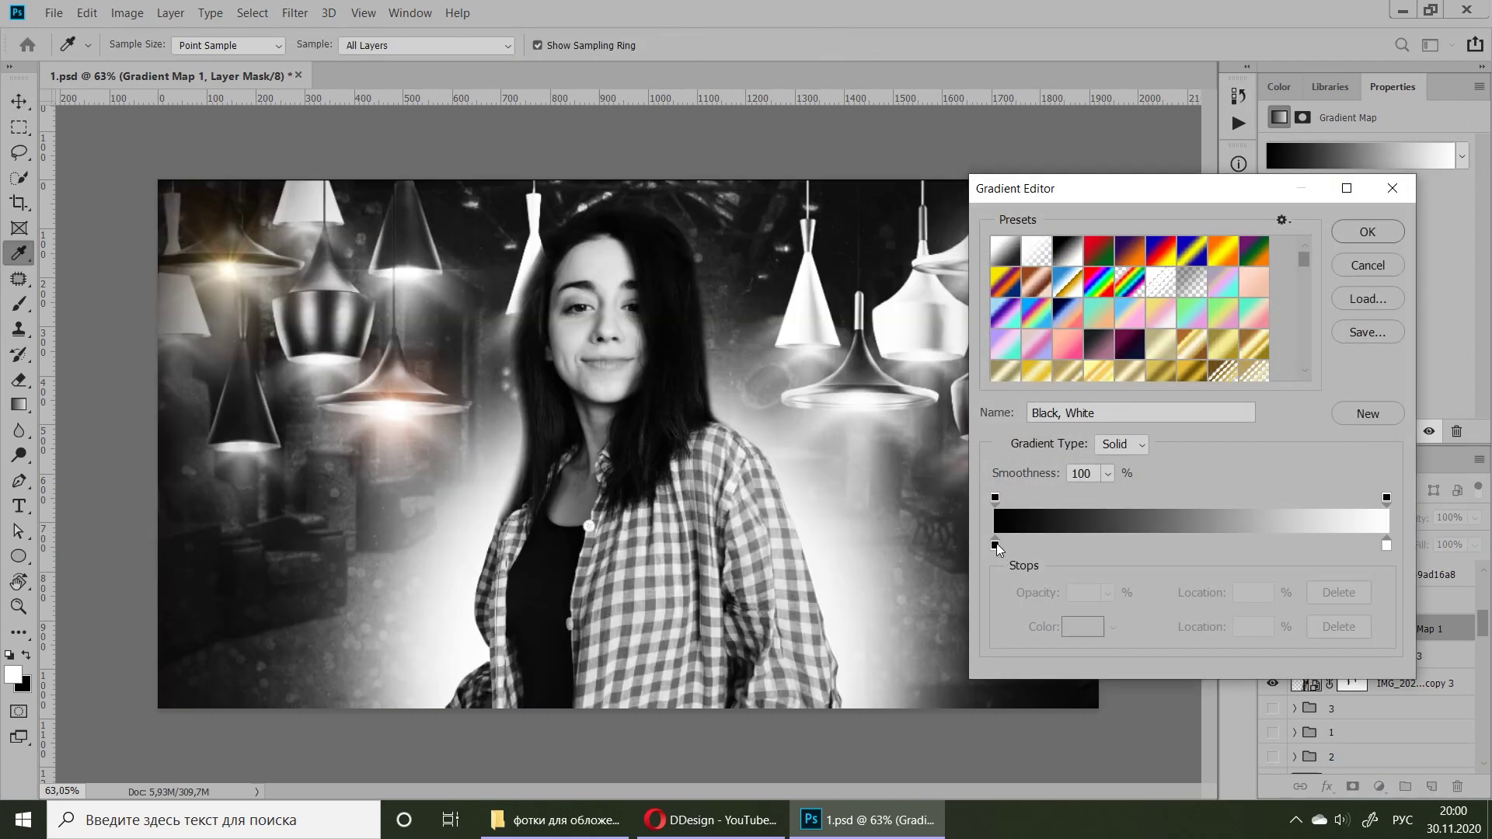
left_click(1193, 546)
double_click(1193, 546)
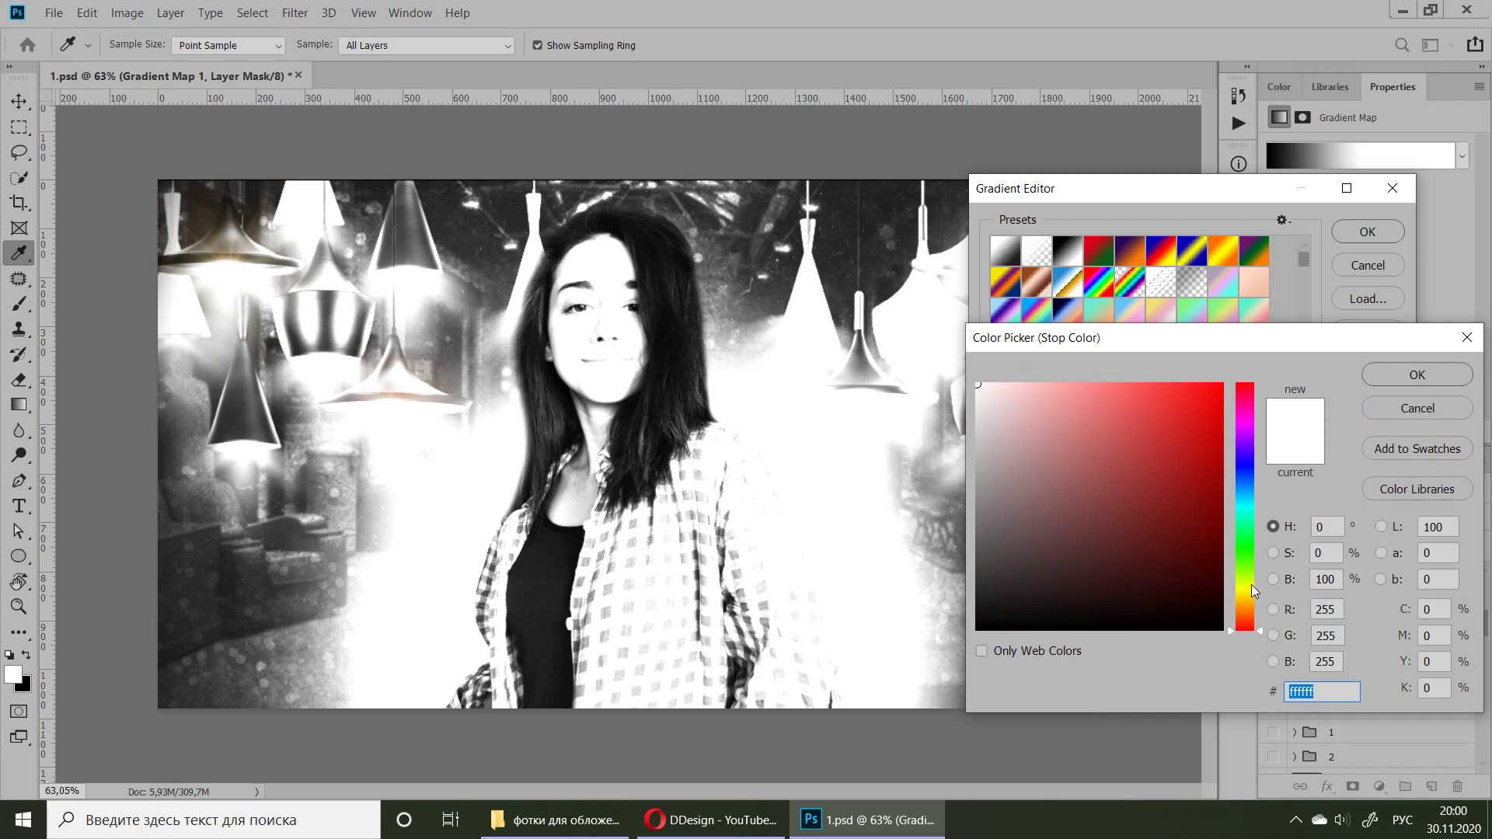
left_click(1244, 591)
left_click(1194, 460)
left_click_drag(1194, 460, 1206, 459)
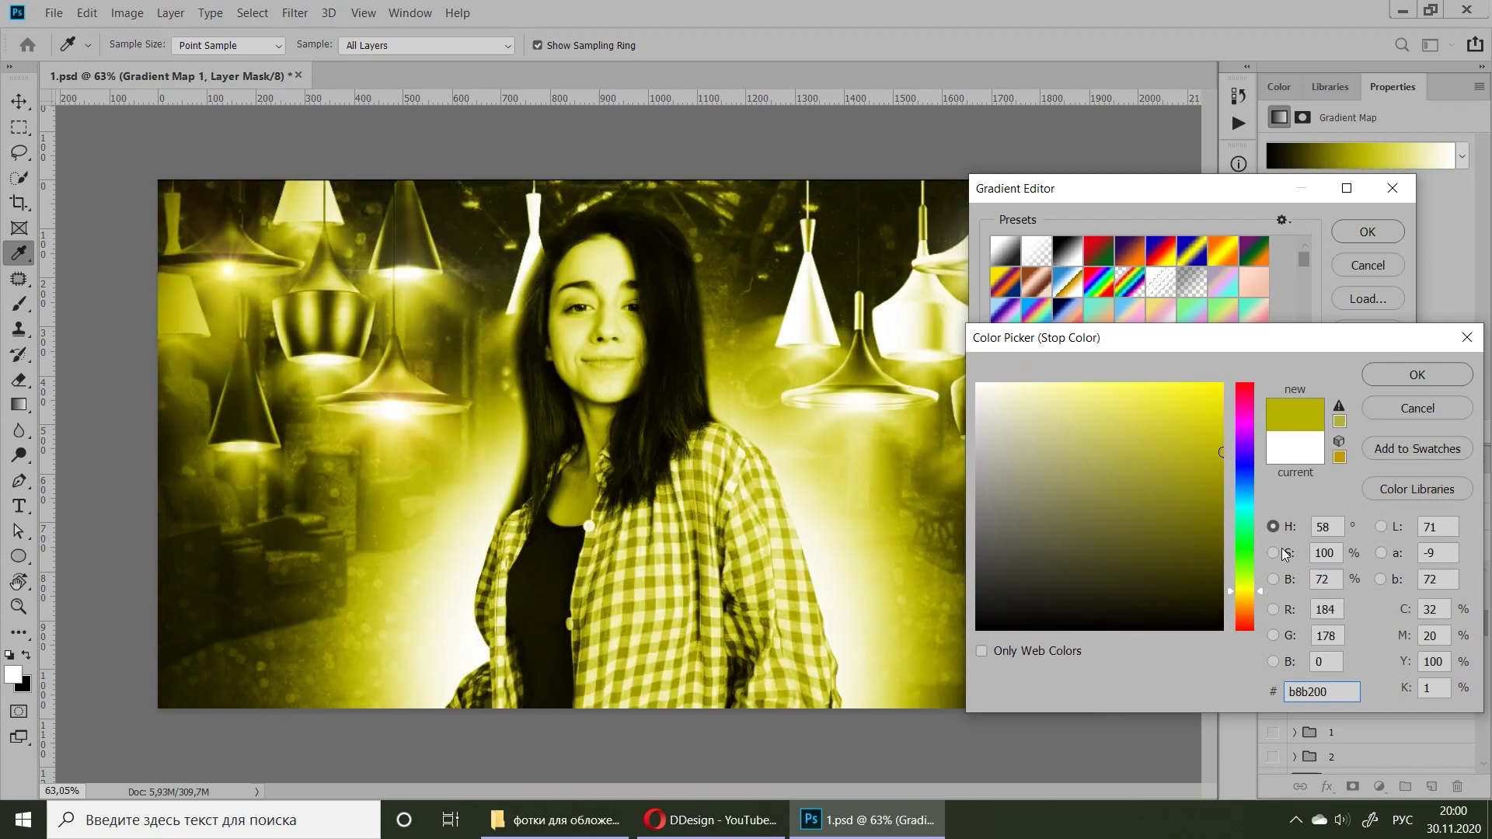
left_click(1247, 600)
left_click(1395, 378)
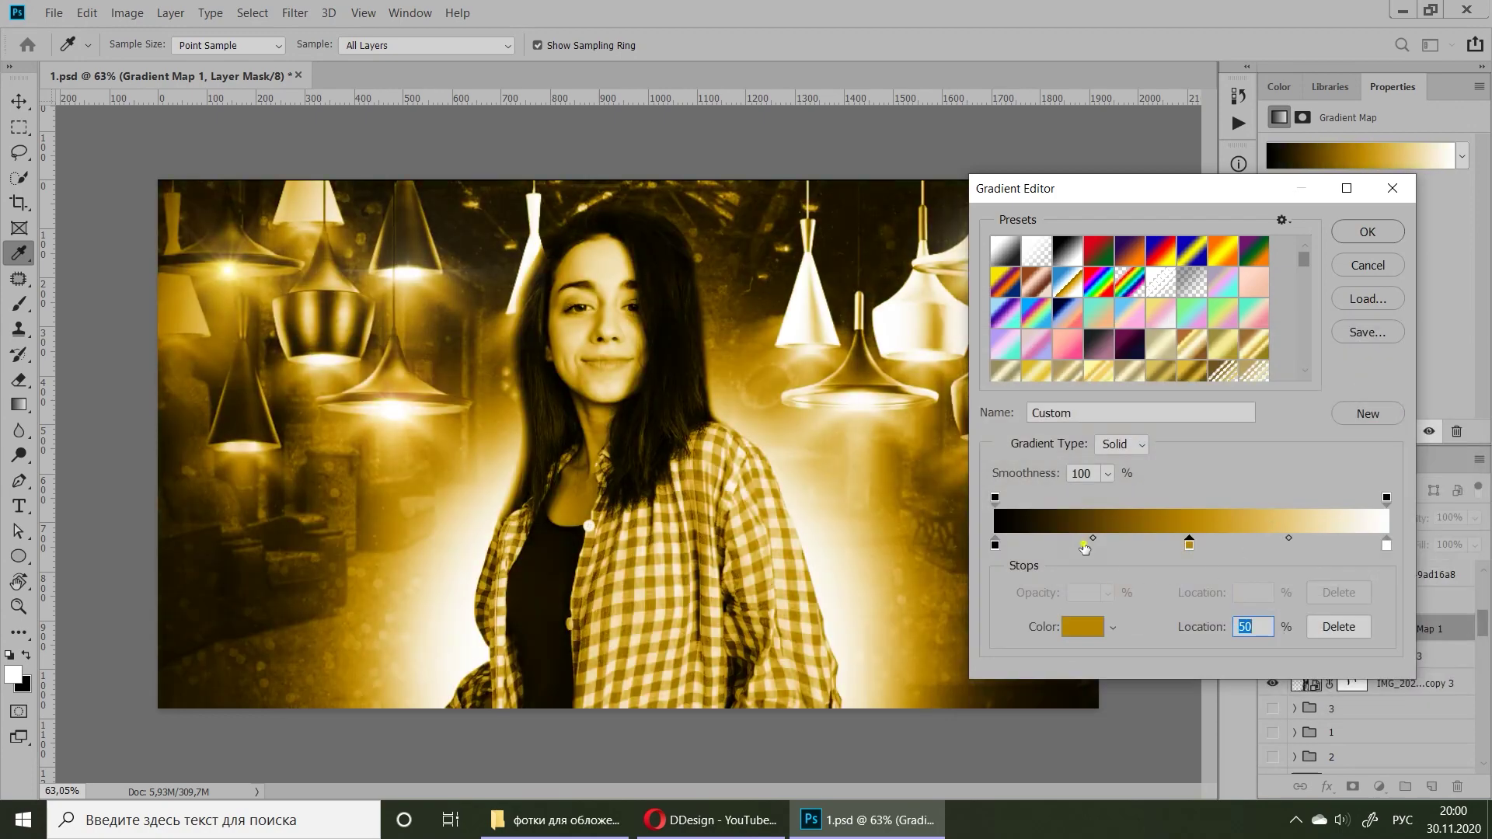
- Add a dark gold stop near the dark end and a bright gold stop toward the light end
left_click(1083, 626)
left_click(1212, 527)
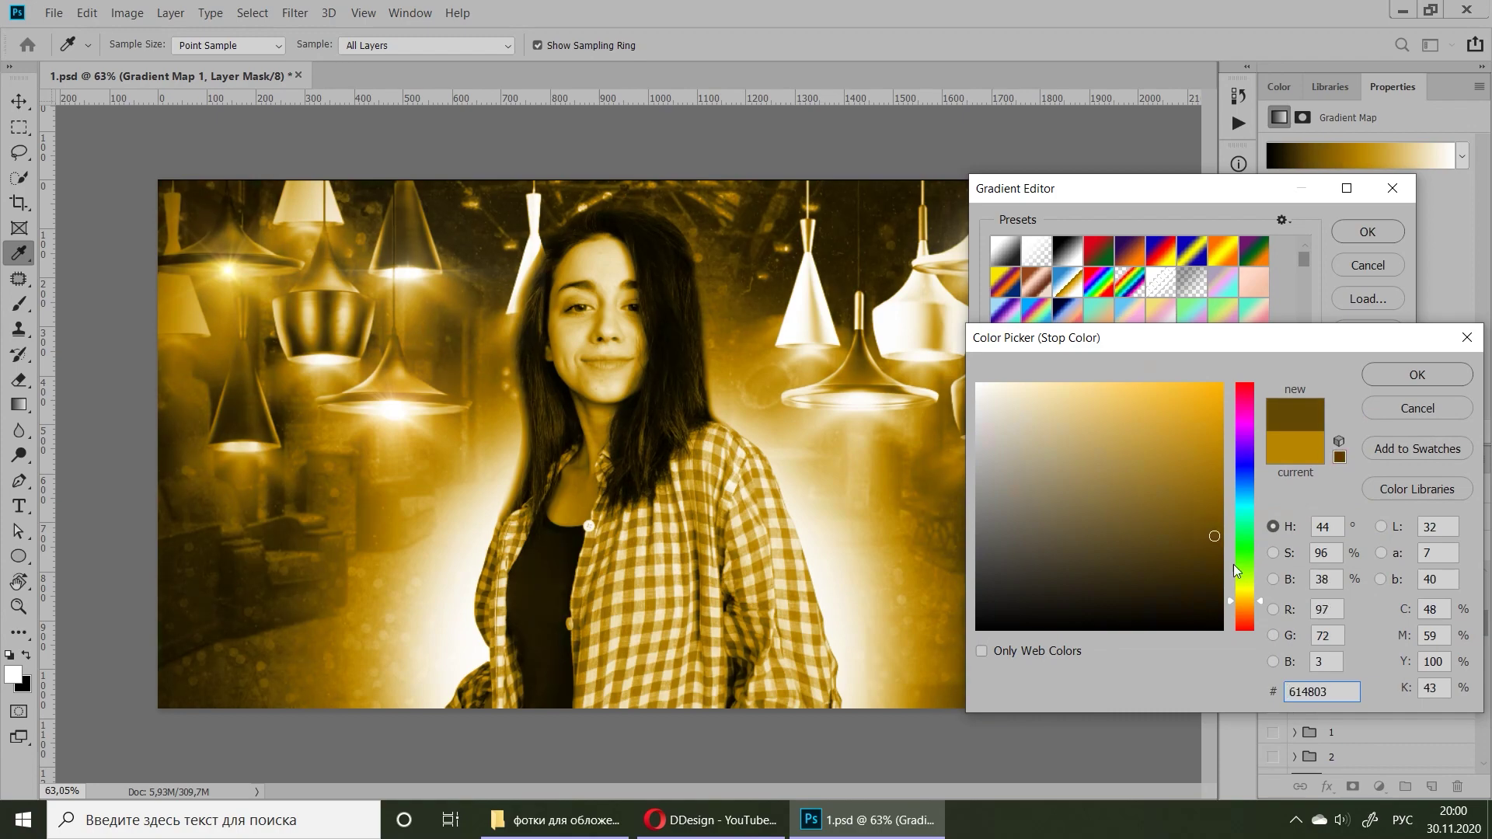
left_click(1406, 376)
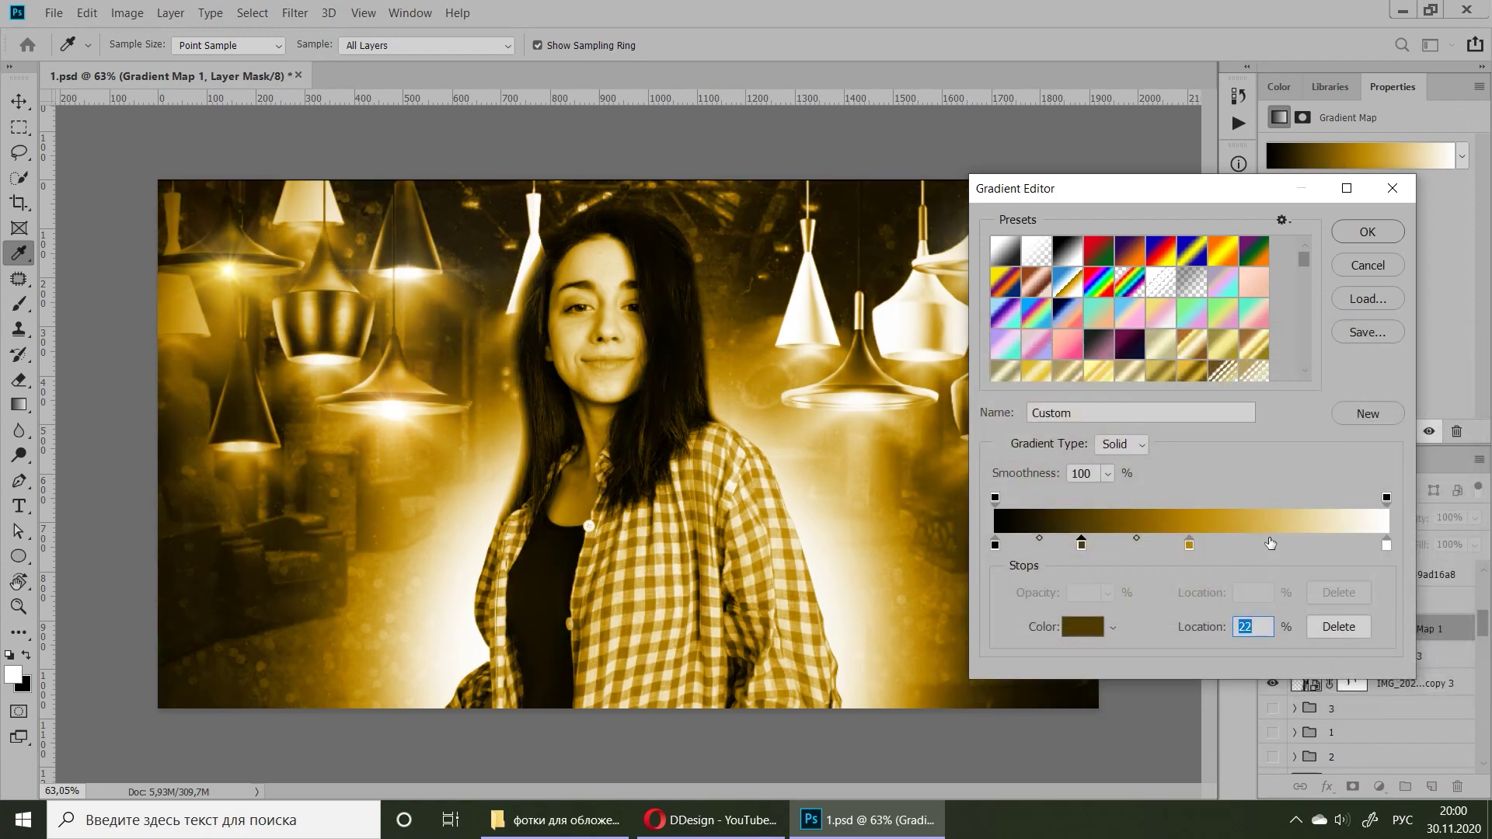
left_click(1270, 541)
double_click(1270, 541)
mouse_move(1226, 494)
left_mouse_down()
mouse_move(1213, 400)
mouse_move(1164, 388)
left_mouse_up()
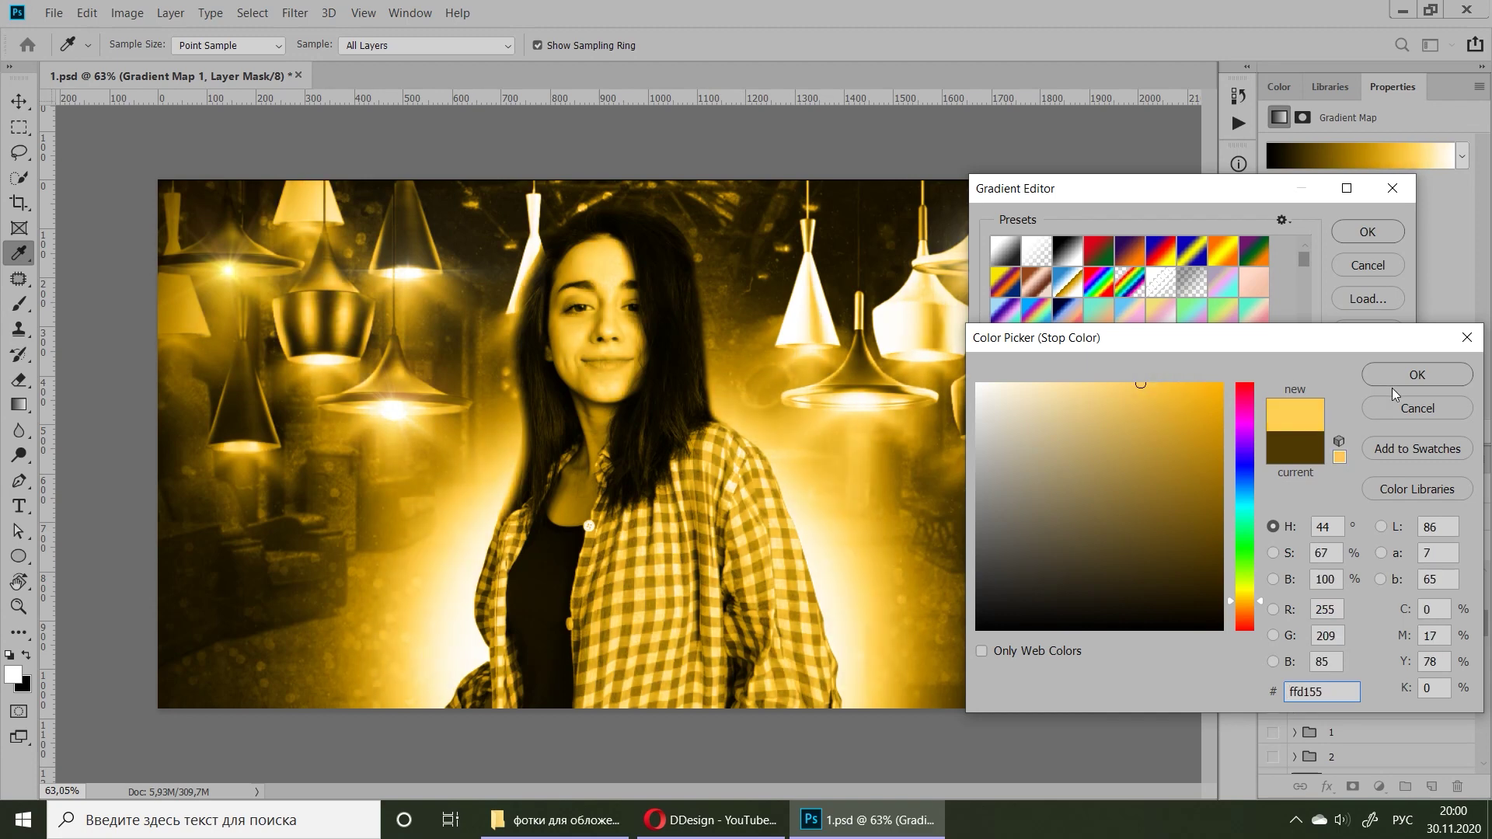
left_click(1387, 385)
- Deepen one gold stop and slide a gold stop toward the dark end
left_click(1240, 542)
double_click(1240, 542)
left_click(1166, 415)
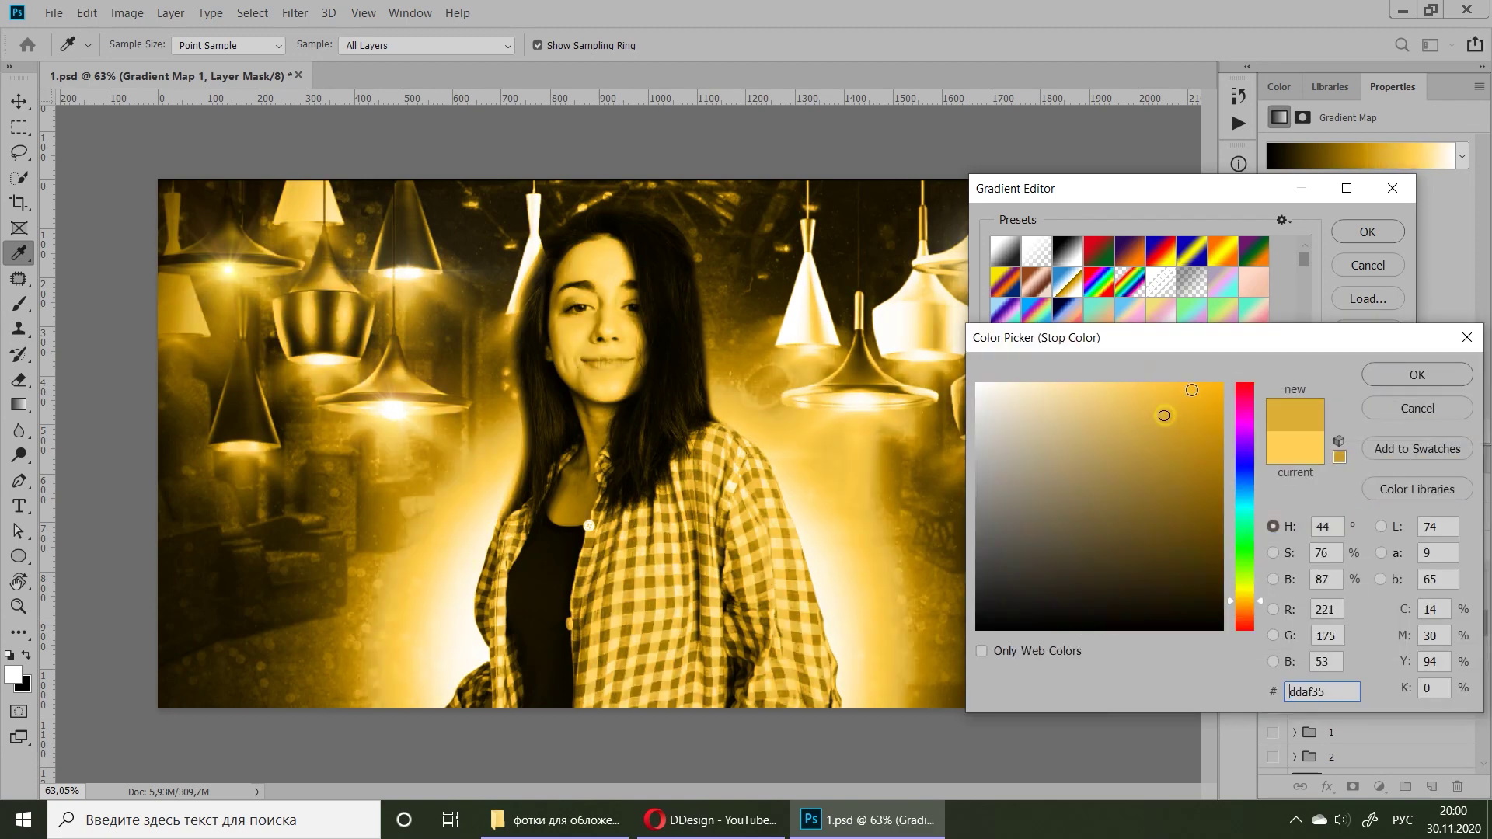
left_click_drag(1233, 342, 647, 358)
left_click(607, 440)
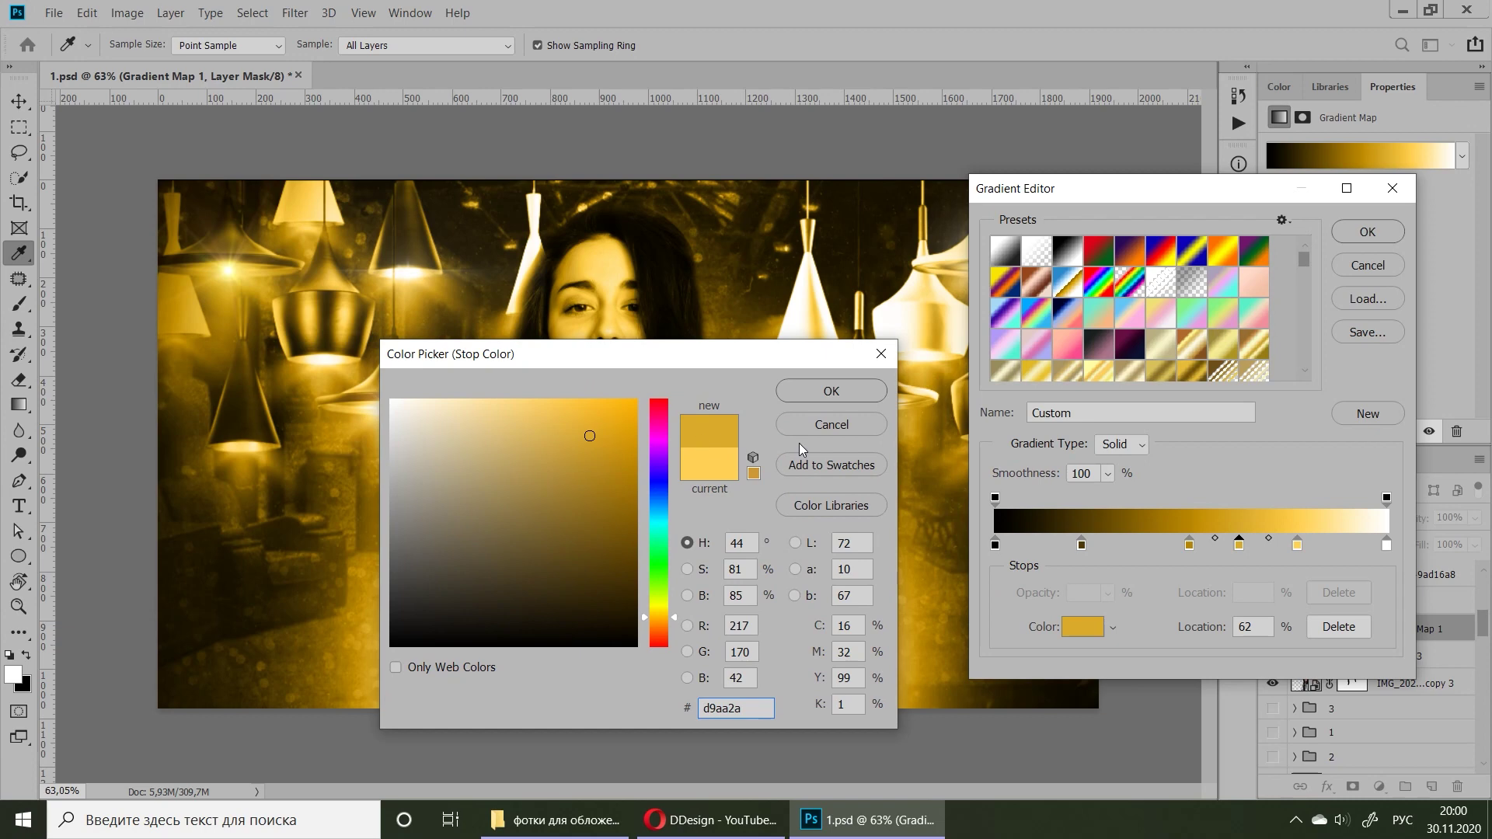
left_click(832, 391)
mouse_move(1189, 544)
left_mouse_down()
mouse_move(1153, 542)
mouse_move(1221, 544)
left_mouse_up()
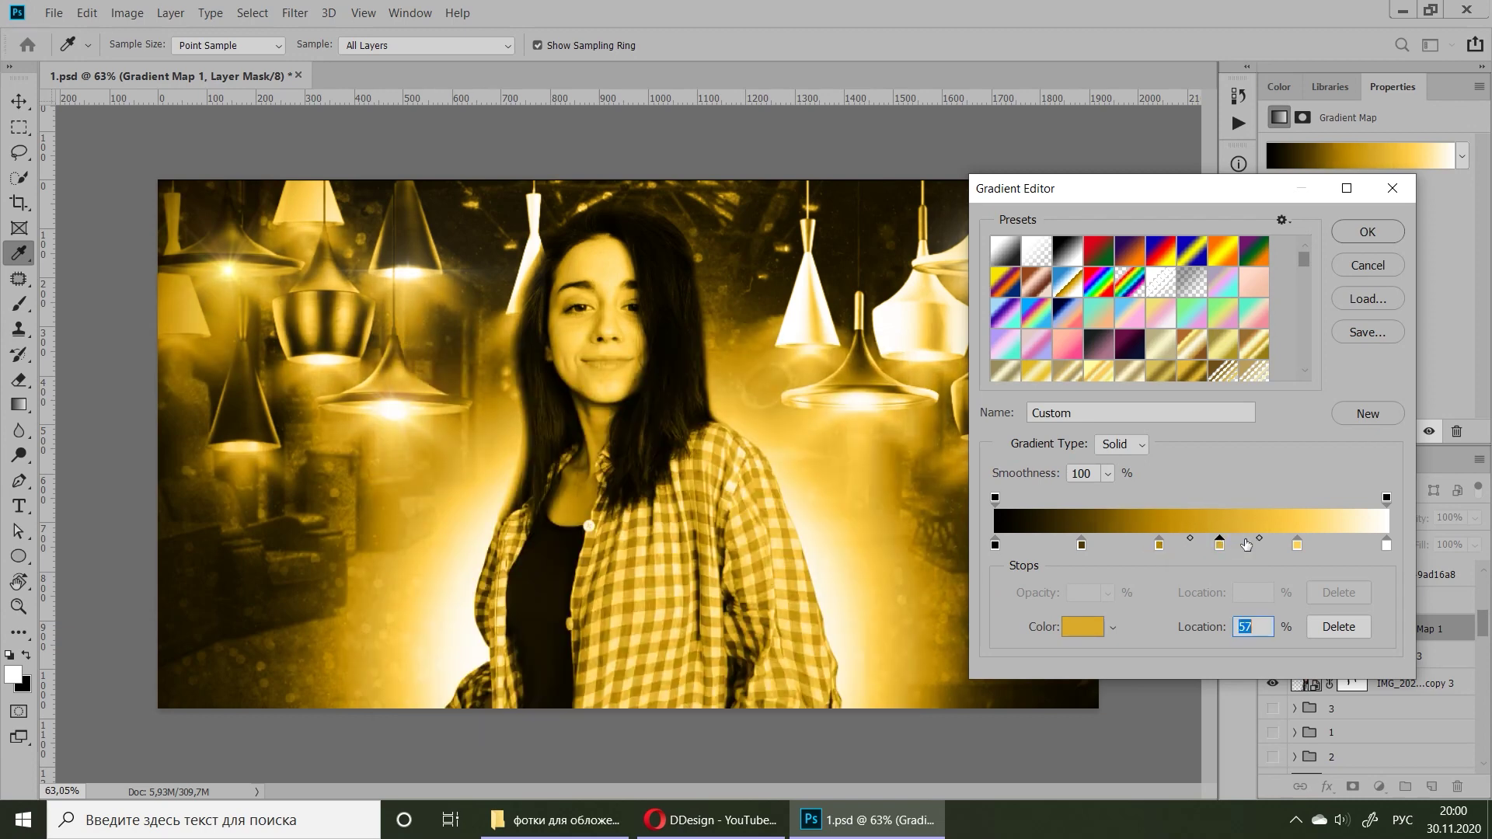
- Add a cream stop at 88%, save the gradient as a new preset, and apply it
left_click(1338, 544)
double_click(1338, 544)
left_click(423, 400)
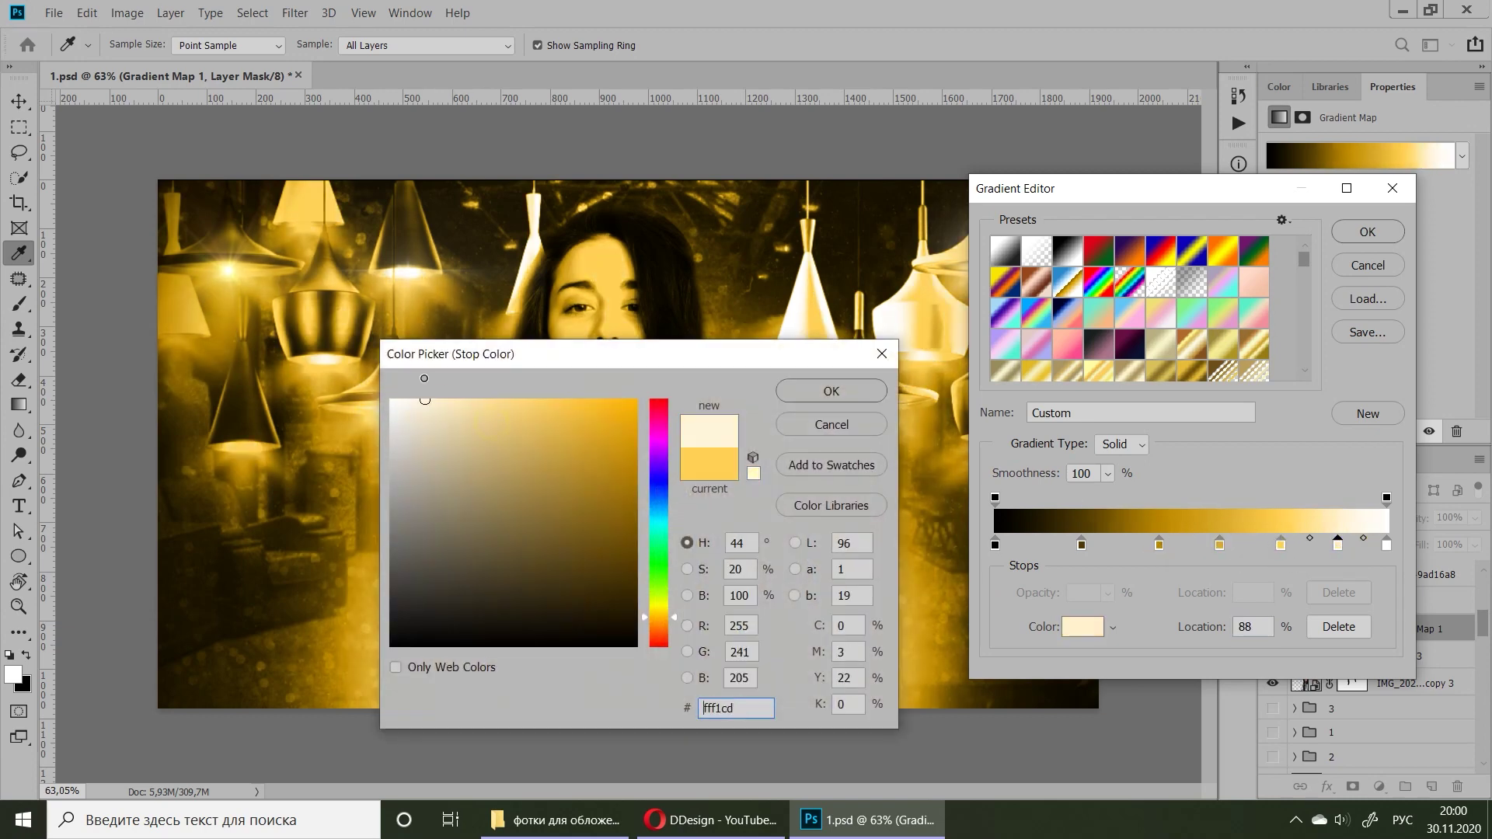
left_click(793, 396)
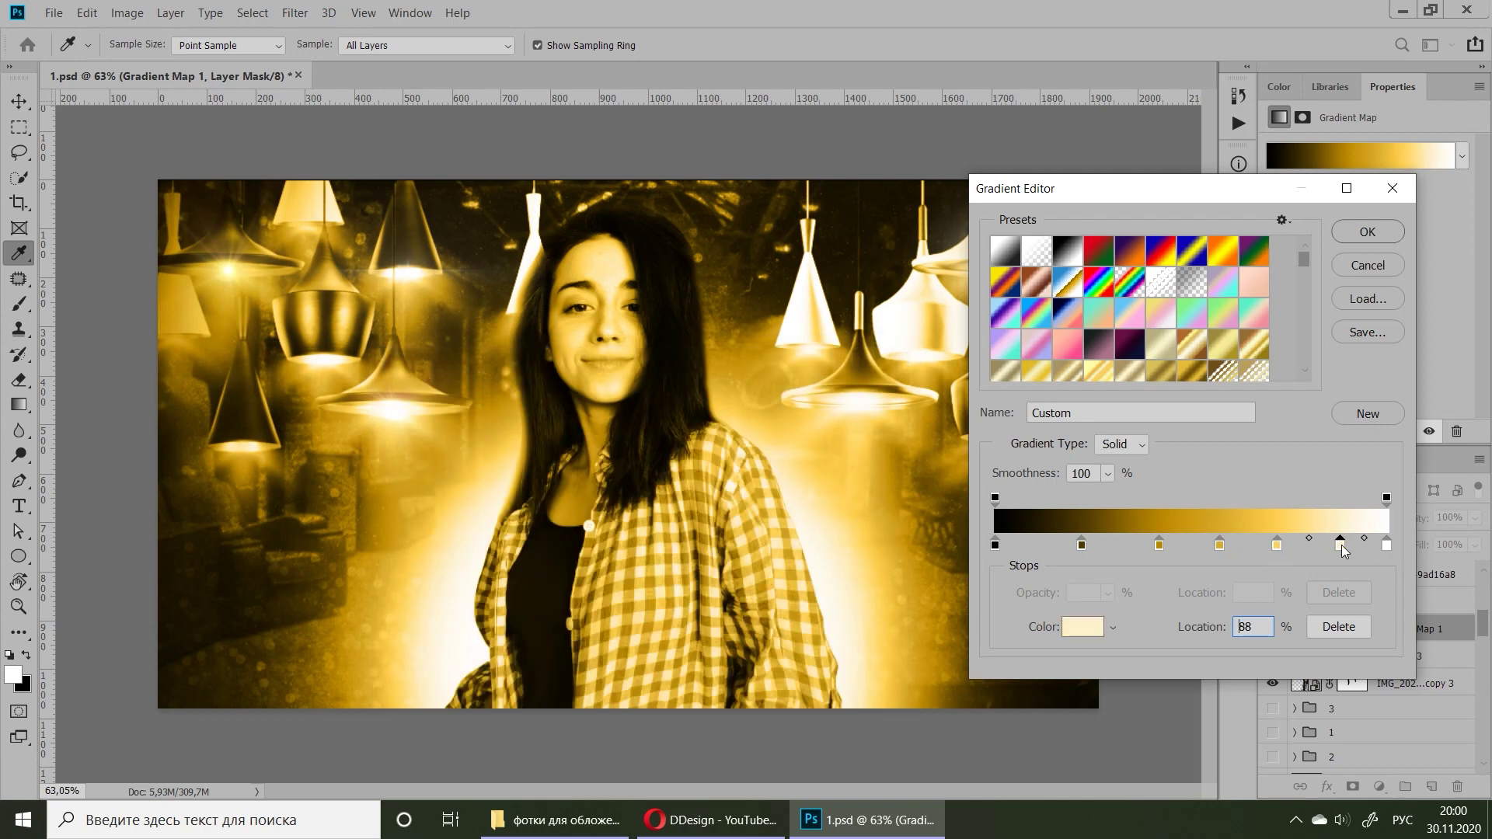
left_click(1369, 414)
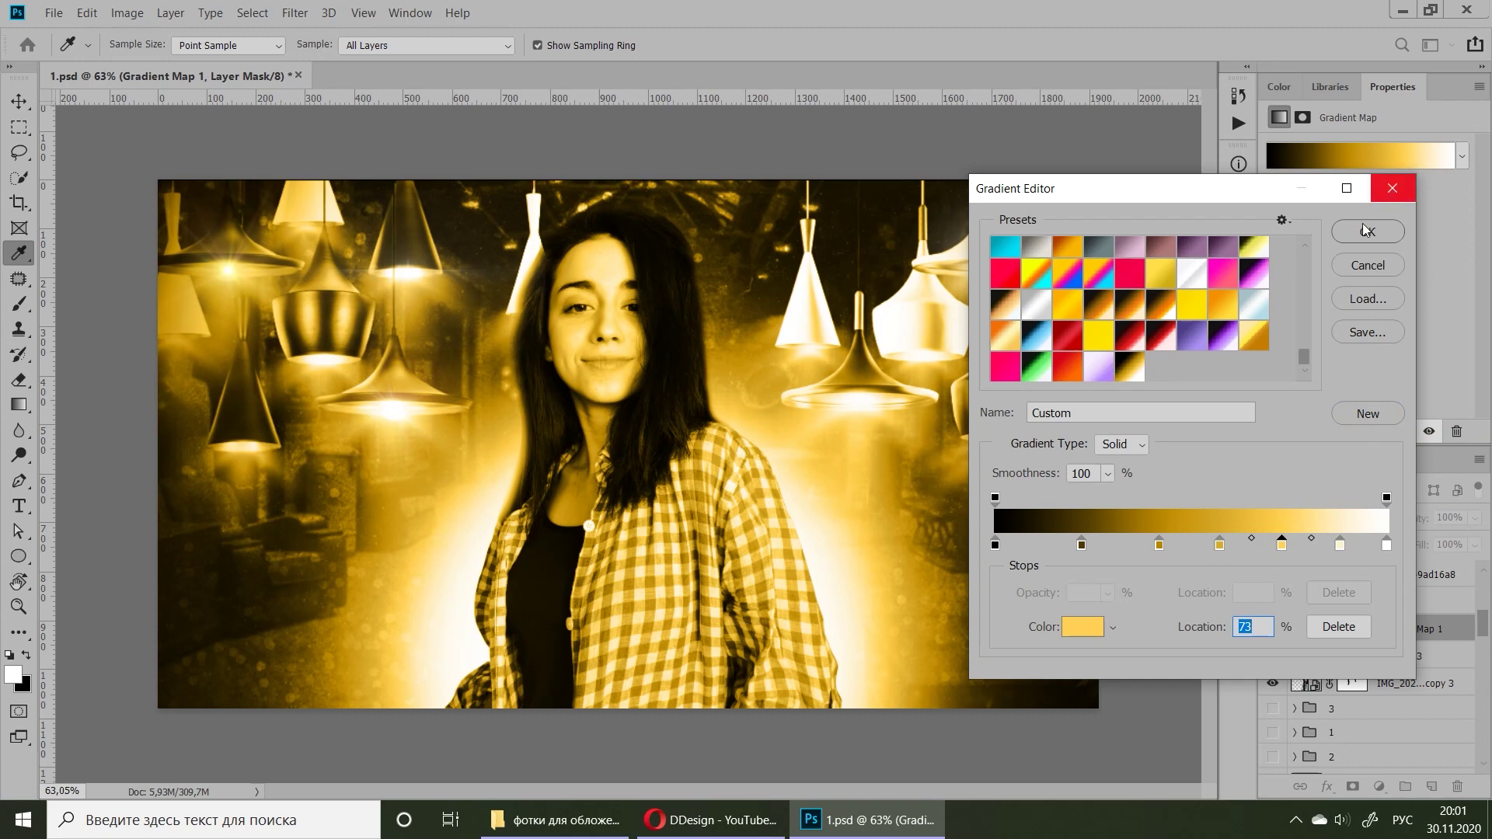
left_click(1366, 231)
left_click(1324, 657)
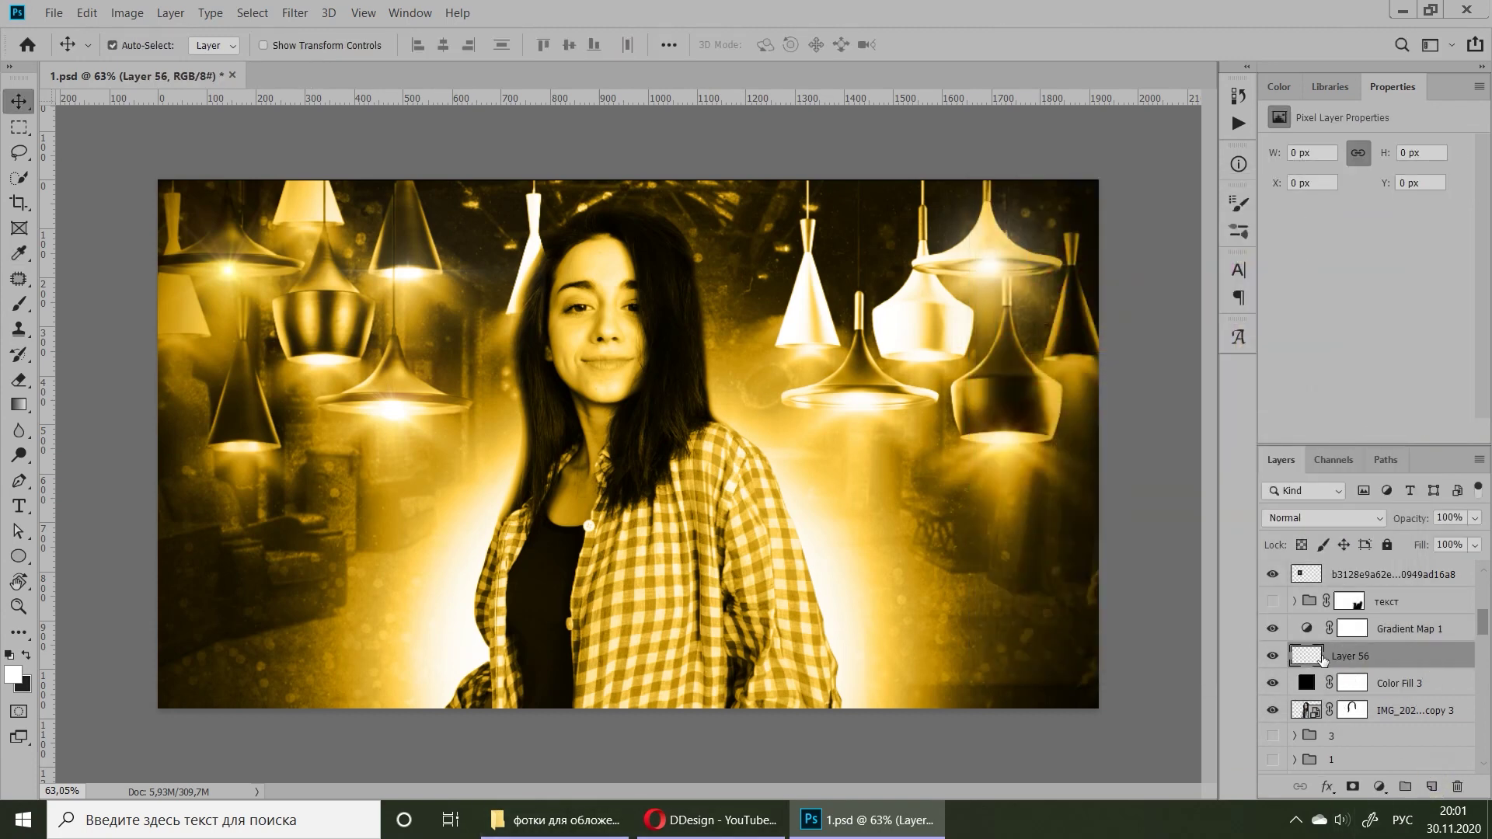
- Clip Gradient Map 1 to Layer 56 and try a test glow stroke, undoing it
left_click(1309, 640, "alt")
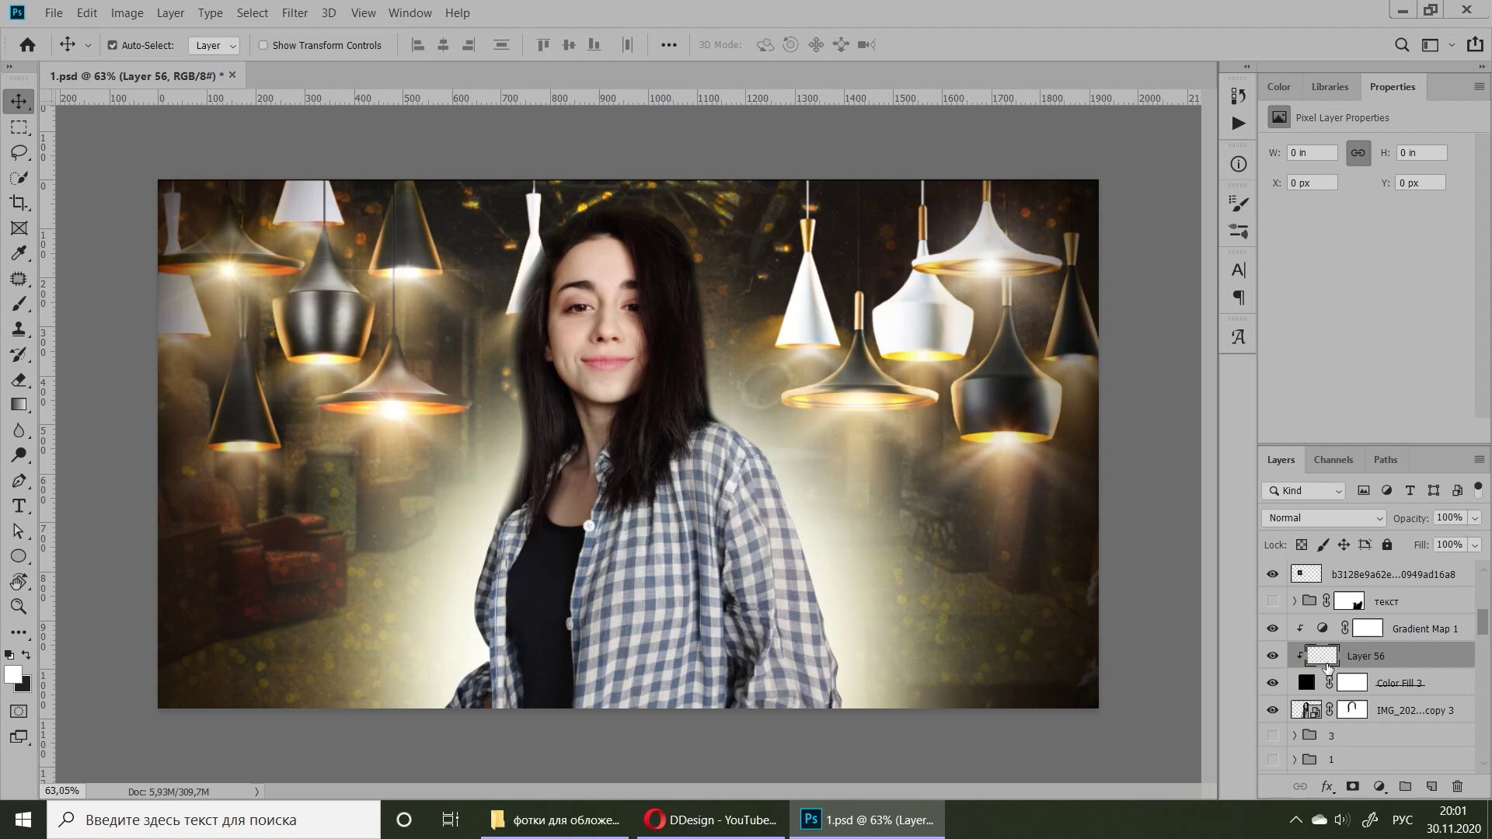
left_click(19, 308)
mouse_move(666, 242)
left_mouse_down()
mouse_move(682, 533)
mouse_move(901, 398)
left_mouse_up()
key("ctrl+z")
scroll(963, 388, "up", 2)
scroll(963, 388, "up", 2)
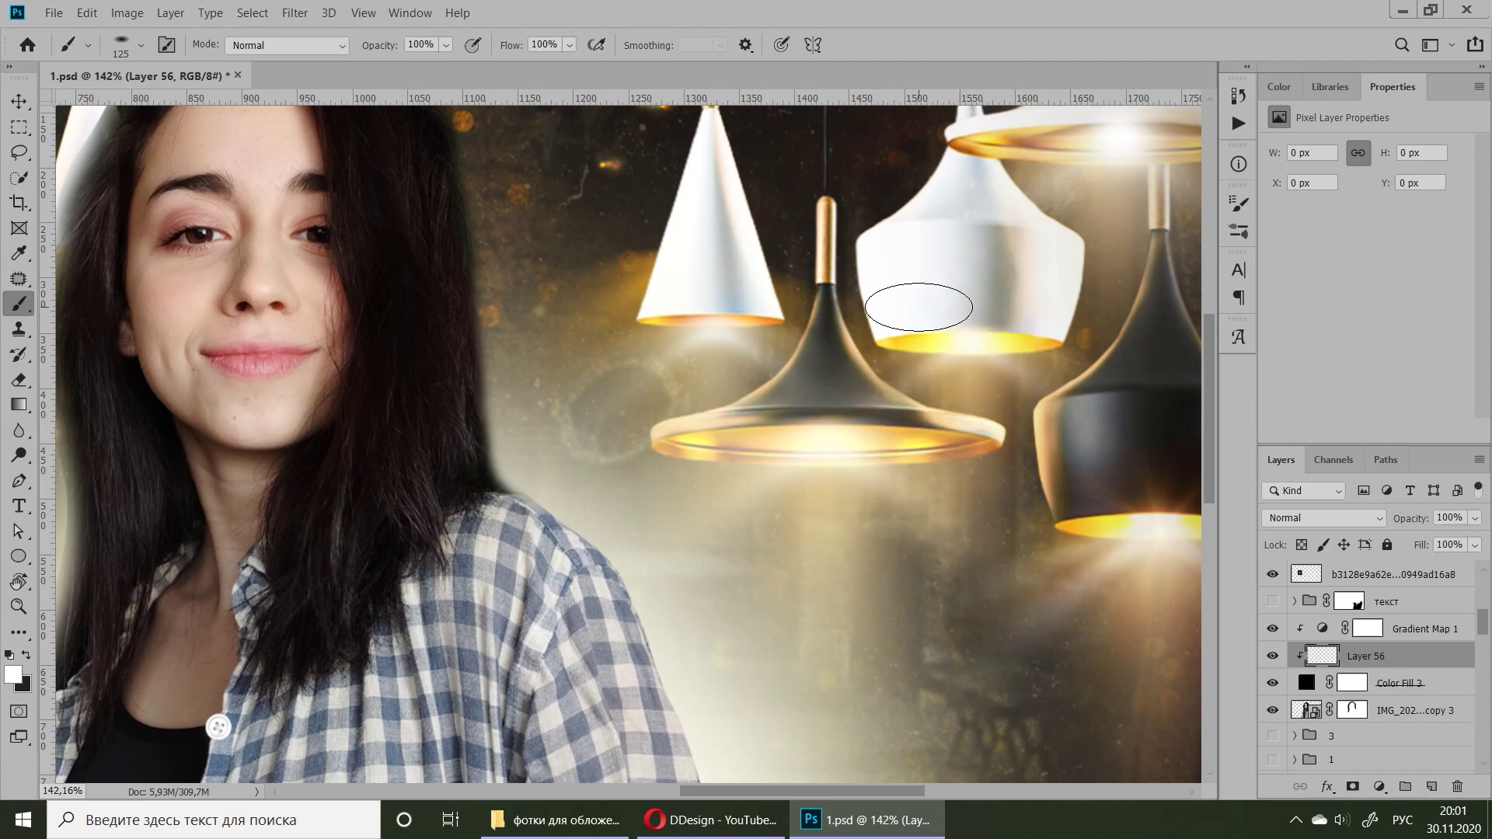
scroll(855, 467, "down", 4)
scroll(370, 356, "up", 2)
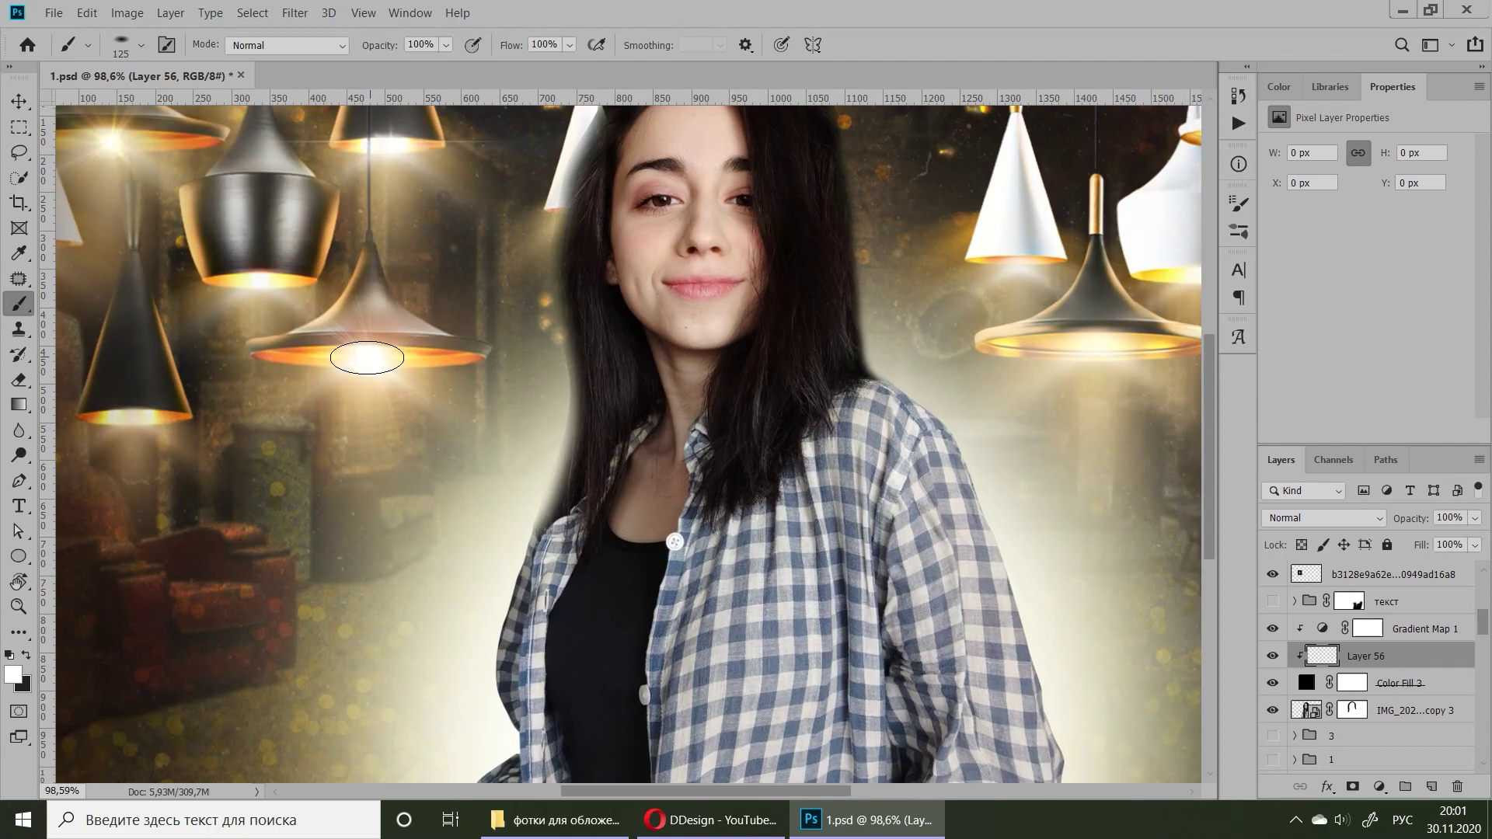
scroll(409, 366, "down", 1)
- Try a bright glow down the figure's right side, undo it, and shrink the brush
left_click_drag(812, 446, 876, 677)
key("ctrl+z")
scroll(777, 388, "up", 2)
scroll(794, 316, "up", 3)
key("bracketleft")
key("bracketleft")
key("bracketleft")
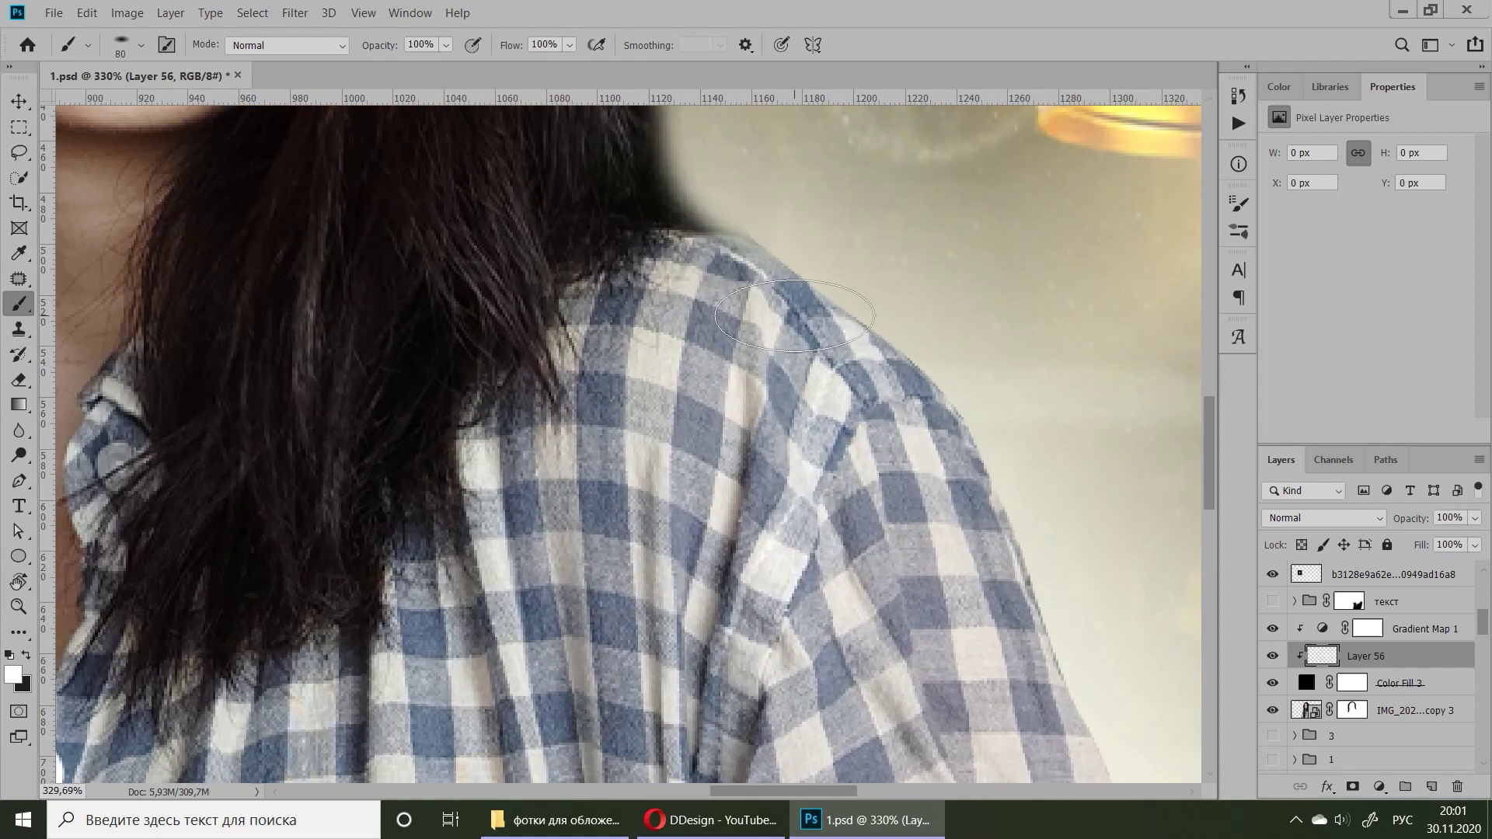
- Paint a yellow glow along the right shoulder edge and down the arm
mouse_move(936, 407)
left_mouse_down()
mouse_move(992, 486)
mouse_move(816, 300)
mouse_move(899, 343)
mouse_move(1086, 692)
left_mouse_up()
scroll(1010, 466, "down", 2)
left_click_drag(889, 226, 1039, 619)
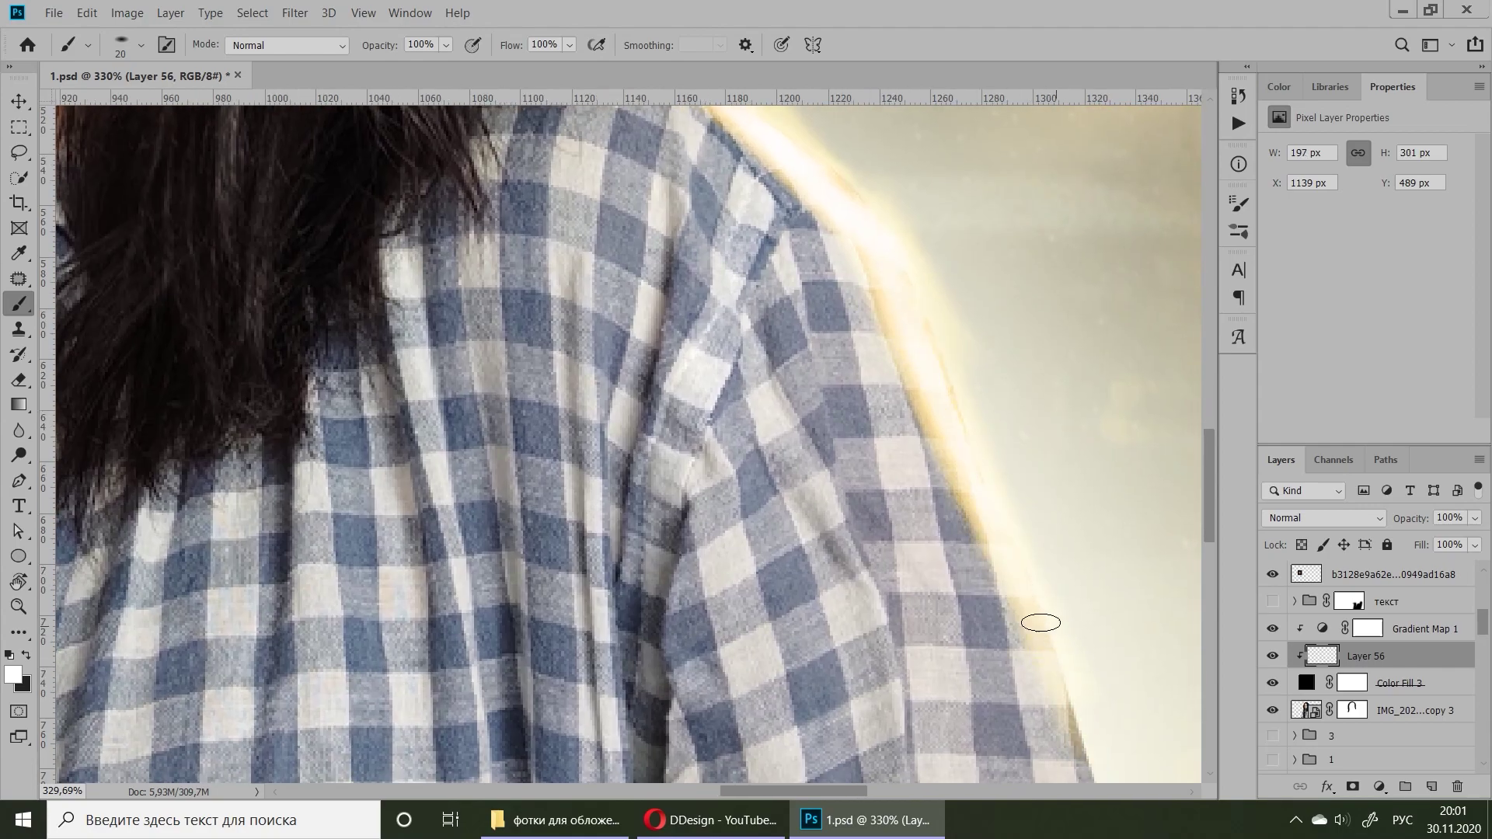
scroll(1039, 620, "down", 2)
left_click_drag(1026, 676, 941, 505)
scroll(823, 329, "down", 2)
scroll(823, 330, "down", 3)
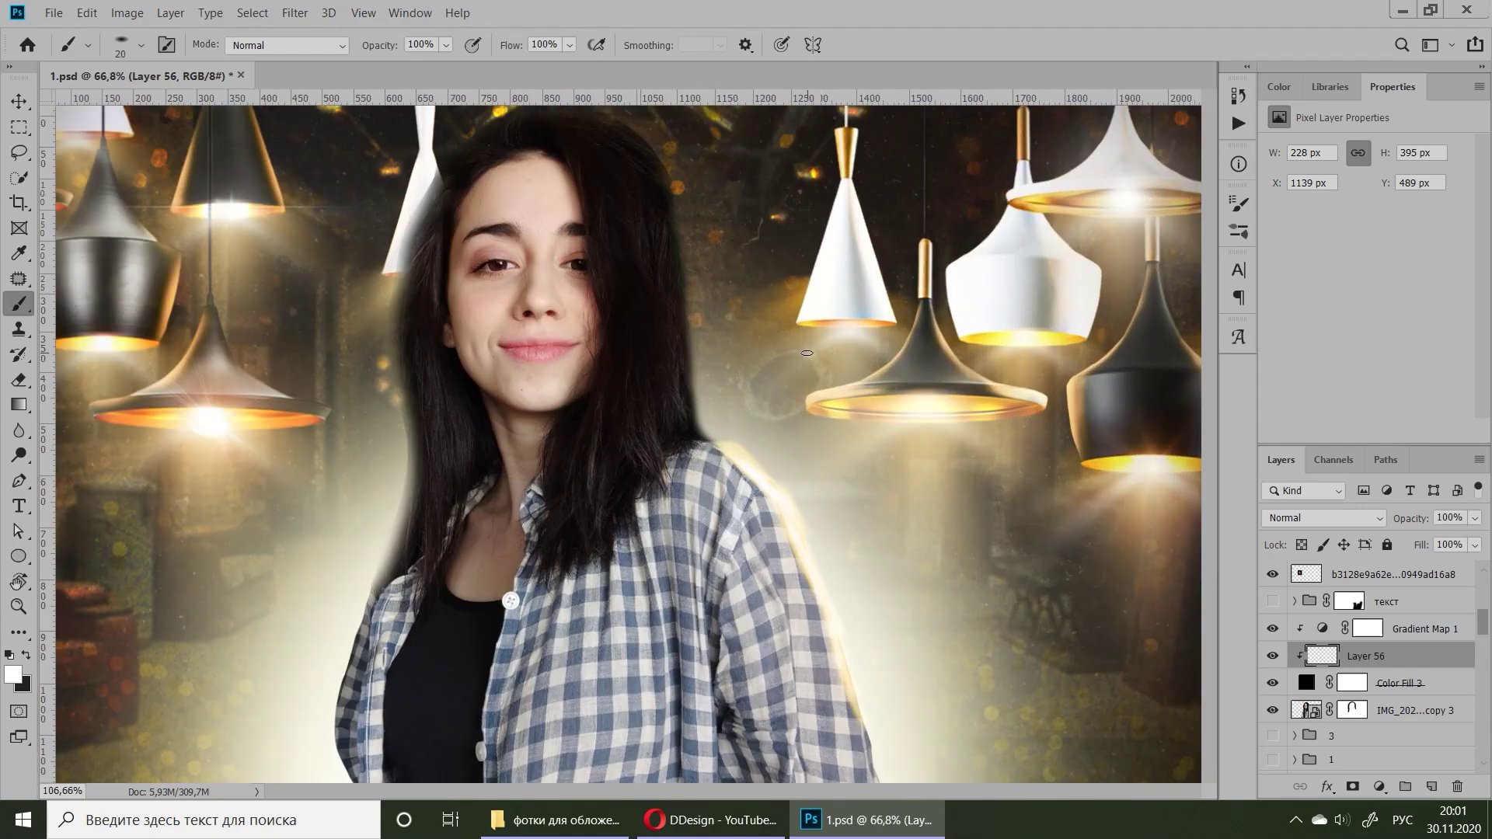
scroll(777, 350, "up", 1)
scroll(693, 360, "up", 3)
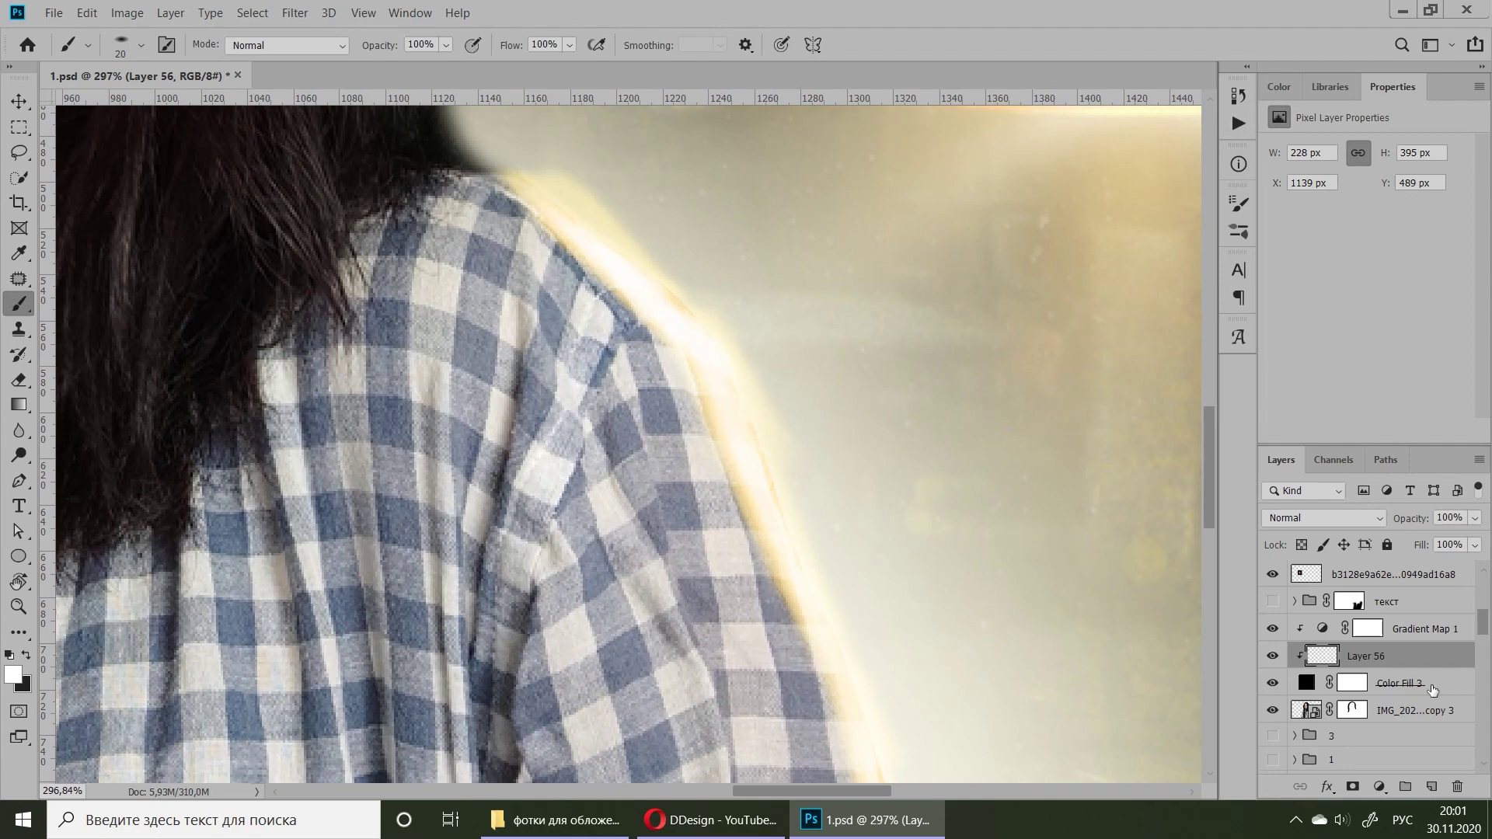
scroll(699, 467, "down", 2)
- Erase the excess glow near the shoulder
key("e")
scroll(666, 433, "down", 2)
left_click_drag(778, 590, 463, 298)
left_click(17, 101)
scroll(1329, 653, "down", 3)
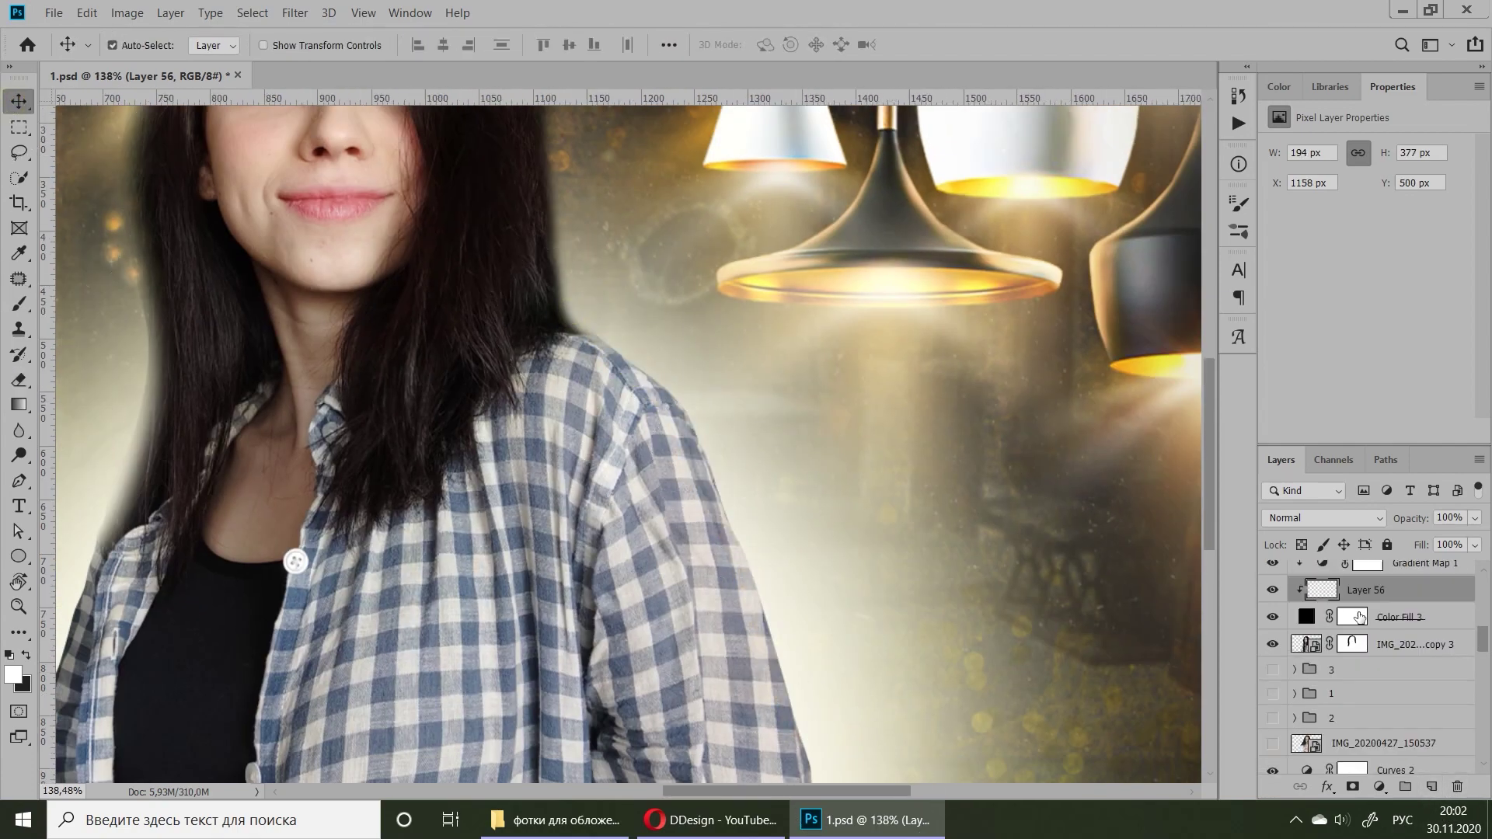
- Convert the woman's photo layer into a smart object
scroll(384, 252, "down", 2)
scroll(385, 253, "up", 1)
left_click(1350, 578)
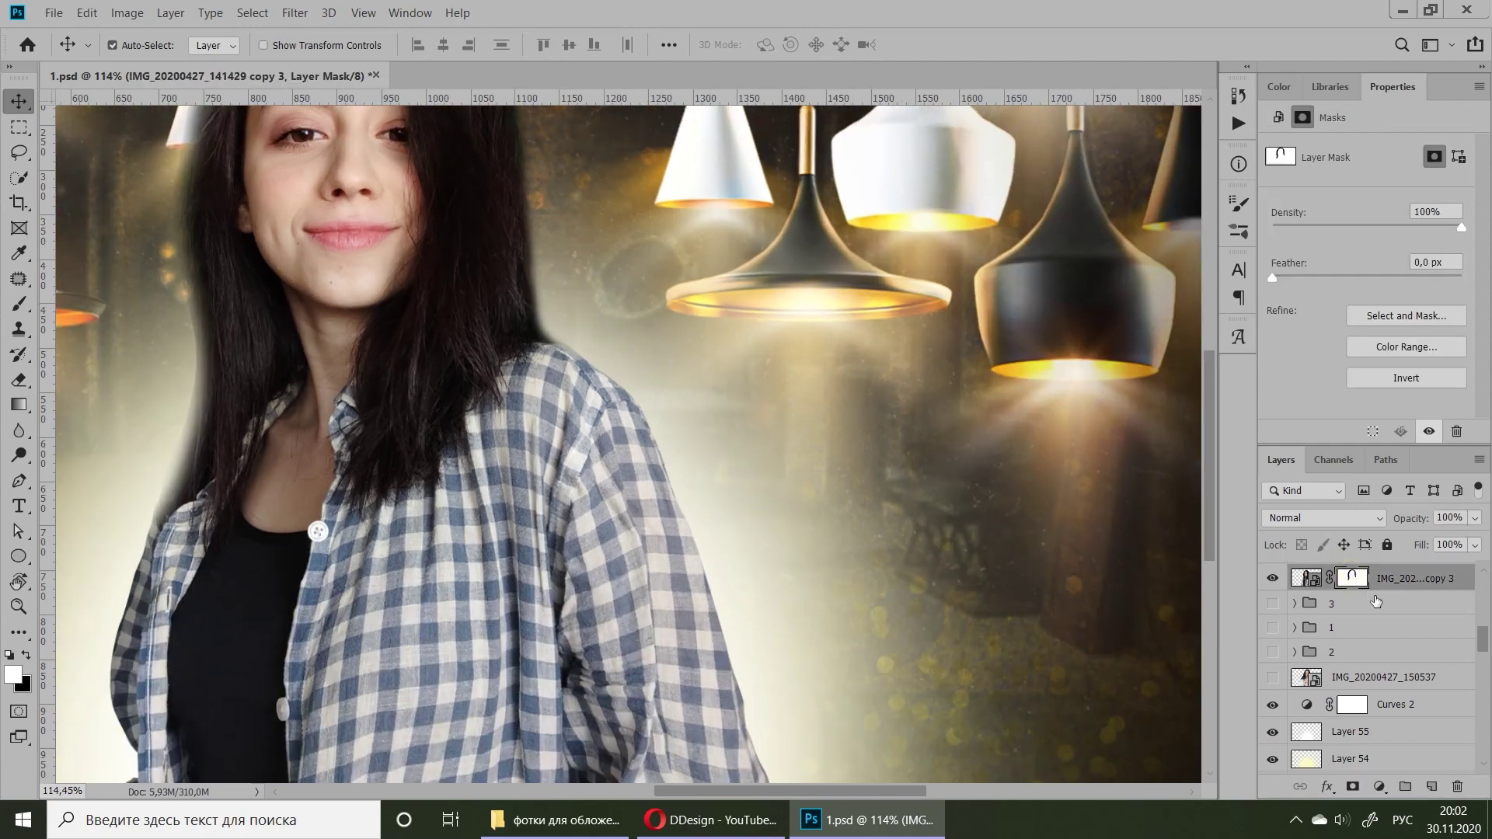
scroll(1375, 653, "up", 1)
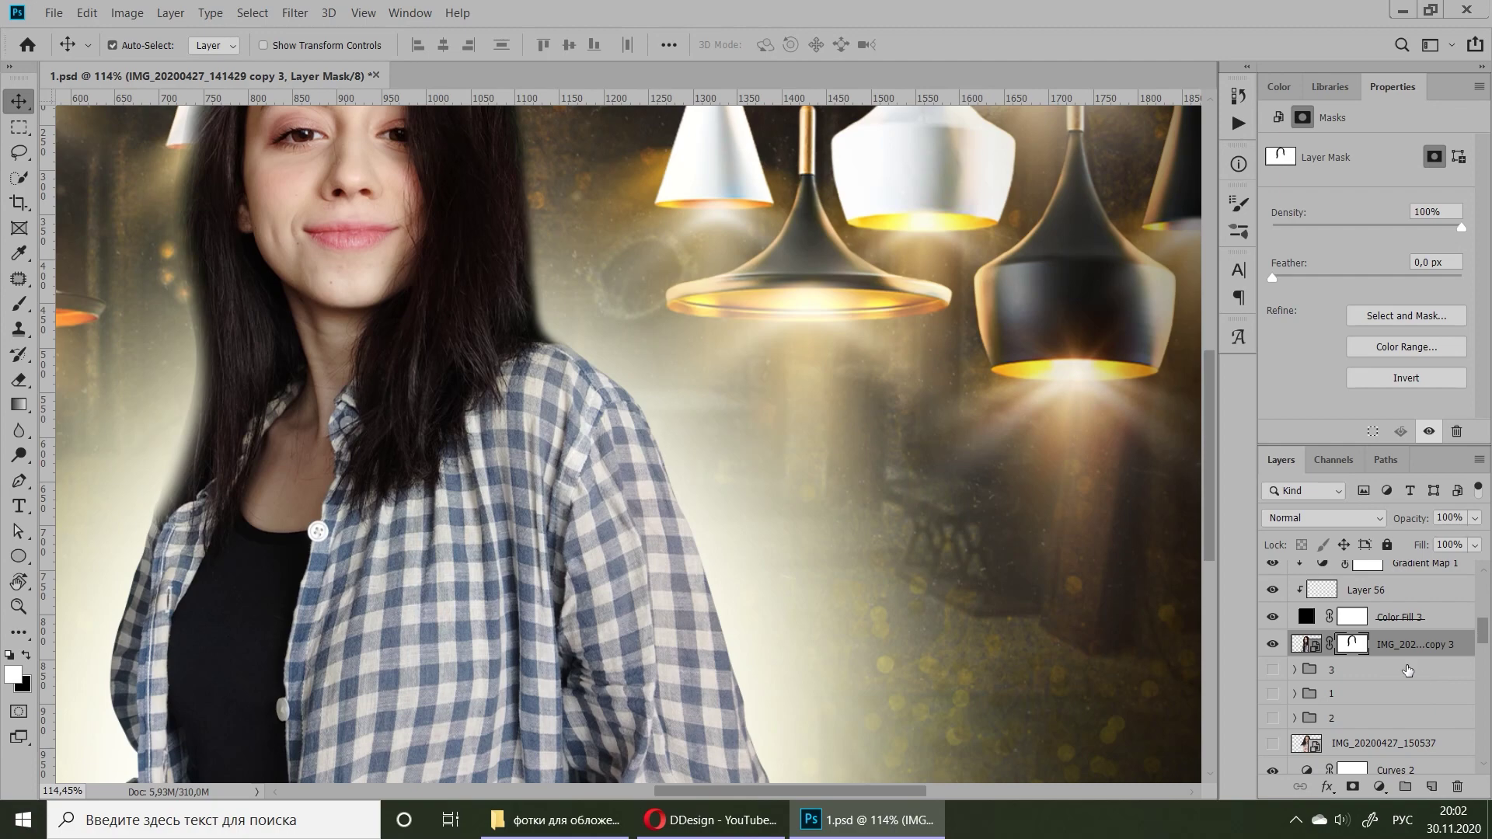
right_click(1384, 649)
left_click(1185, 185)
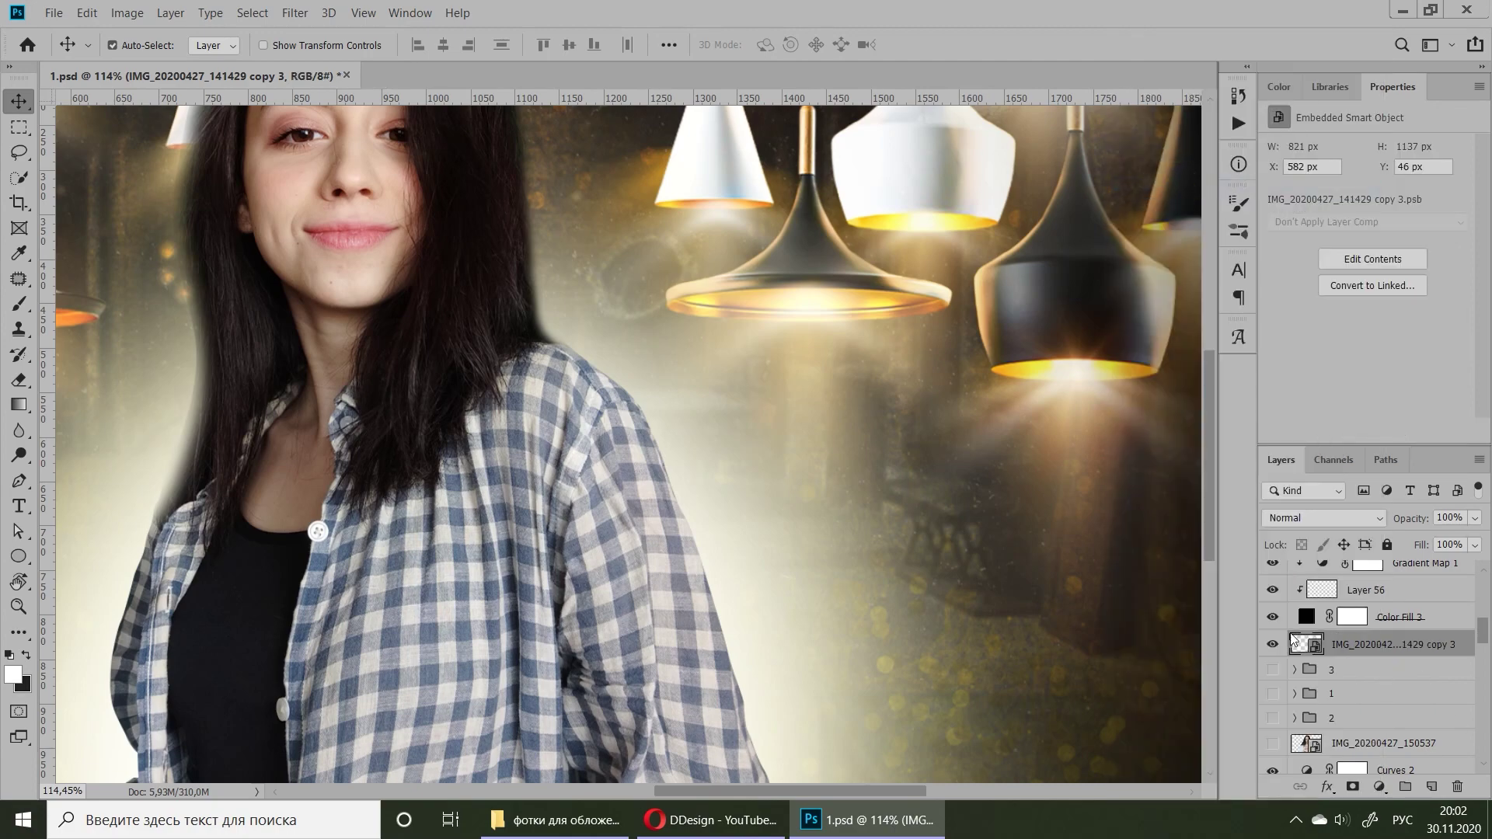
- Mask Layer 56 to the woman's silhouette and target its pixels for brushing
left_click(1300, 647, "ctrl")
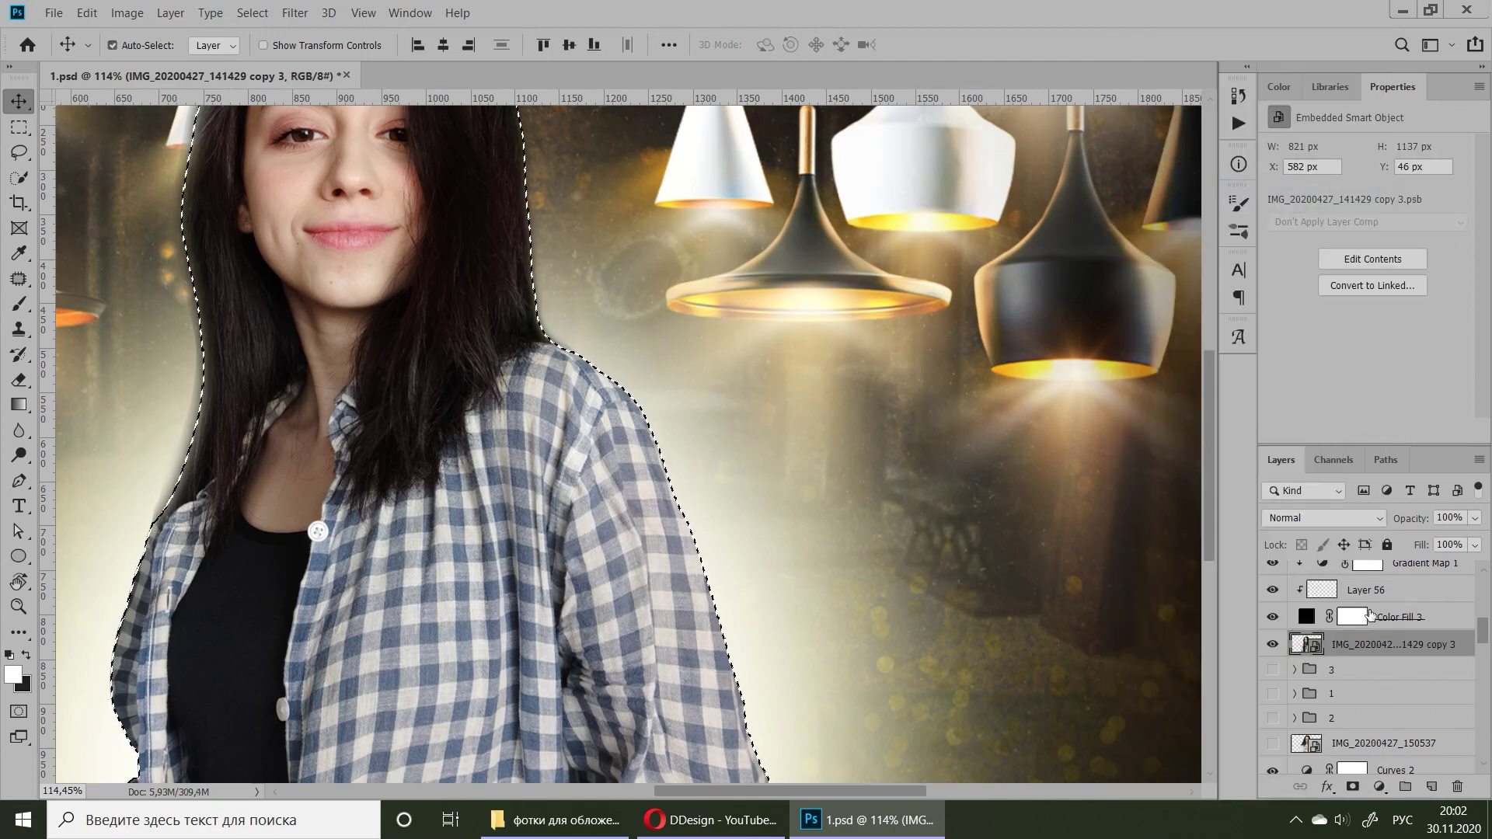
left_click(1362, 603)
left_click(1352, 787)
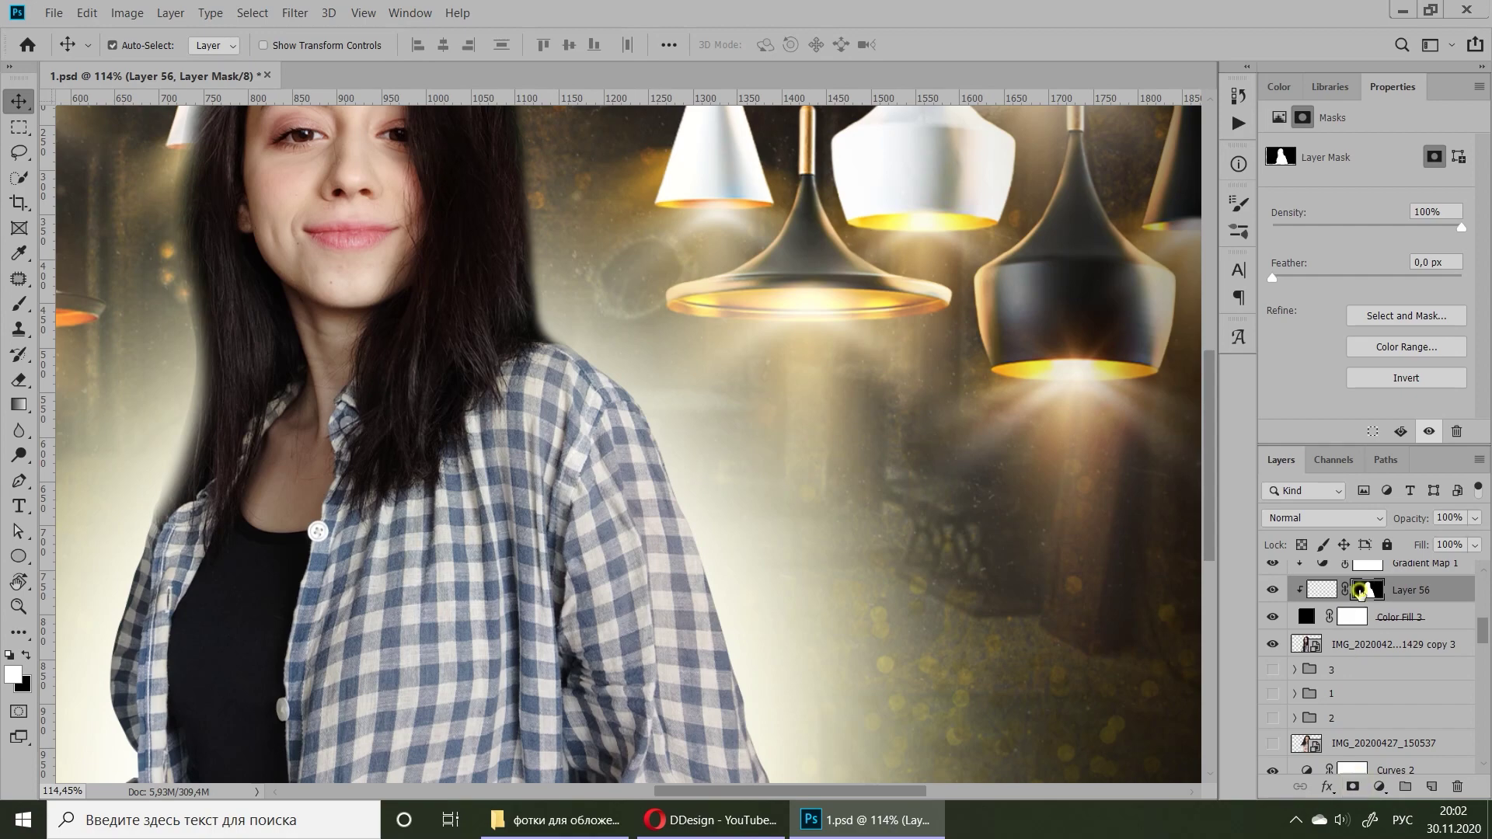
left_click(1321, 590)
left_click(20, 304)
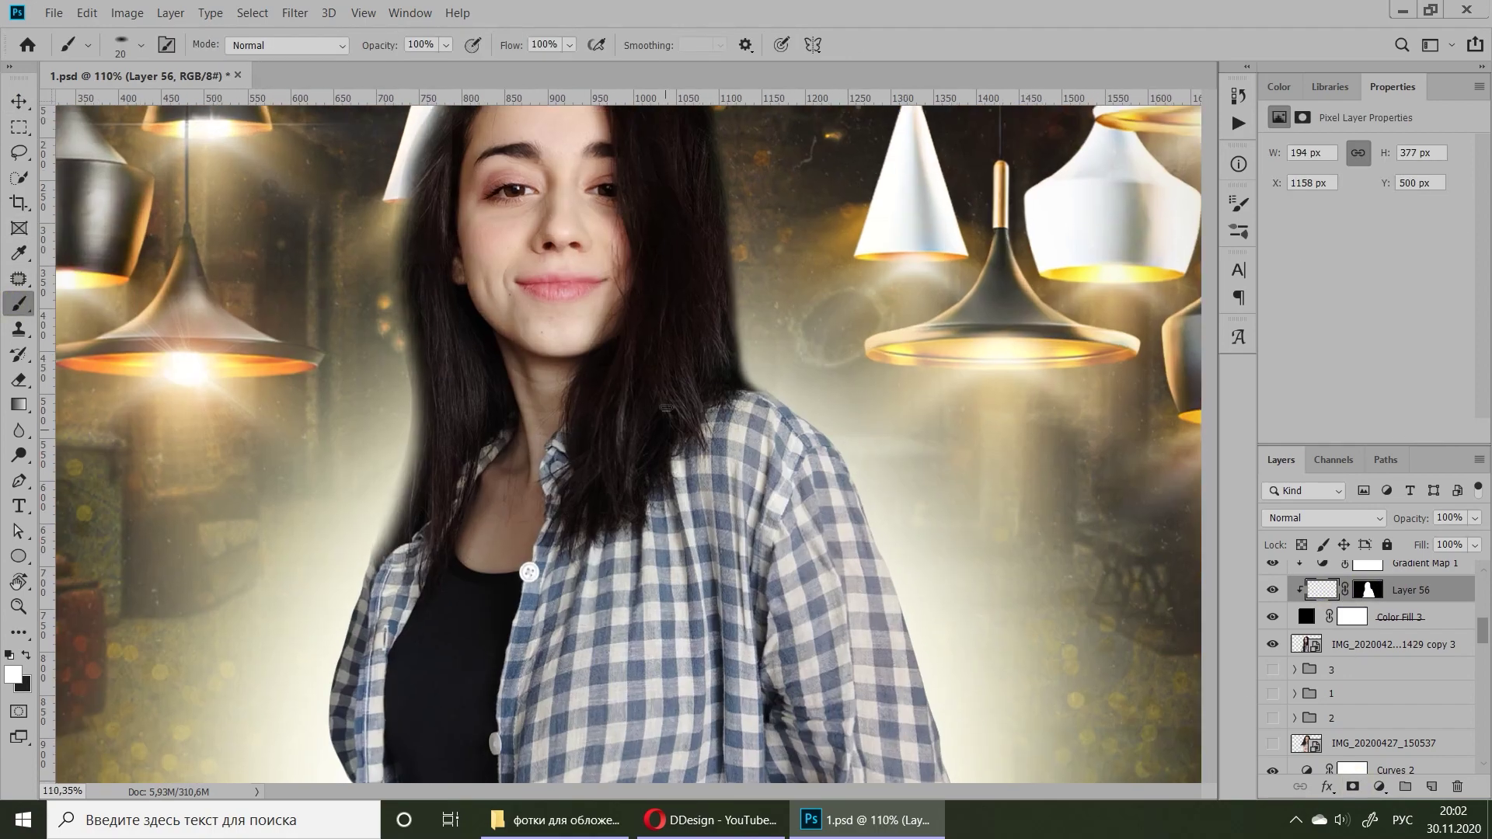
- Paint yellow light along the shirt's shoulder edge and extend it downward
scroll(621, 348, "up", 5)
scroll(621, 348, "up", 3)
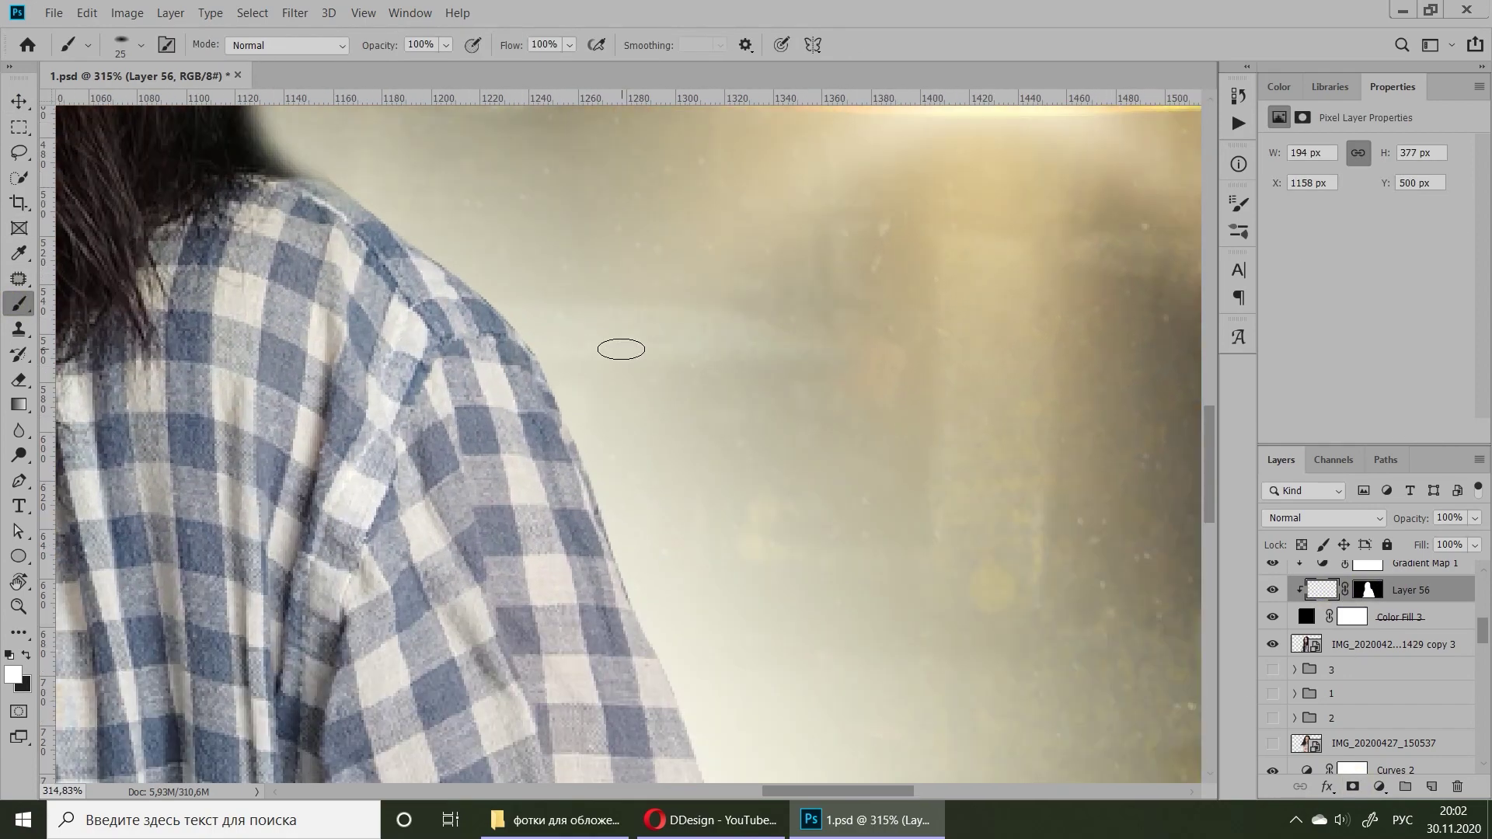
mouse_move(468, 291)
left_mouse_down()
mouse_move(325, 176)
mouse_move(483, 270)
mouse_move(643, 603)
mouse_move(679, 277)
left_mouse_up()
mouse_move(622, 359)
left_mouse_down()
mouse_move(666, 420)
mouse_move(669, 377)
mouse_move(693, 487)
mouse_move(711, 244)
left_mouse_up()
left_click_drag(715, 336, 860, 669)
mouse_move(807, 598)
left_mouse_down()
mouse_move(832, 350)
mouse_move(869, 614)
left_mouse_up()
mouse_move(826, 406)
left_mouse_down()
mouse_move(855, 637)
mouse_move(869, 523)
left_mouse_up()
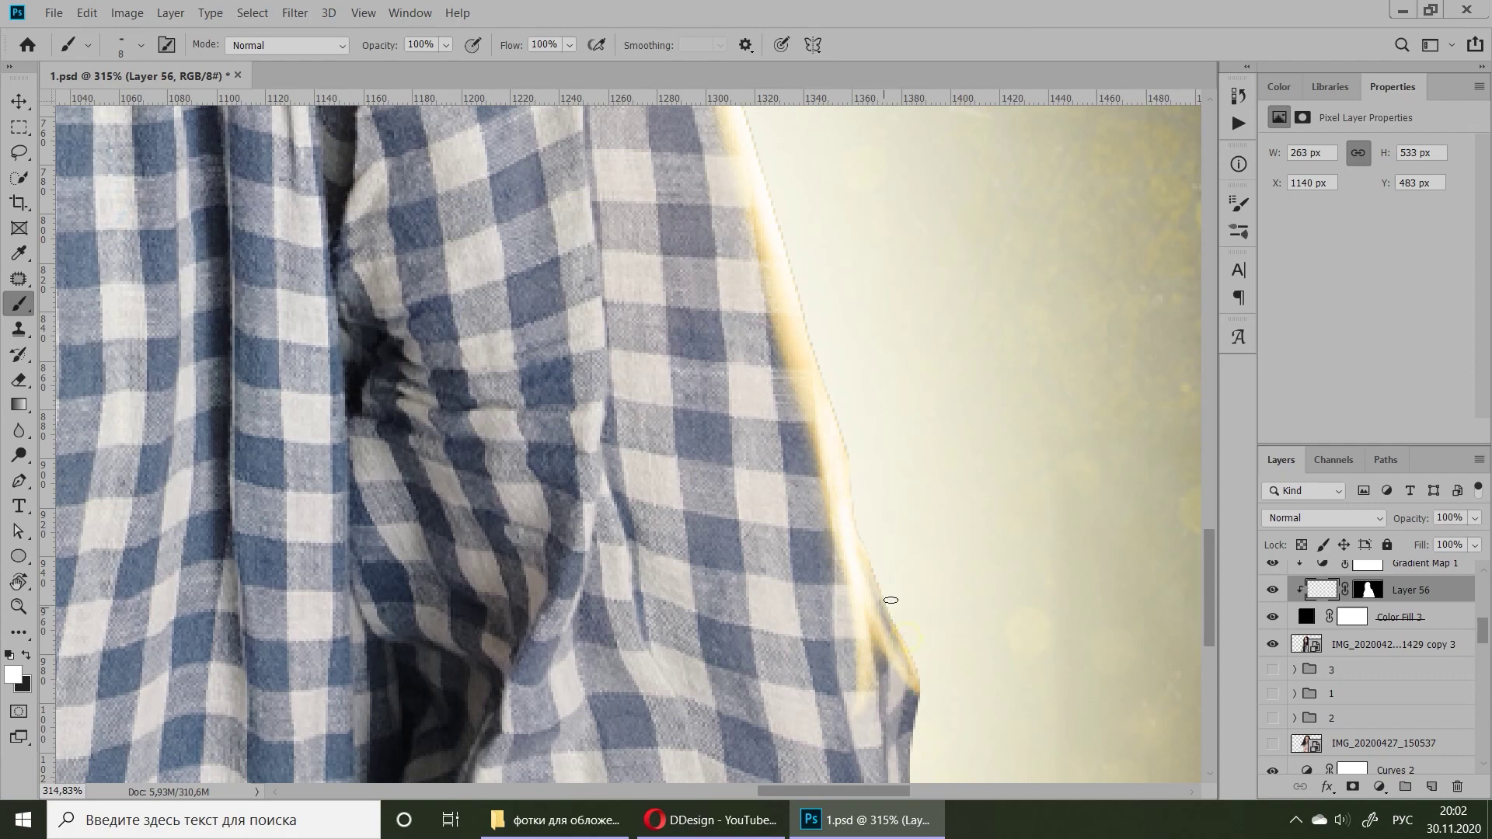
left_click_drag(890, 600, 821, 283)
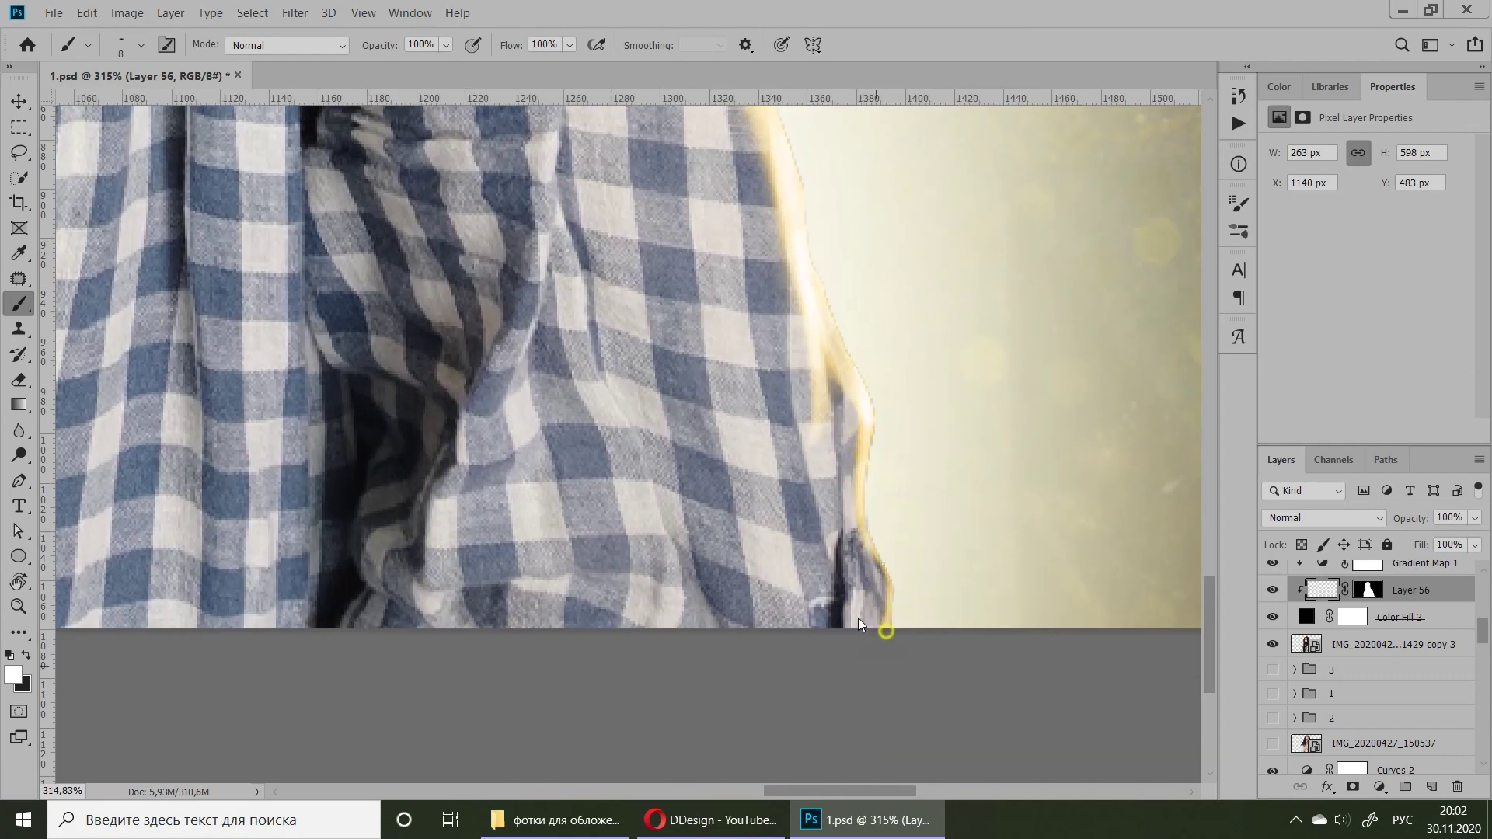
- Paint a yellow glow along the shoulder seam and up the shirt placket
scroll(851, 544, "up", 2)
scroll(777, 436, "up", 2)
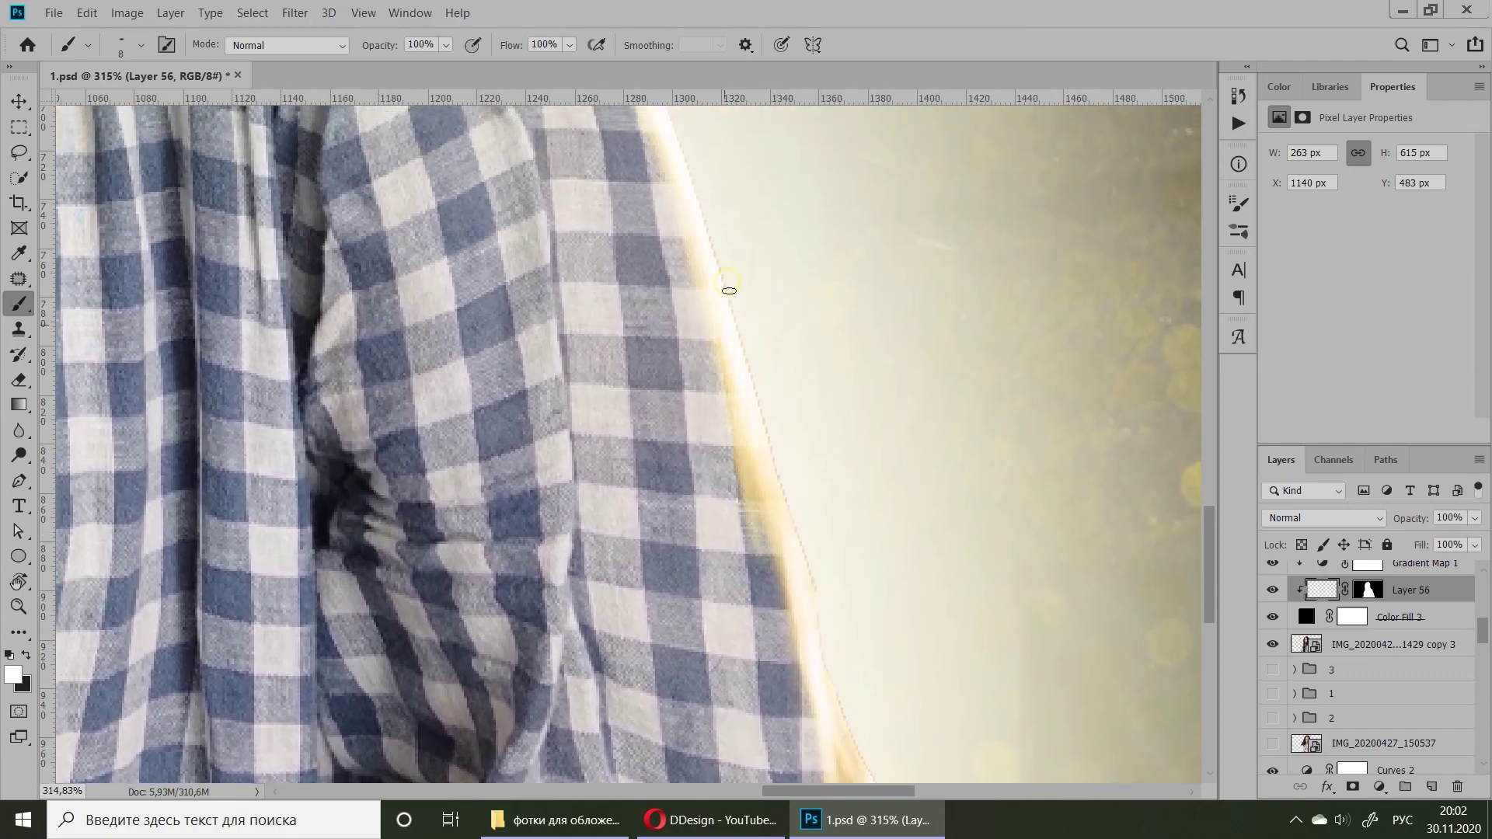
left_click_drag(766, 180, 805, 445)
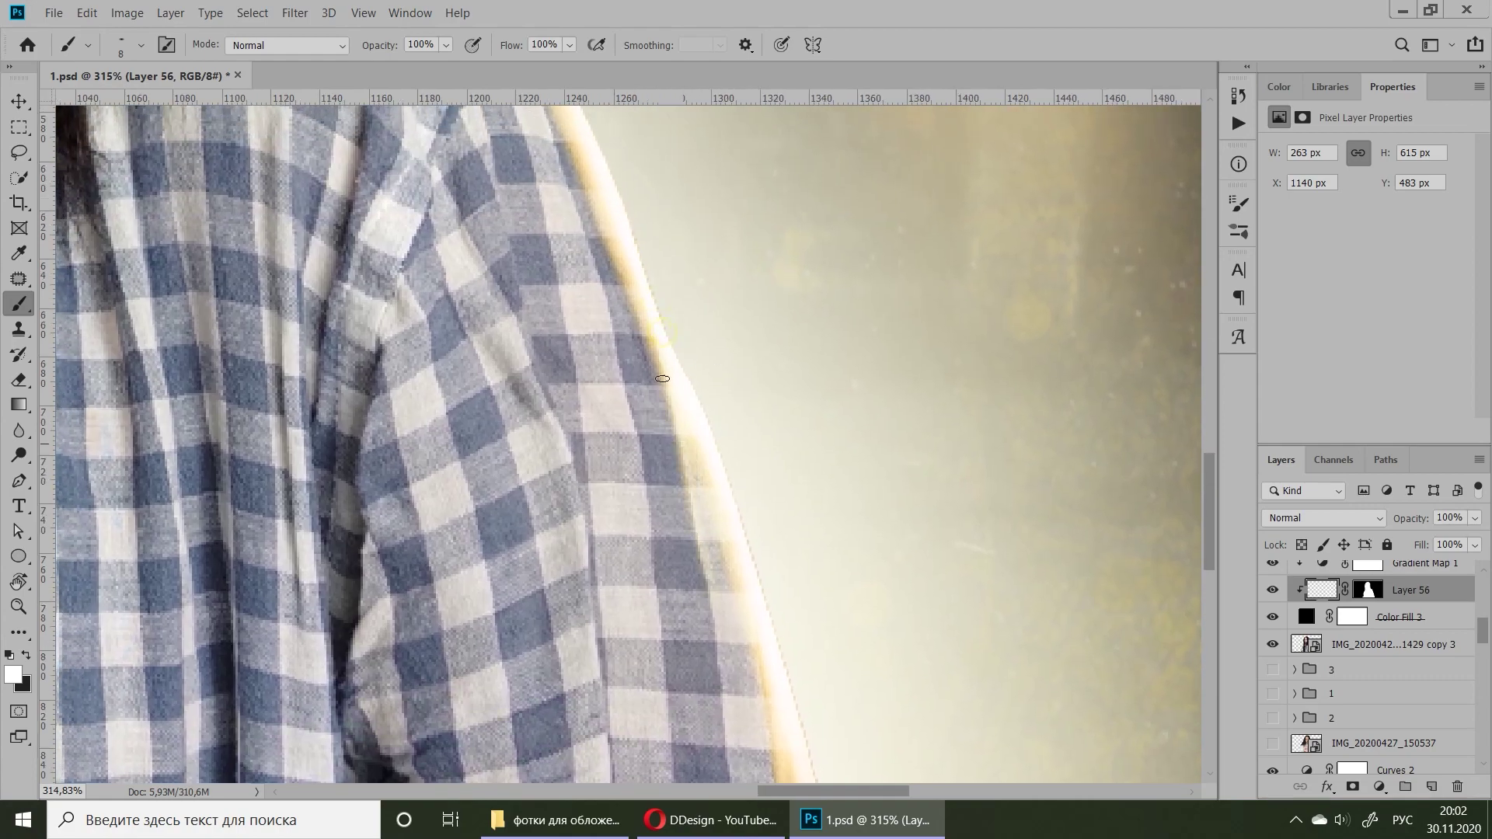
left_click_drag(699, 220, 763, 453)
left_click_drag(487, 521, 576, 353)
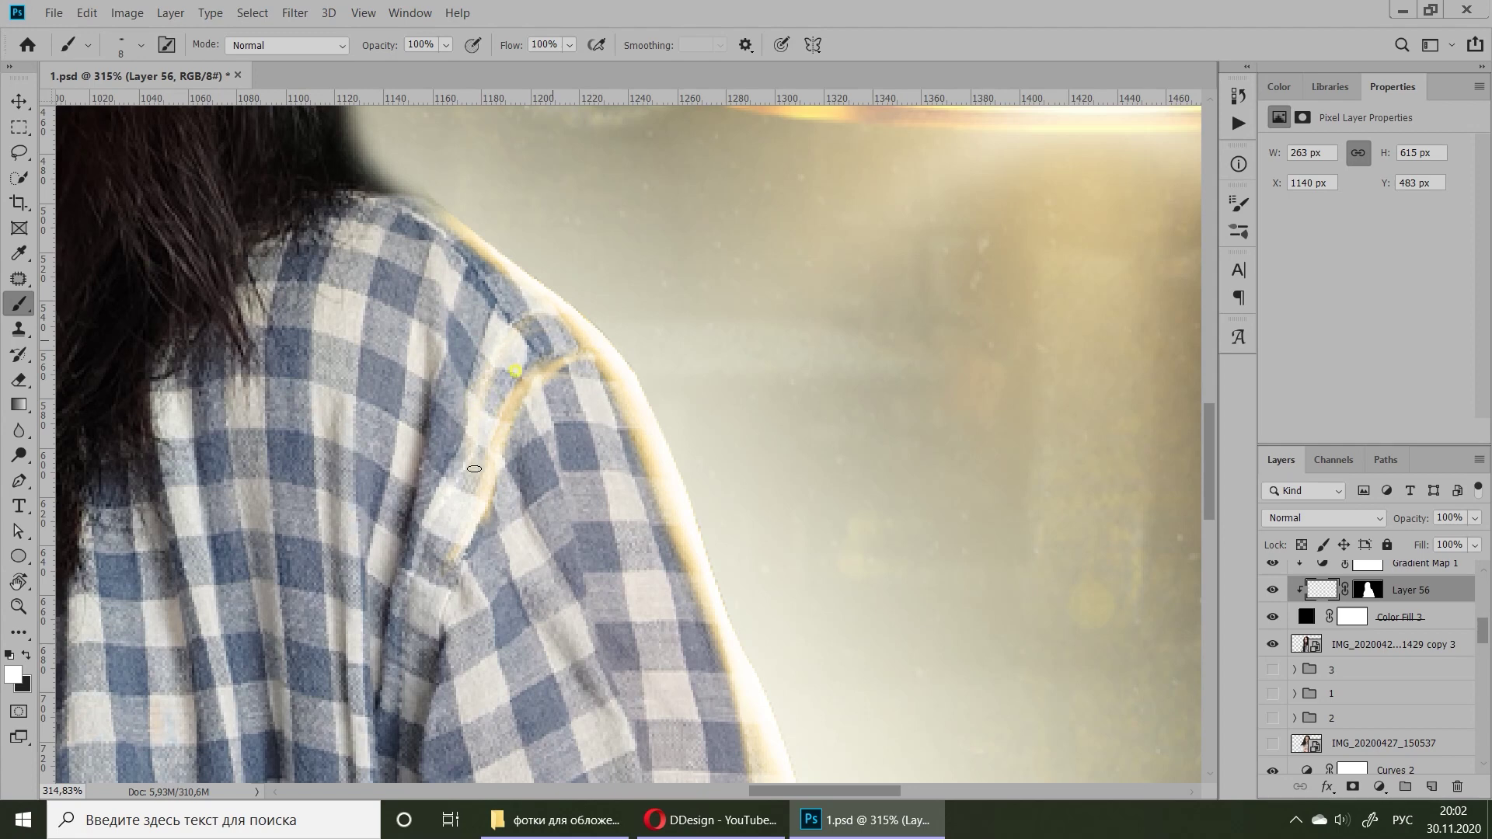
left_click_drag(433, 691, 439, 535)
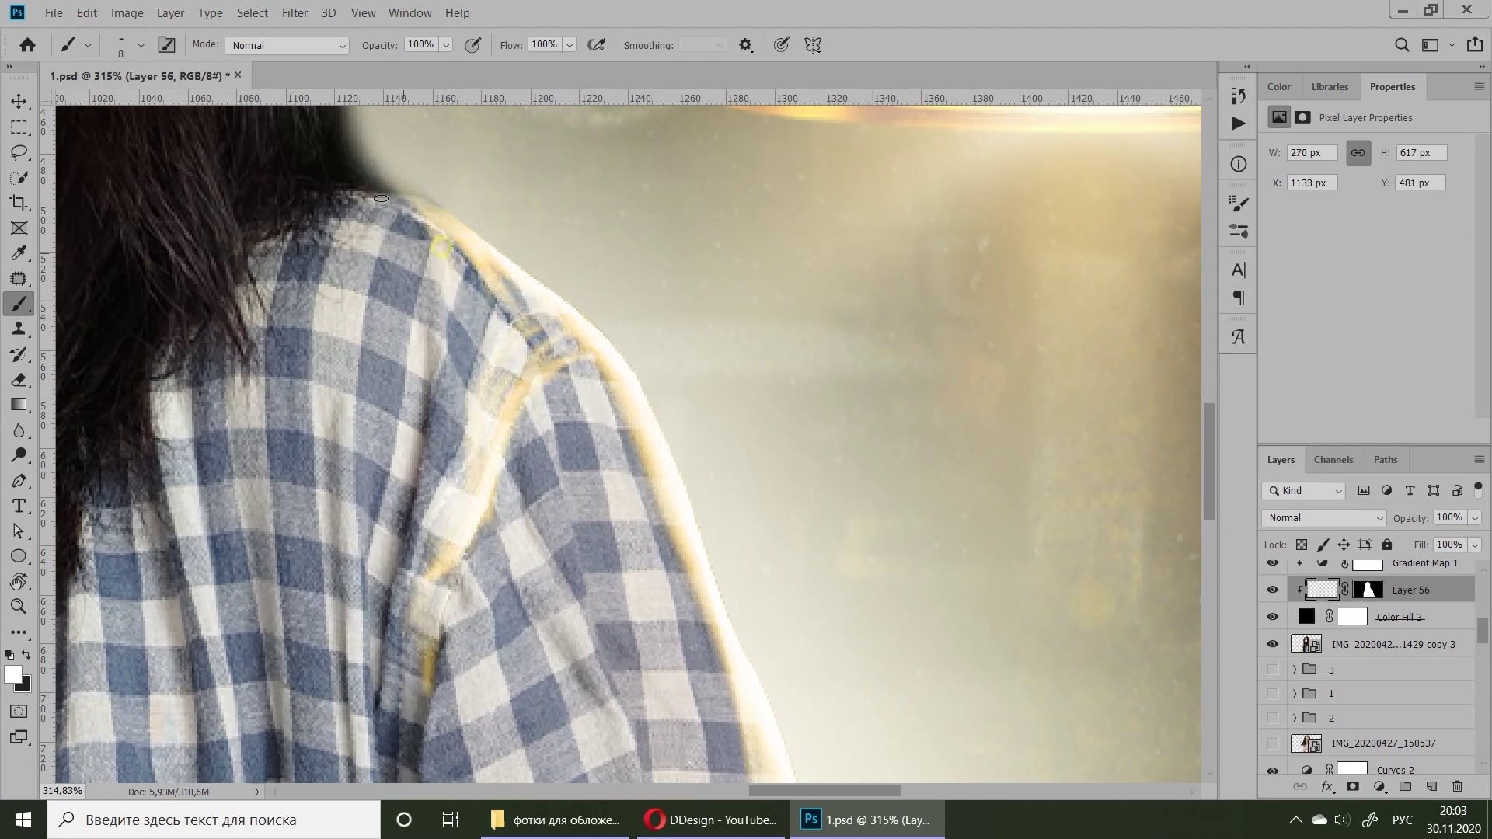
- Trace yellow light down the shirt's inner left edge
scroll(640, 565, "down", 5)
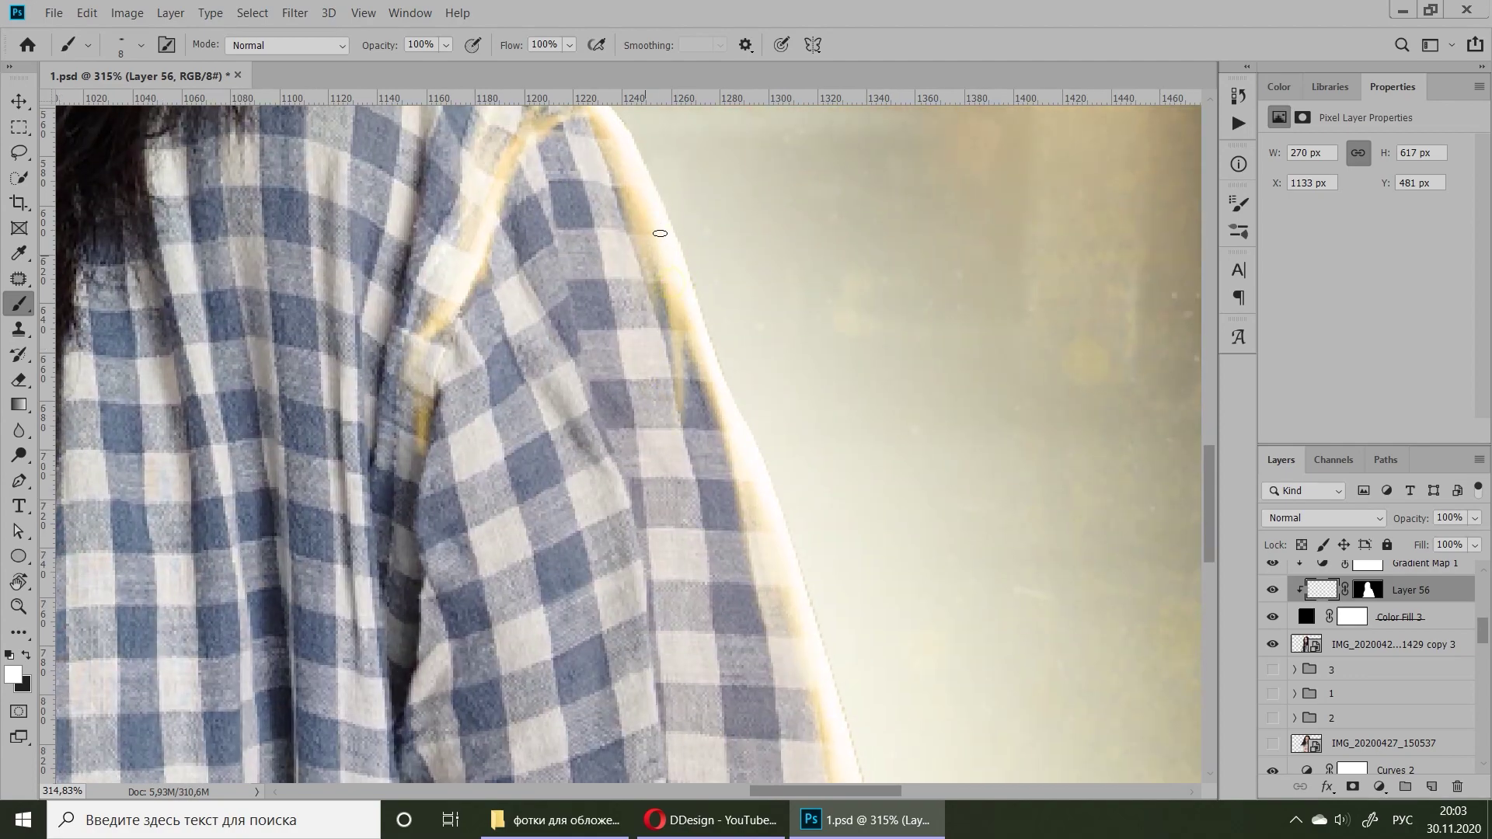
scroll(775, 273, "down", 3)
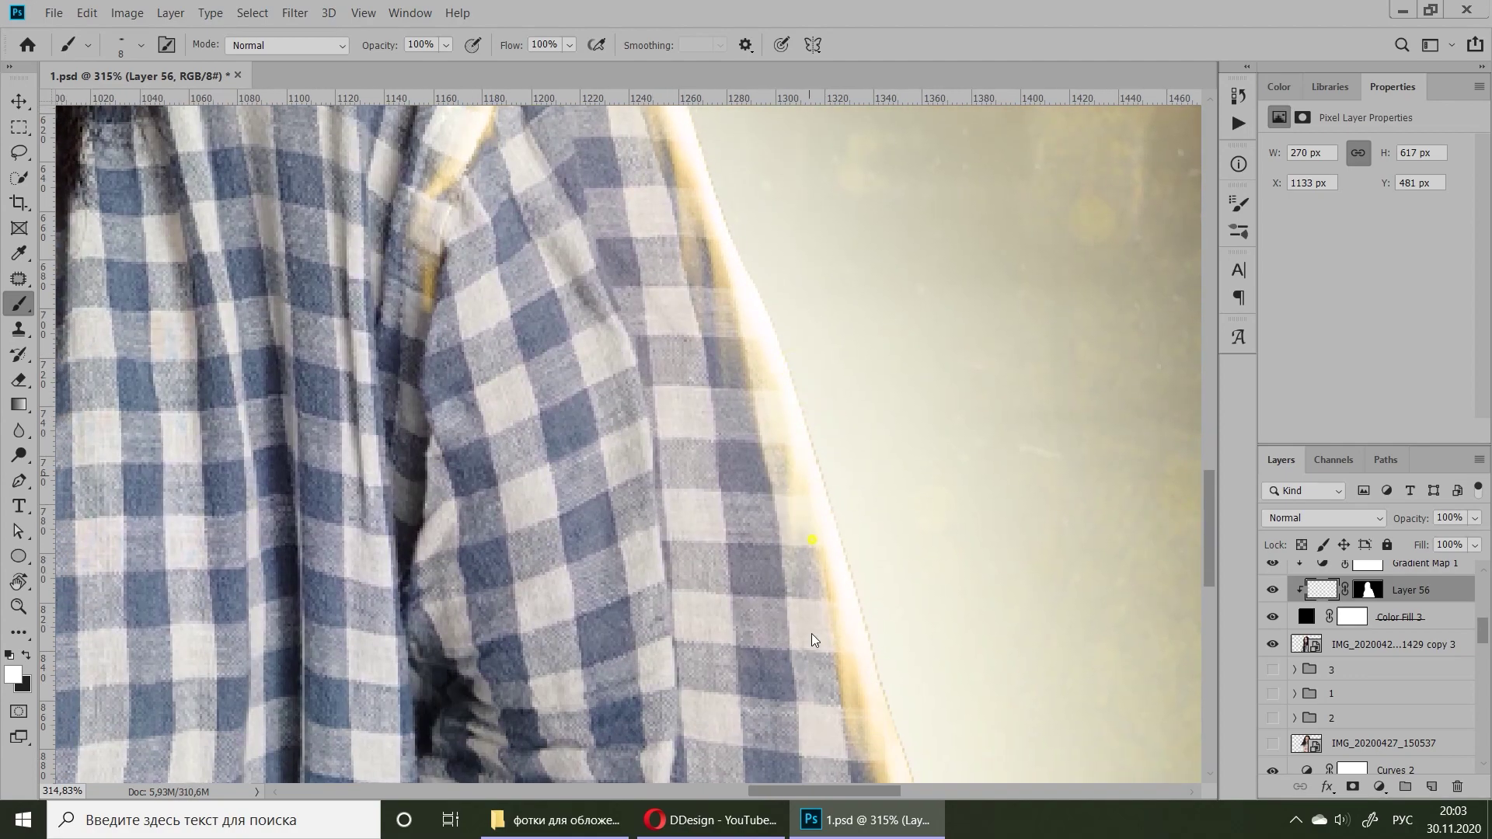
scroll(759, 560, "down", 5)
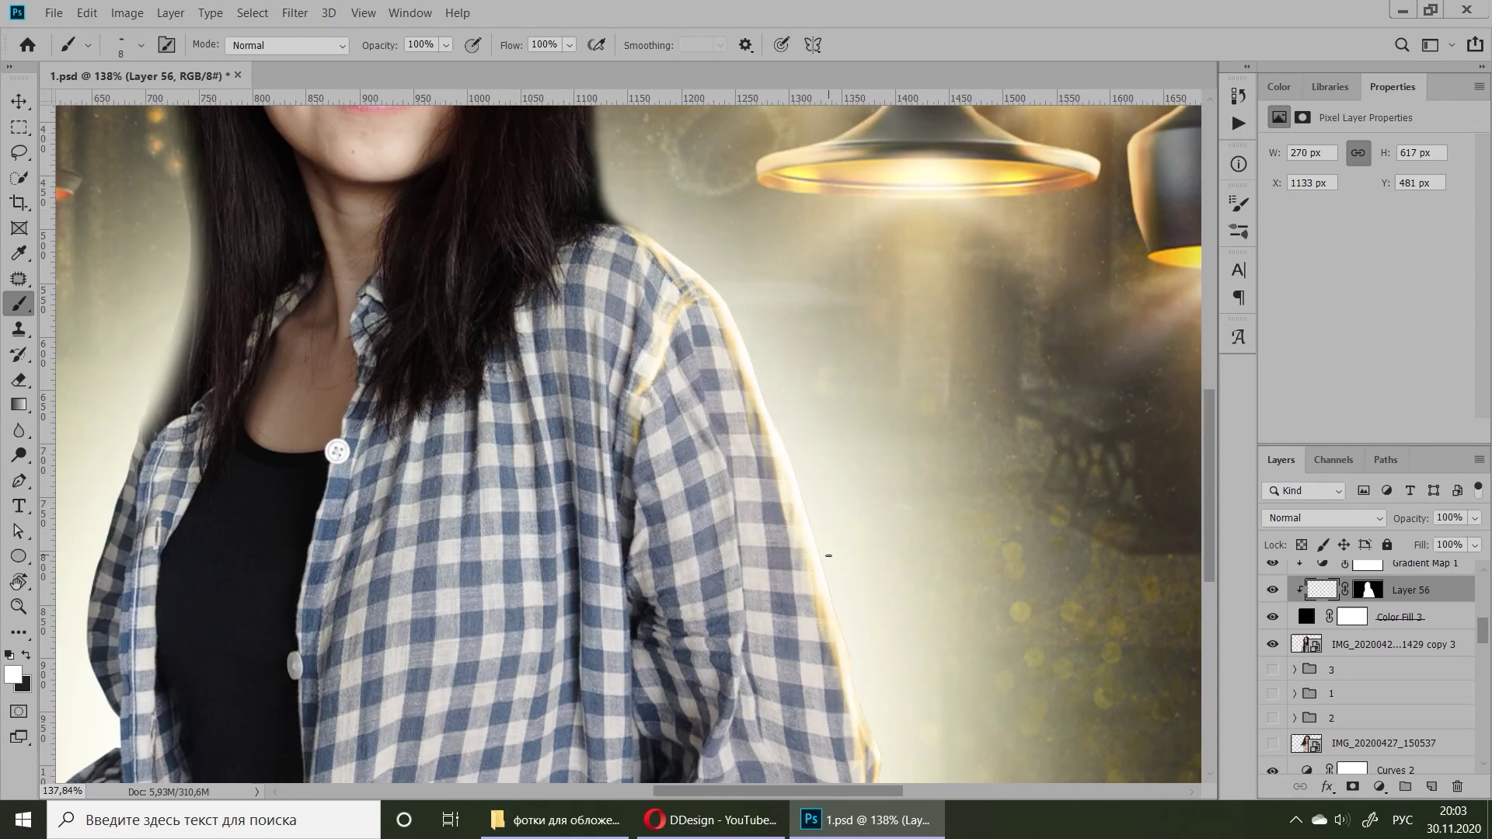
scroll(759, 560, "down", 5)
scroll(689, 530, "up", 5)
scroll(689, 530, "up", 3)
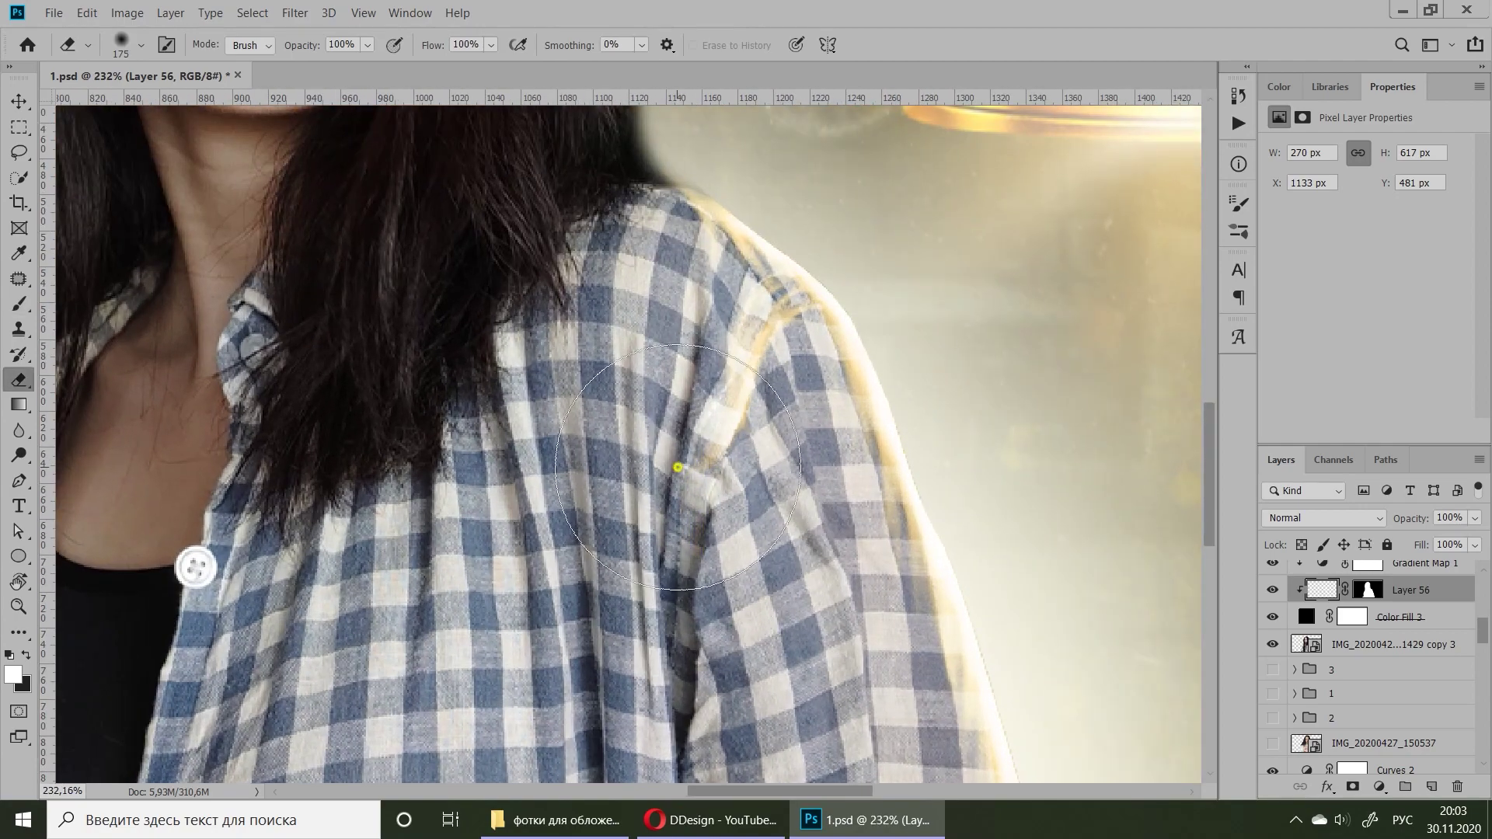
scroll(678, 467, "down", 3)
scroll(678, 468, "down", 3)
scroll(472, 492, "up", 8)
scroll(493, 230, "down", 1)
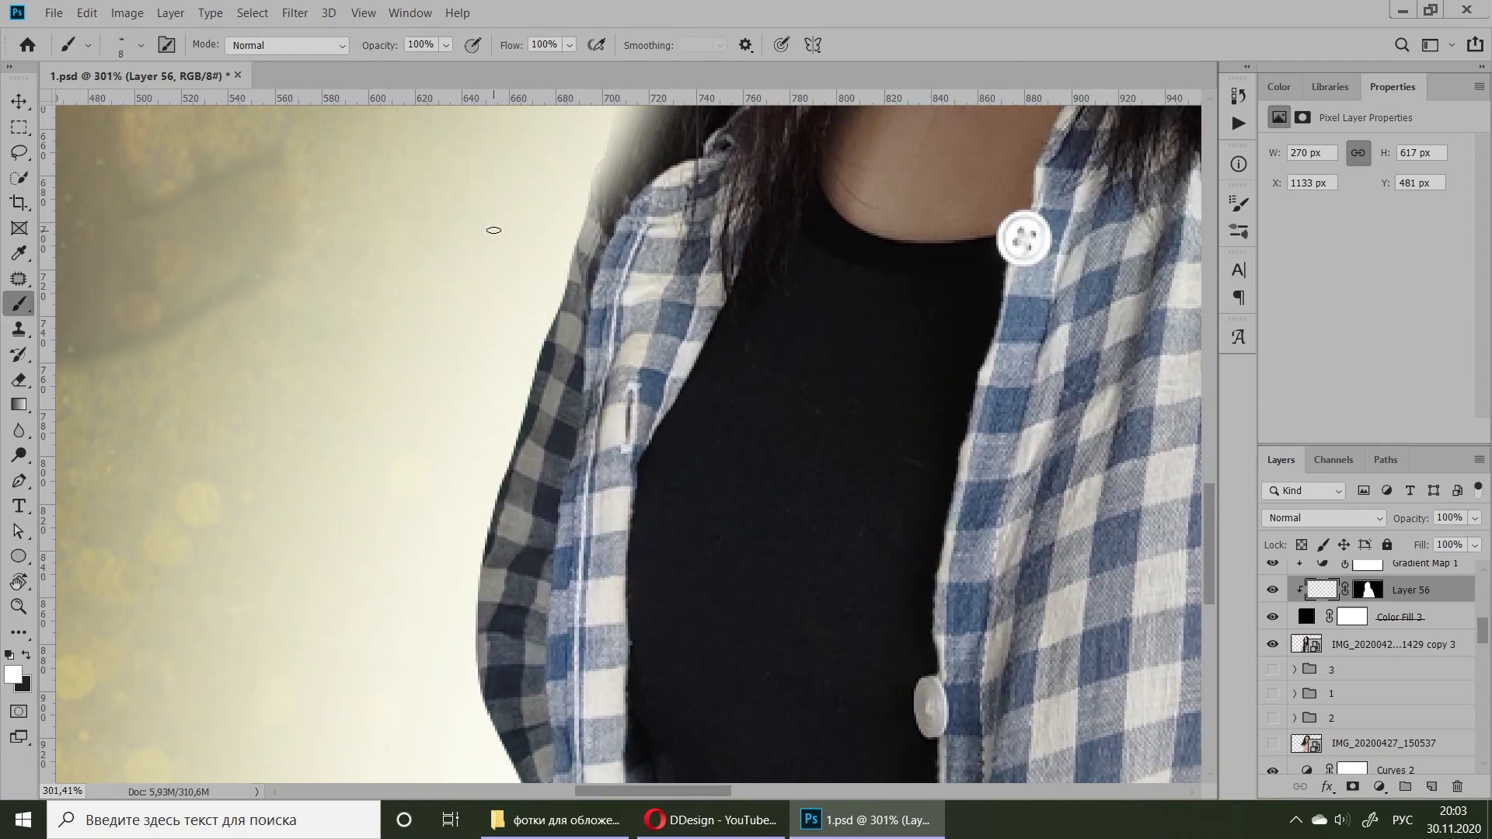
mouse_move(603, 233)
left_mouse_down()
mouse_move(506, 426)
mouse_move(523, 603)
mouse_move(563, 472)
left_mouse_up()
mouse_move(625, 155)
left_mouse_down()
mouse_move(579, 365)
mouse_move(544, 773)
left_mouse_up()
left_click_drag(684, 173, 571, 653)
- Reinforce the left-edge glow and add yellow light over the left shoulder plaid
scroll(591, 467, "down", 3)
left_click_drag(625, 335, 591, 617)
left_click_drag(621, 427, 598, 715)
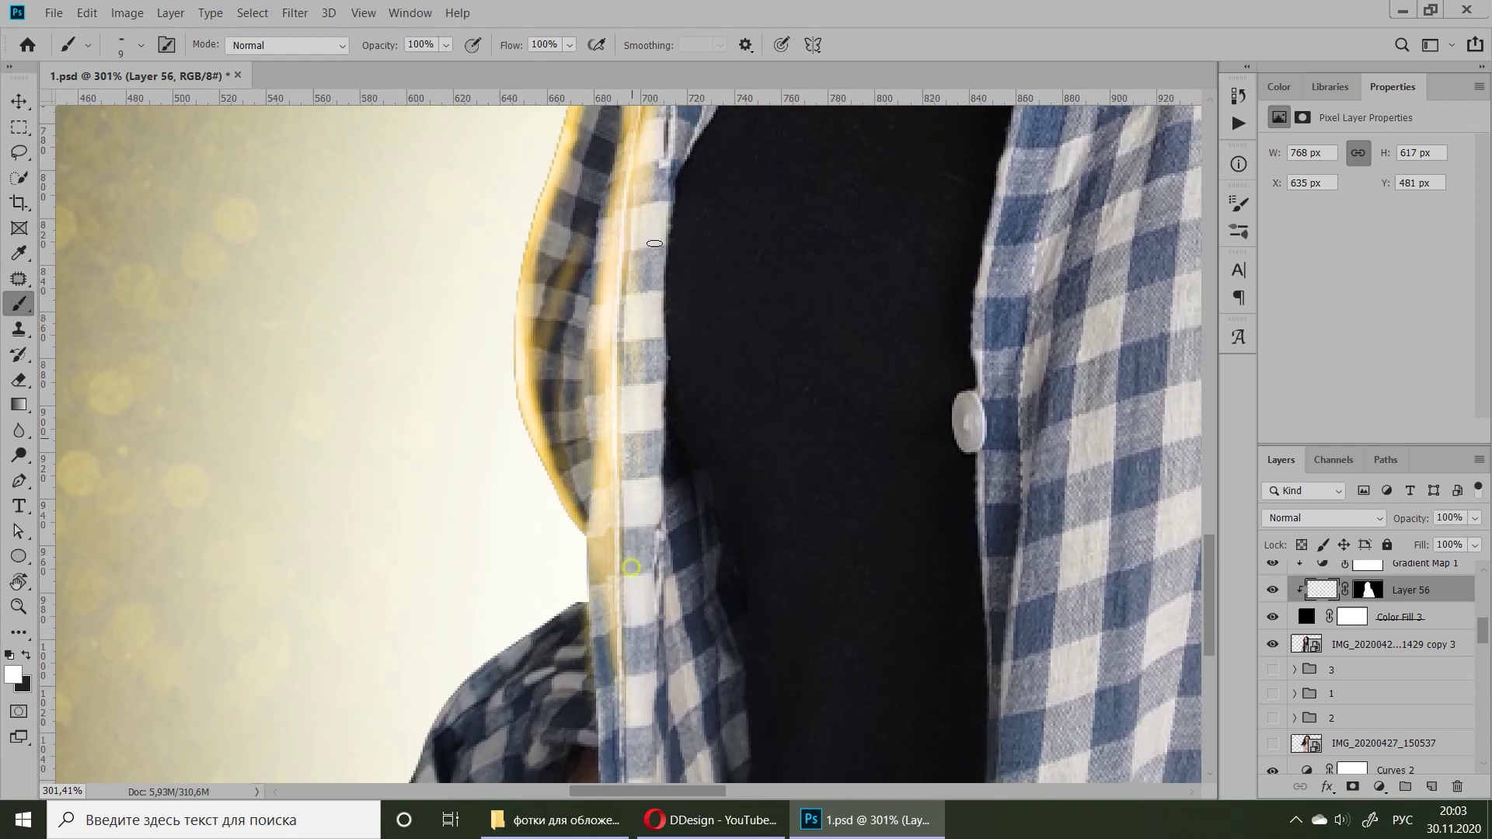
scroll(623, 370, "down", 3)
mouse_move(623, 369)
left_mouse_down()
mouse_move(466, 466)
mouse_move(559, 435)
mouse_move(533, 393)
mouse_move(447, 487)
mouse_move(533, 506)
mouse_move(657, 323)
mouse_move(652, 541)
left_mouse_up()
- Erase stray paint, then brighten the right shoulder edge with yellow light
key("e")
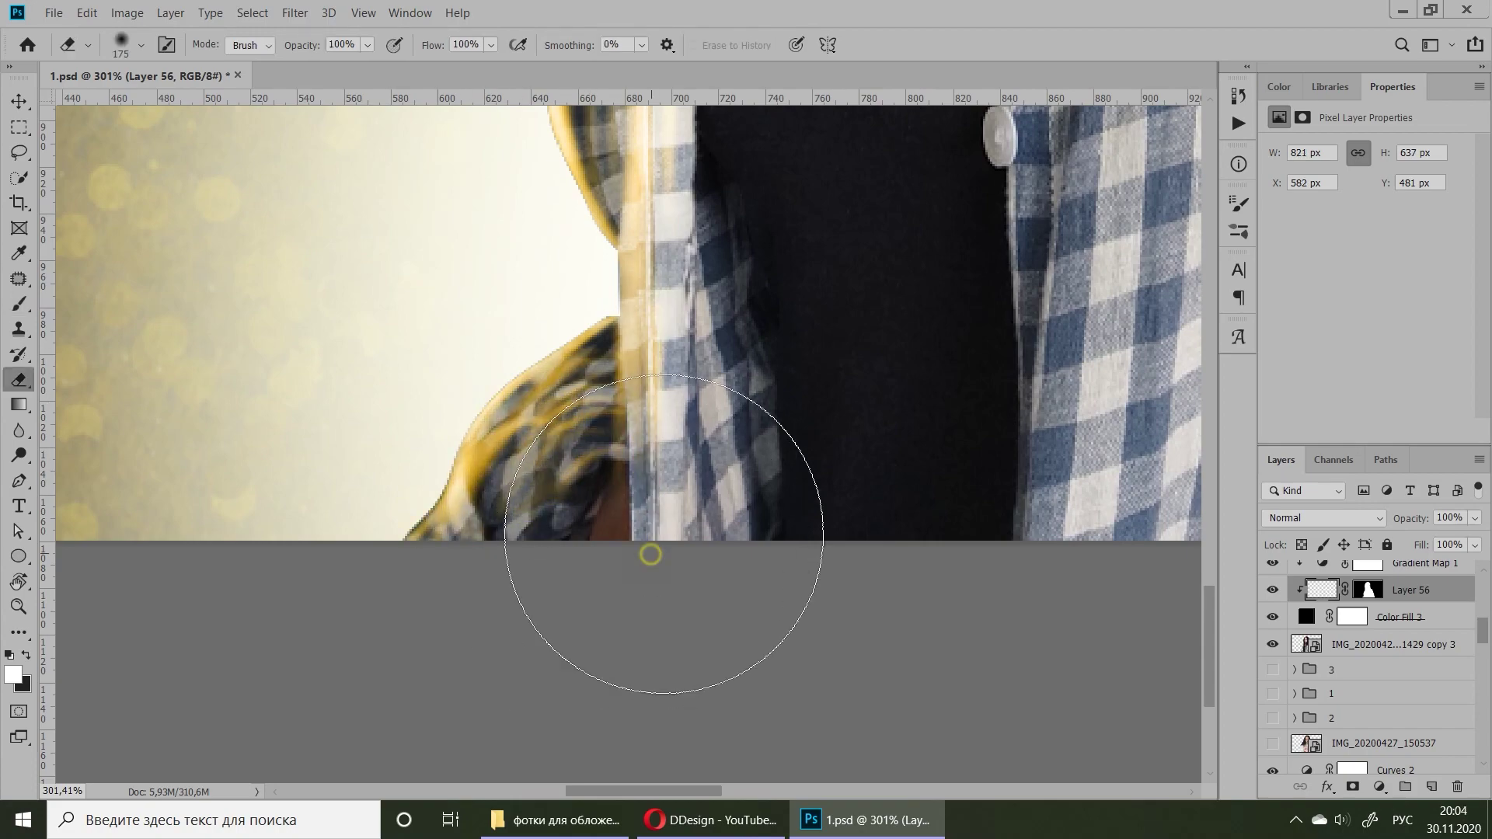
scroll(649, 556, "down", 5)
scroll(493, 619, "down", 3)
scroll(800, 559, "up", 2)
scroll(657, 387, "up", 2)
key("b")
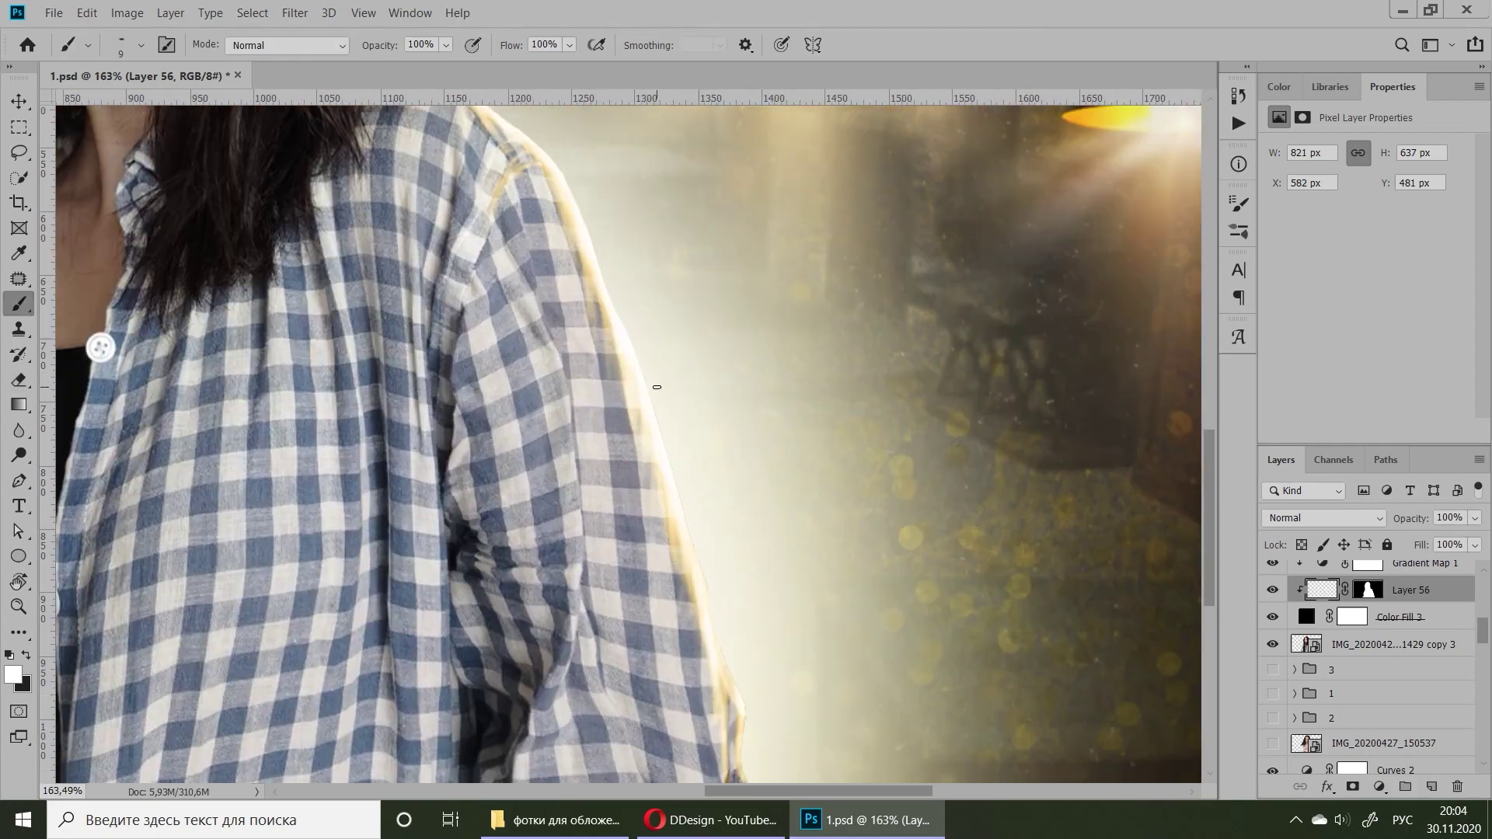
scroll(657, 387, "down", 3)
left_click_drag(656, 383, 616, 266)
- Paint a larger-brush stroke, then shrink the brush to a fine tip
key("bracketright")
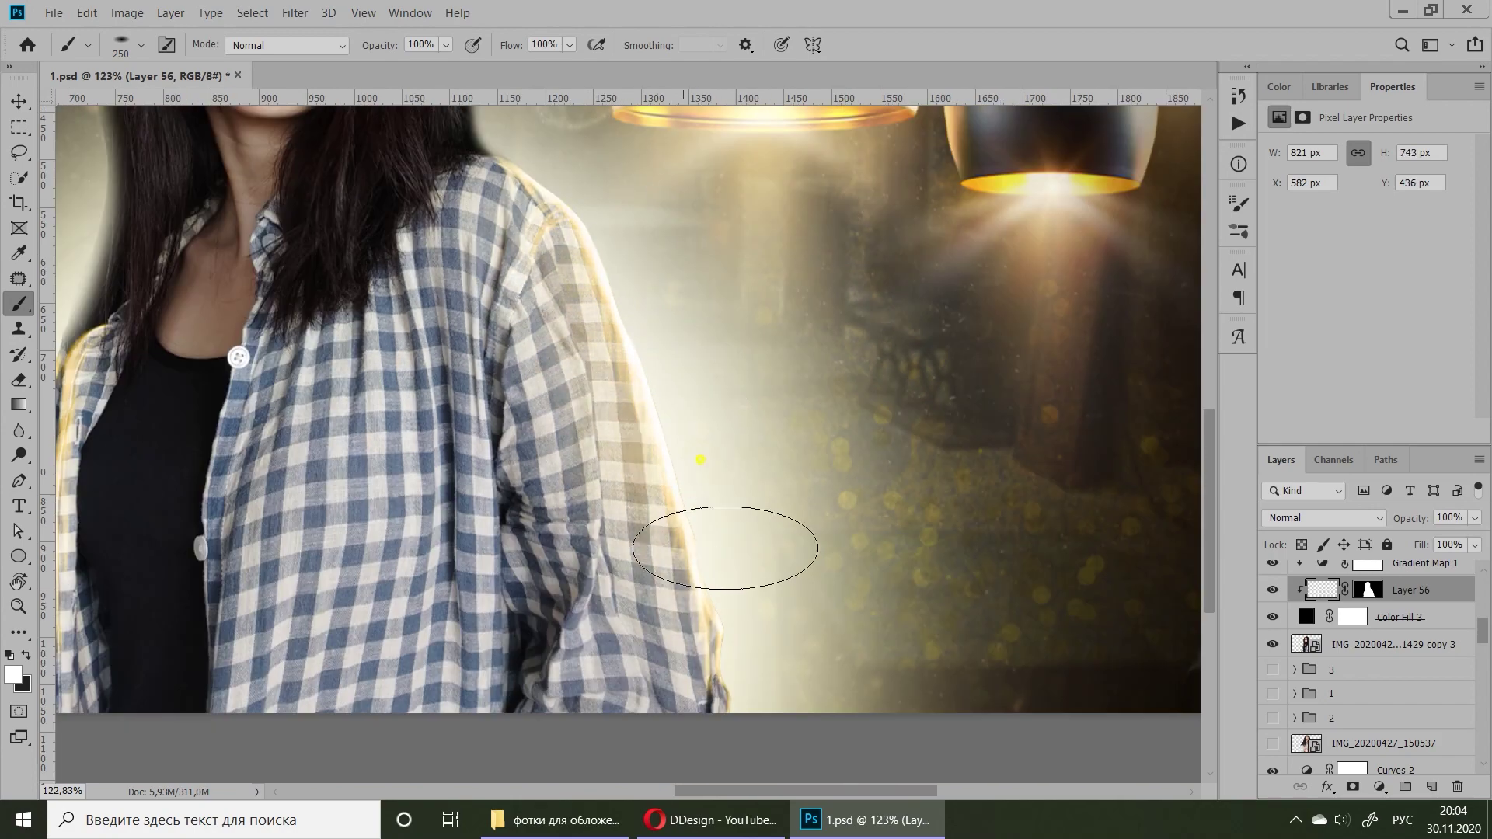
scroll(716, 550, "up", 2)
left_click_drag(297, 303, 466, 404)
scroll(790, 466, "up", 3)
scroll(467, 388, "up", 3)
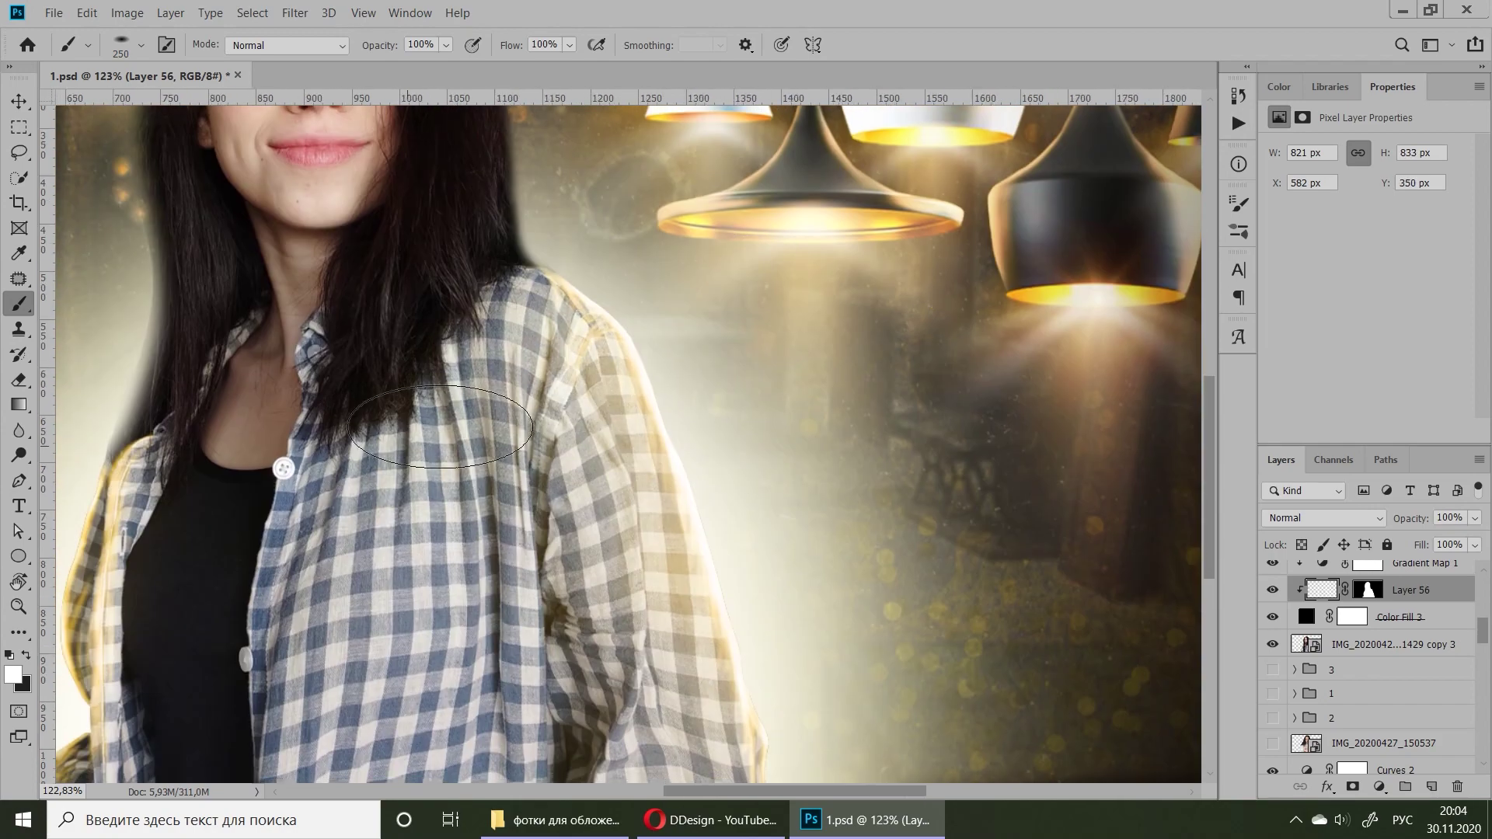
scroll(146, 284, "up", 2)
left_click(141, 45)
- Try thin light streaks beside the hair and undo the stray strokes
left_click_drag(207, 99, 110, 99)
left_click_drag(732, 264, 748, 464)
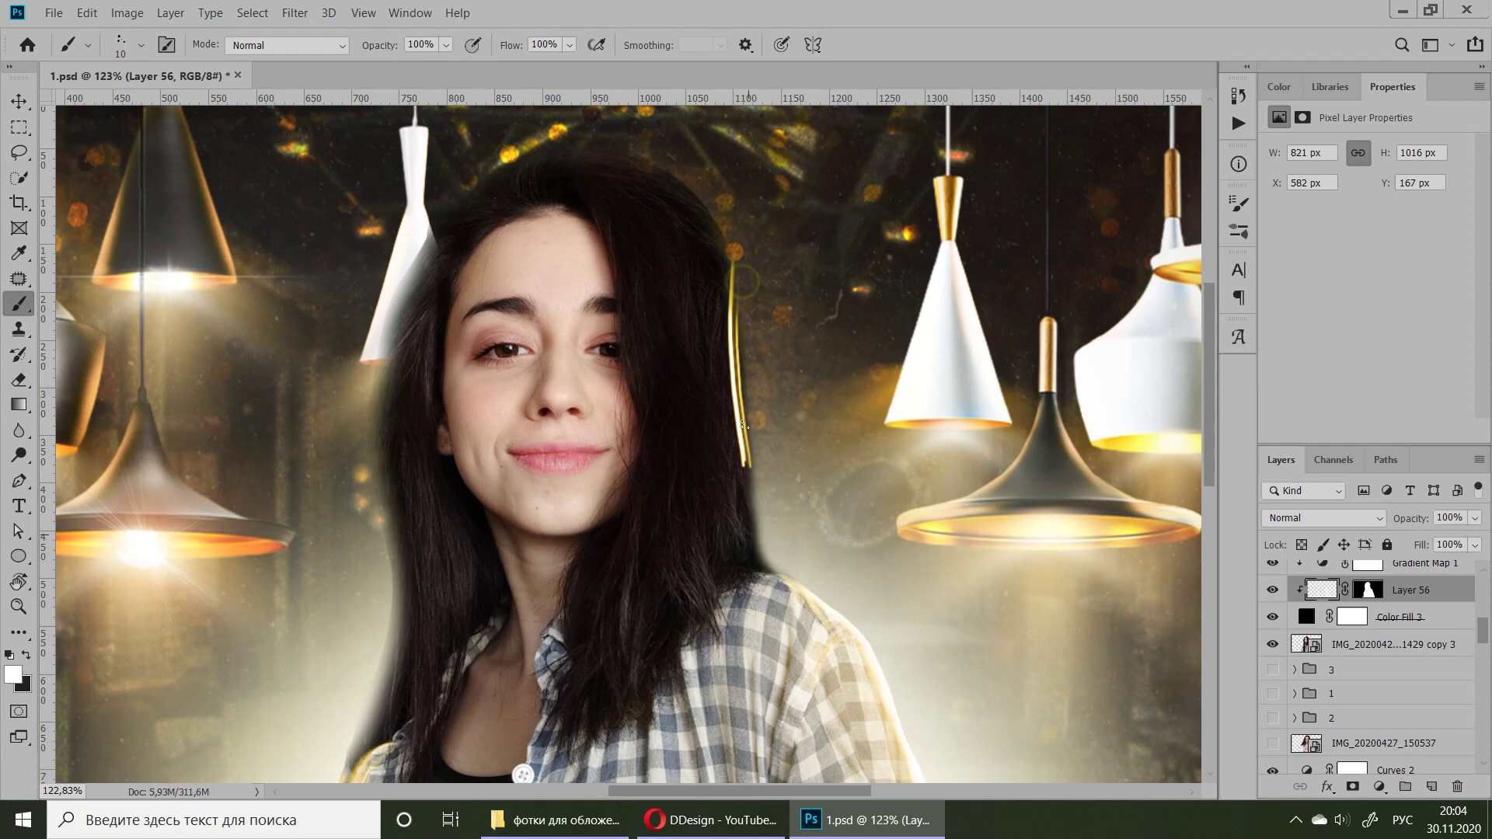
scroll(752, 440, "up", 2, "alt")
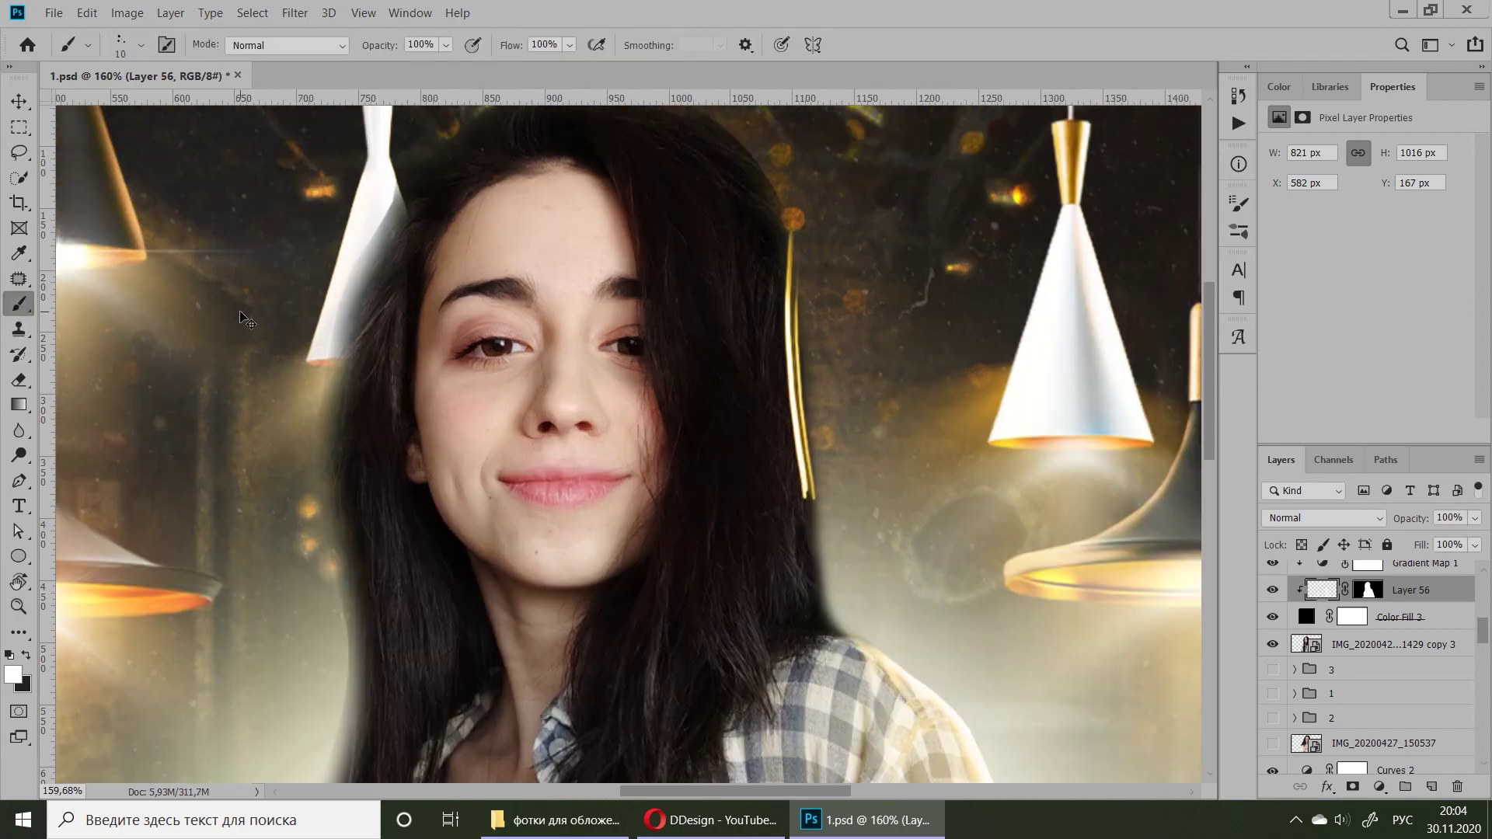
key("ctrl+z")
left_click_drag(388, 233, 333, 435)
left_click_drag(365, 256, 335, 467)
key("ctrl+z")
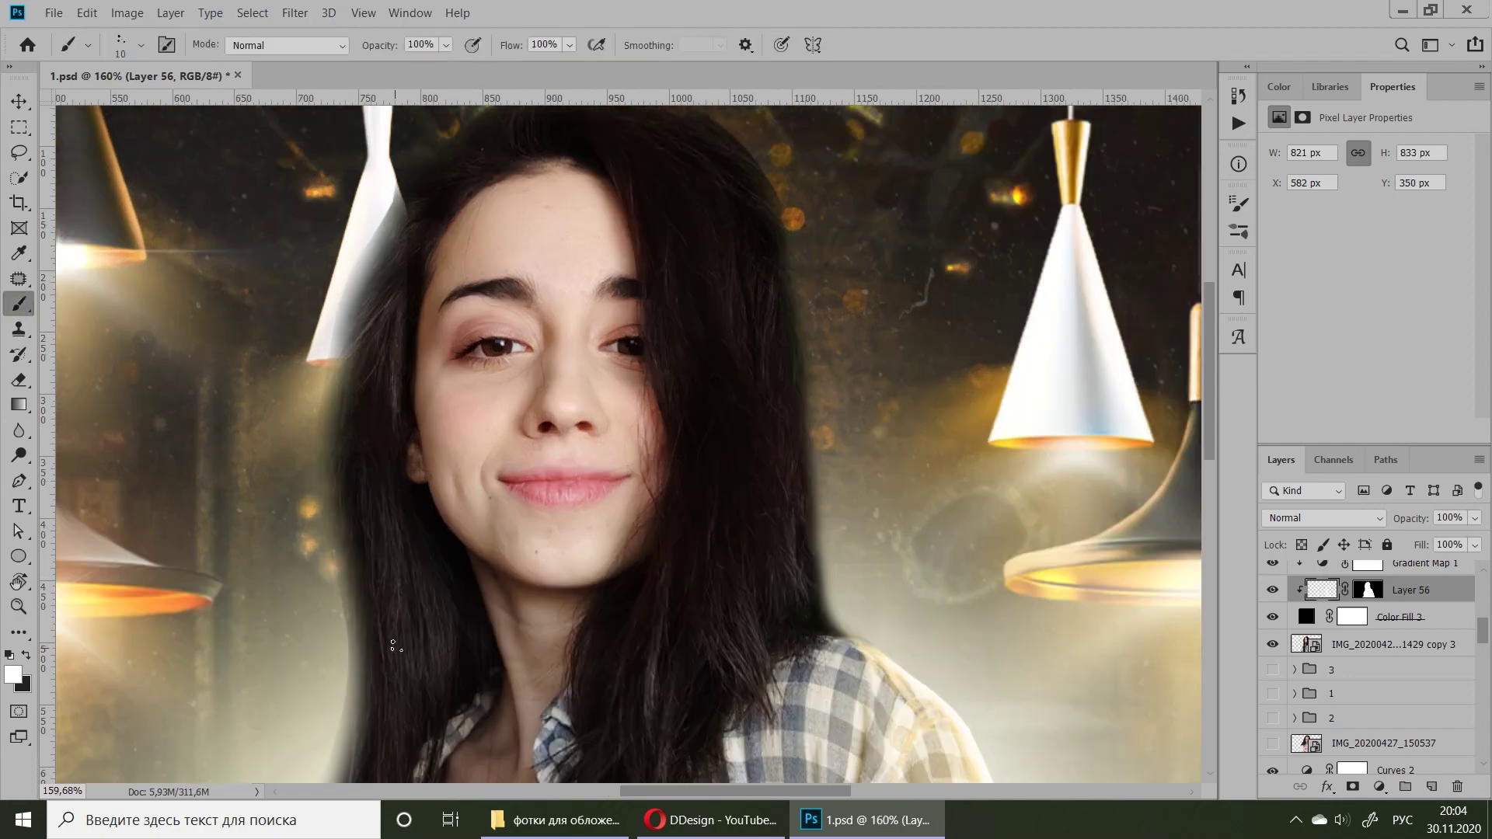
- Target Layer 56's mask, try a larger soft brush, and frame the face
left_click(1368, 589)
scroll(436, 365, "down", 2)
left_click(140, 45)
left_click(631, 253)
key("bracketright")
key("bracketright")
key("bracketright")
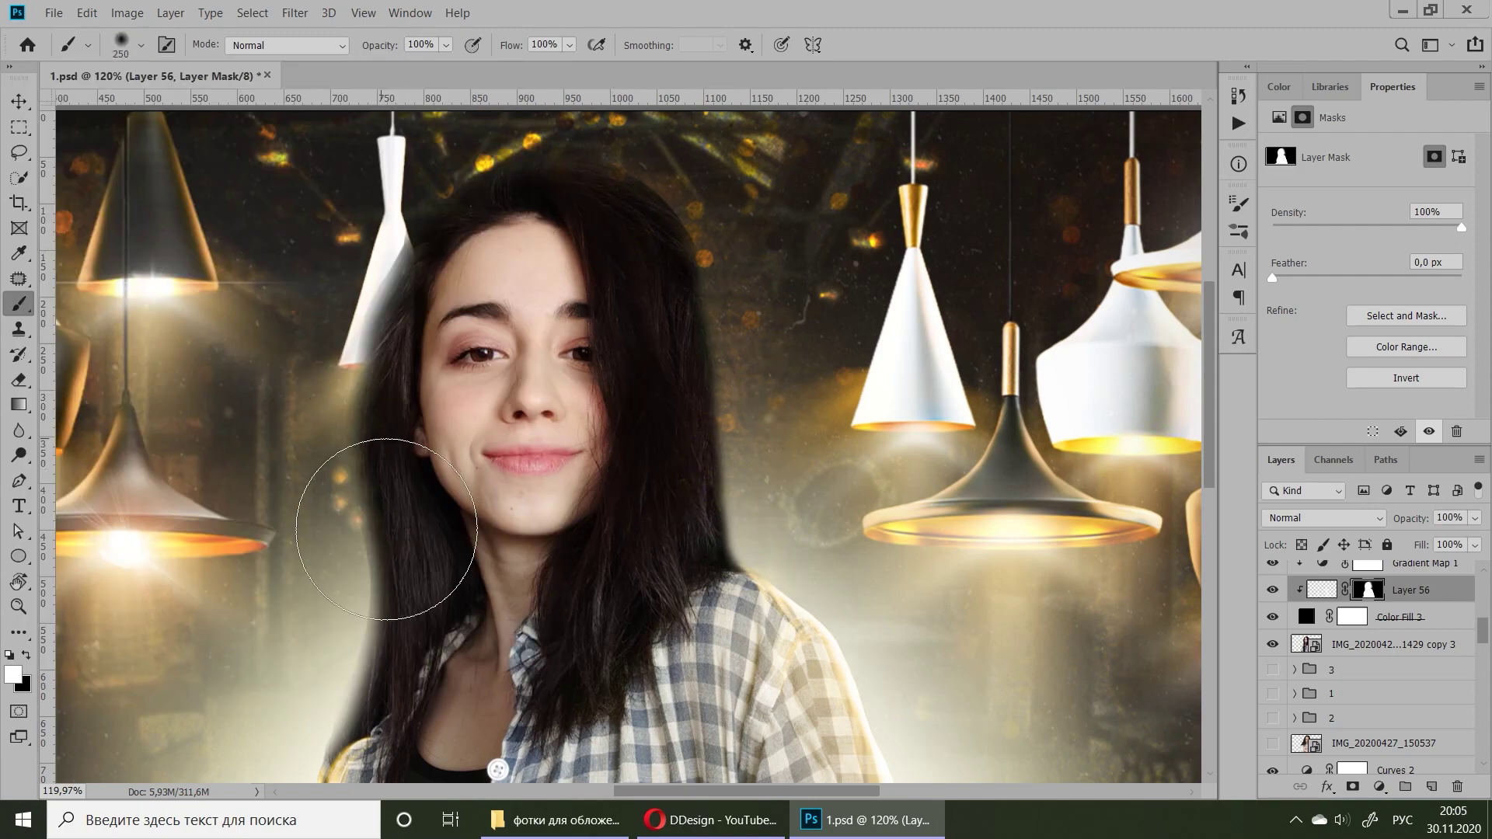
key("bracketleft")
left_click_drag(381, 491, 507, 448)
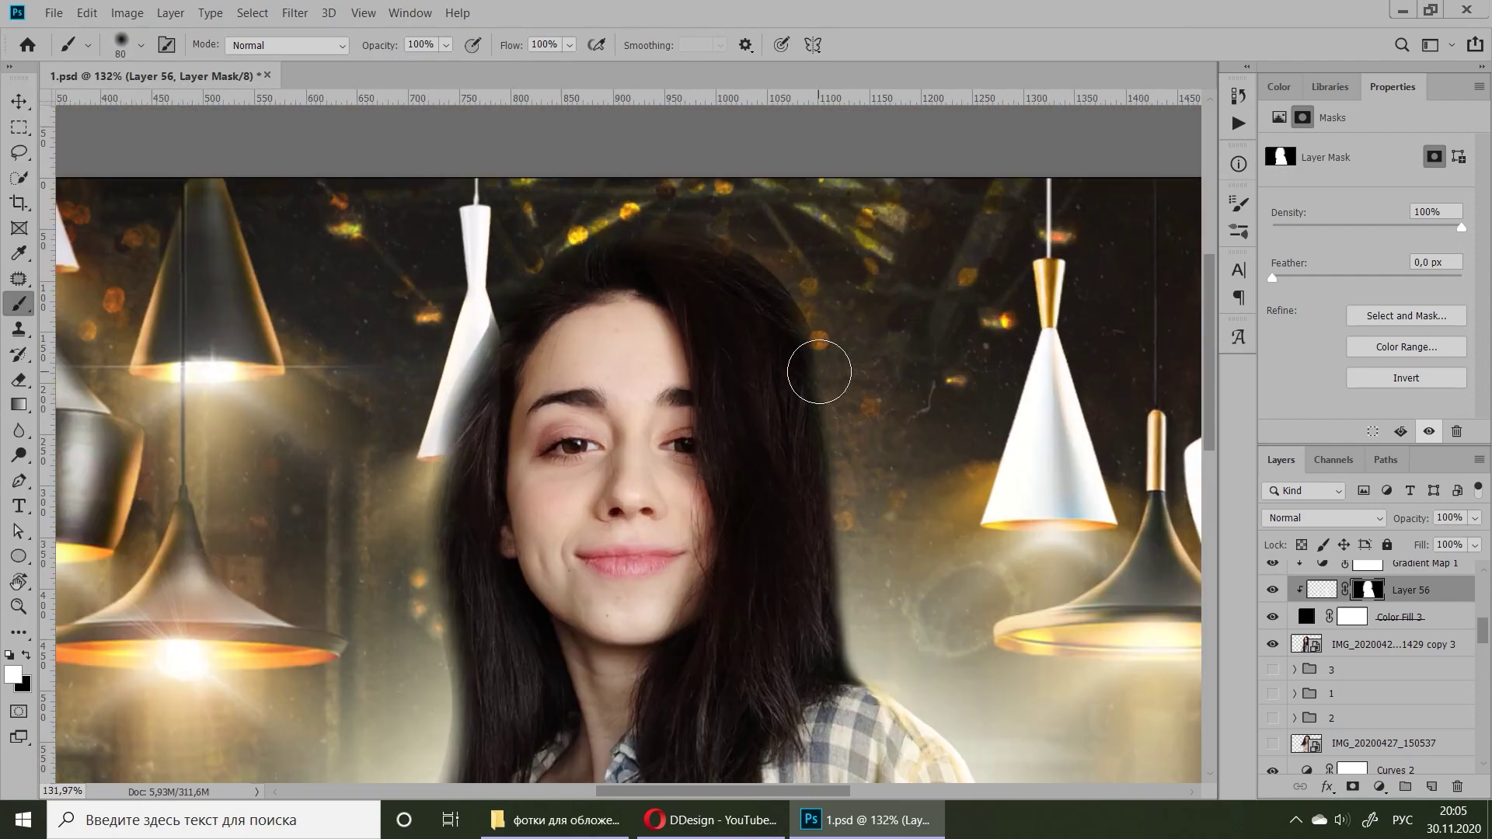
scroll(816, 360, "up", 2, "alt")
- Return to Layer 56's pixels and choose a fine 6 px brush tip
left_click(1321, 590)
left_click(124, 48)
double_click(132, 195)
scroll(536, 542, "down", 3)
scroll(536, 541, "up", 4)
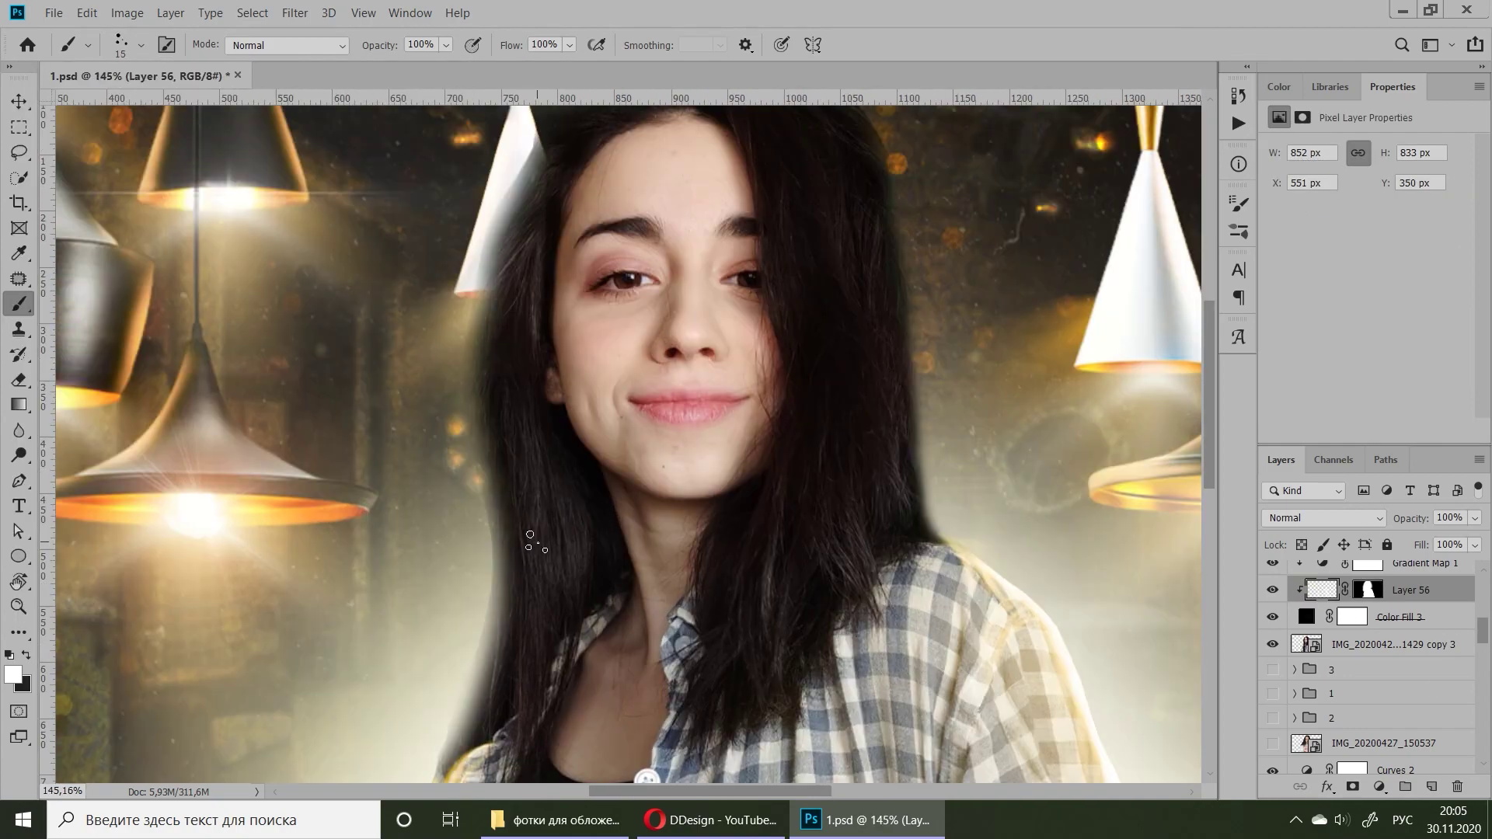
- Paint yellow light strands down the hair's left edge toward the shoulder
mouse_move(505, 194)
left_mouse_down()
mouse_move(482, 537)
mouse_move(466, 404)
left_mouse_up()
left_click_drag(466, 296, 454, 544)
left_click_drag(482, 381, 492, 657)
left_click_drag(486, 412, 505, 684)
left_click_drag(463, 754, 485, 494)
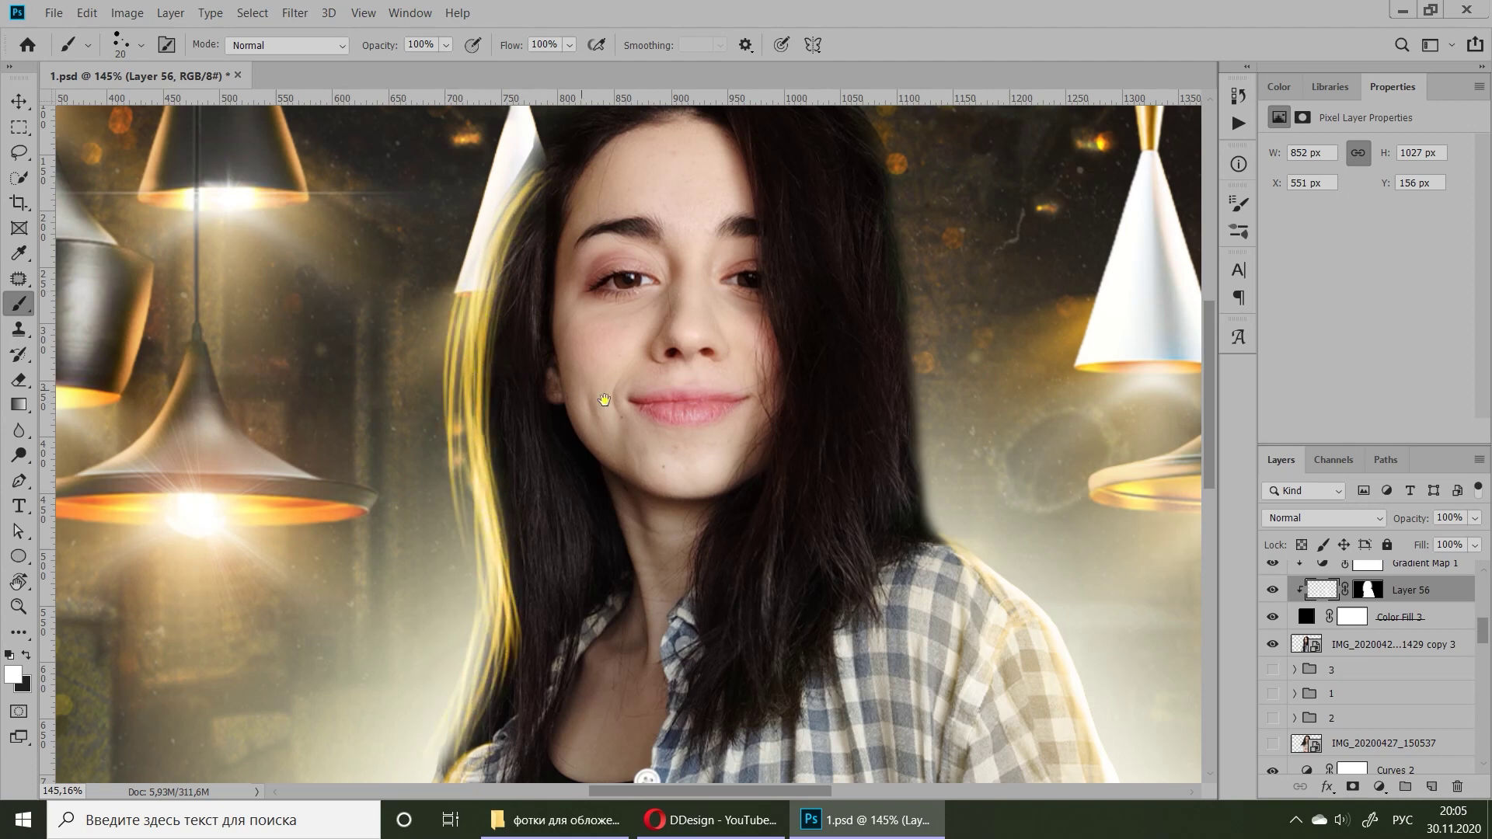
left_click_drag(581, 389, 649, 412)
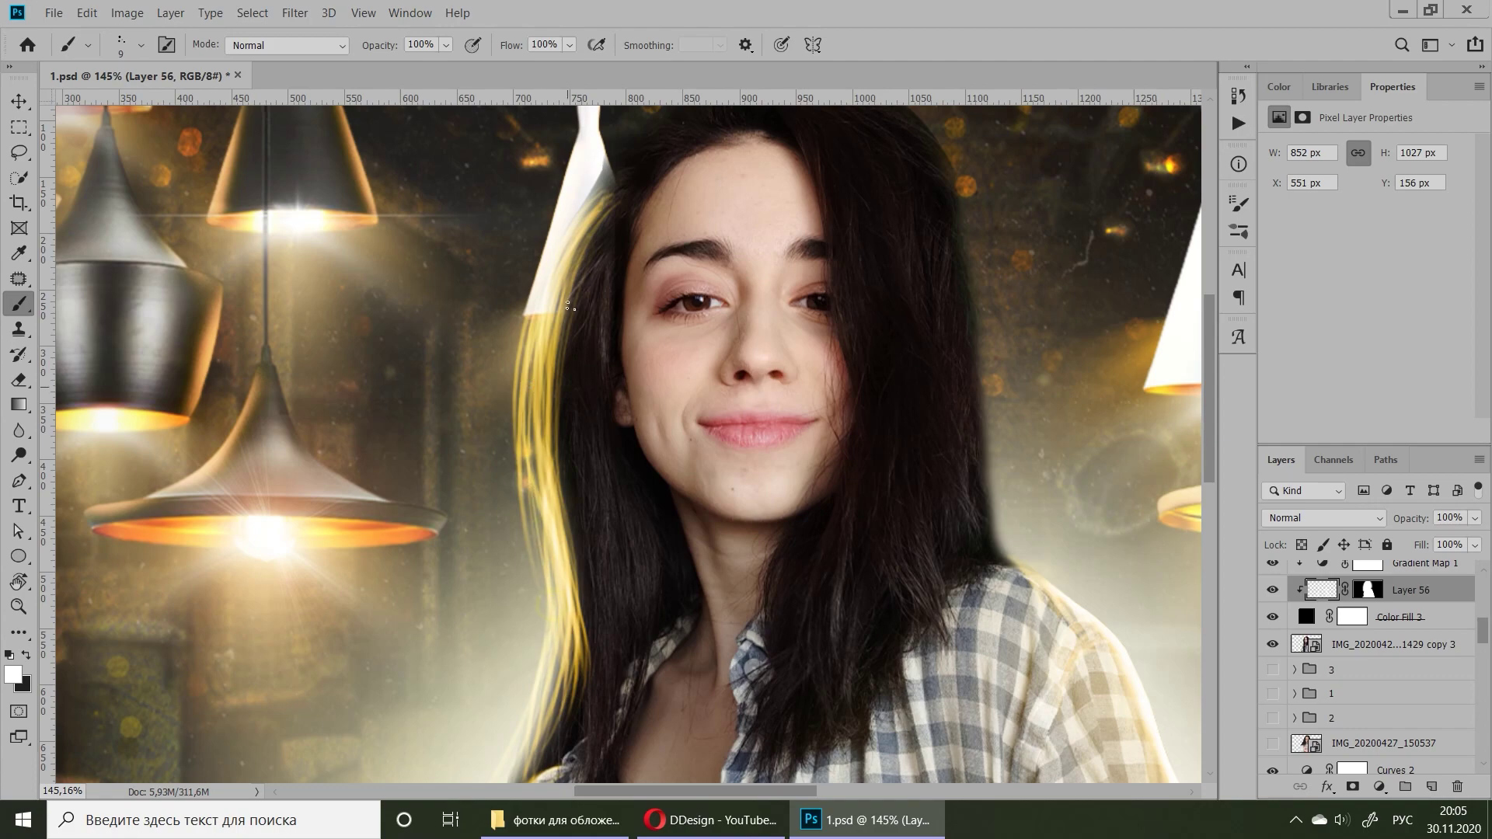
left_click_drag(611, 169, 568, 424)
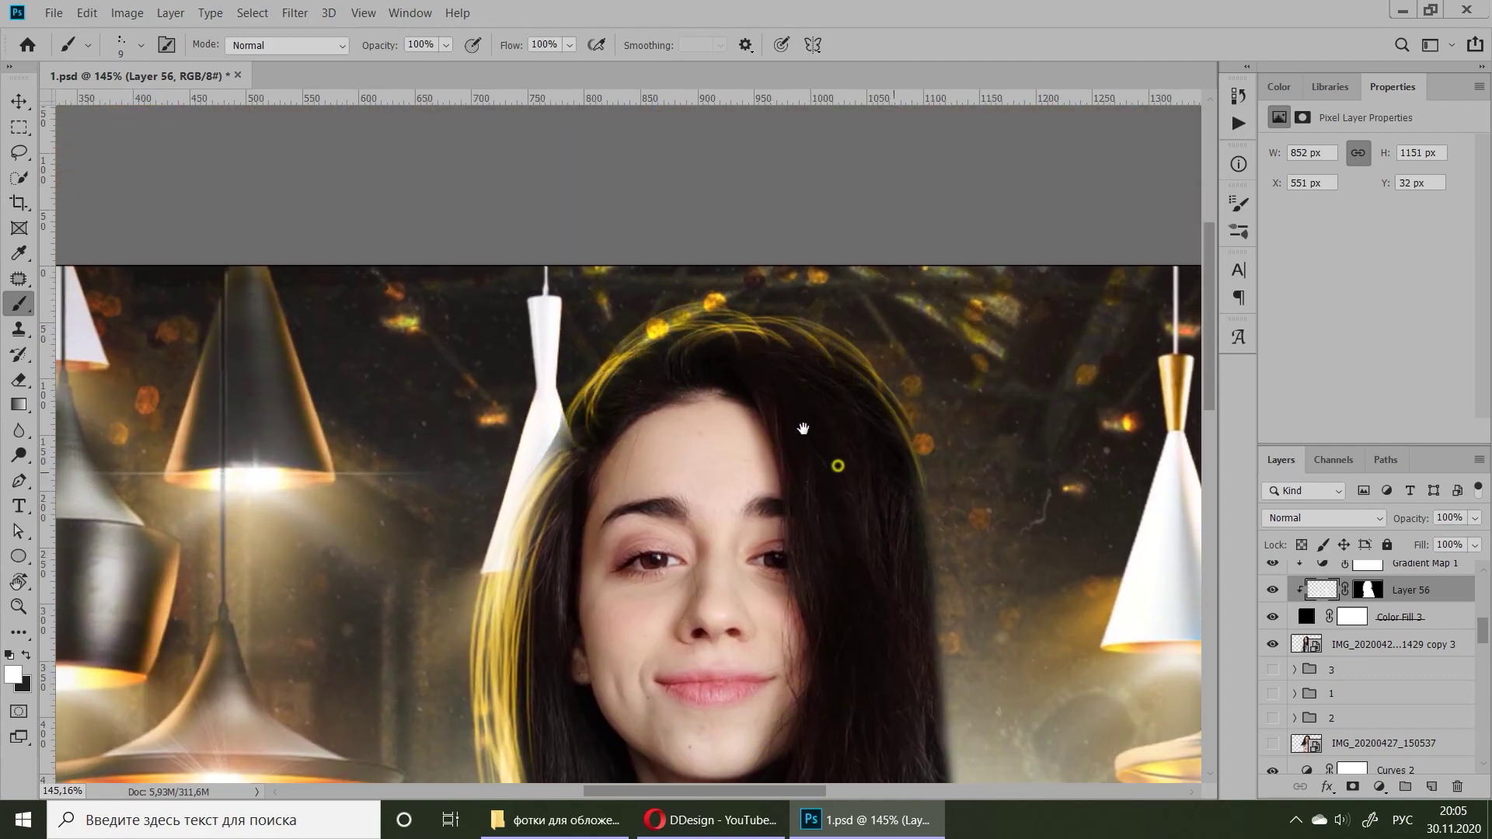
- Paint thin yellow light strands down the hair's right edge
left_click_drag(803, 429, 632, 247)
left_click_drag(684, 167, 723, 469)
left_click_drag(739, 253, 771, 536)
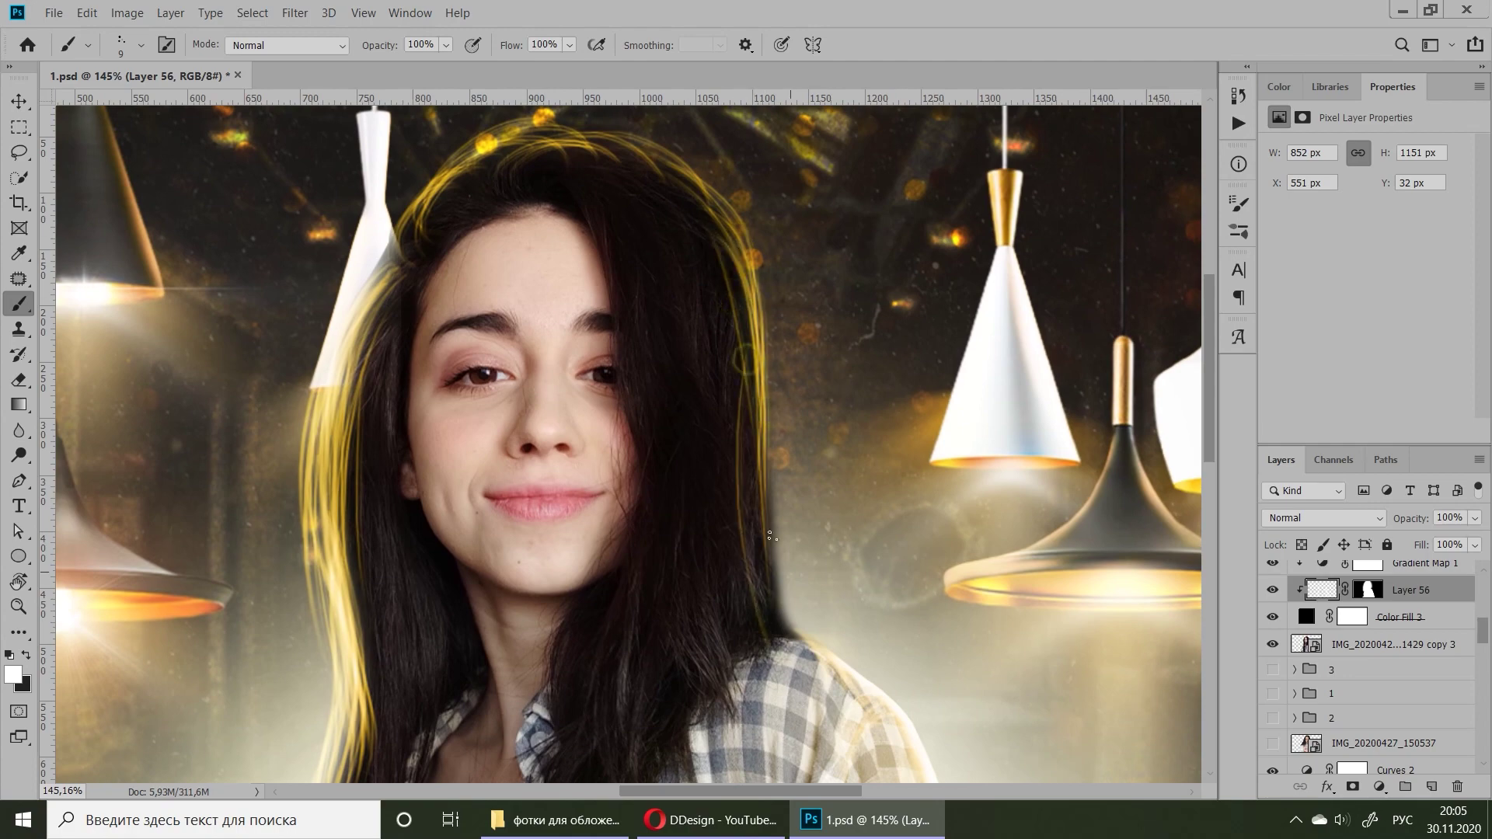
left_click_drag(739, 233, 779, 606)
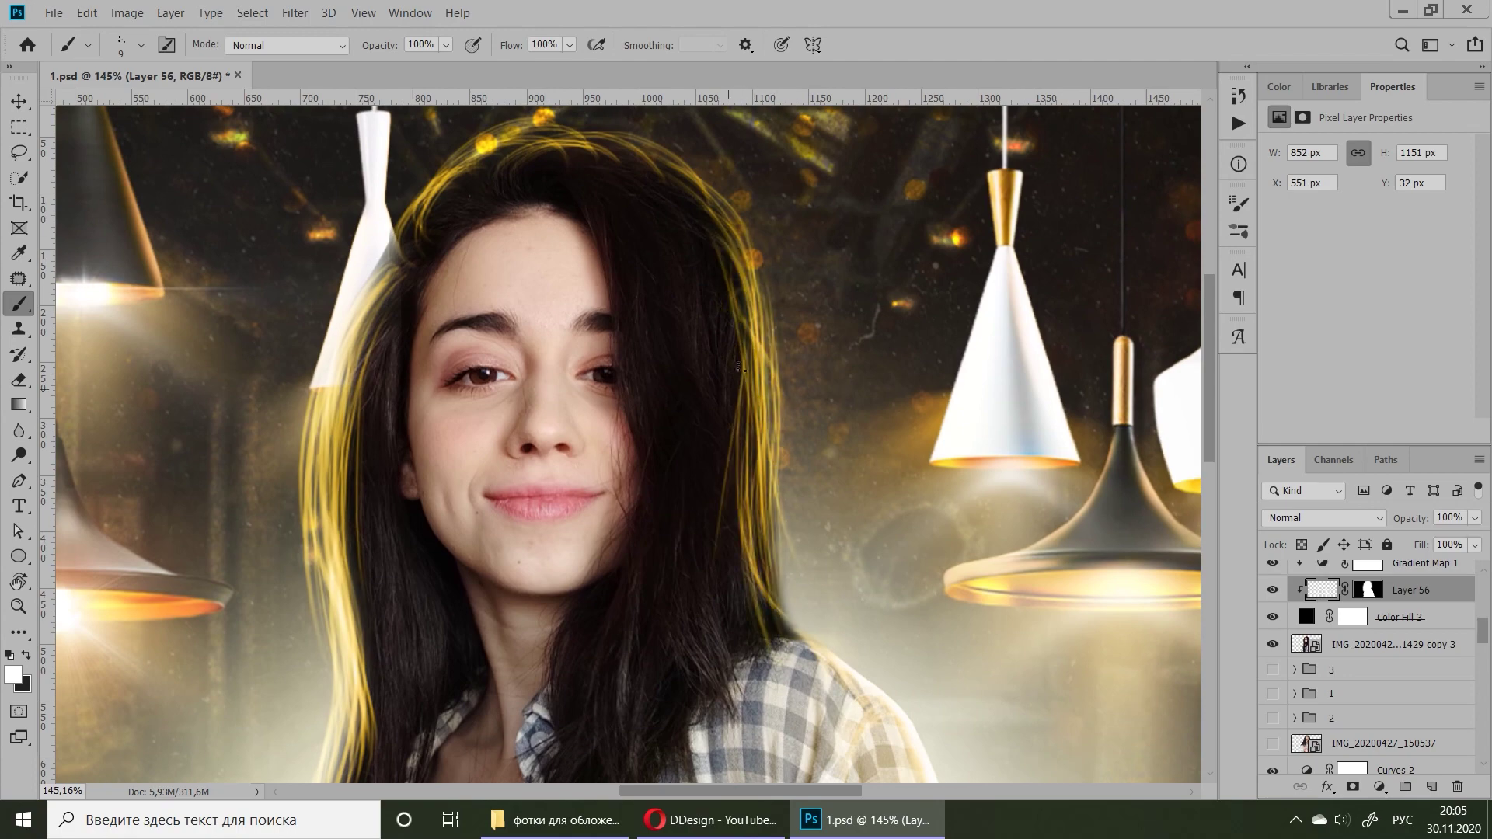
left_click_drag(727, 225, 773, 606)
left_click_drag(700, 194, 768, 349)
scroll(782, 370, "down", 2)
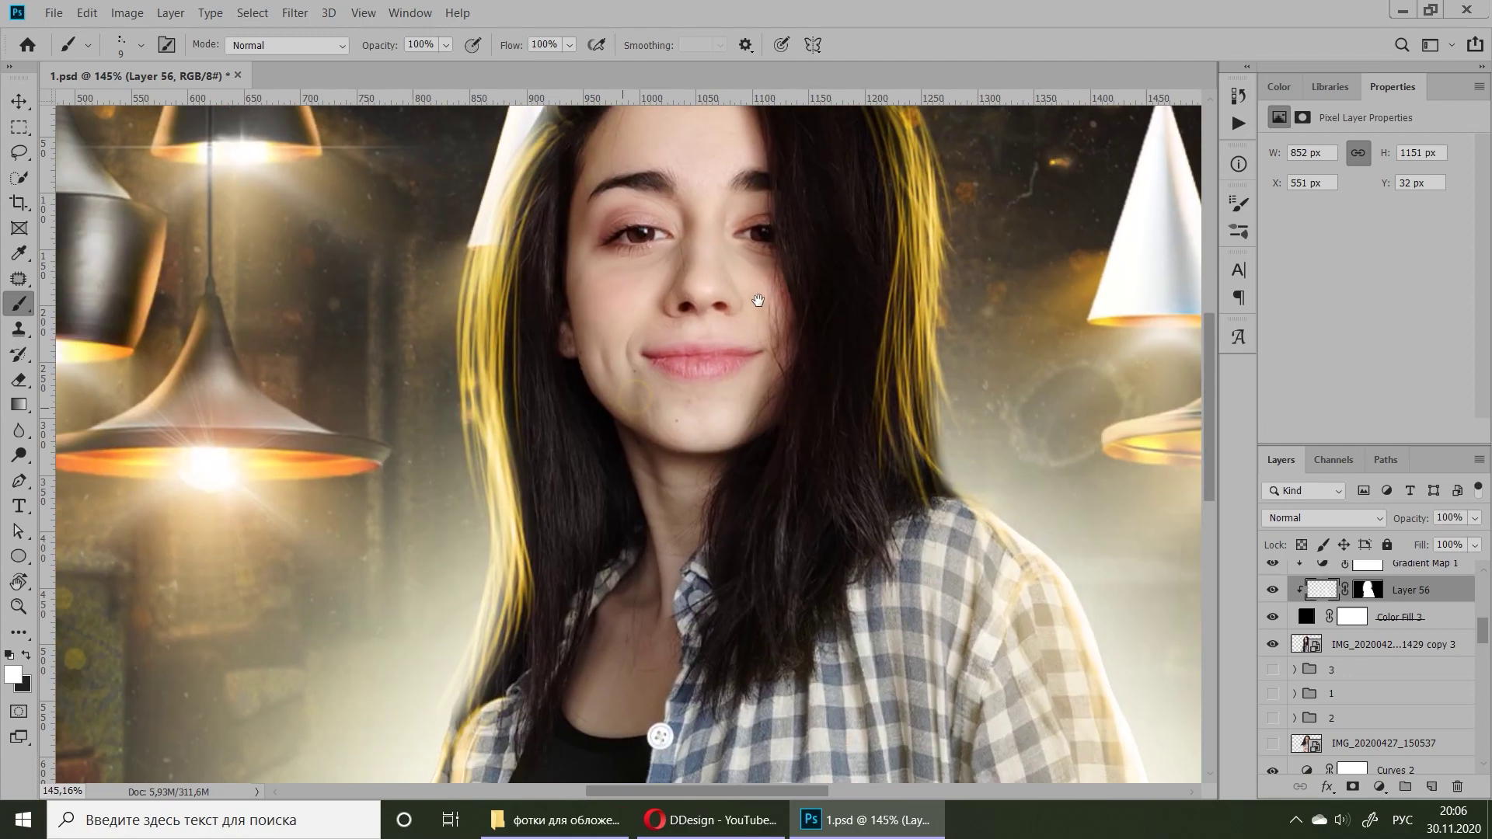
scroll(574, 200, "down", 2)
scroll(560, 233, "down", 1)
key("e")
key("bracketleft")
key("bracketleft")
key("bracketleft")
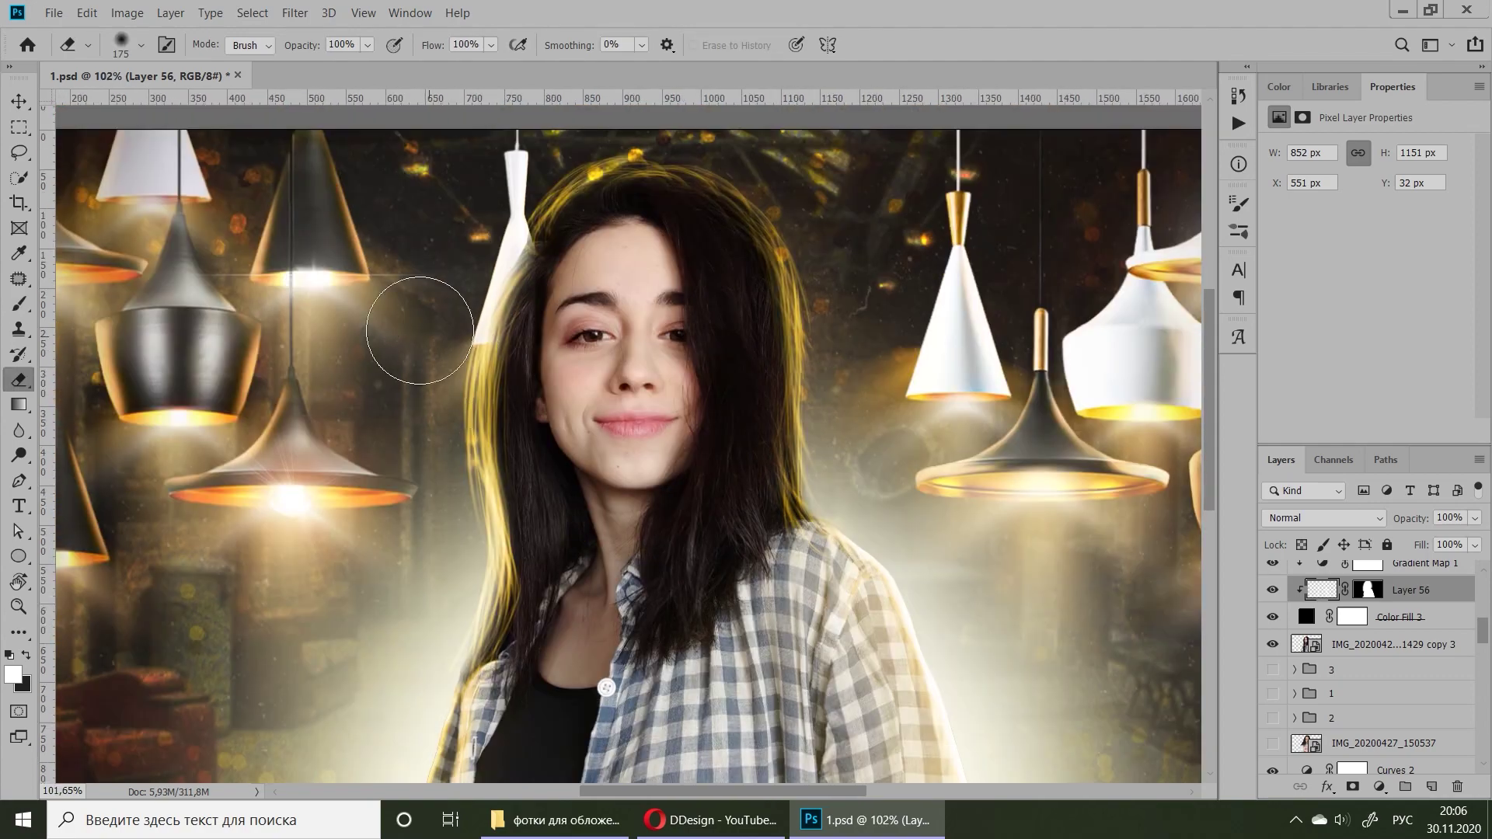
scroll(754, 528, "up", 5)
scroll(755, 529, "down", 5)
key("b")
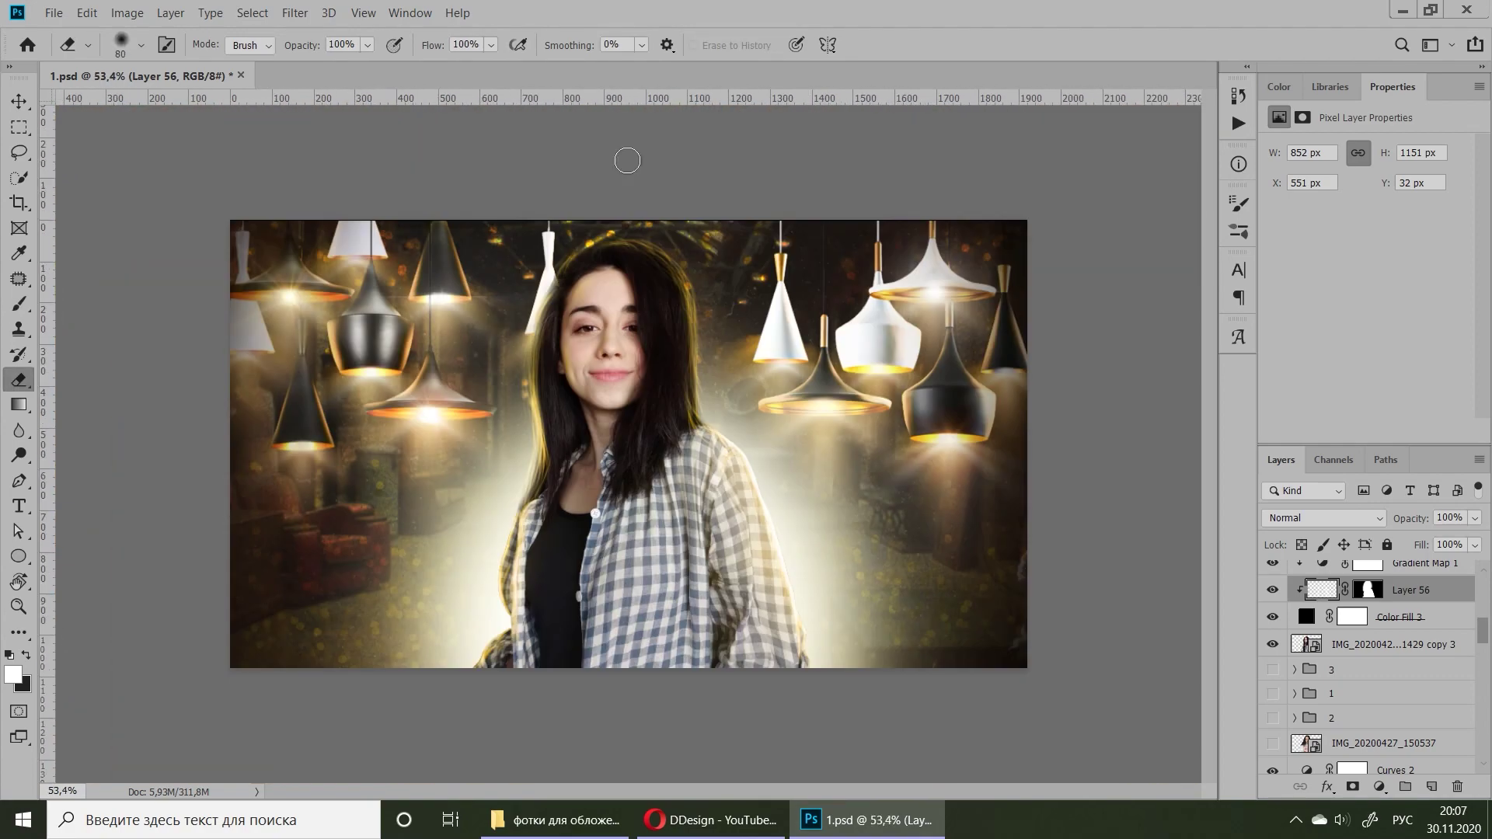
scroll(665, 429, "up", 6)
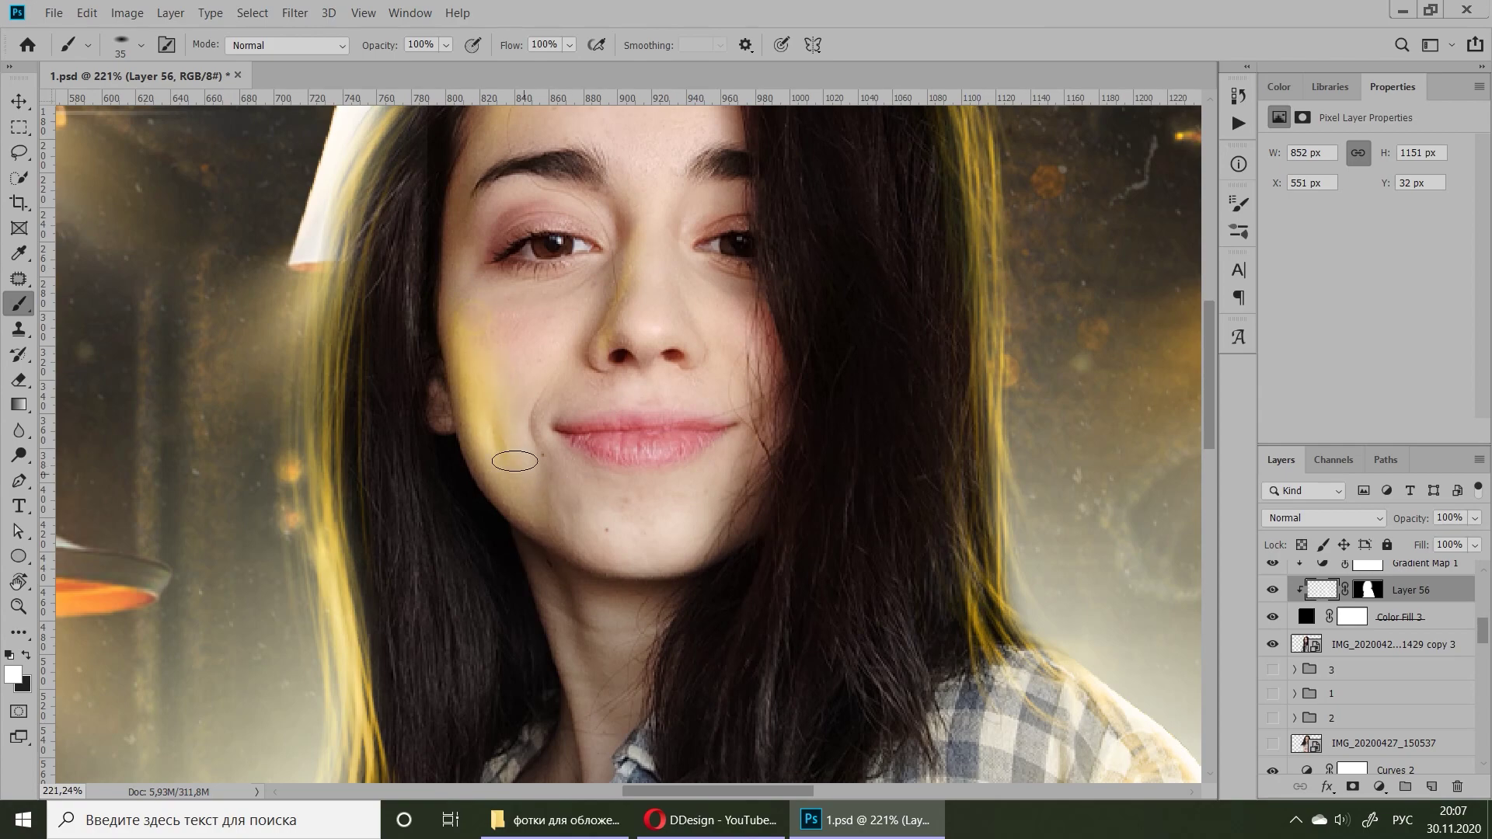
key("e")
scroll(706, 322, "down", 4)
scroll(707, 321, "down", 2)
scroll(706, 321, "up", 3)
scroll(707, 322, "down", 3)
scroll(626, 302, "up", 2)
scroll(683, 450, "down", 3)
scroll(683, 450, "up", 1)
left_click(1272, 599)
left_click(1272, 598)
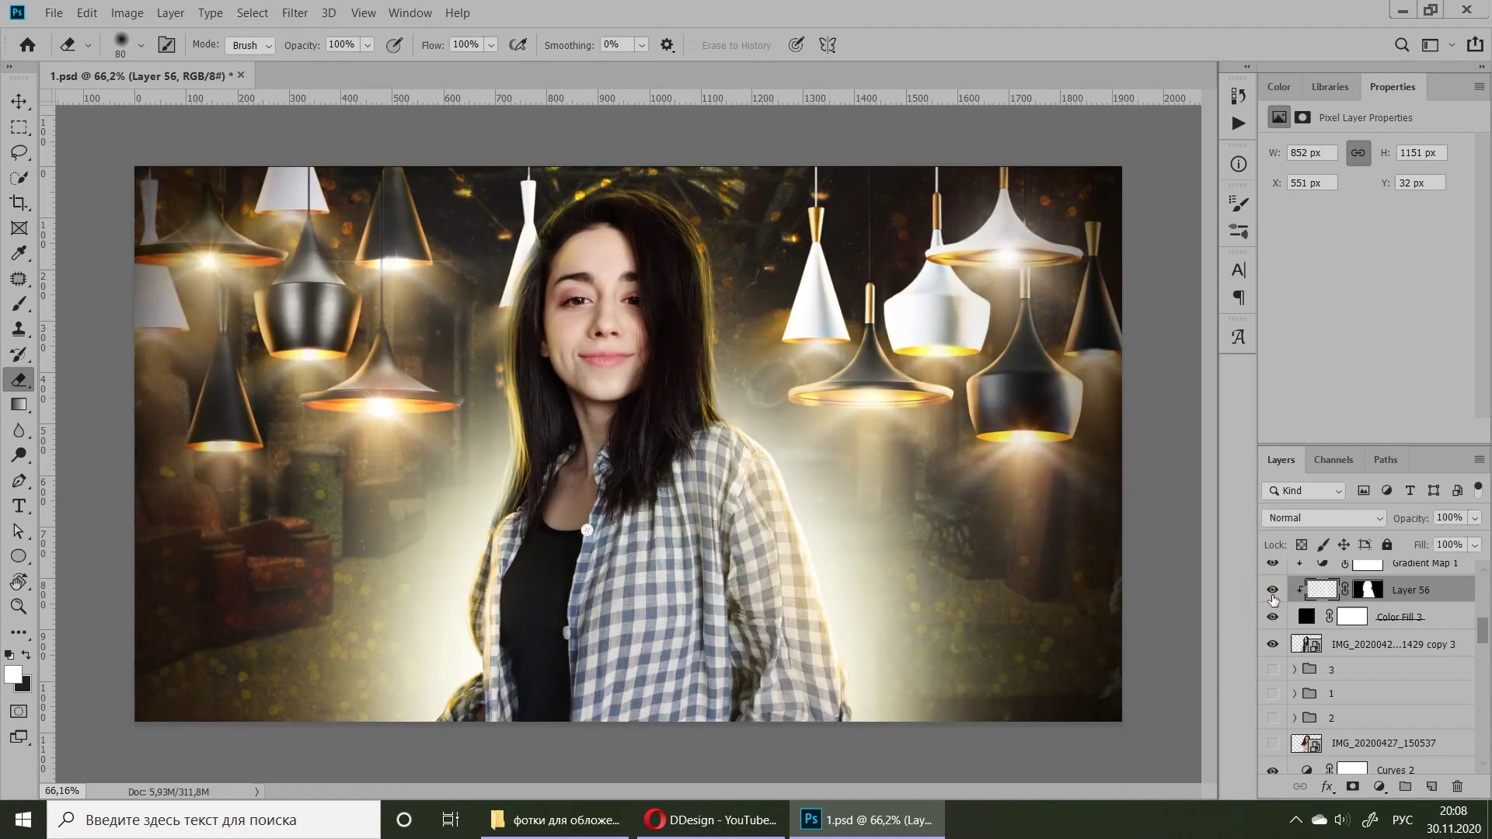
scroll(562, 484, "up", 2)
scroll(562, 484, "down", 3)
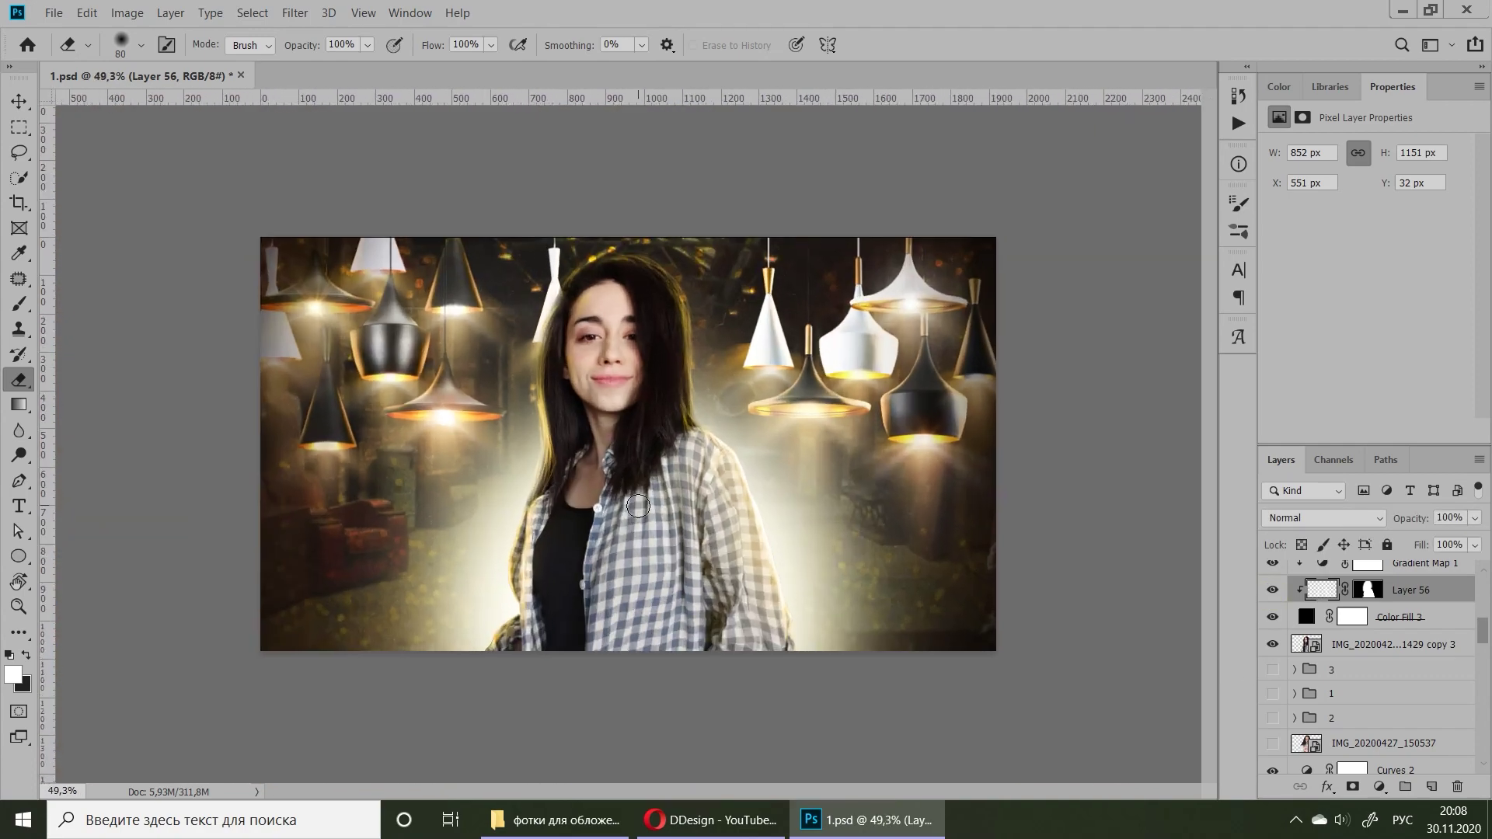
scroll(1401, 712, "up", 1)
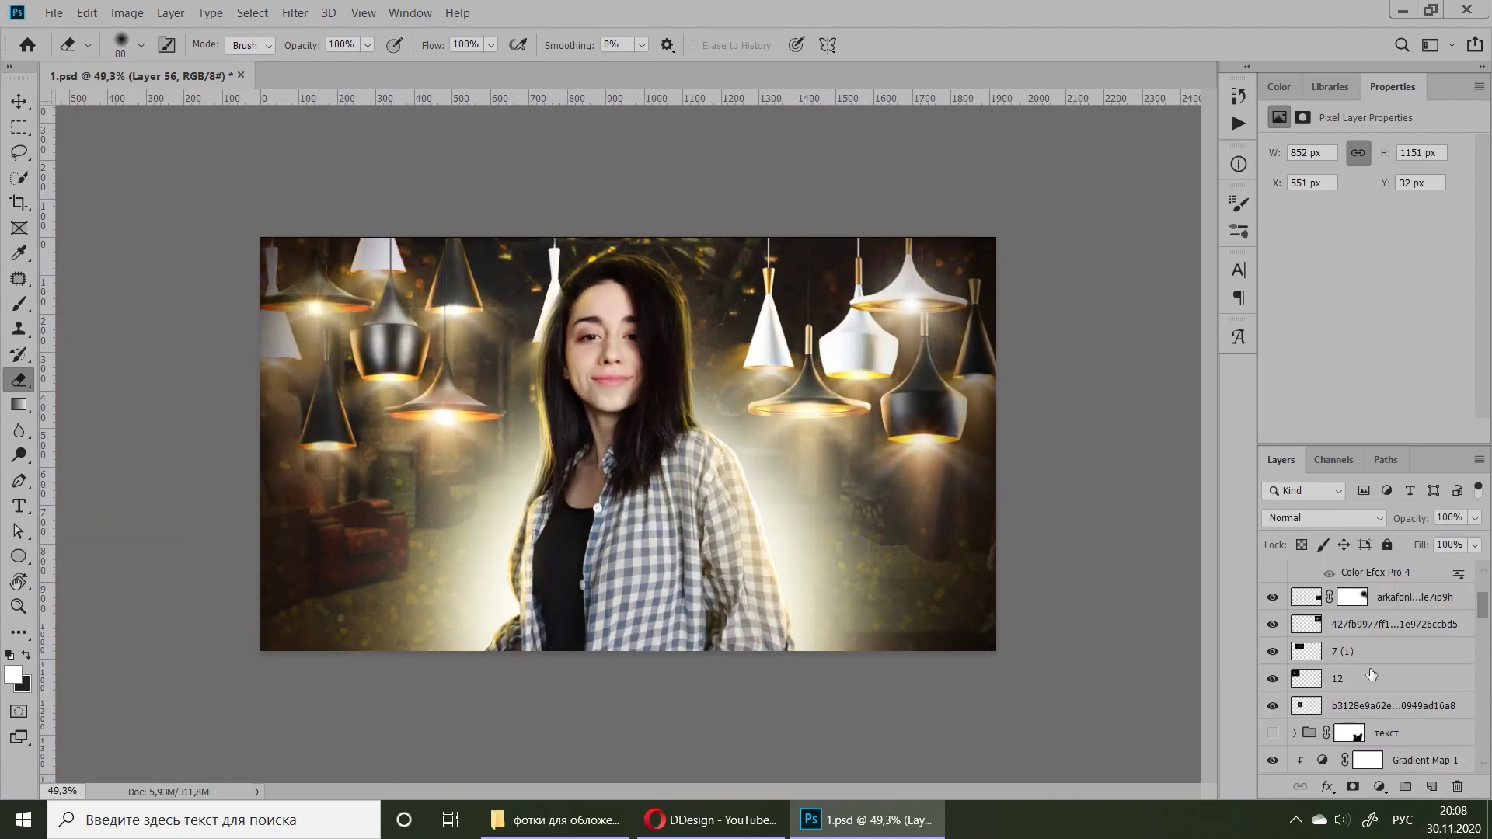
scroll(1399, 713, "up", 1)
key("alt+bracketright")
left_click(1321, 635)
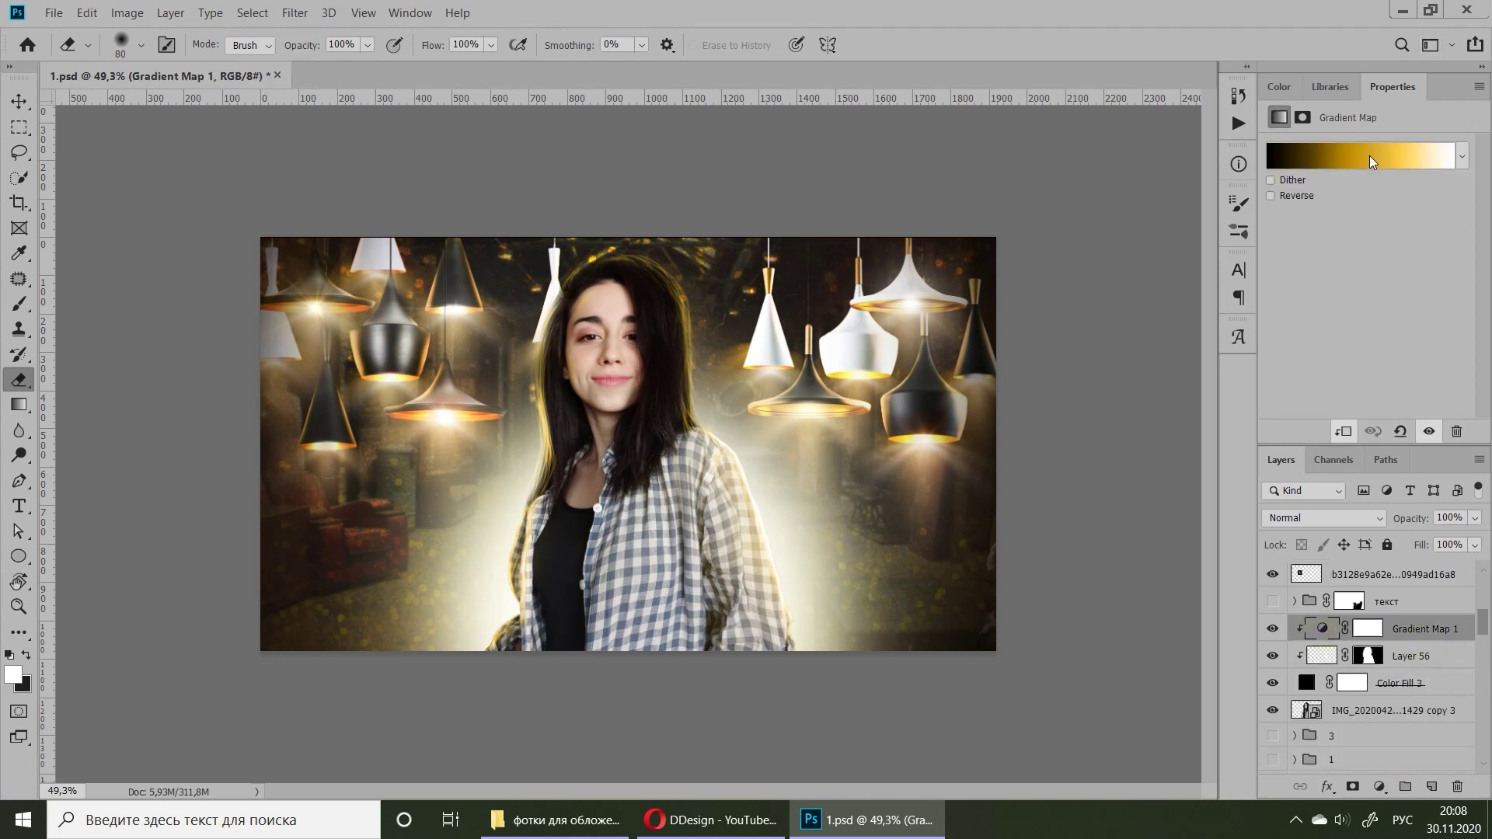
left_click(1360, 155)
scroll(1298, 265, "down", 5)
scroll(1290, 350, "down", 5)
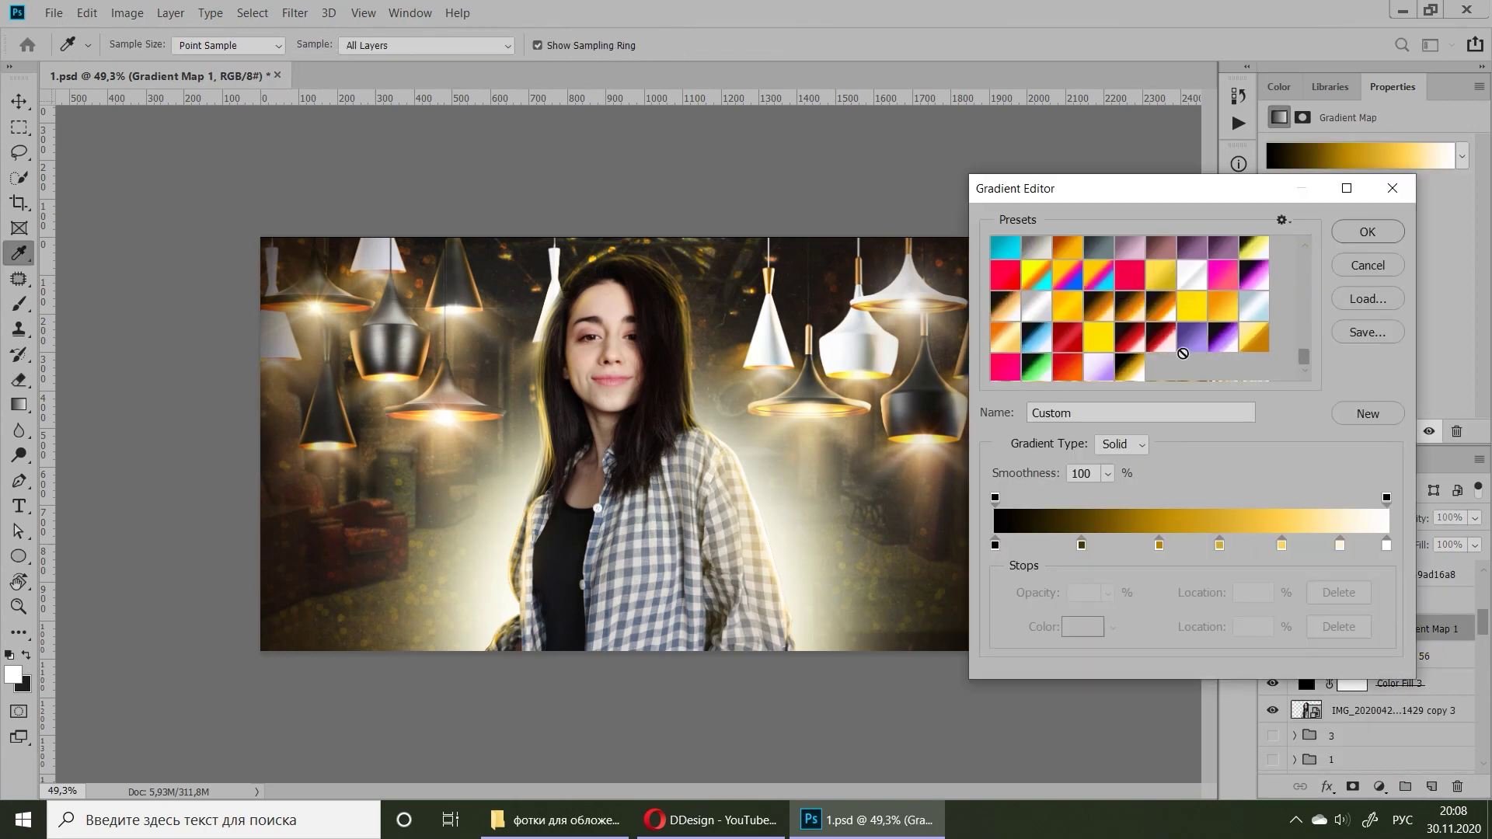
left_click(1135, 353)
left_click(1160, 278)
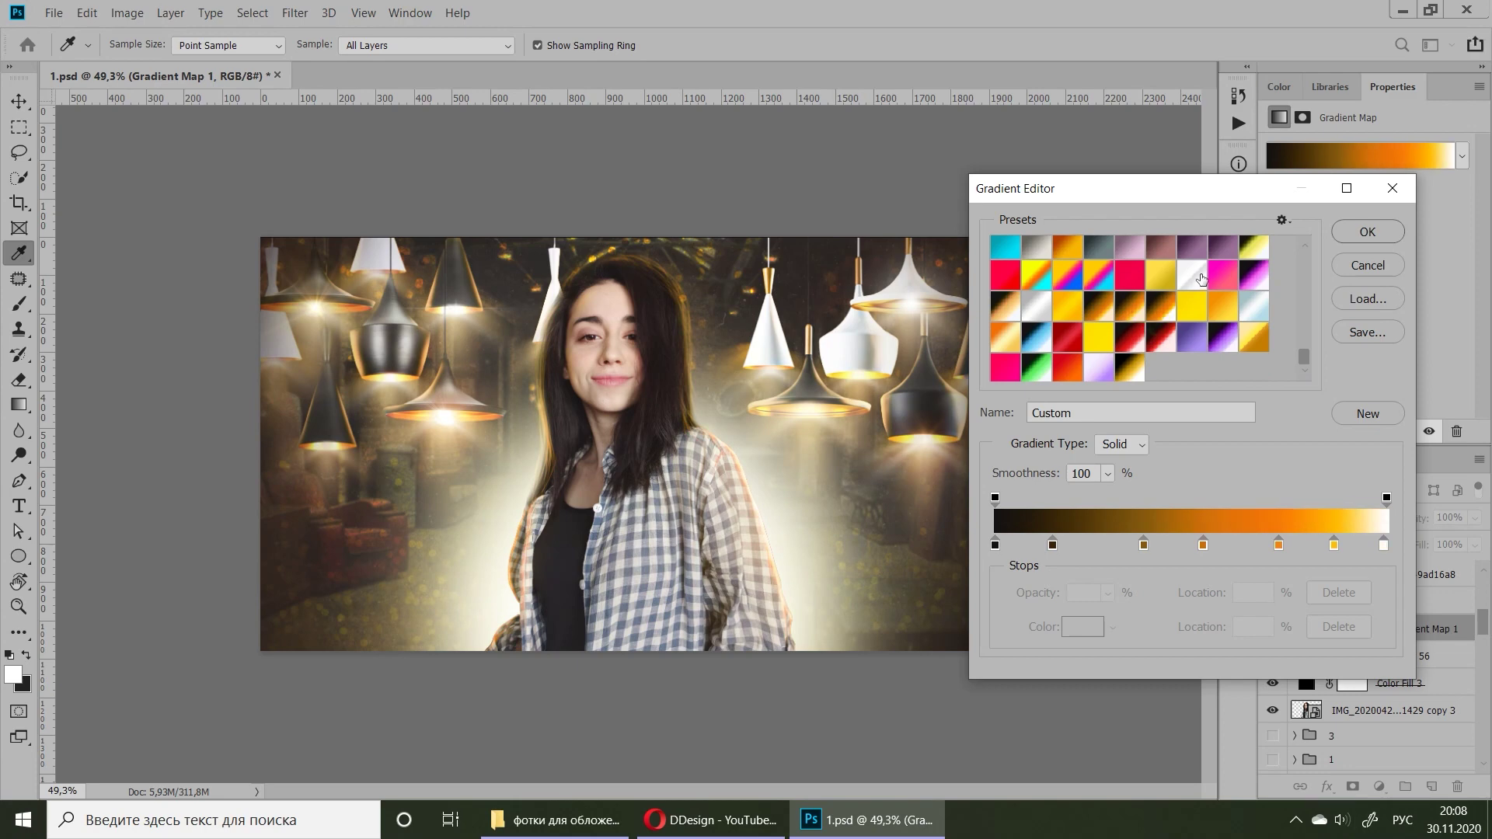
left_click(1011, 304)
scroll(1156, 342, "up", 2)
left_click(1113, 275)
left_click(1202, 282)
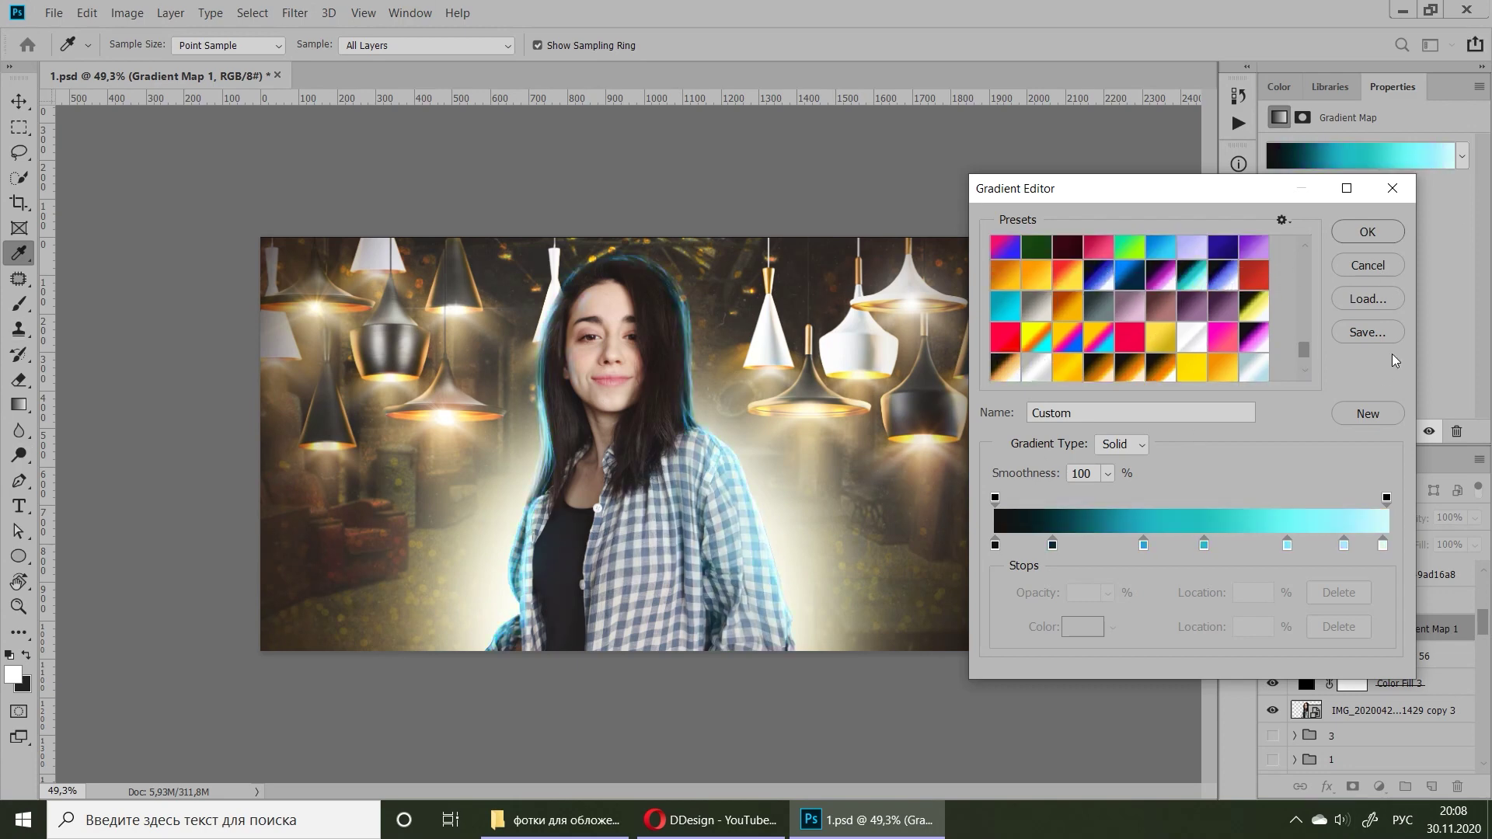
left_click(1368, 265)
key("e")
scroll(1087, 628, "up", 5)
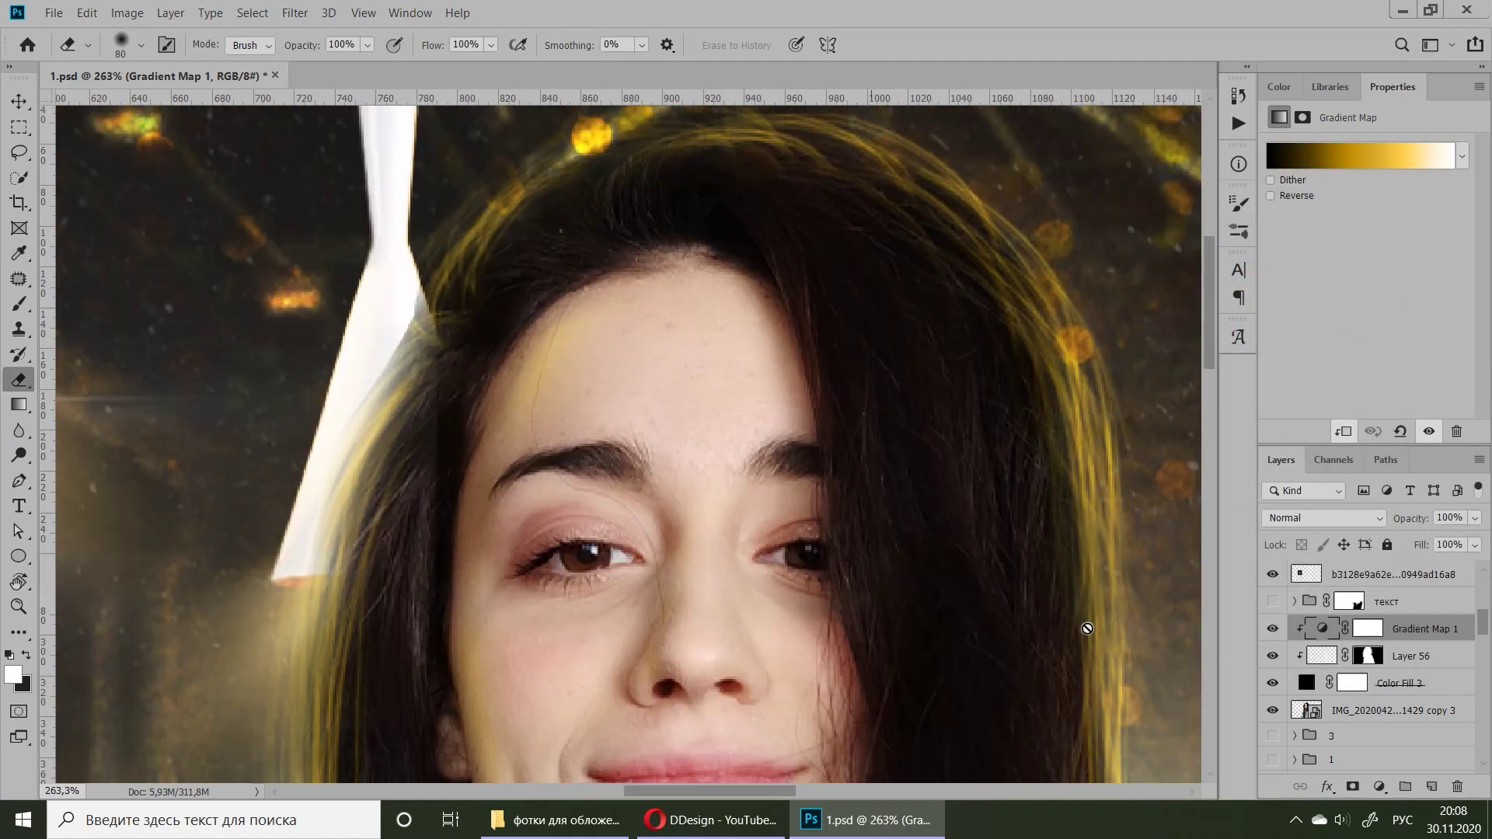
left_click(1391, 655)
- Convert the merged Layer 59 into a smart object
scroll(583, 349, "down", 3)
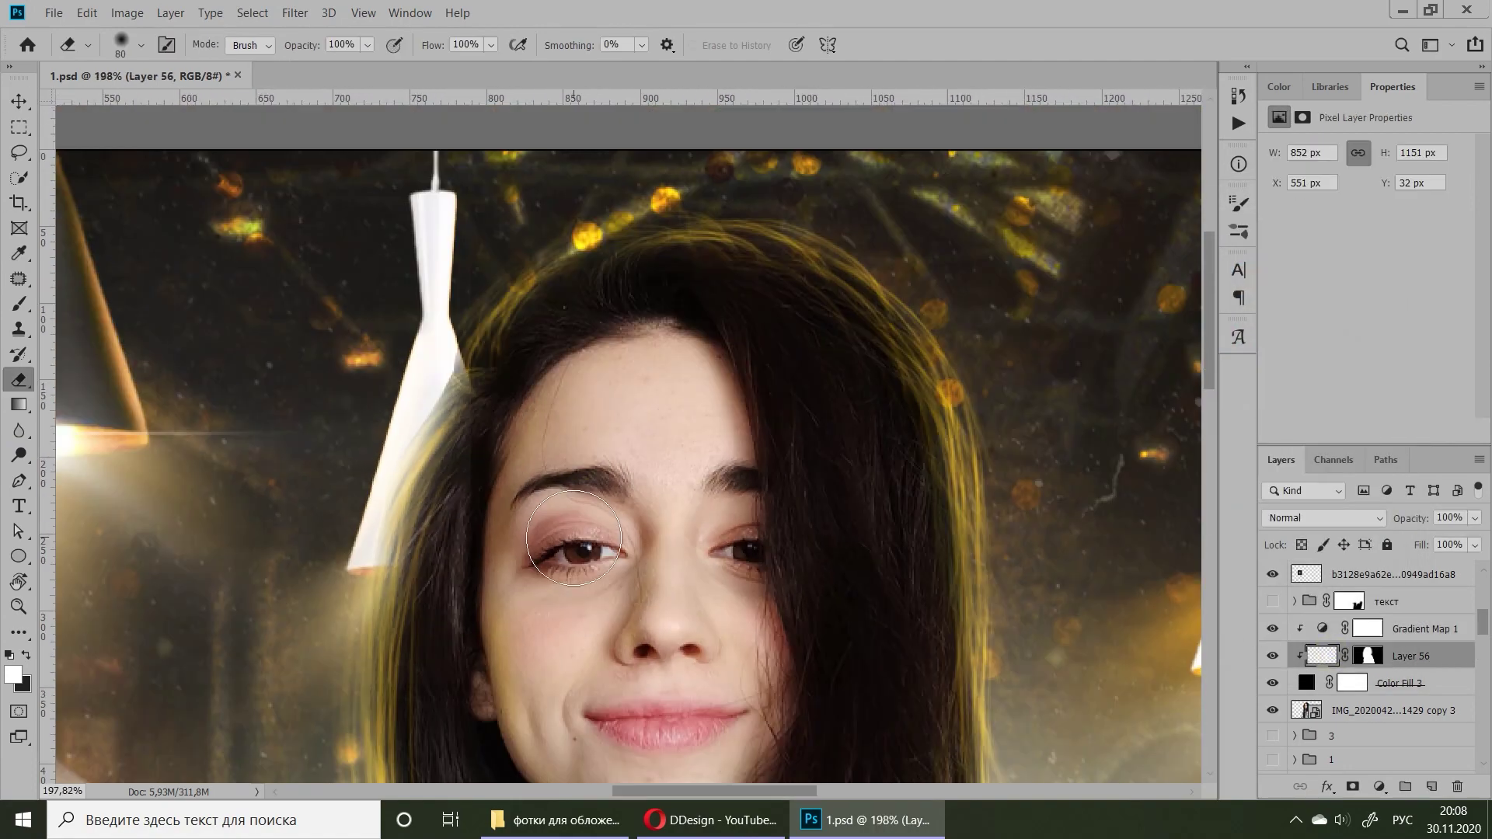
scroll(571, 537, "down", 2)
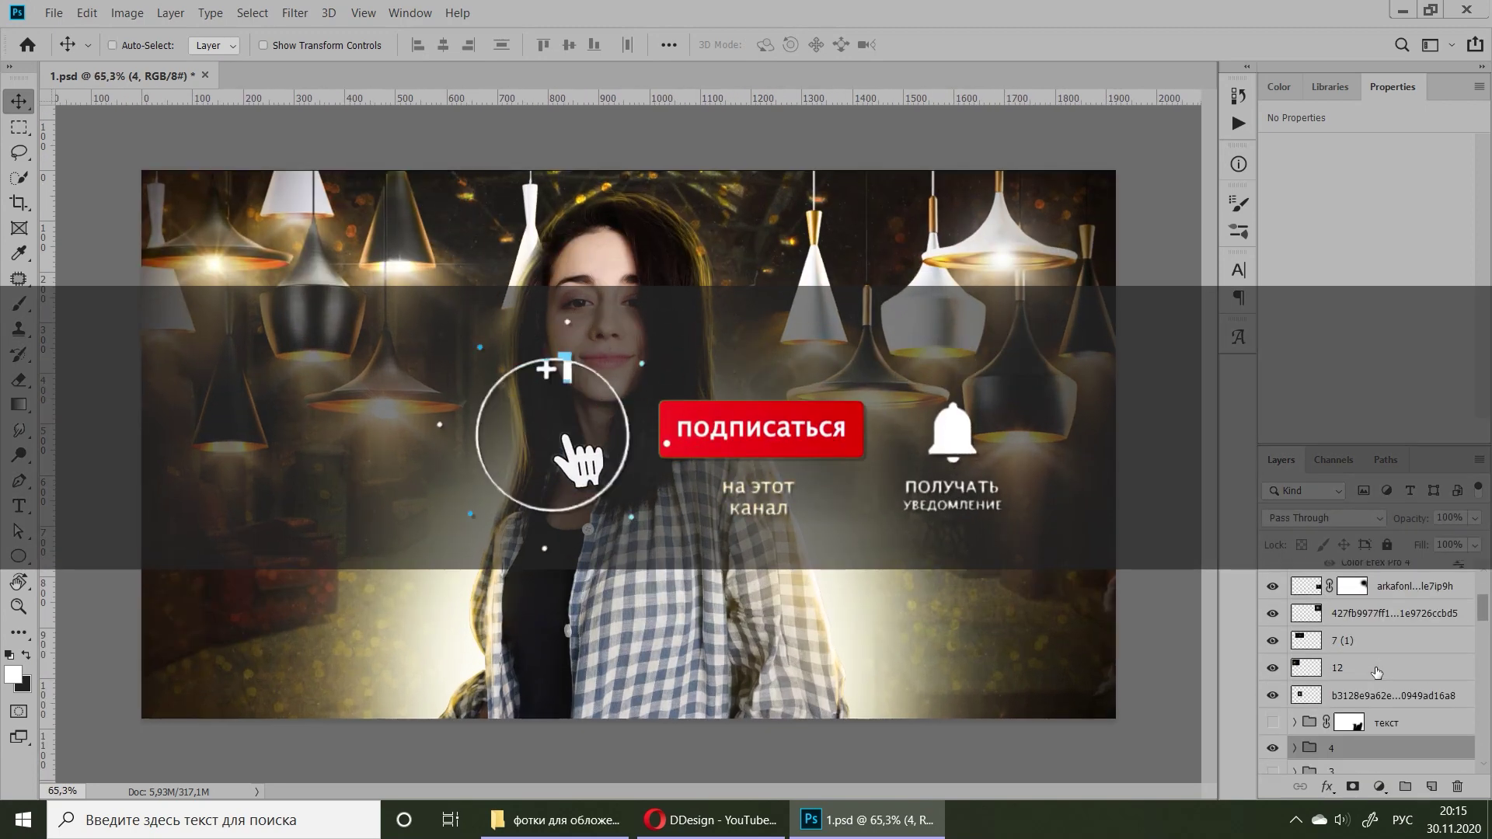
left_click(1376, 750)
right_click(1376, 750)
left_click(1275, 246)
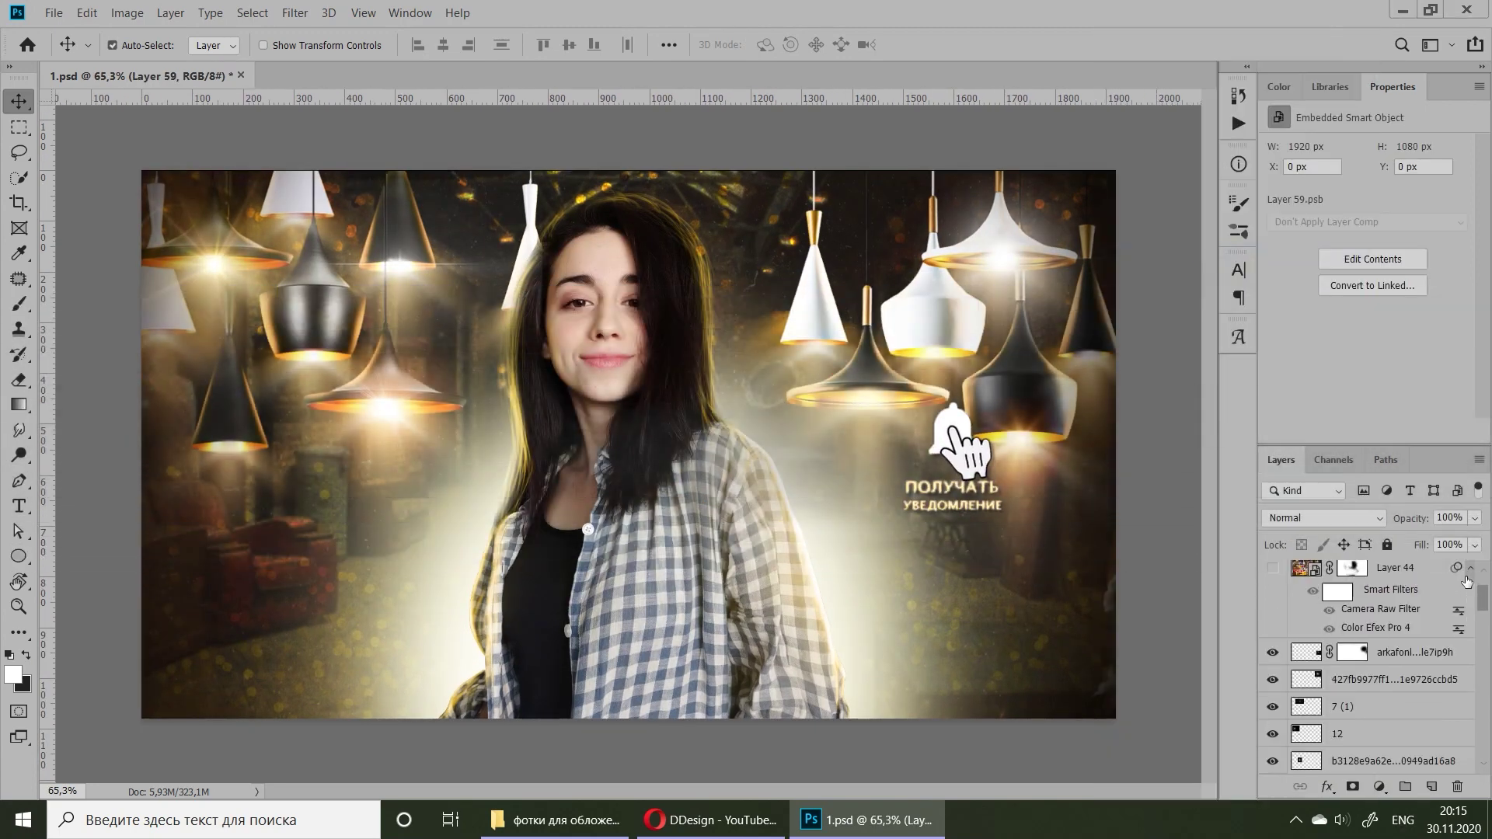
scroll(1445, 739, "down", 2)
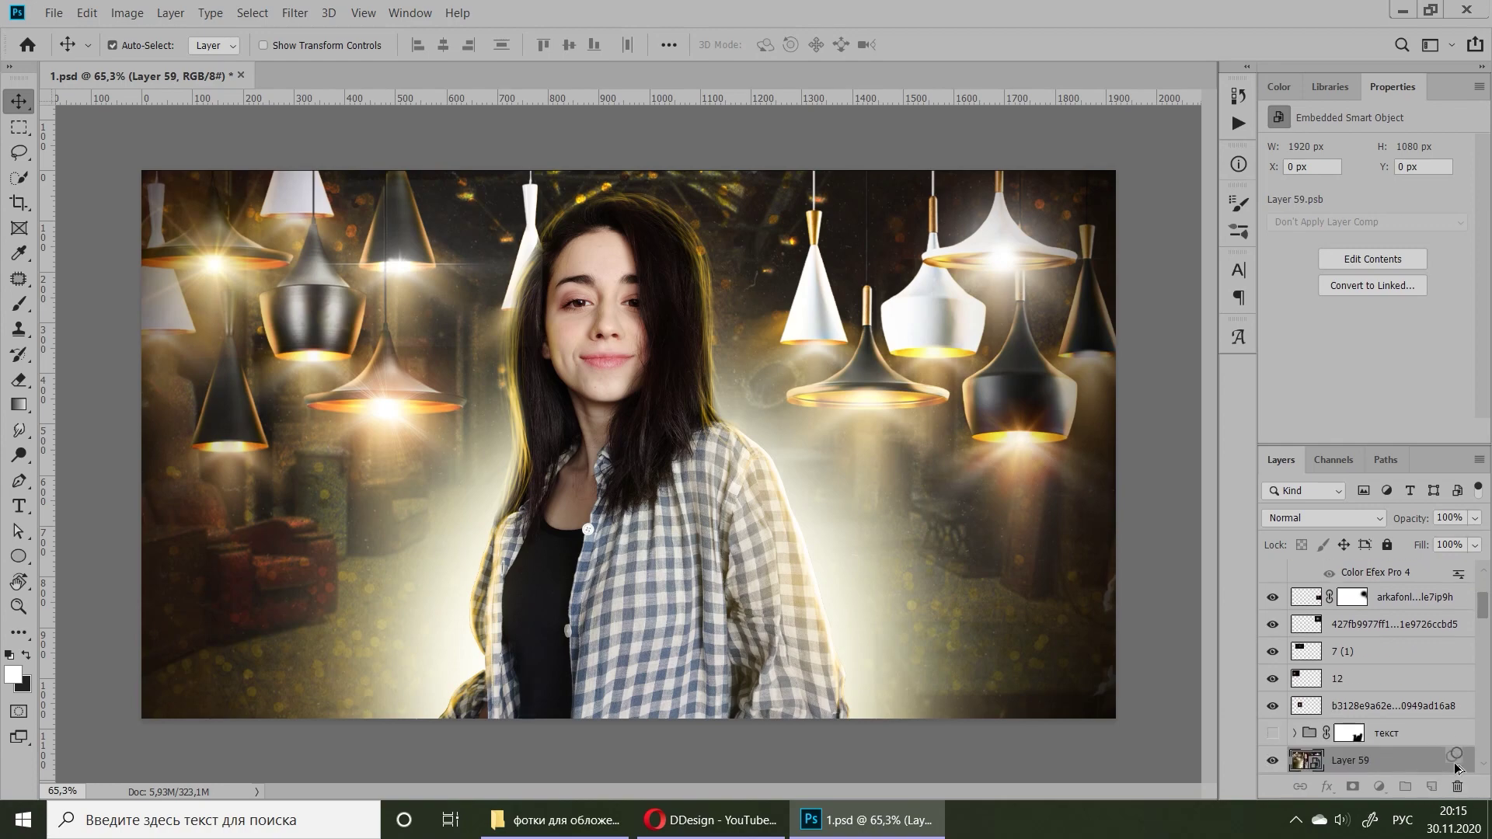
- Reapply the Color Efex Pro golden grade to Layer 59 and fit the banner on screen
key("ctrl+alt+f")
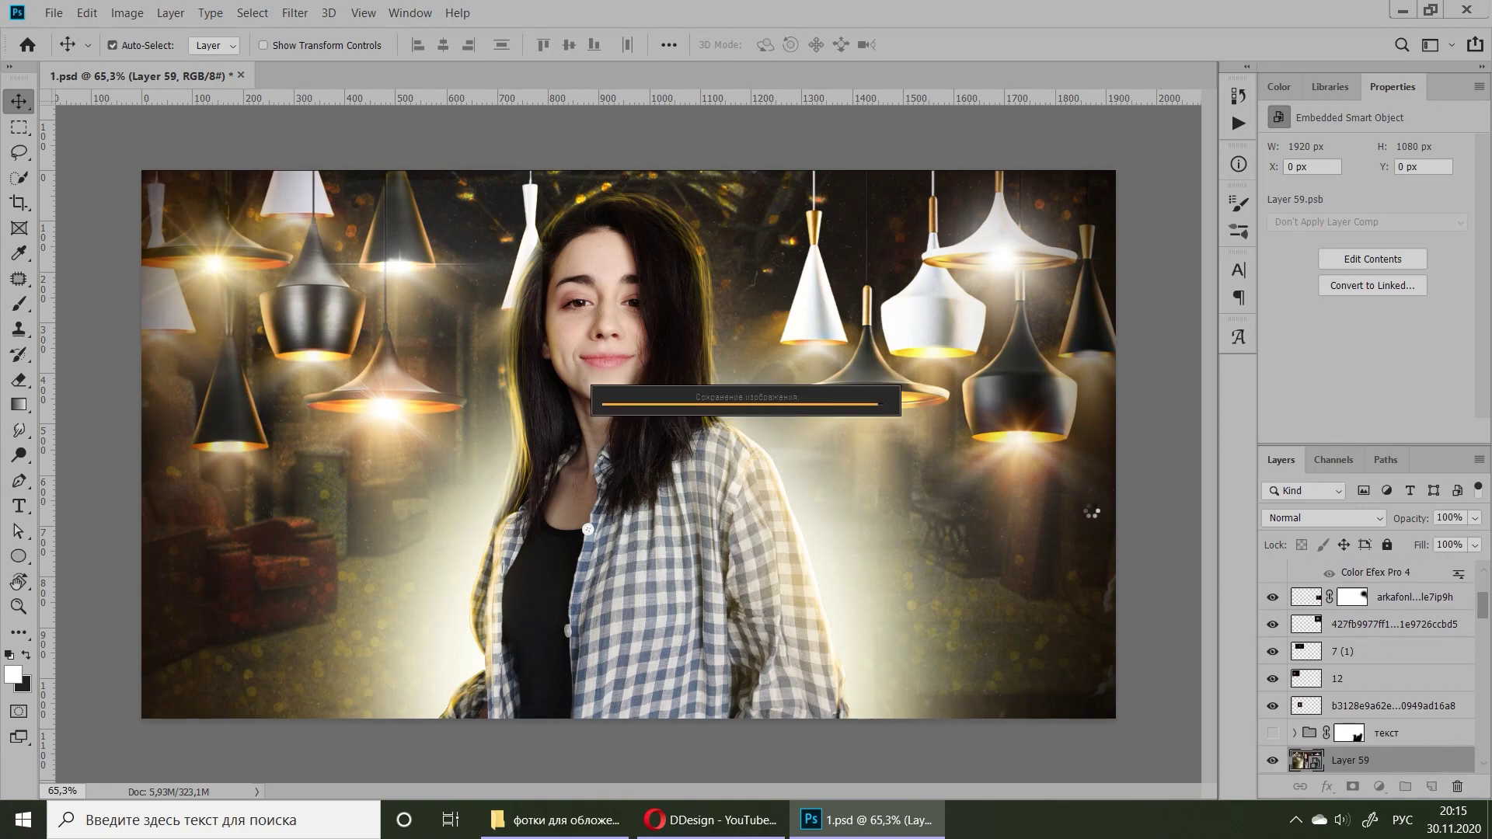
key("ctrl+minus")
key("ctrl+minus")
key("ctrl+minus")
key("ctrl+0")
left_click(19, 101)
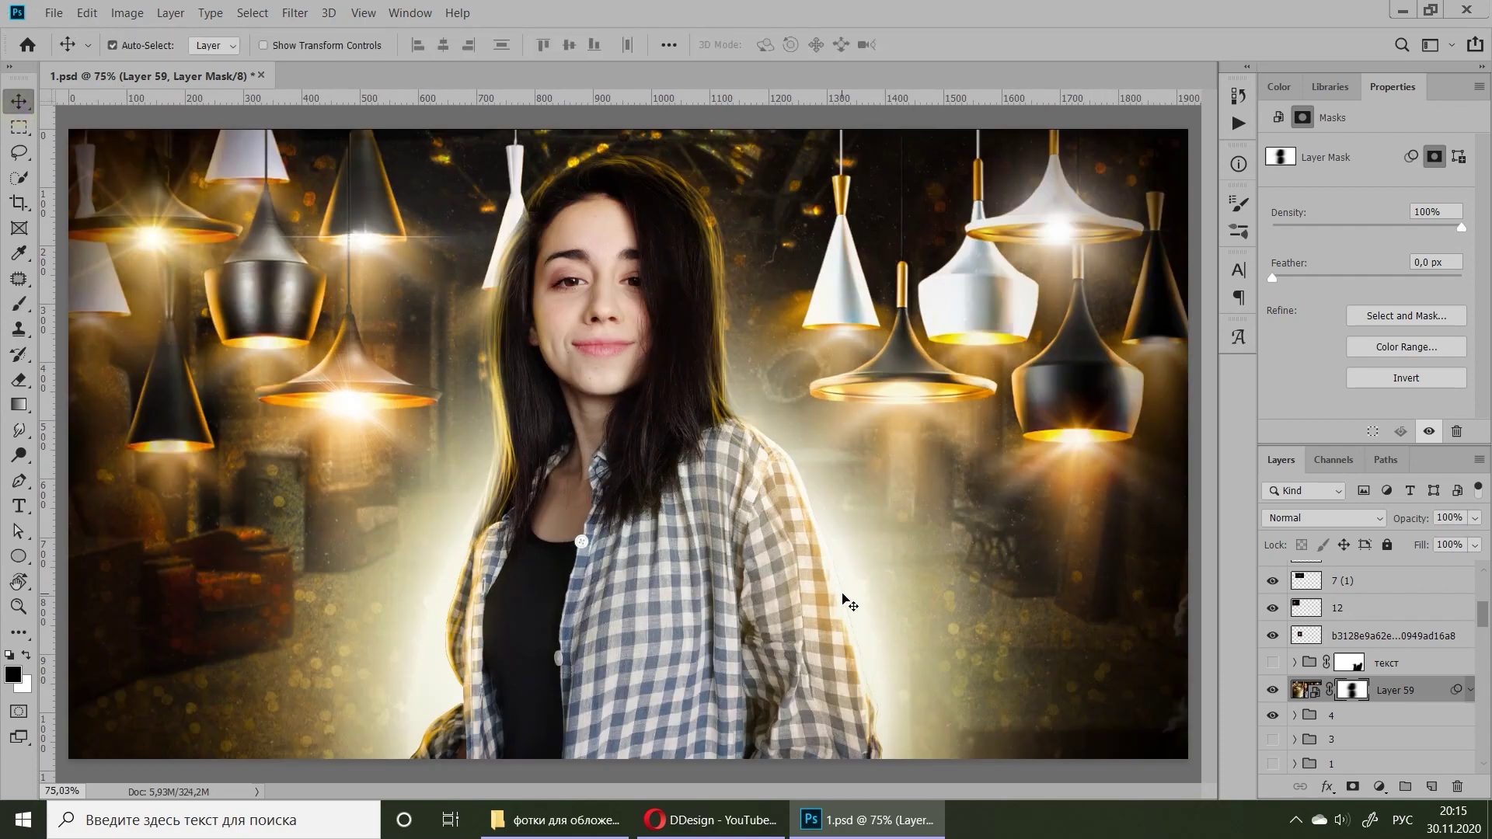
scroll(849, 591, "down", 1)
scroll(885, 583, "up", 1)
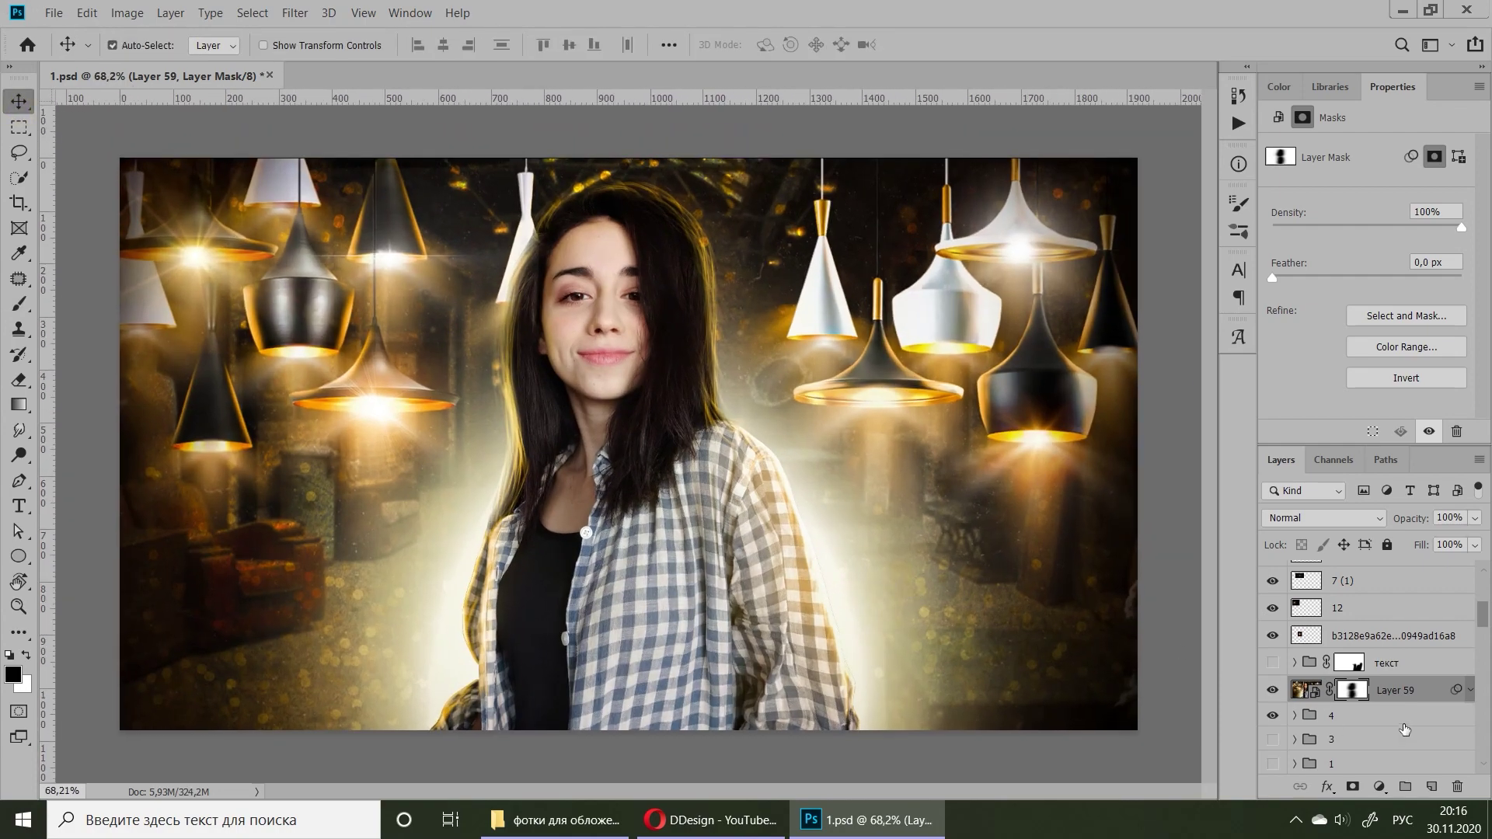
scroll(488, 385, "up", 2)
scroll(497, 350, "down", 1)
scroll(505, 311, "down", 1)
scroll(513, 284, "down", 1)
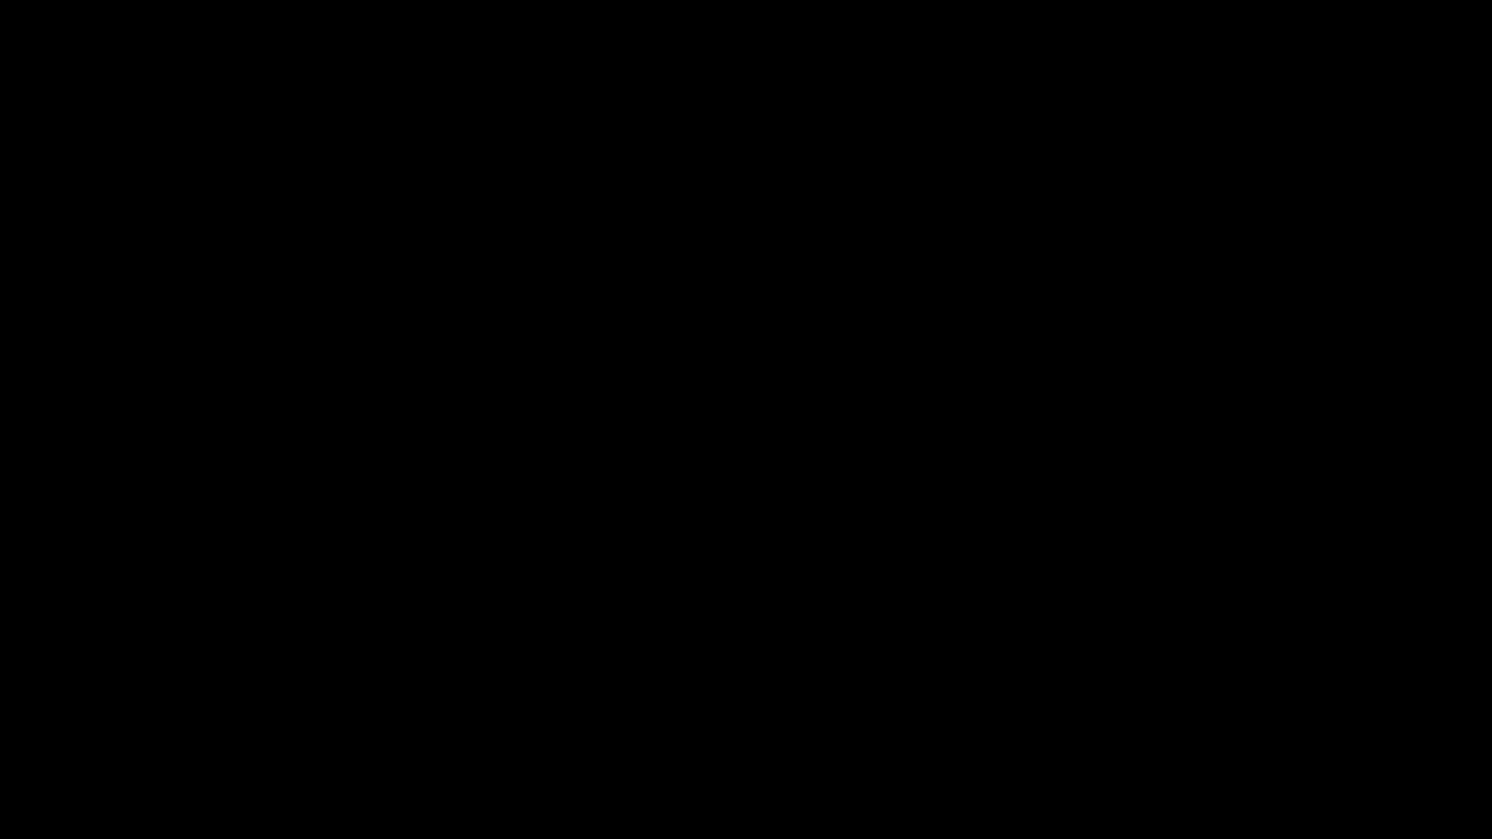